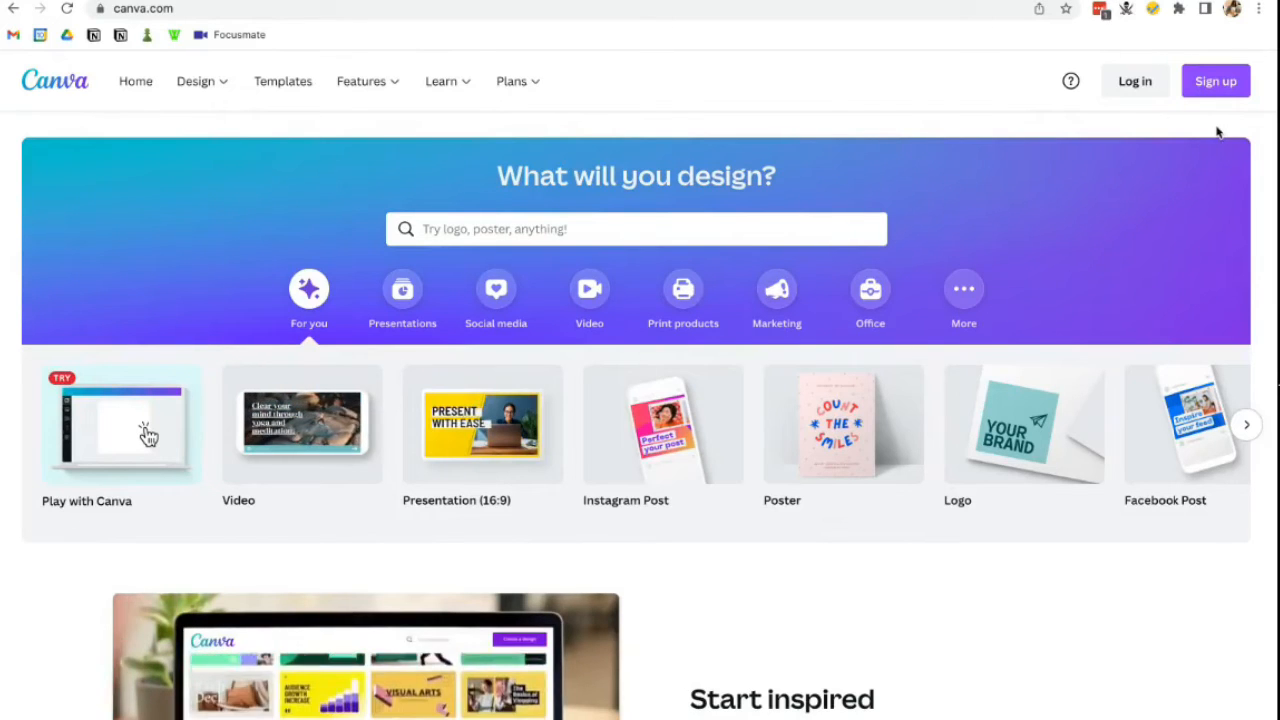
# - Log in to Canva and scroll through the home page's design suggestions and recent designs
pyautogui.click(1149, 94)
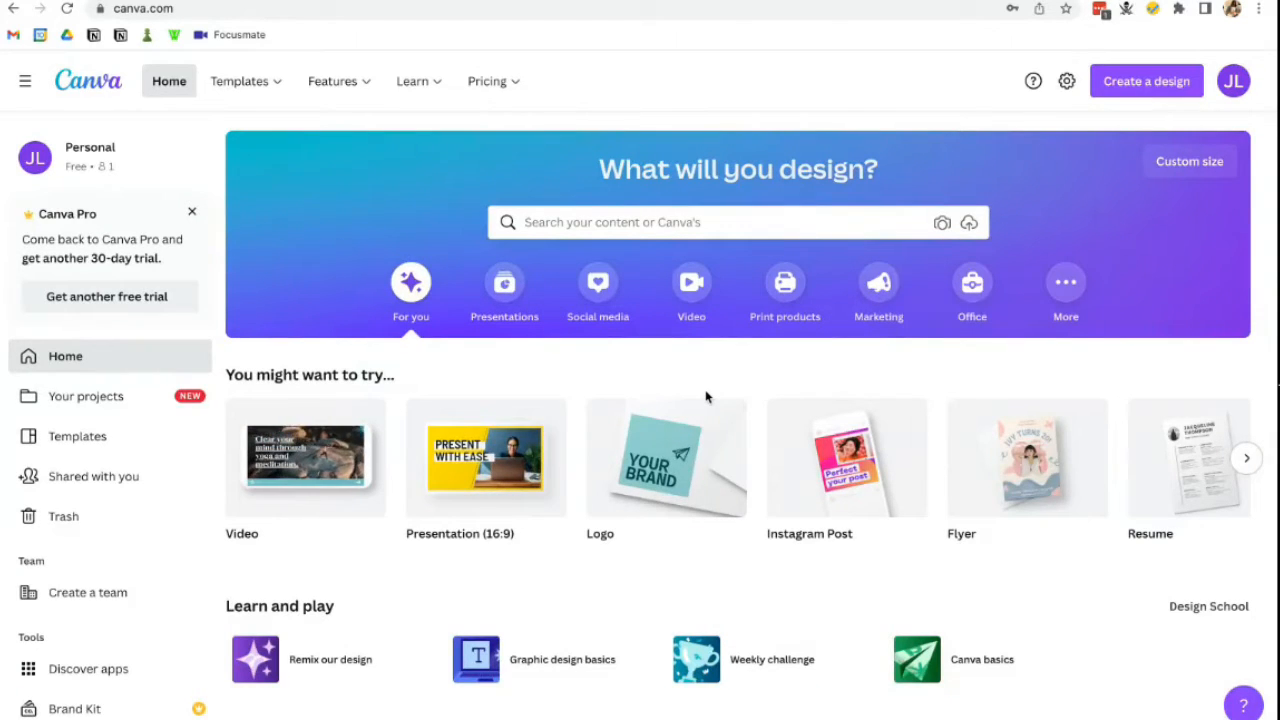
pyautogui.scroll(-2, 685, 462)
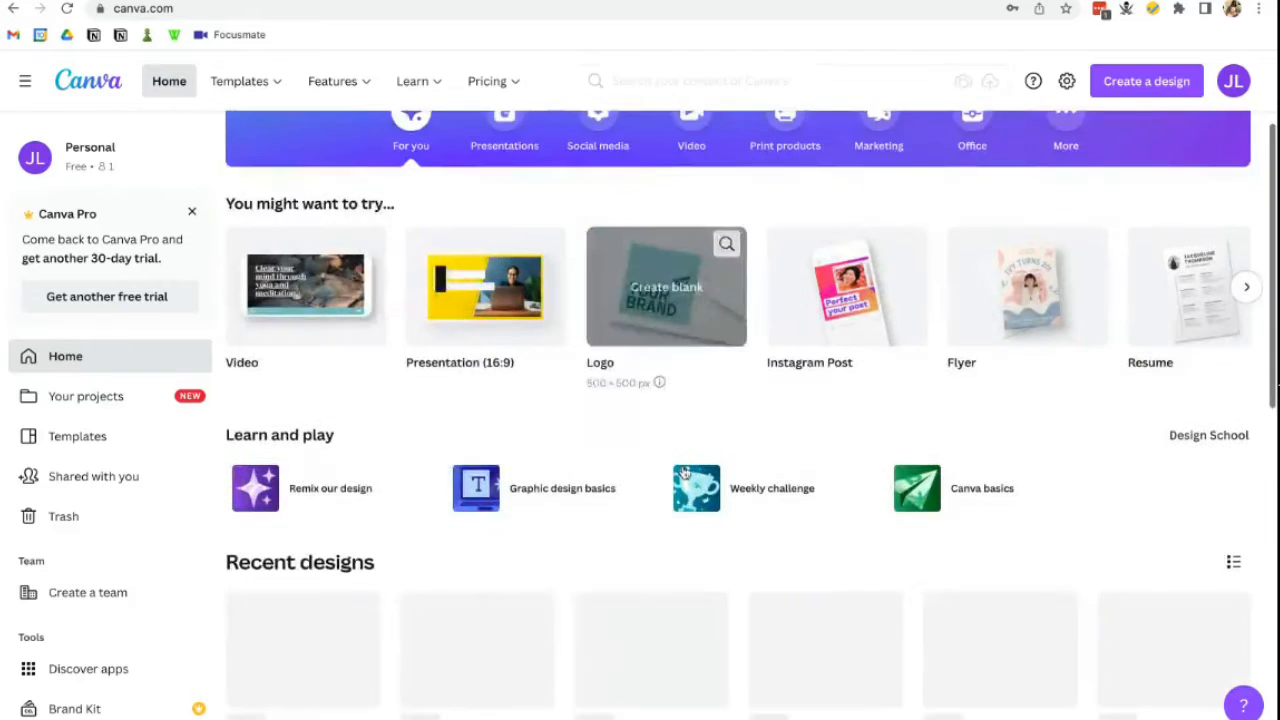
pyautogui.scroll(-1, 684, 471)
pyautogui.scroll(2, 684, 471)
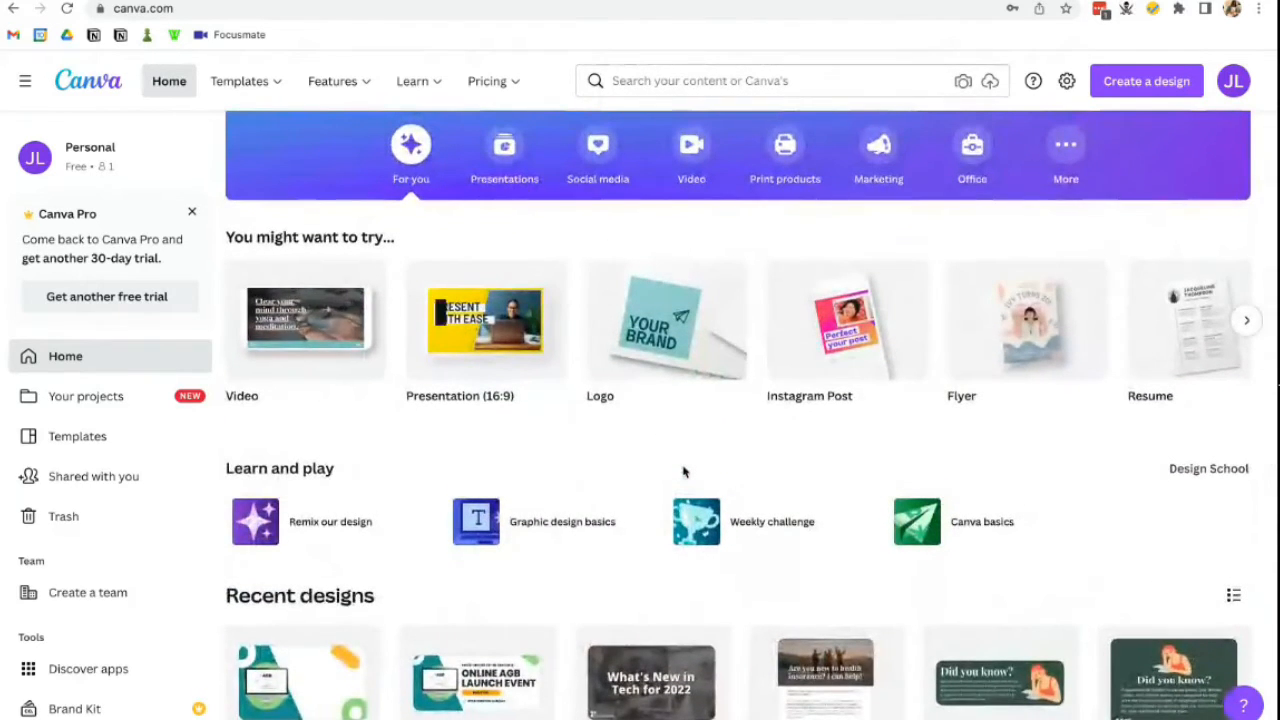
pyautogui.scroll(3, 757, 363)
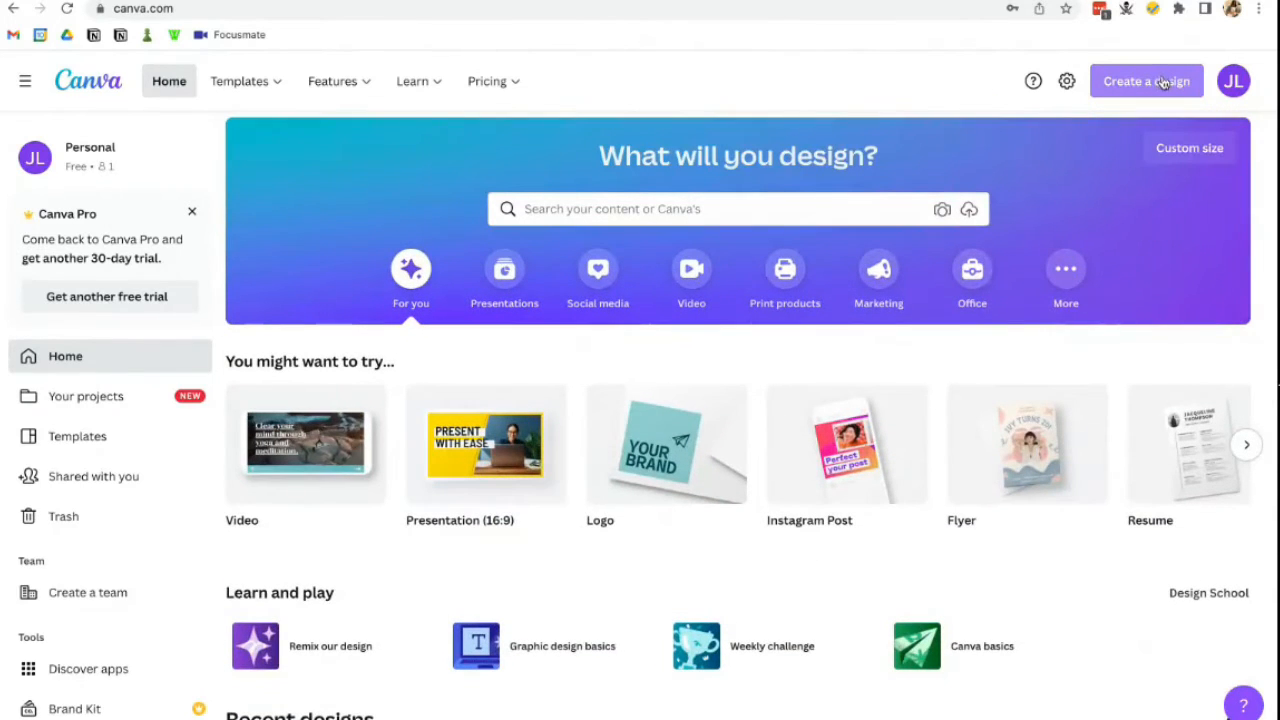
# - Open Create a design and browse the list of available design types
pyautogui.click(1163, 83)
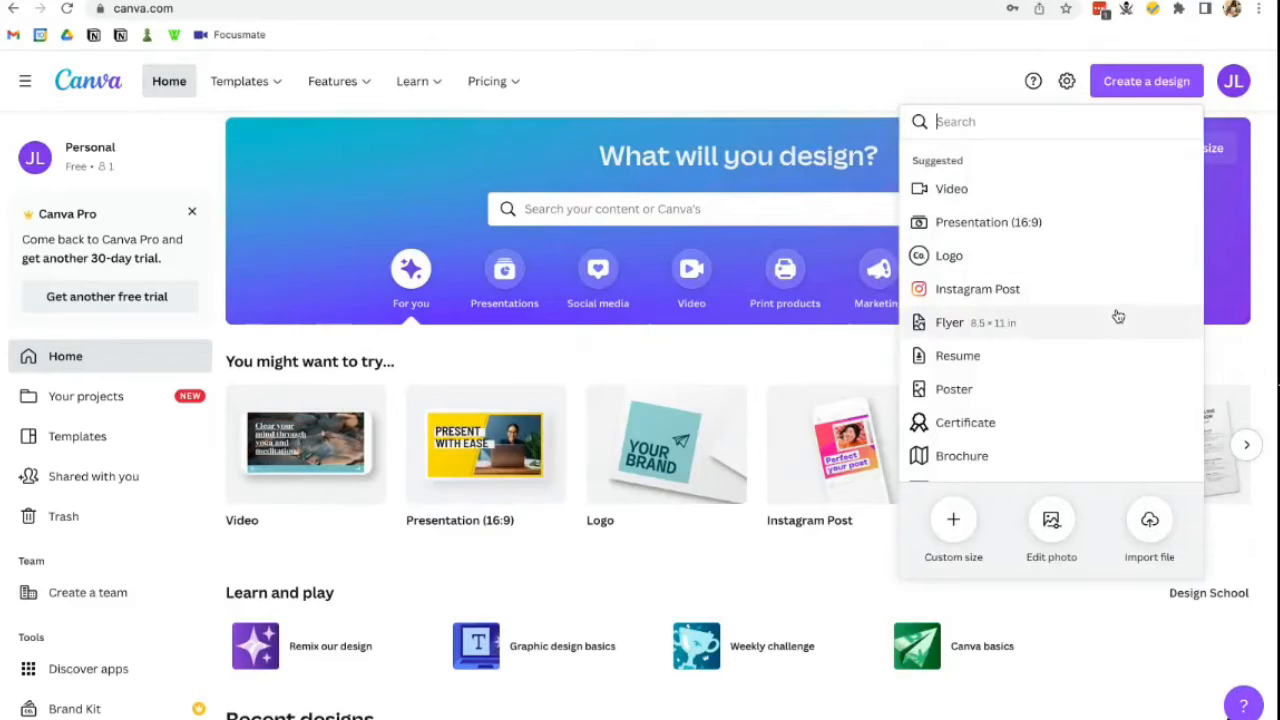
pyautogui.scroll(-3, 1117, 315)
pyautogui.scroll(-2, 1117, 315)
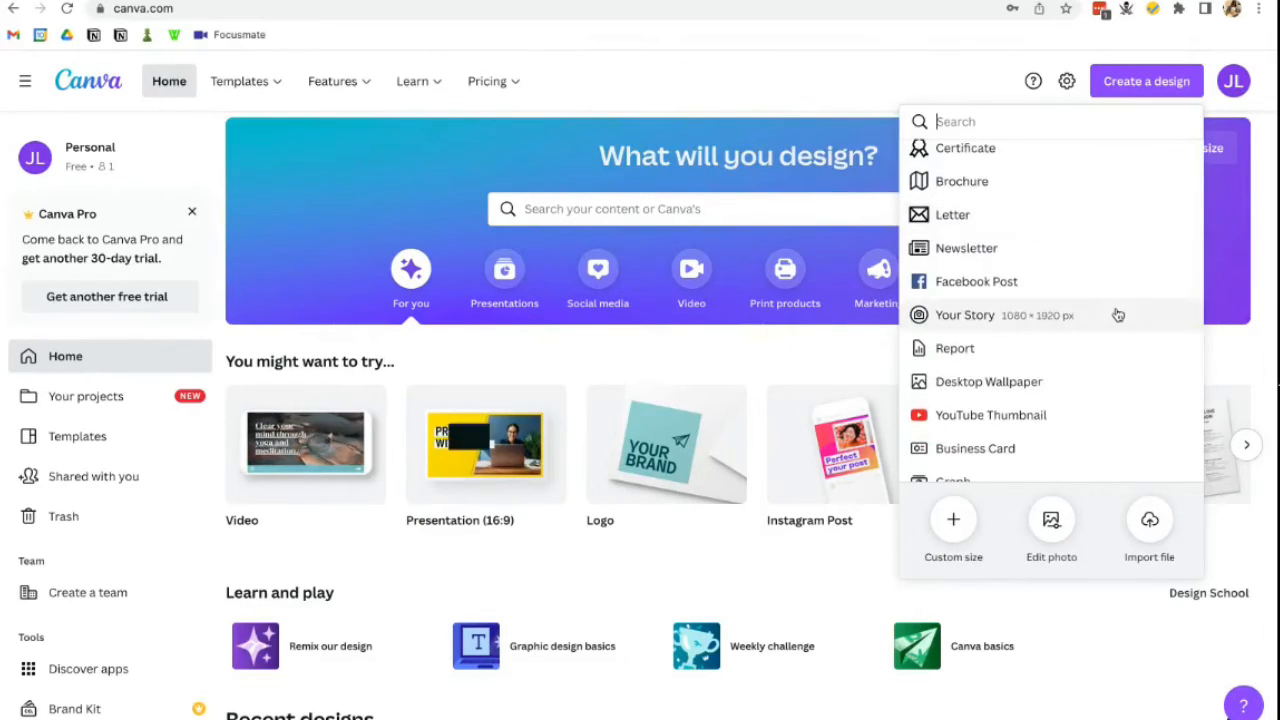
pyautogui.scroll(-2, 1117, 315)
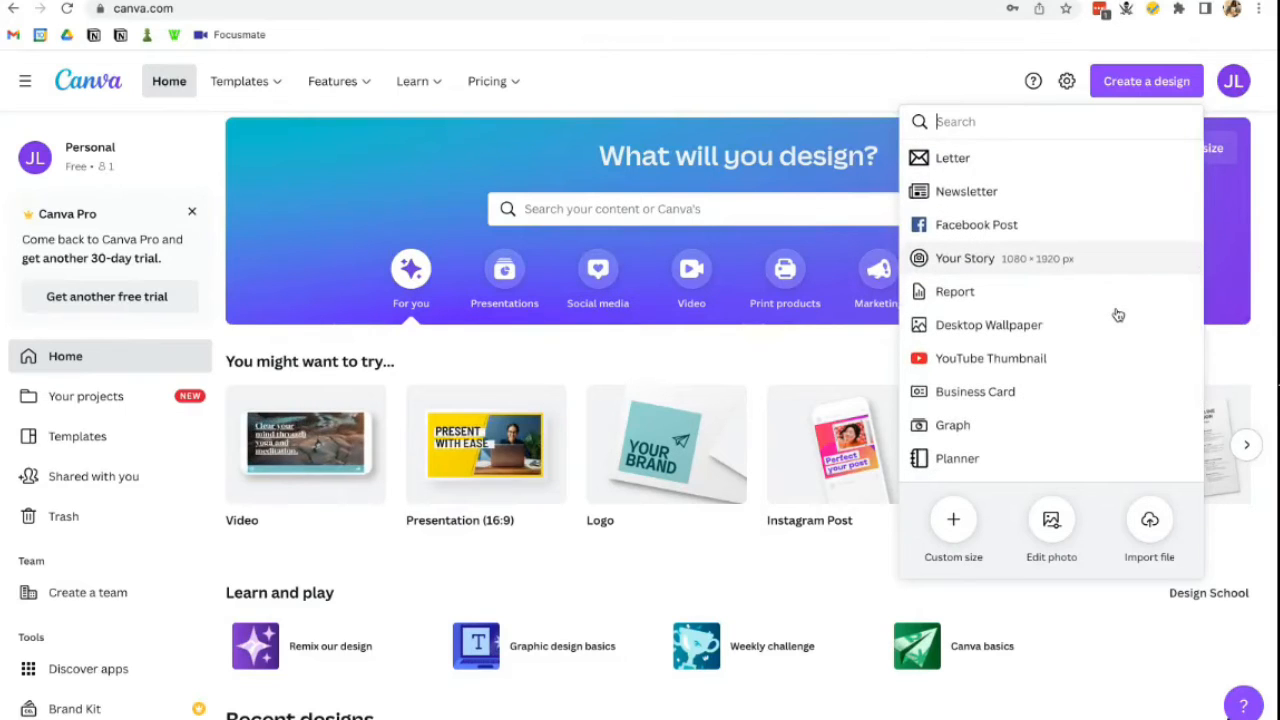
pyautogui.scroll(1, 1118, 315)
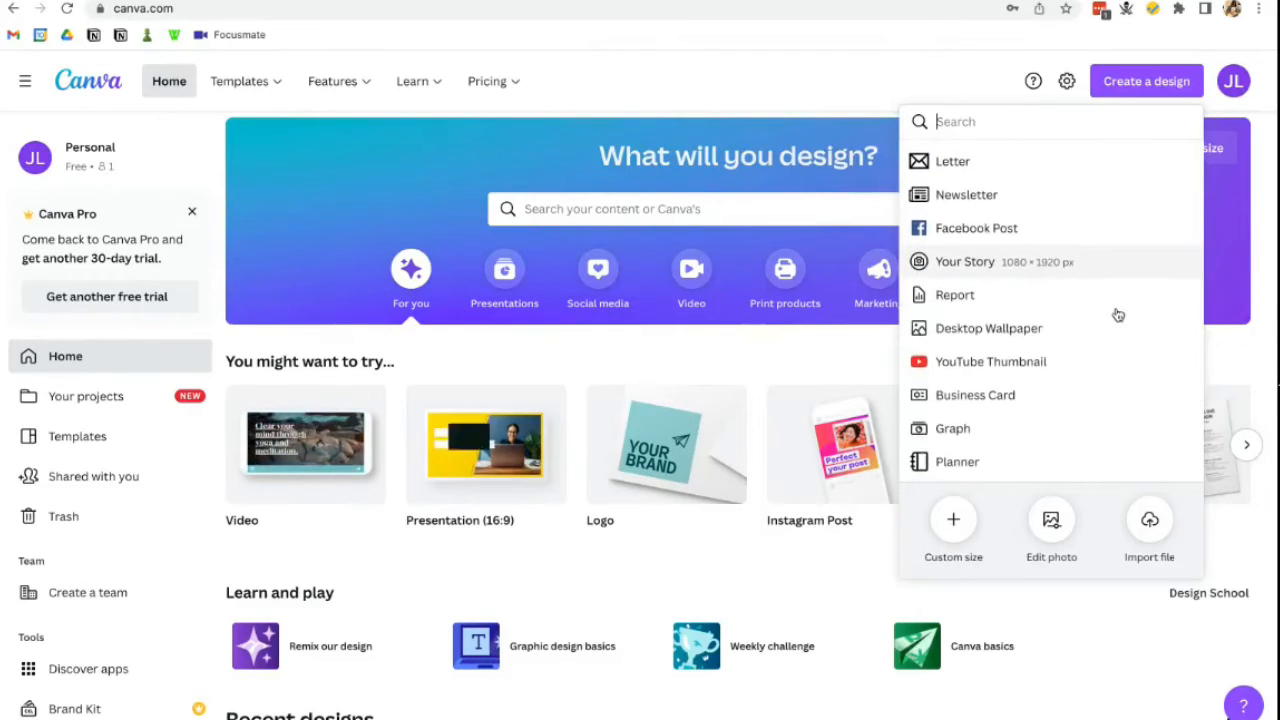
pyautogui.scroll(-2, 1118, 315)
pyautogui.scroll(-2, 1117, 314)
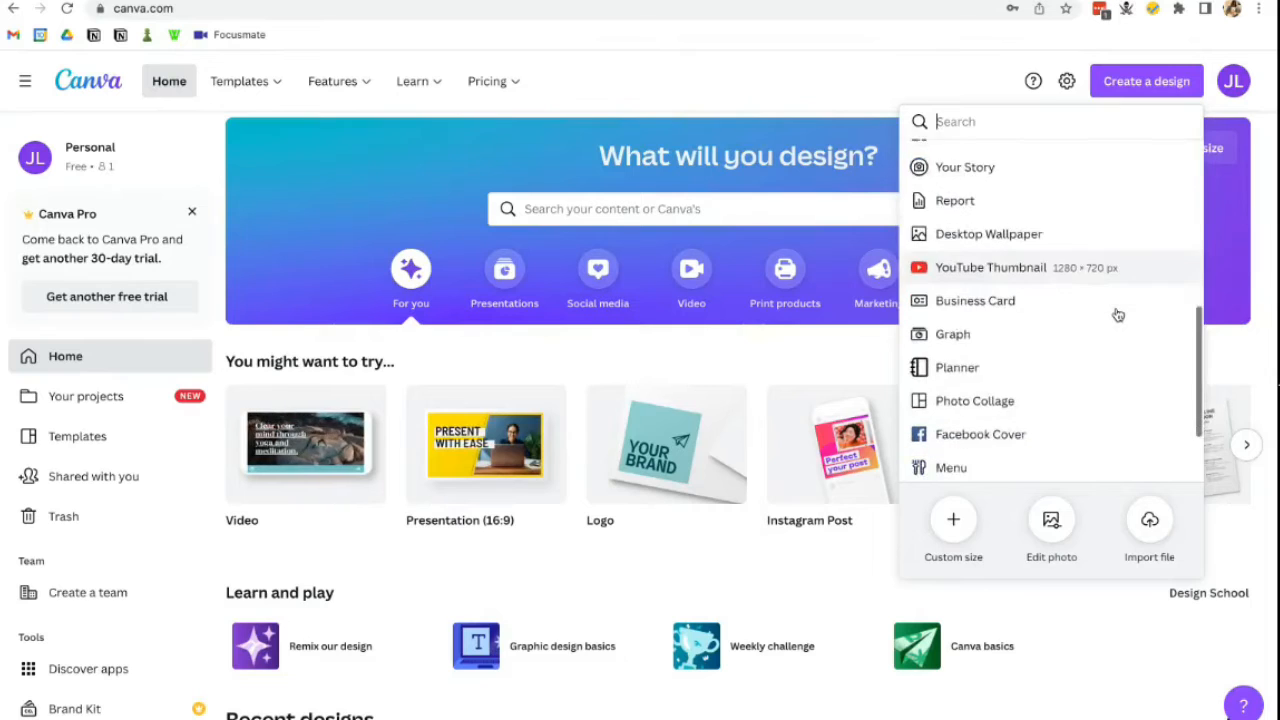
# - Look over Custom size and its units, then start a blank 8.5 × 11 in Flyer
pyautogui.click(957, 517)
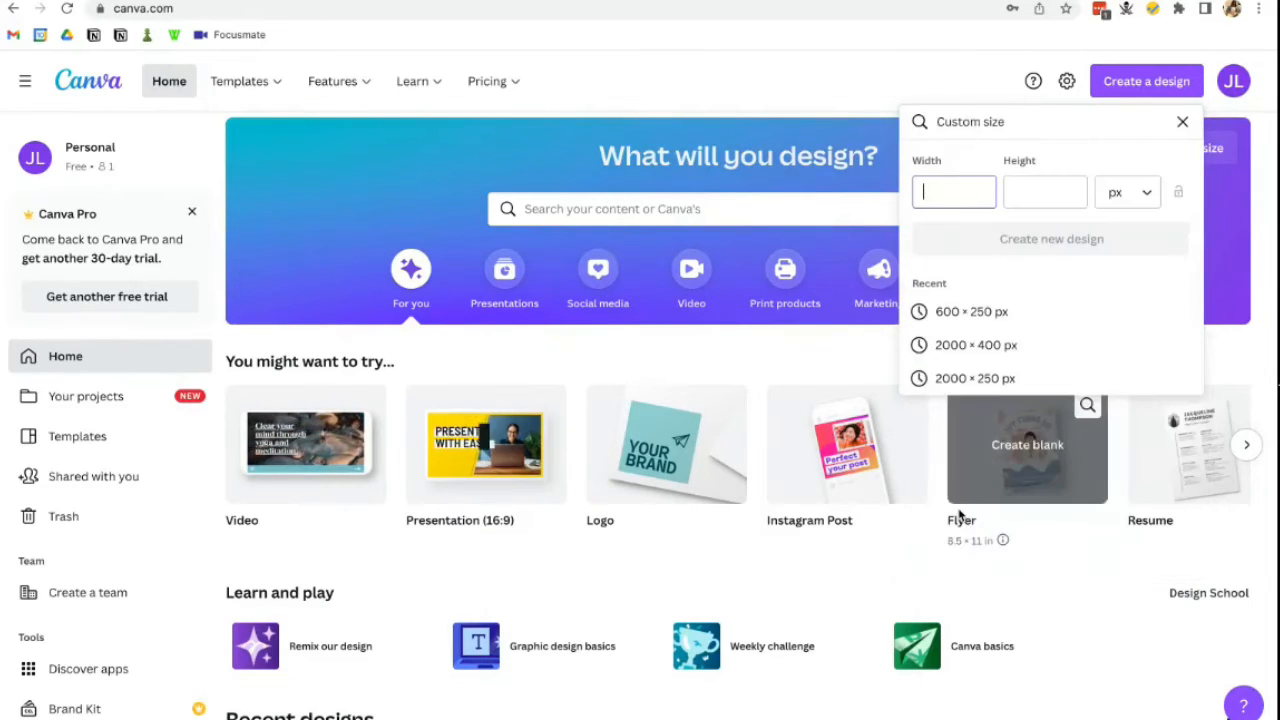
pyautogui.click(1132, 205)
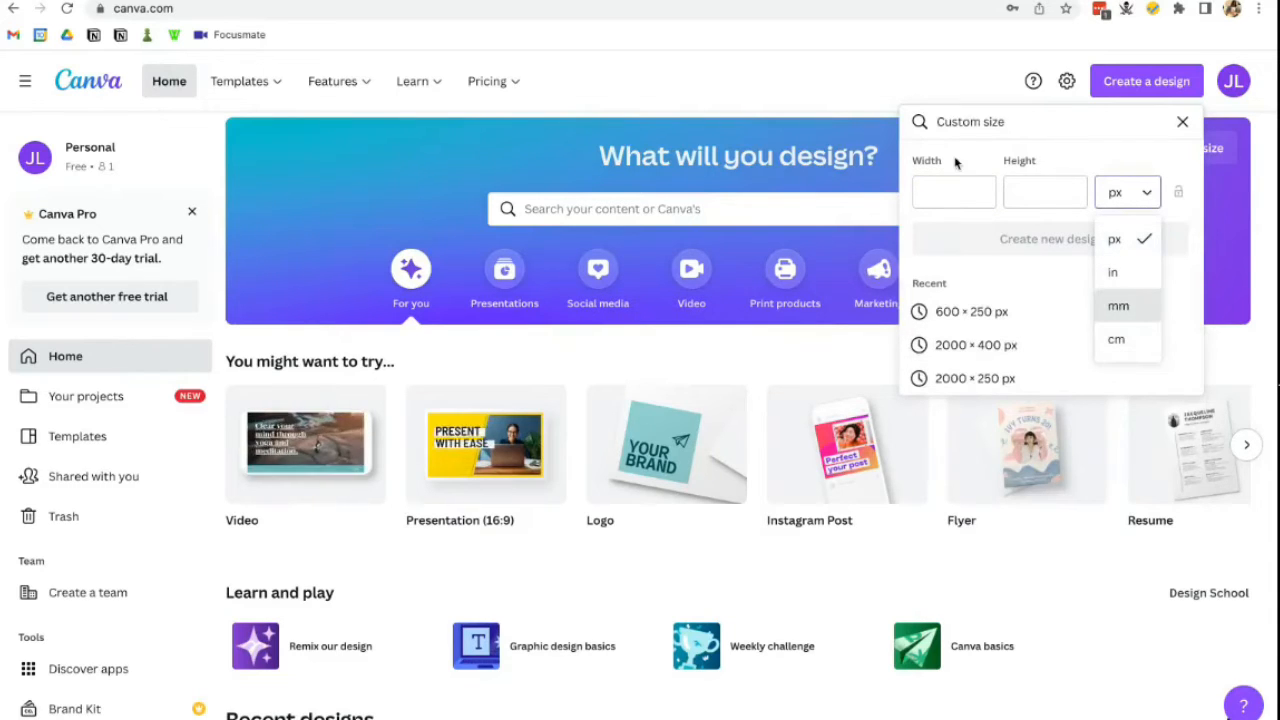
pyautogui.click(1182, 121)
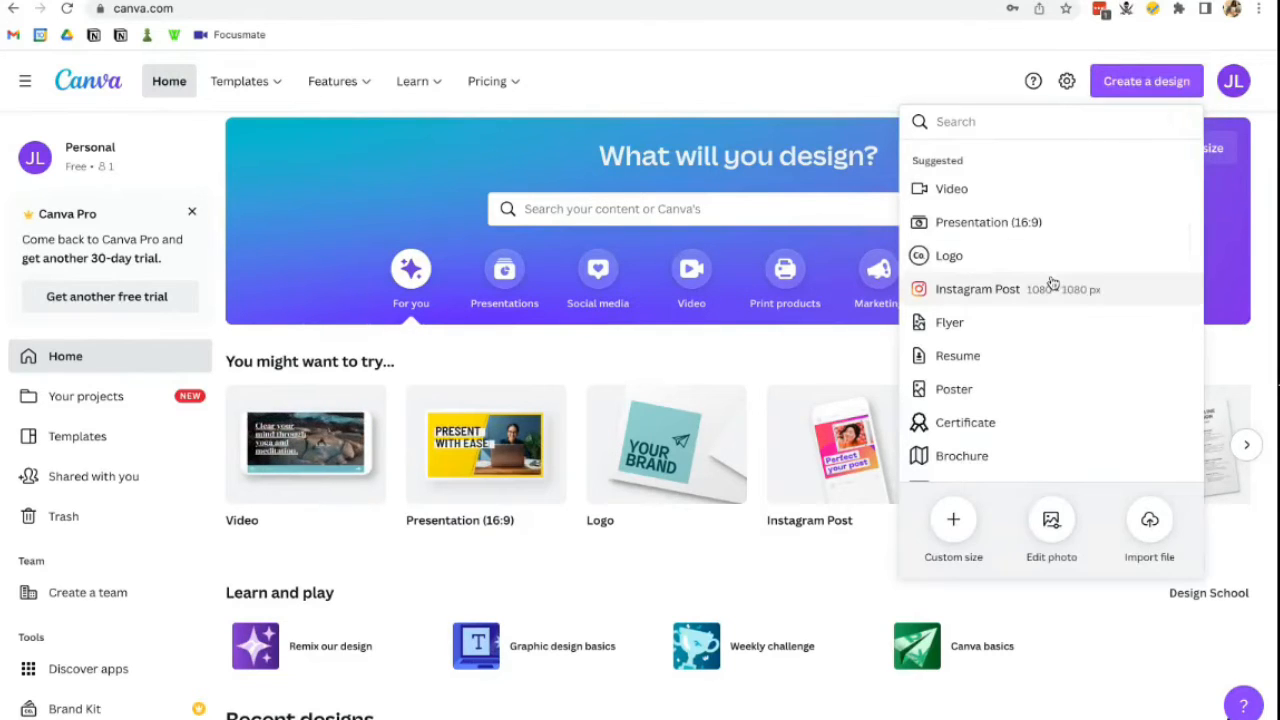
pyautogui.click(1014, 327)
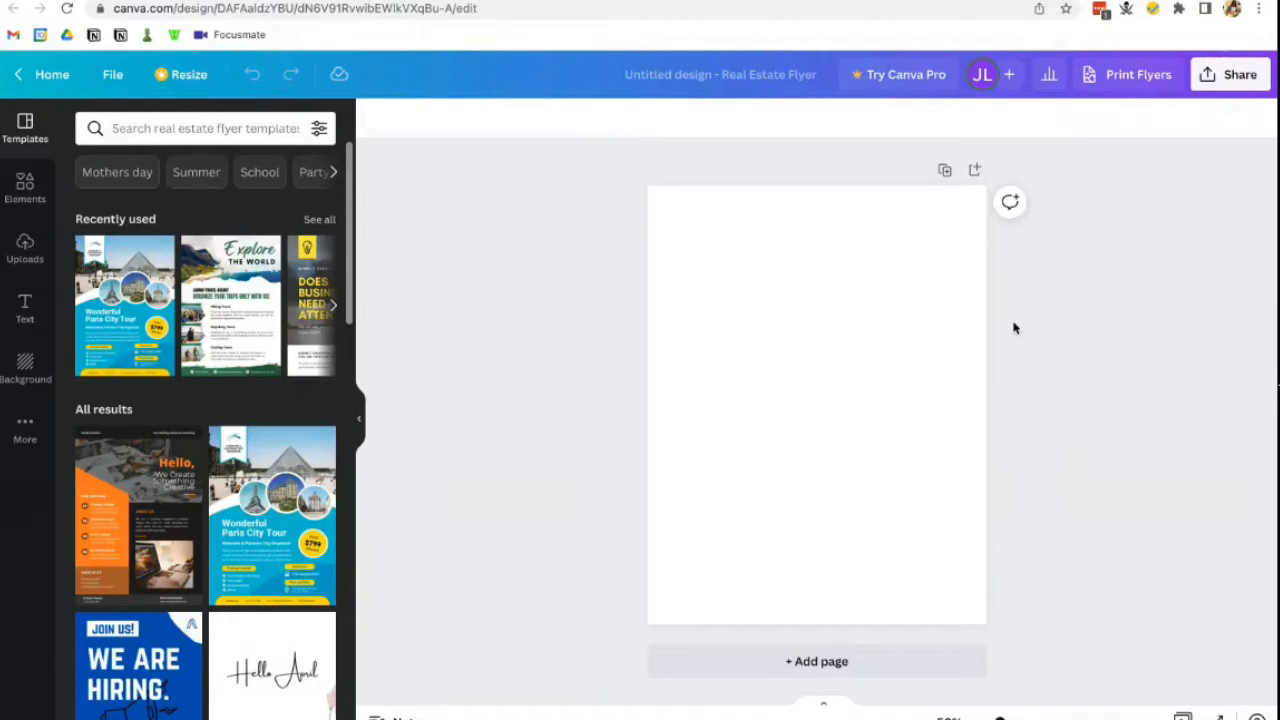
# - Rename the design to 'Flyer 1'
pyautogui.click(740, 82)
pyautogui.press('BackSpace')
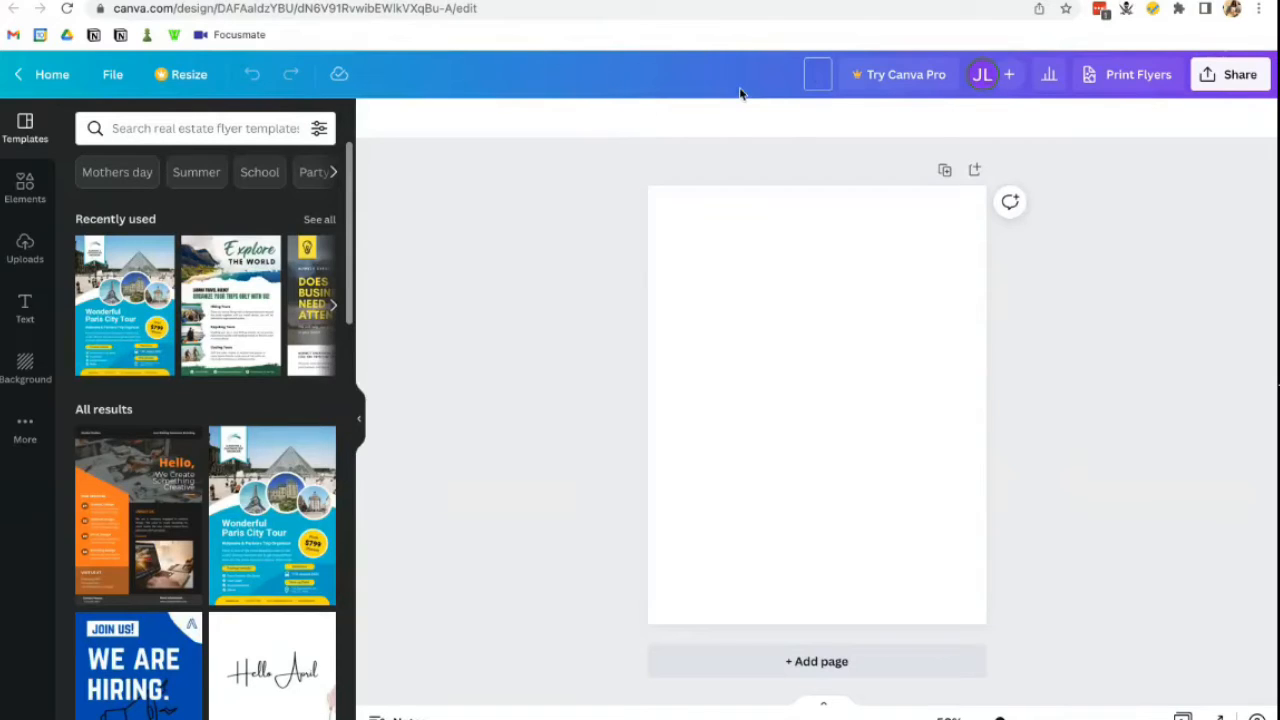
pyautogui.write('Flyer 1')
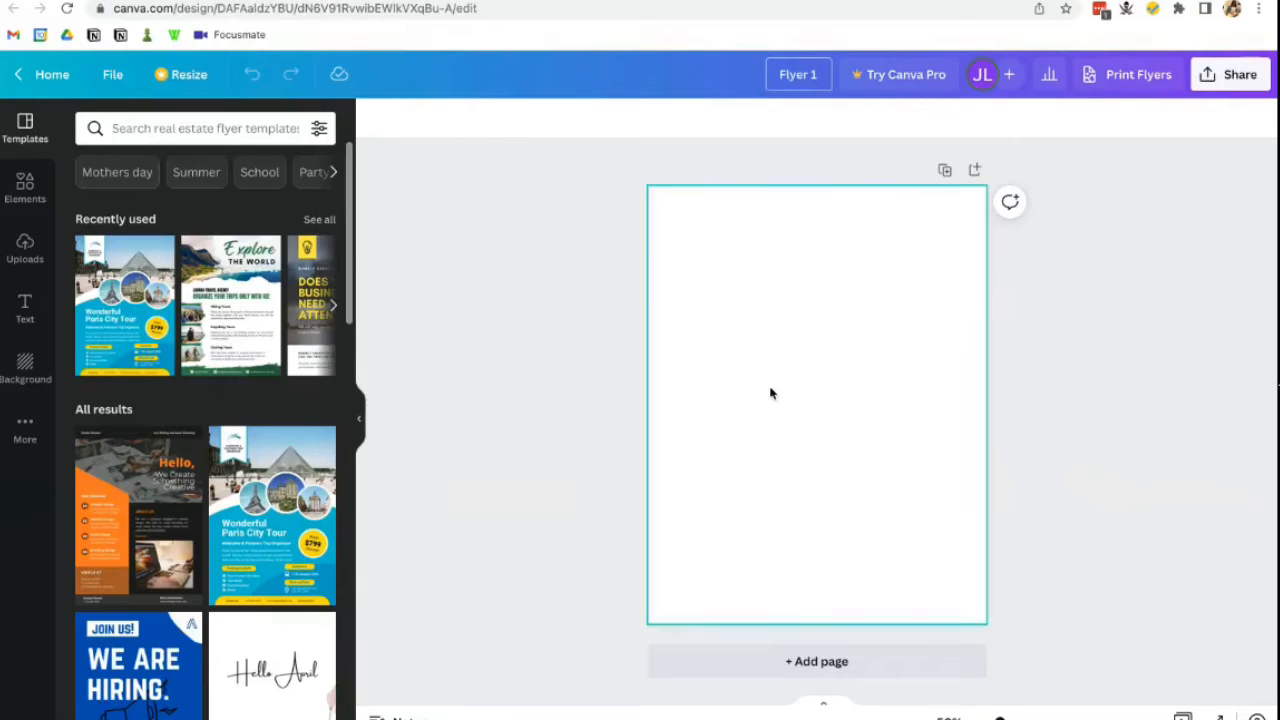
pyautogui.click(770, 393)
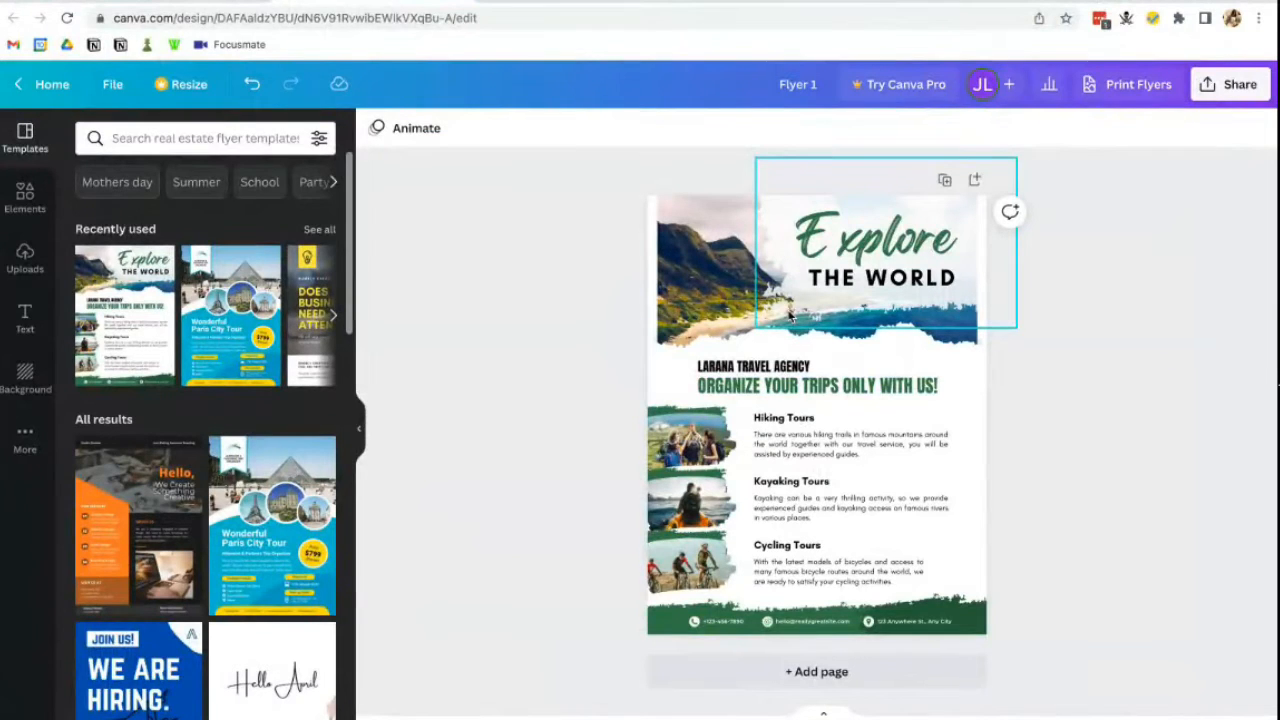
# - Retype the template's green headline as 'CHANGE THE TEXT' and select the hiking tours photo
pyautogui.click(786, 385)
pyautogui.click(786, 385)
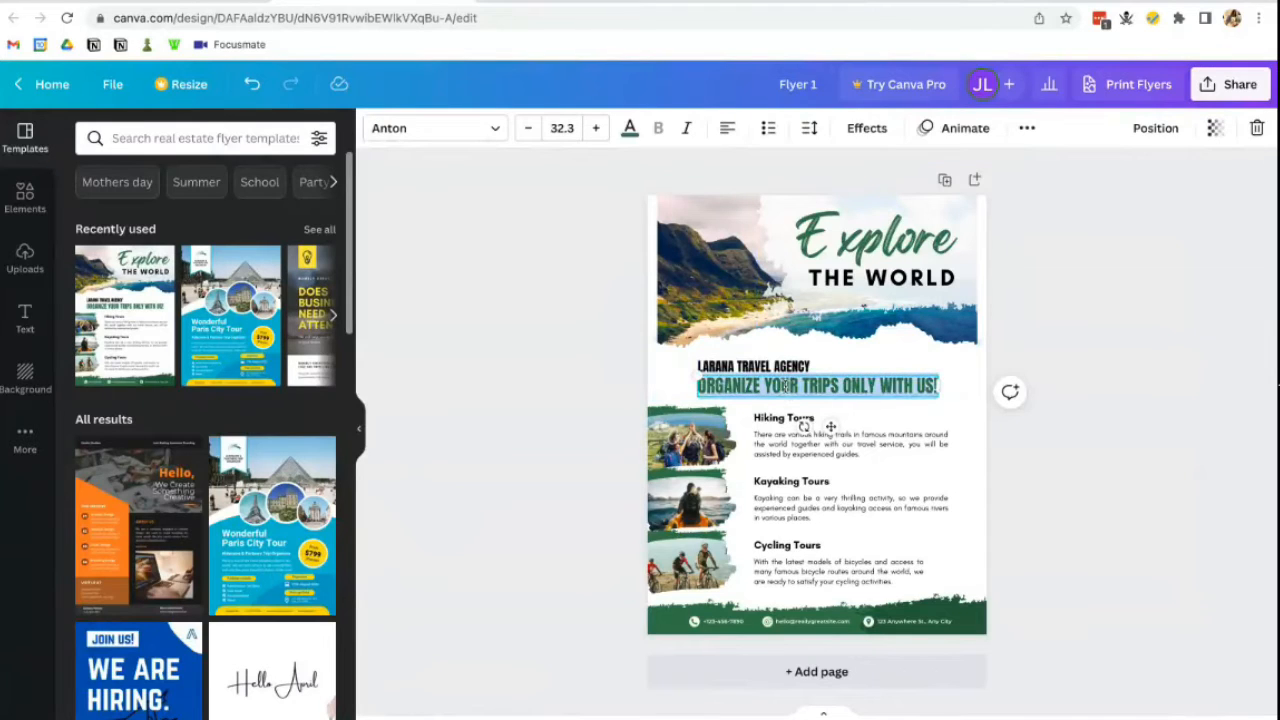
pyautogui.press('BackSpace')
pyautogui.write('CHANGE THE TEXT')
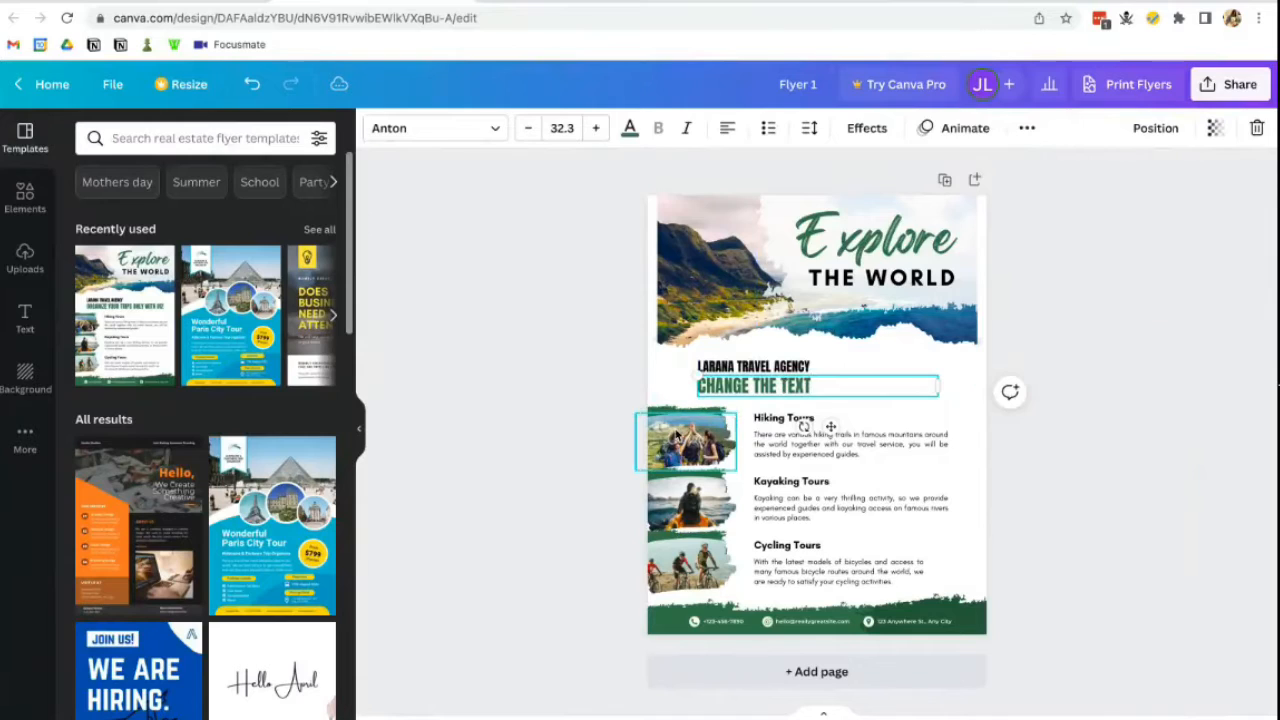
pyautogui.click(676, 436)
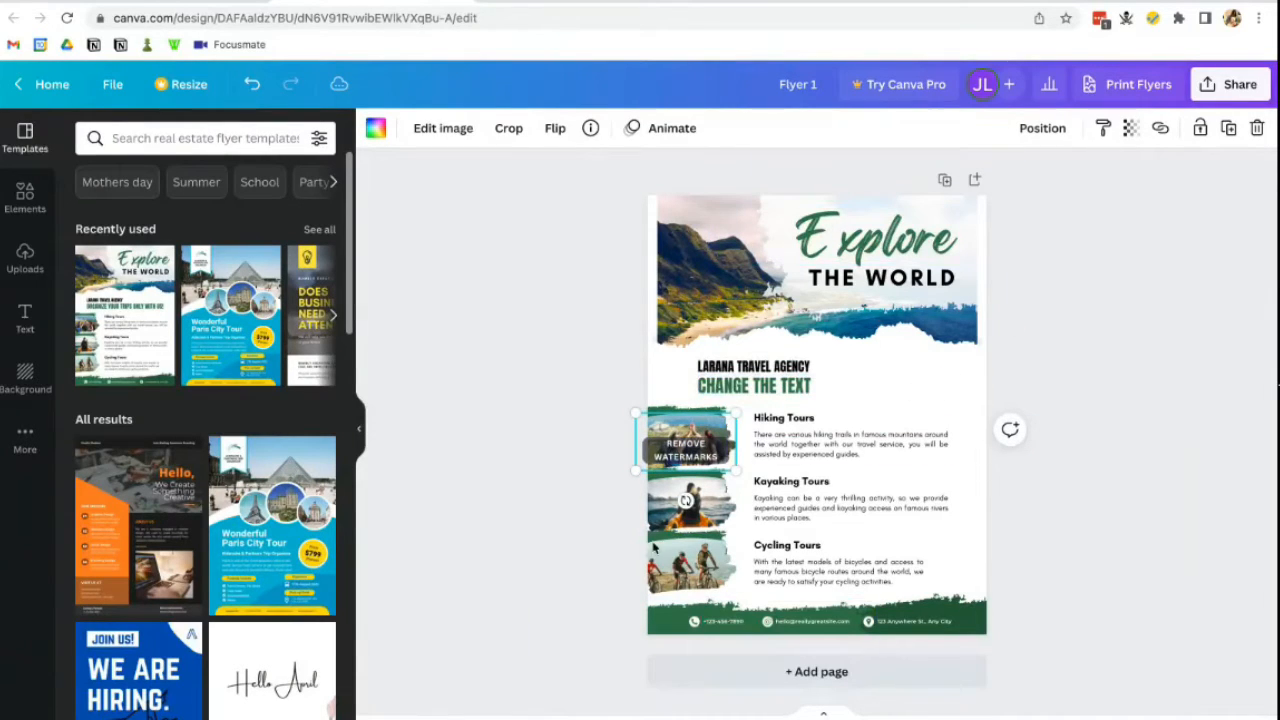
pyautogui.scroll(-8, 150, 552)
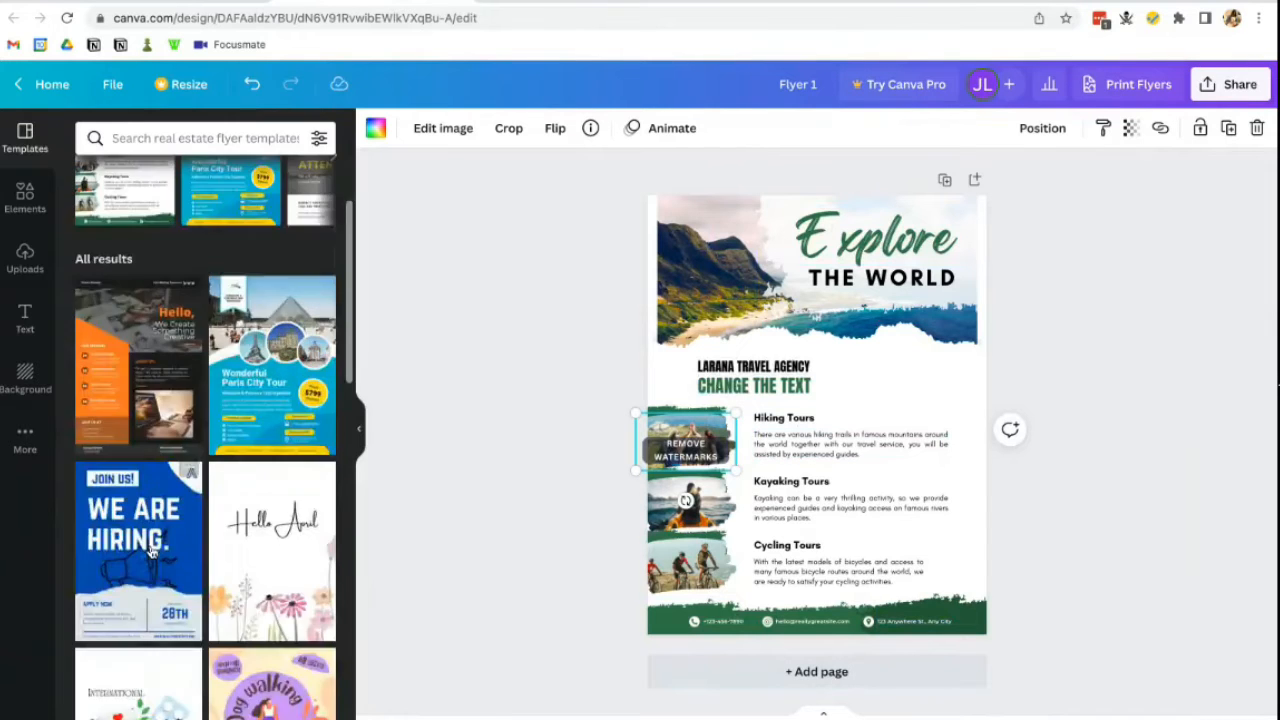
# - Replace the page with the Dog walking template, dismiss the upgrade offer, then delete every element
pyautogui.click(255, 438)
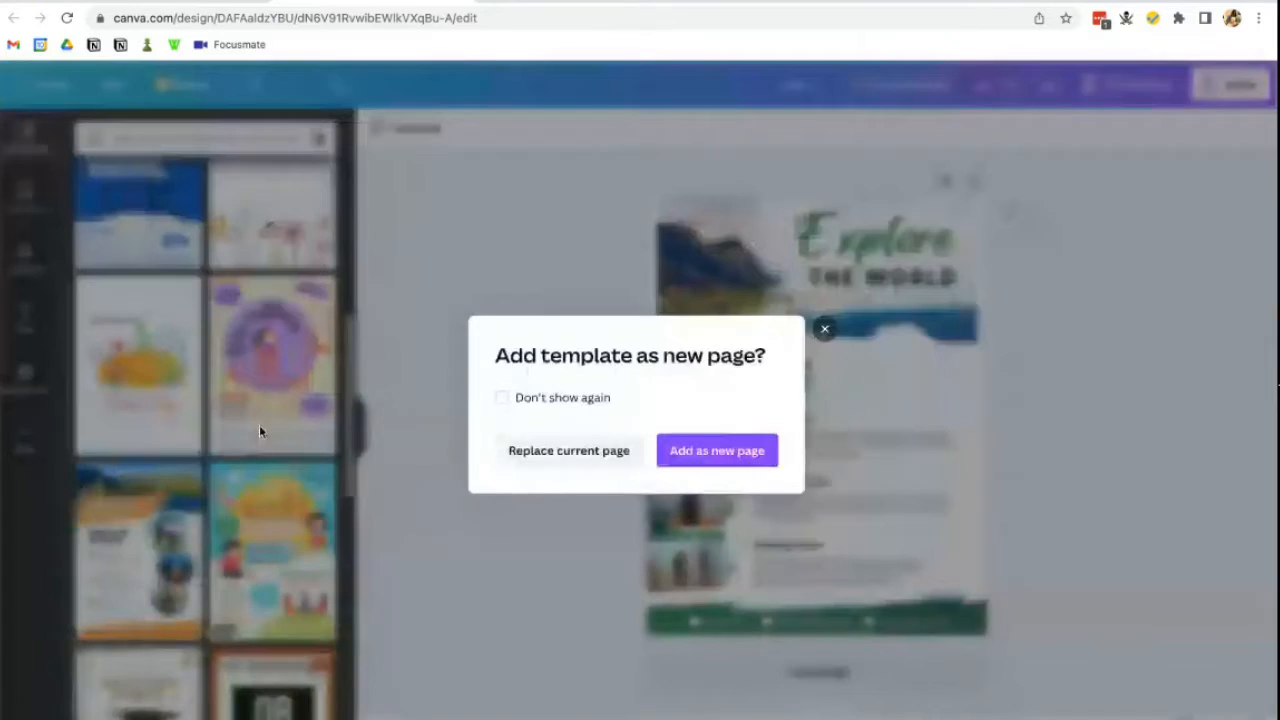
pyautogui.click(598, 452)
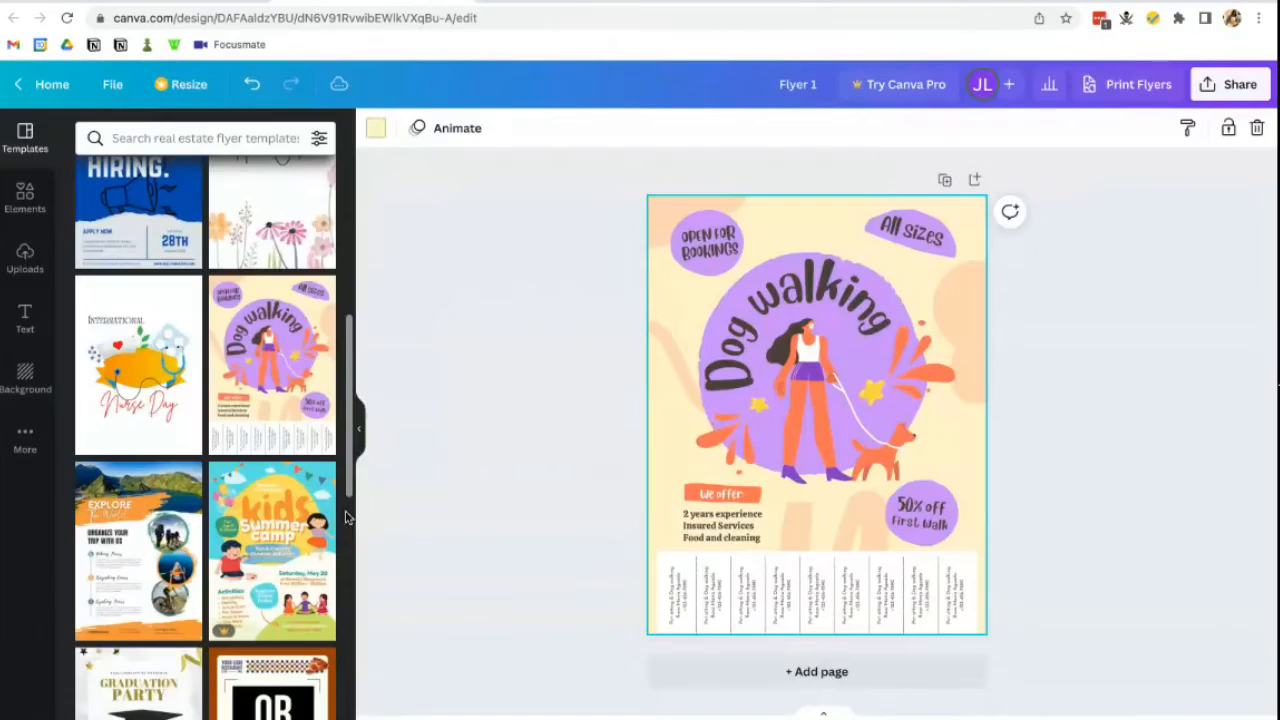
pyautogui.click(250, 555)
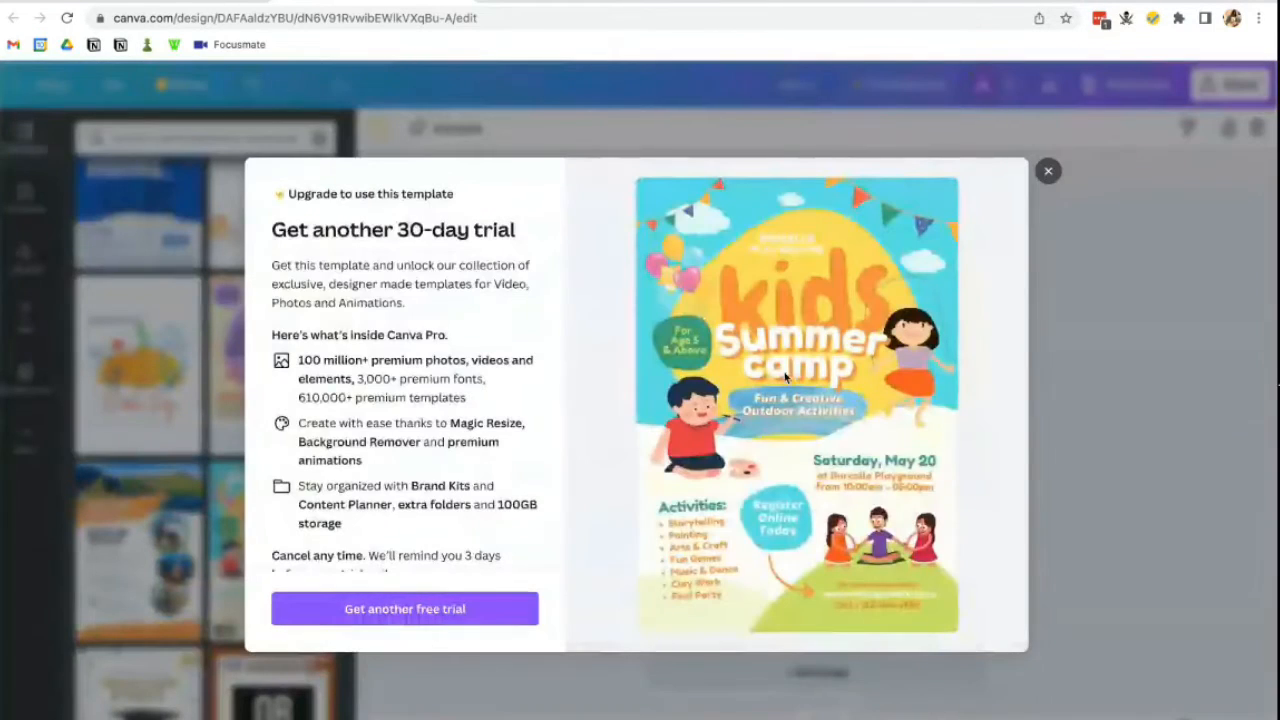
pyautogui.click(1048, 172)
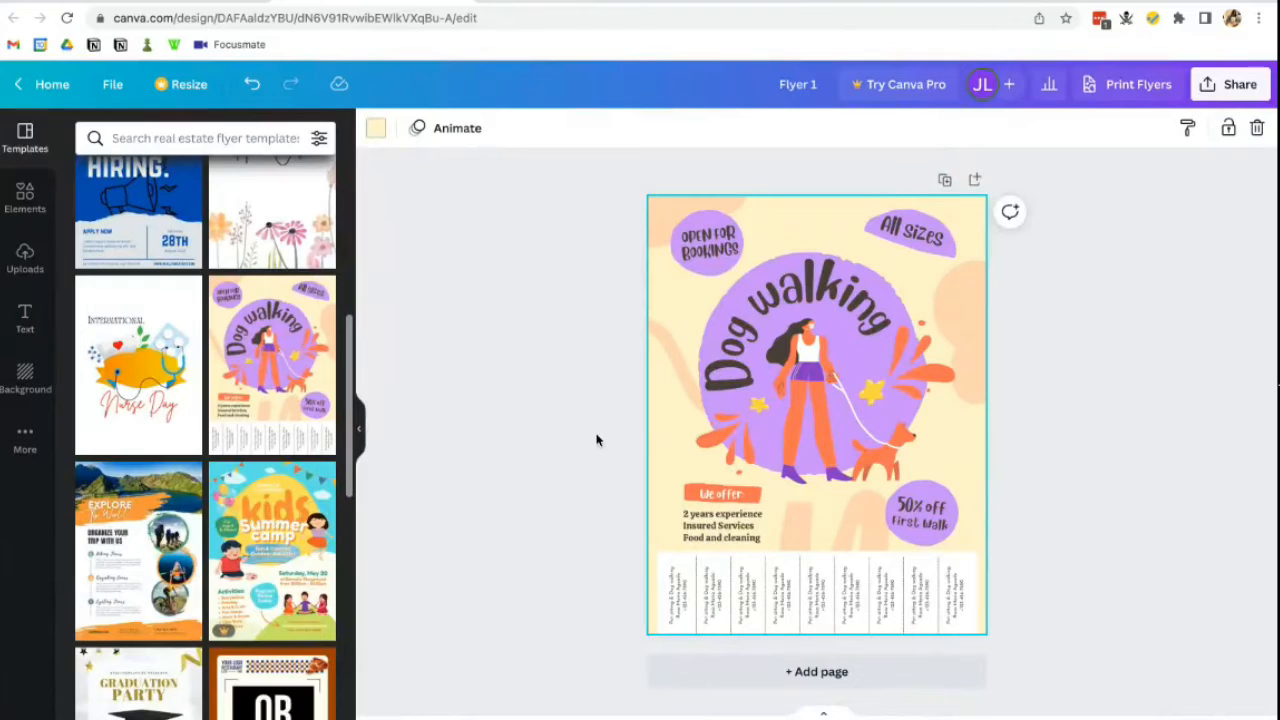
pyautogui.moveTo(573, 180); pyautogui.dragTo(1100, 700)
pyautogui.press('Delete')
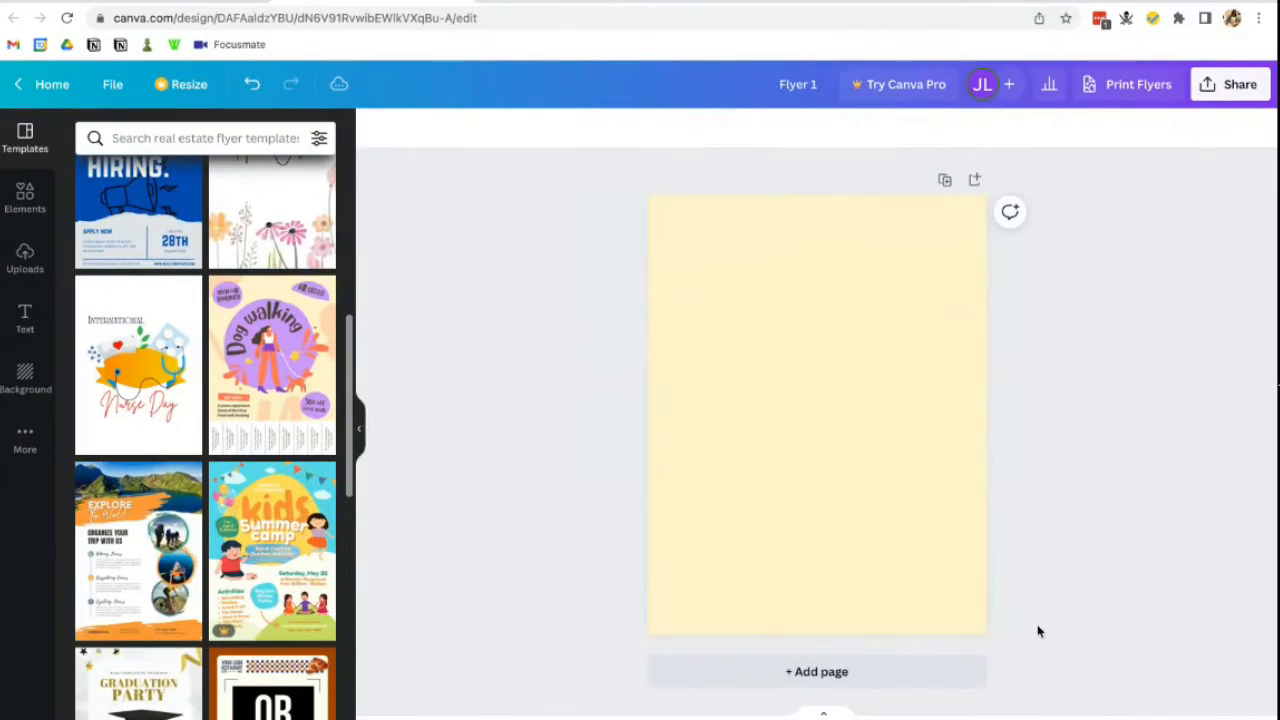
# - Select the page and delete its yellow background colour, leaving it white
pyautogui.click(920, 500)
pyautogui.press('Delete')
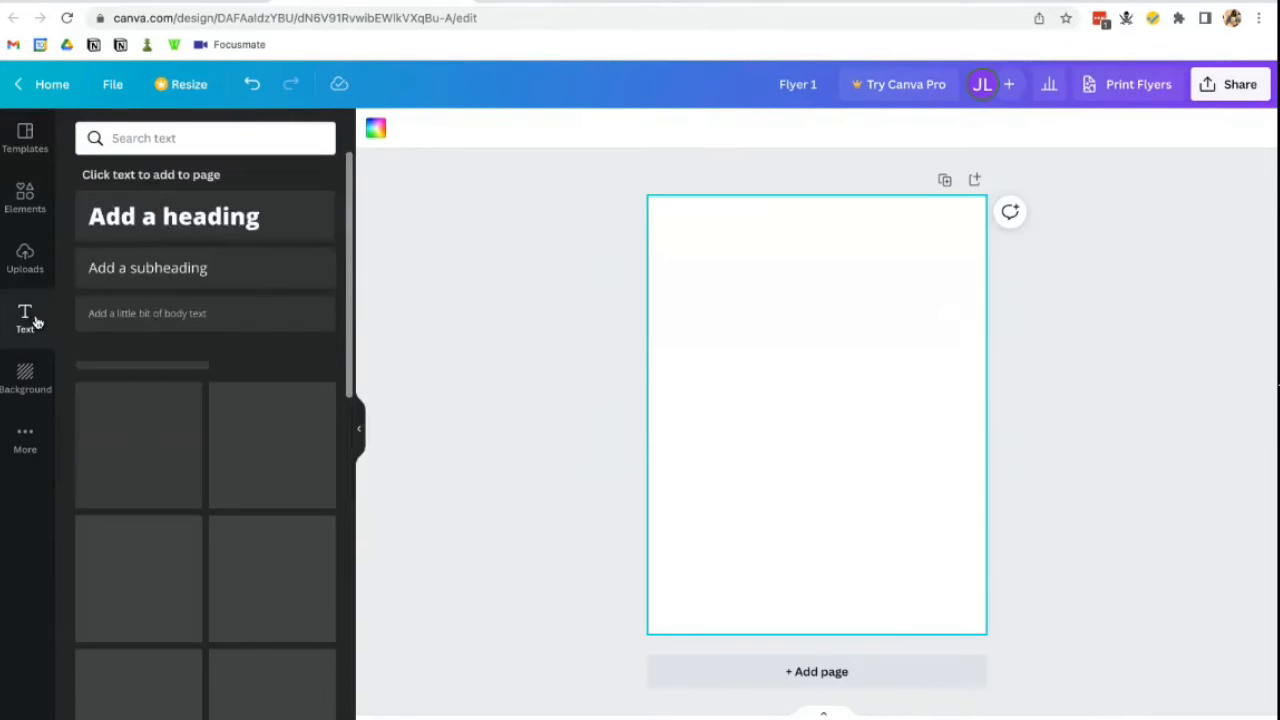
# - Add the heading 'Are you new to health insurance? I can help!' and shrink it to fit
pyautogui.click(172, 216)
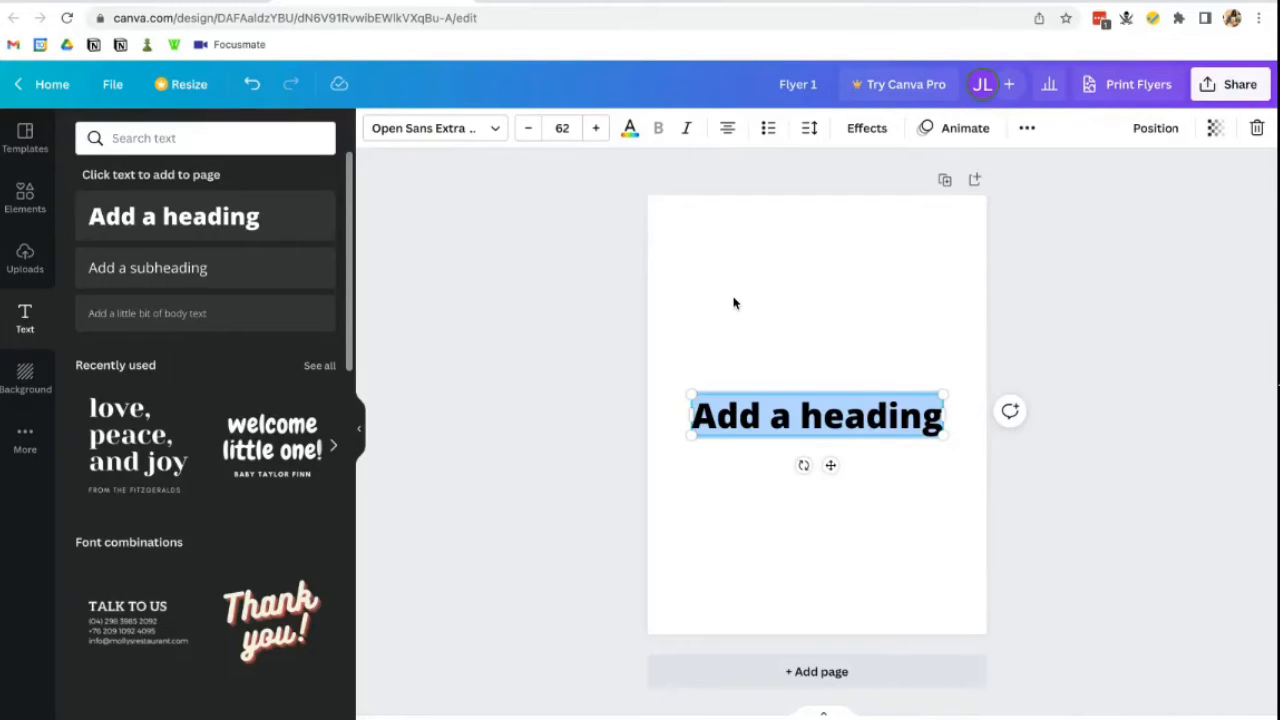
pyautogui.write('Areyo')
pyautogui.press('BackSpace')
pyautogui.press('BackSpace')
pyautogui.write('you')
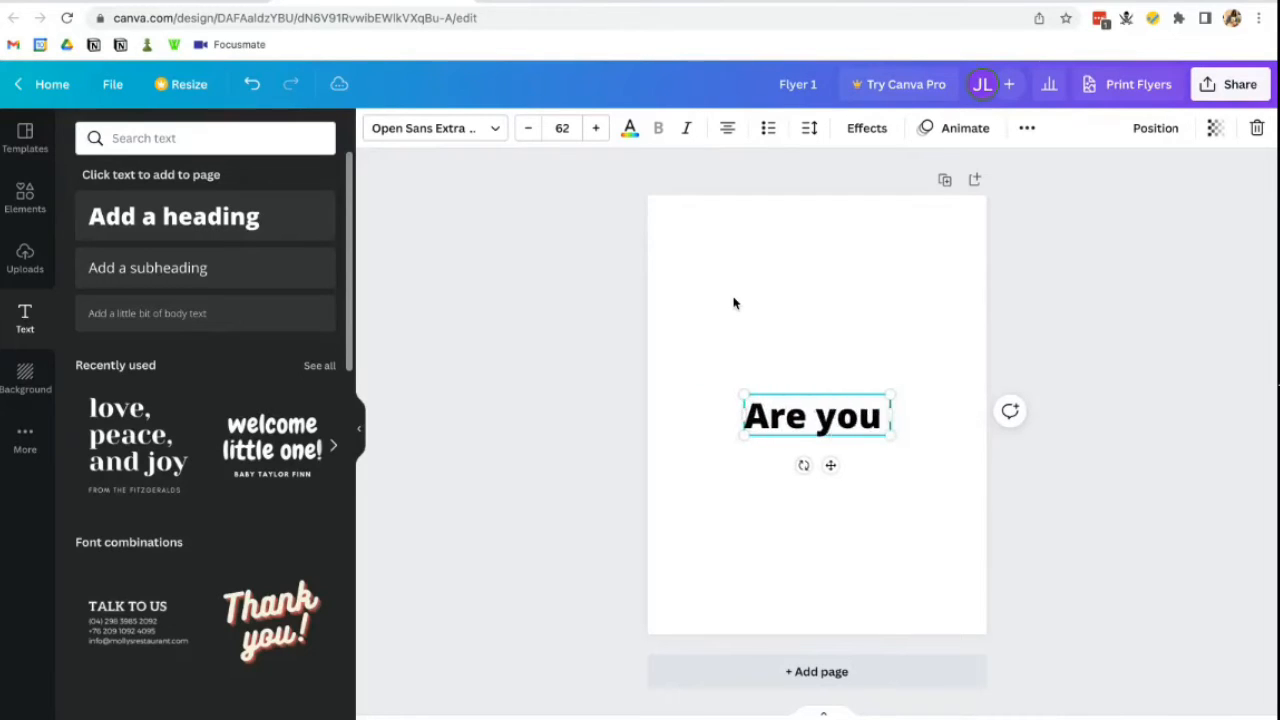
pyautogui.write(' new to health insurance')
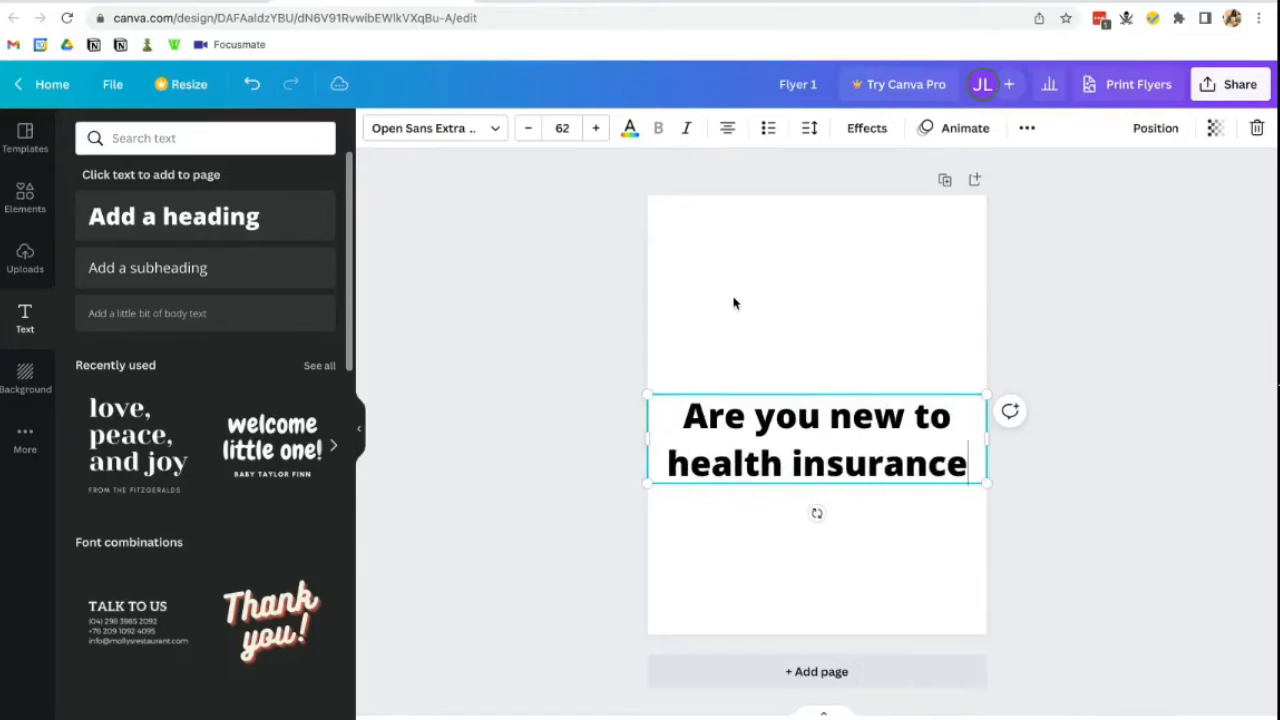
pyautogui.write('? I')
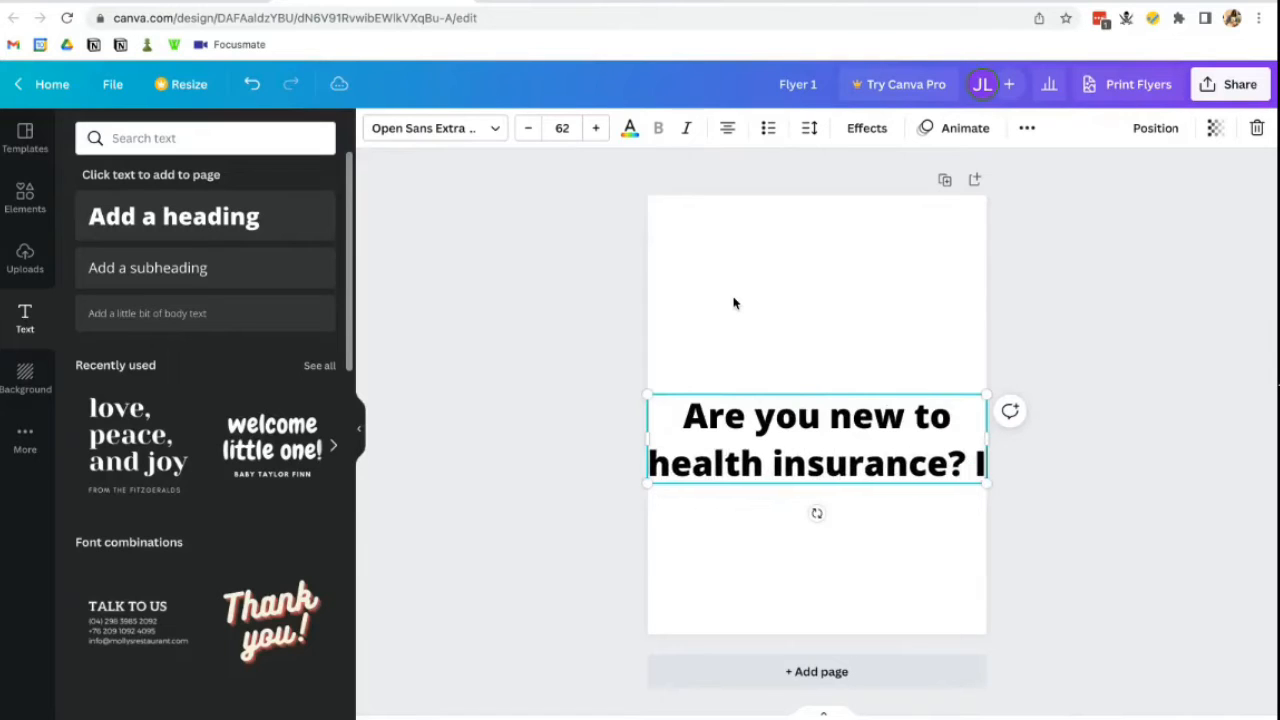
pyautogui.write(' can help!')
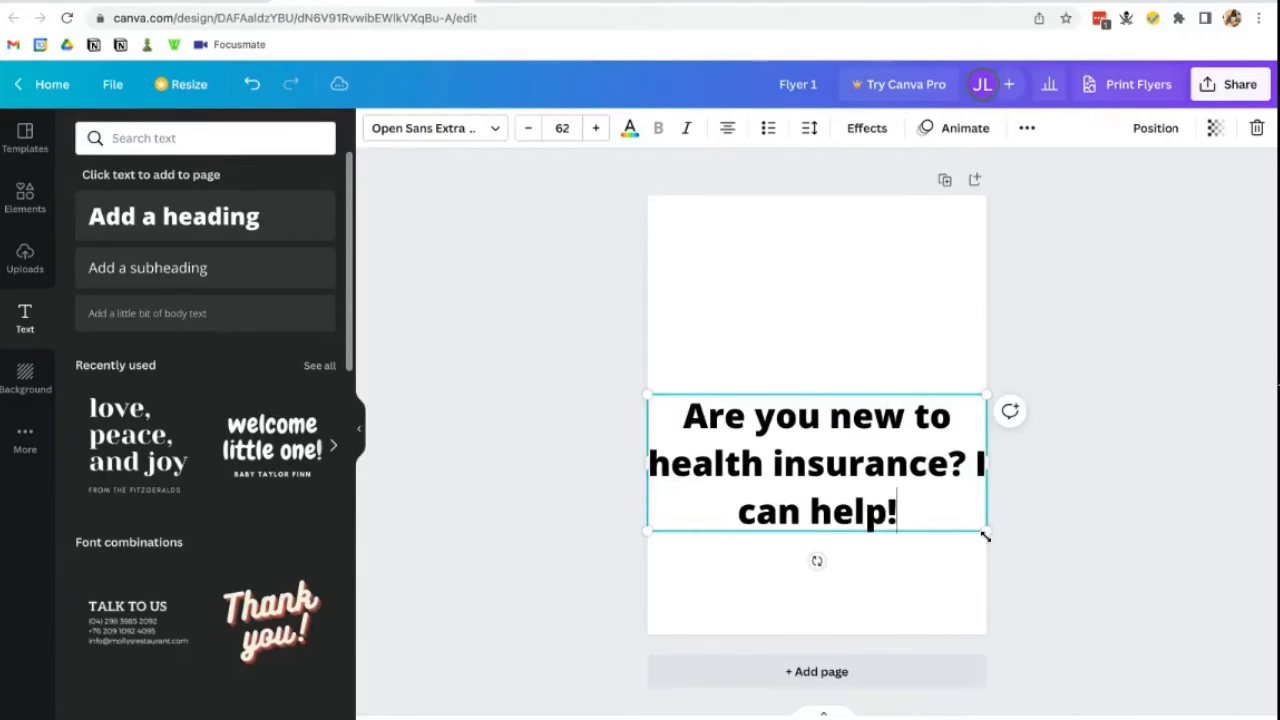
pyautogui.moveTo(985, 535); pyautogui.dragTo(907, 346)
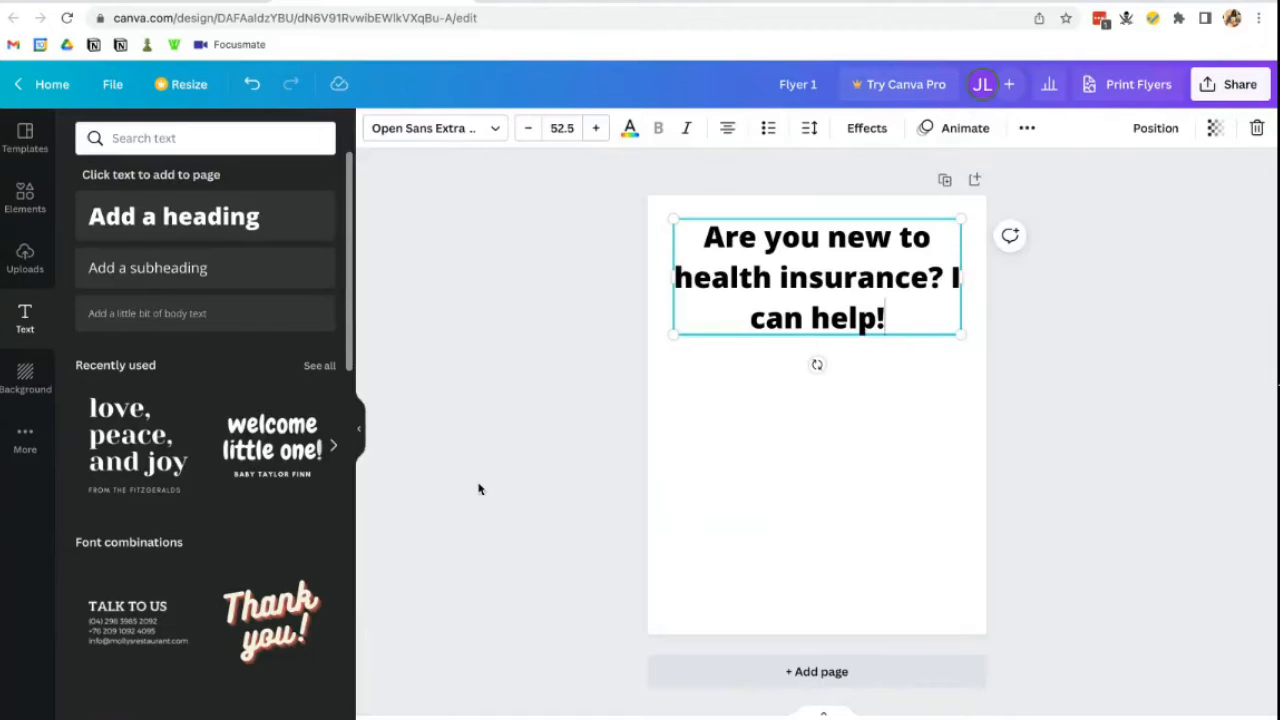
# - Paste the three-paragraph body text into a new box under the heading and shrink it slightly
pyautogui.click(147, 267)
pyautogui.moveTo(781, 355); pyautogui.dragTo(776, 386)
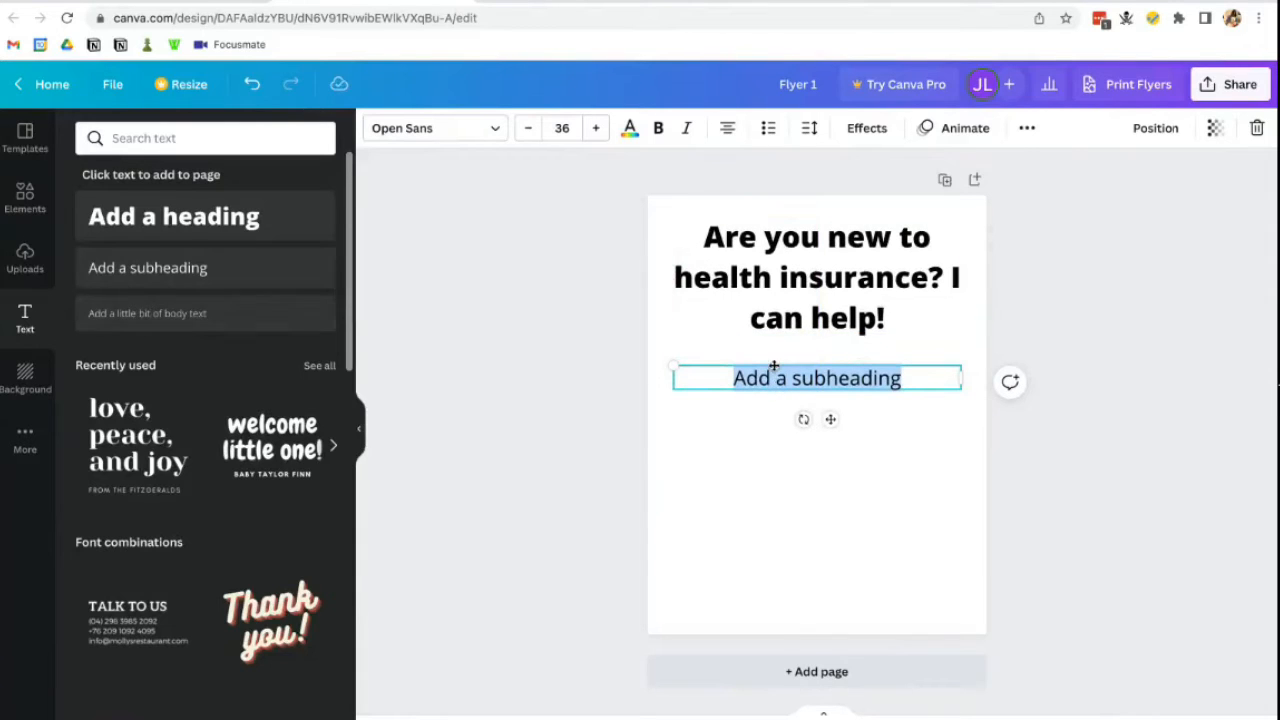
pyautogui.write("They don't really teach you about health insurance in school, so where do you start?  At Cornerstone, we take the guesswork out of the process and give you the tools and education you need to make an informed decision about your health care. What's more, we help you take advantage of all the benefits your plan has to offer, including gym discounts, 24/7 nurse lines, telemedicine, and much more.  We offer individual and family health insurance plans as well as ancillary products like dental, vision, and critical illness. The best part? Our consultative services come at no cost to you.")
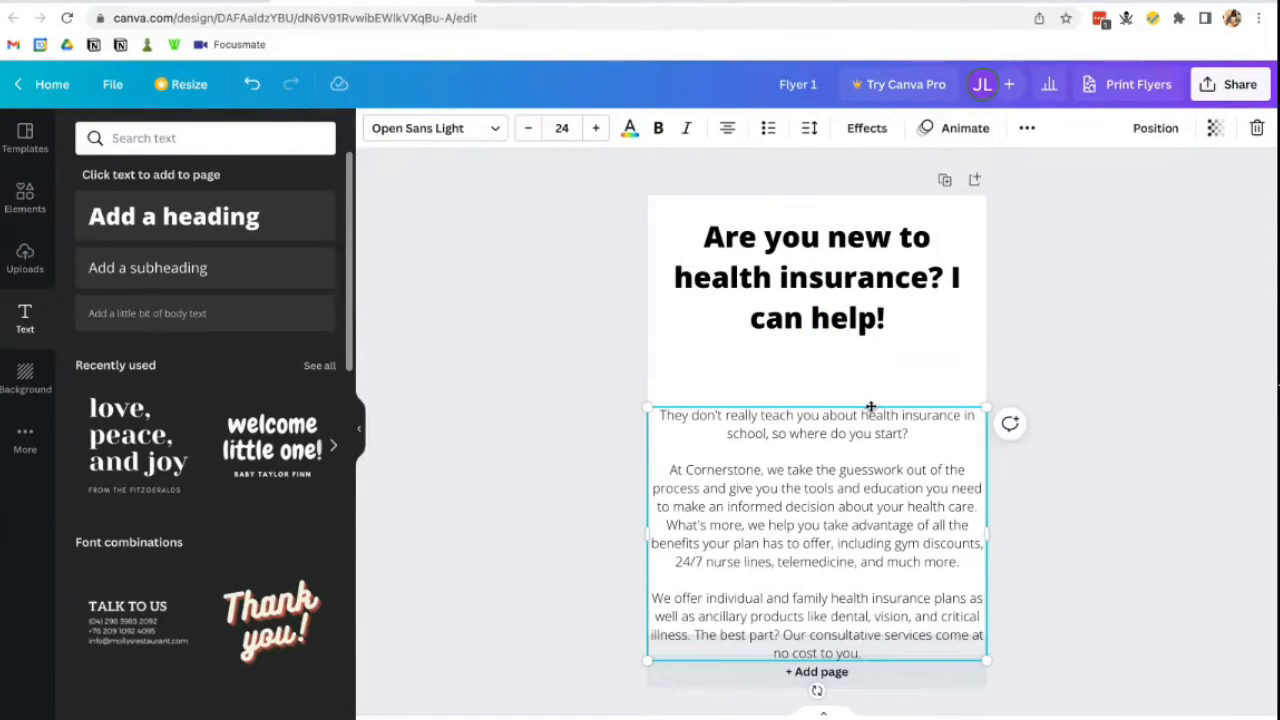
pyautogui.moveTo(873, 405); pyautogui.dragTo(872, 347)
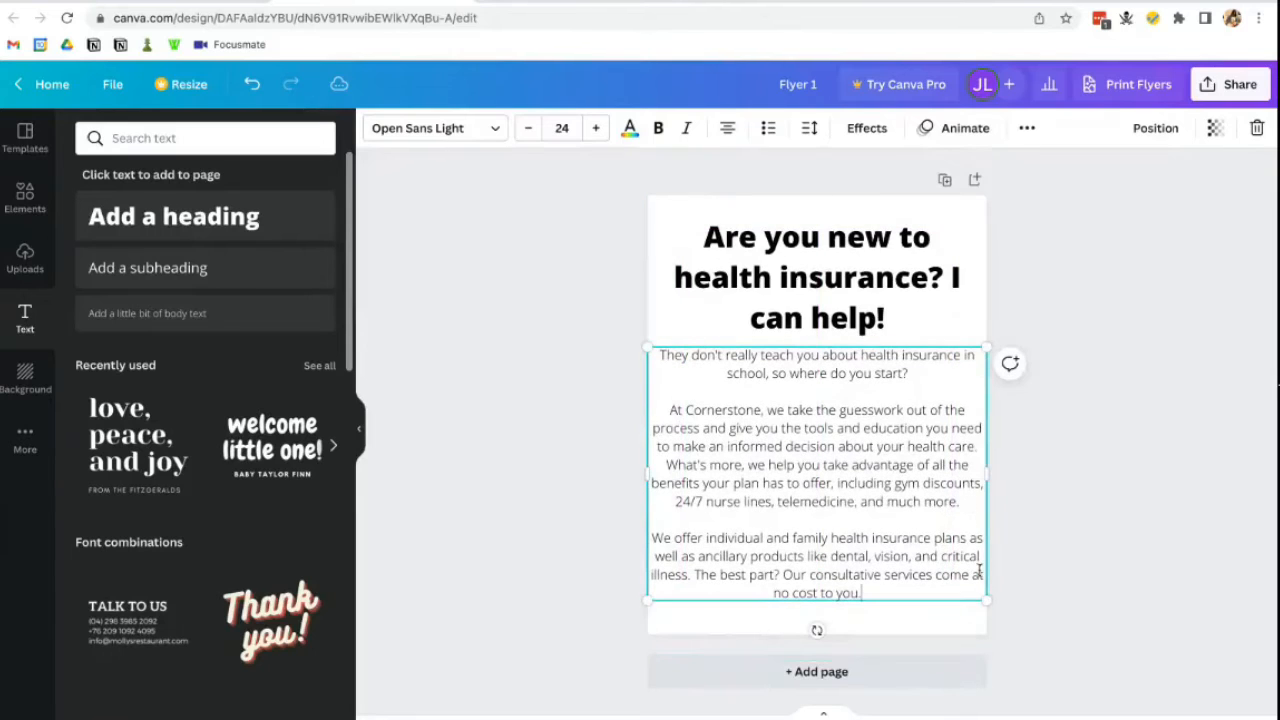
pyautogui.moveTo(987, 596); pyautogui.dragTo(928, 558)
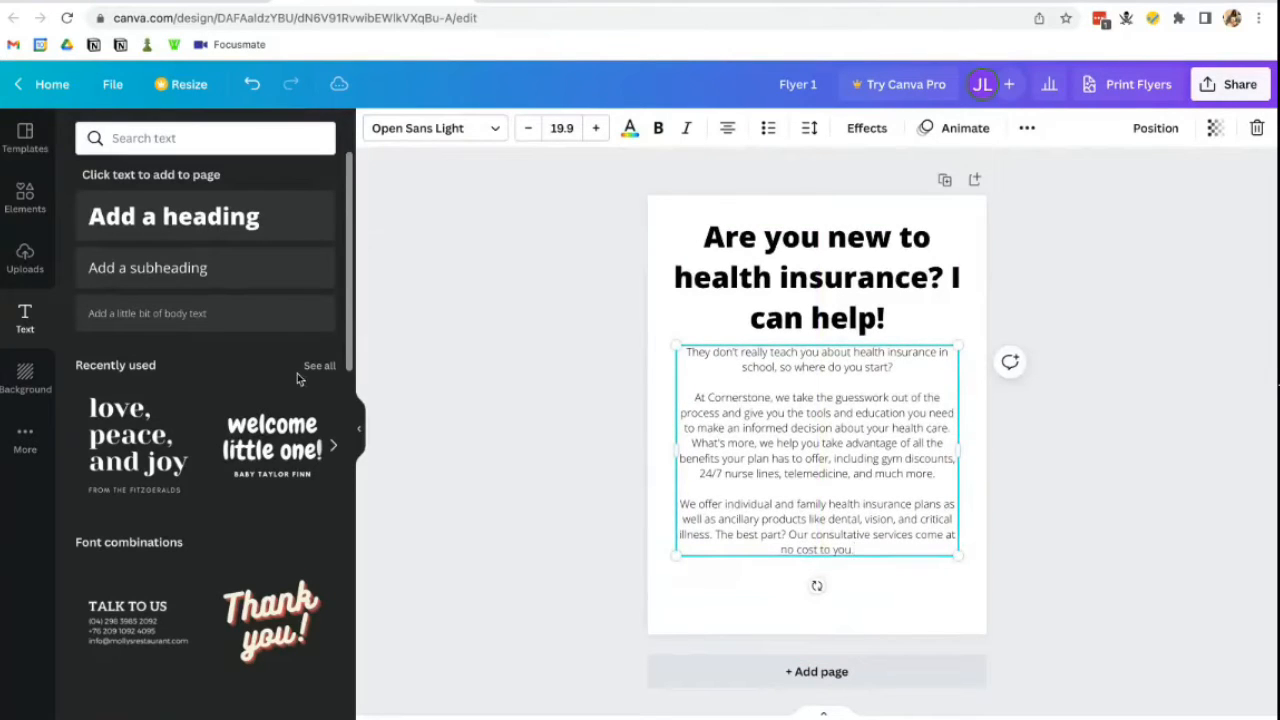
pyautogui.click(497, 573)
# - Add the bottom line 'Contact us today by phone or online for a free consultation or no-obligation quote.', shrunk and raised
pyautogui.click(186, 272)
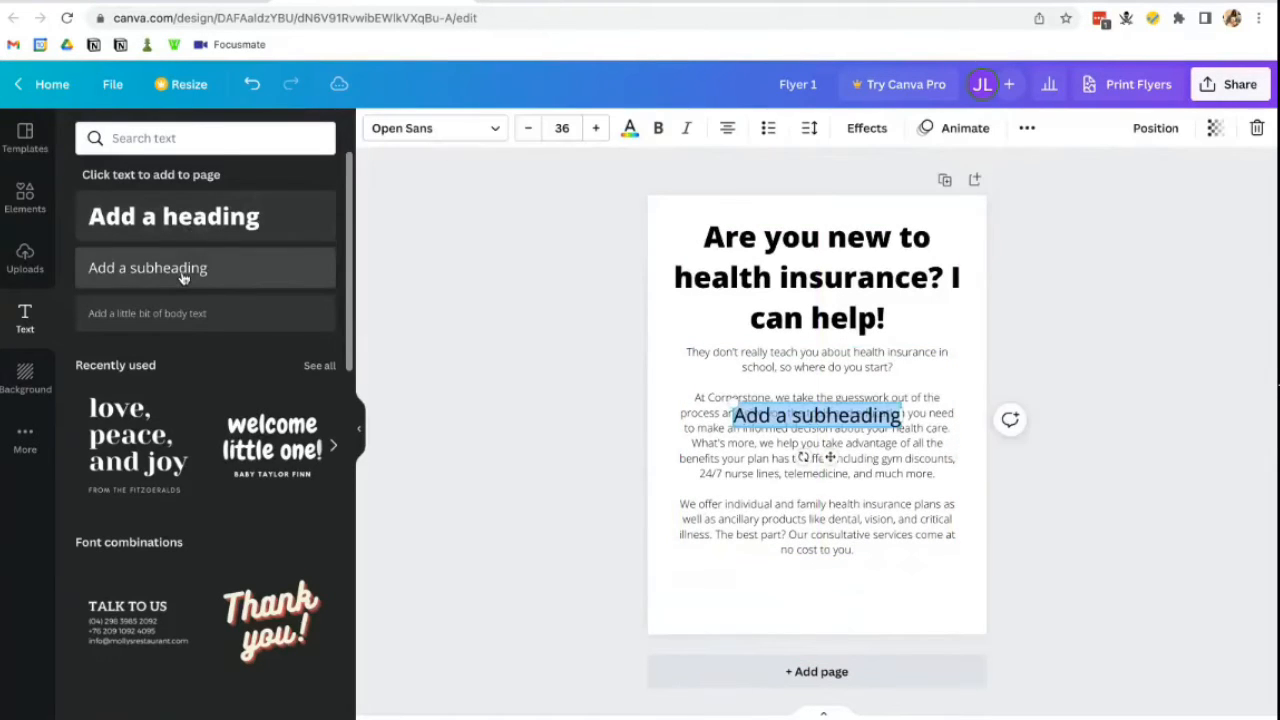
pyautogui.moveTo(769, 433); pyautogui.dragTo(775, 610)
pyautogui.tripleClick(787, 603)
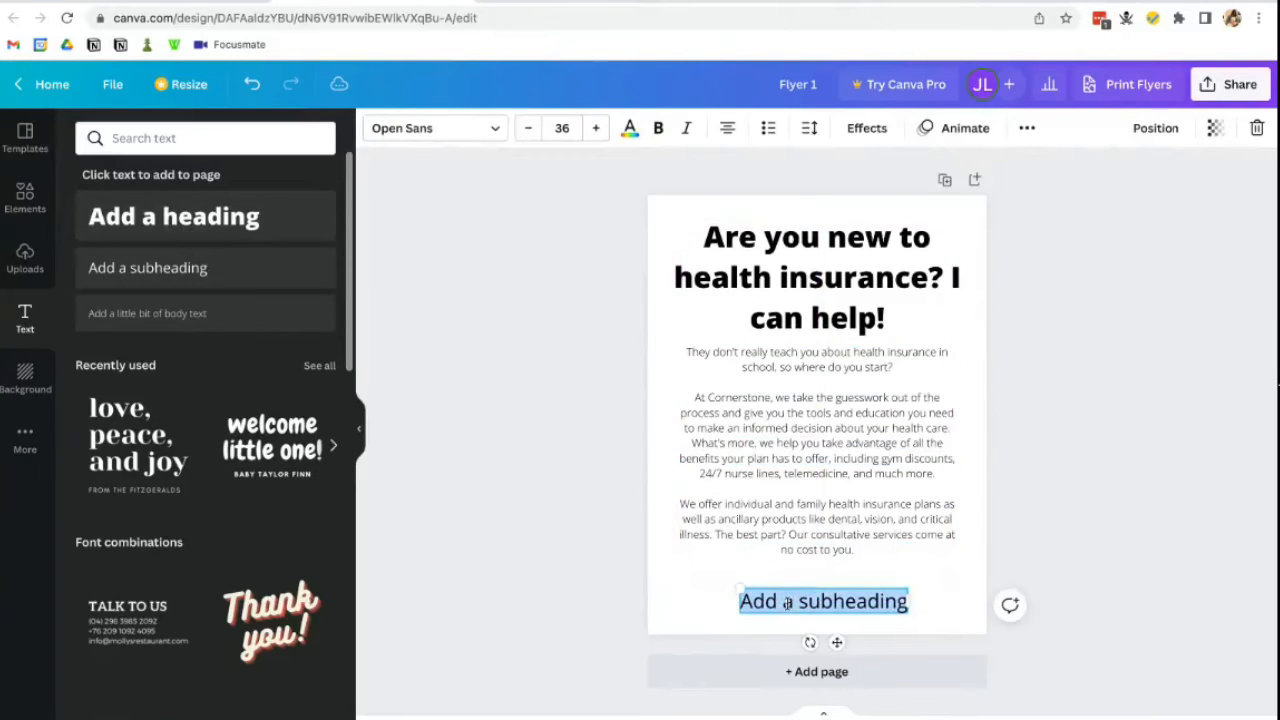
pyautogui.write('Contact us')
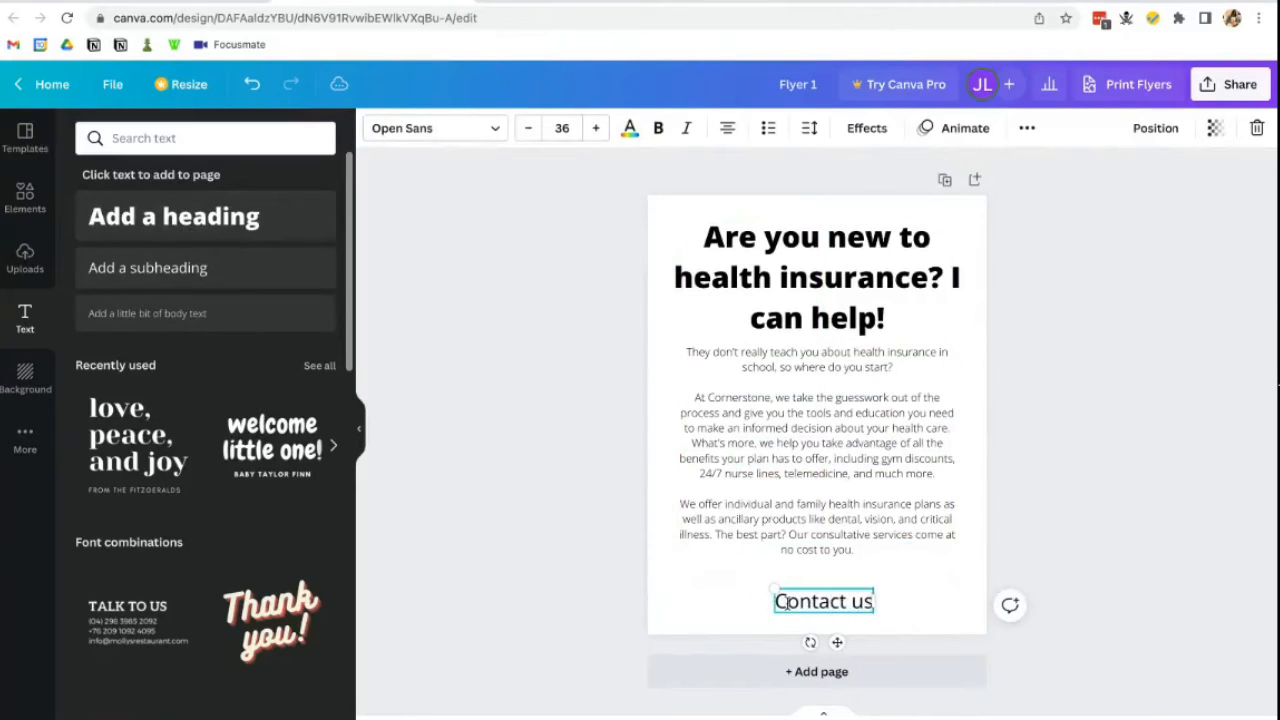
pyautogui.write(' today b')
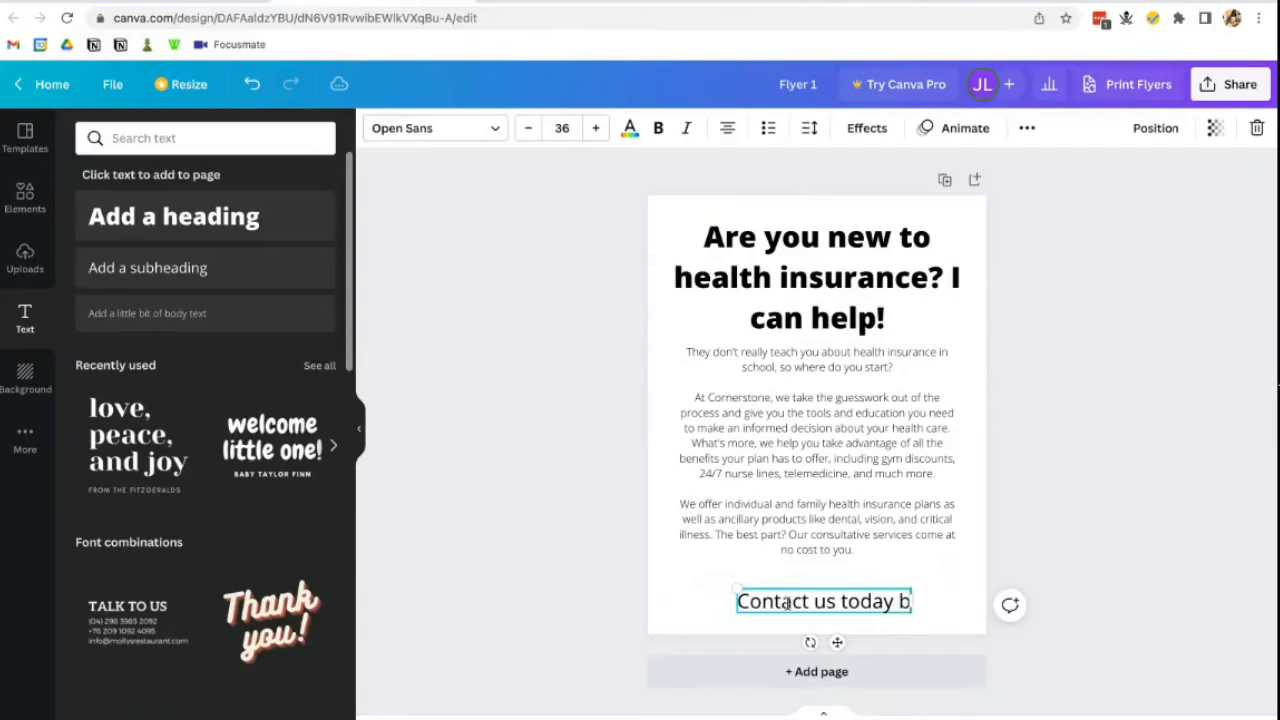
pyautogui.write('y phone or online')
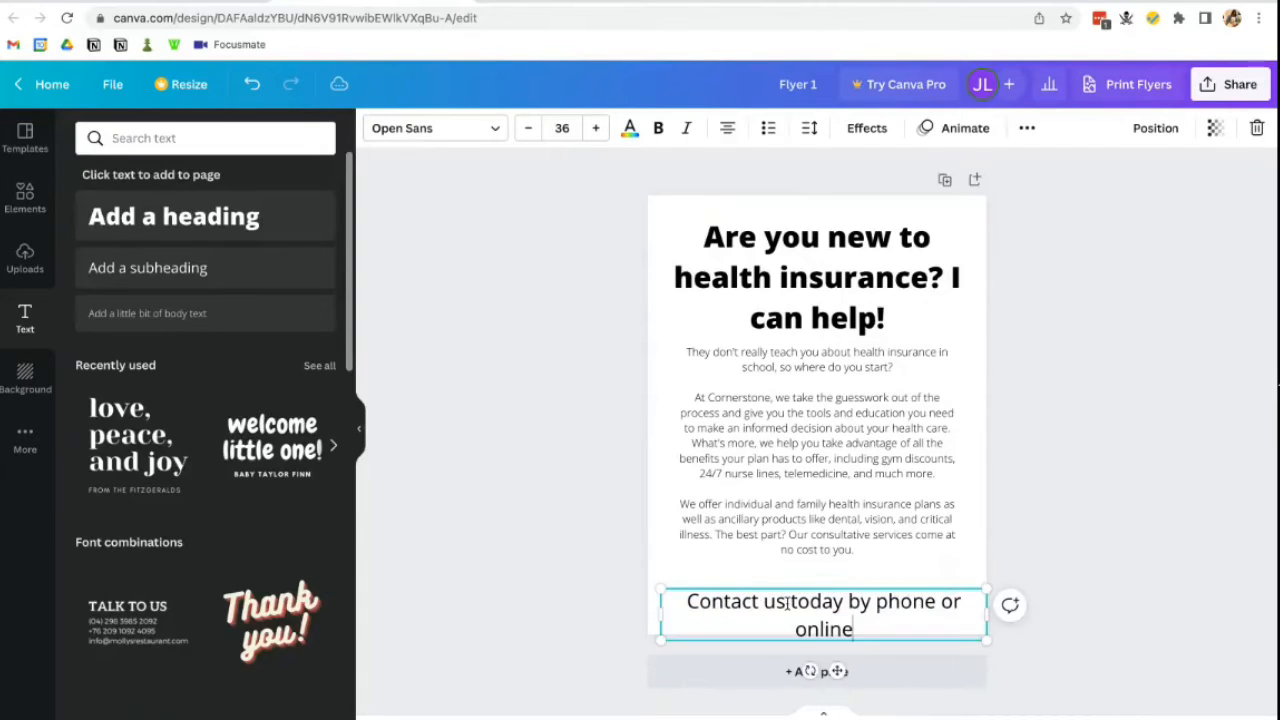
pyautogui.write(' for a free')
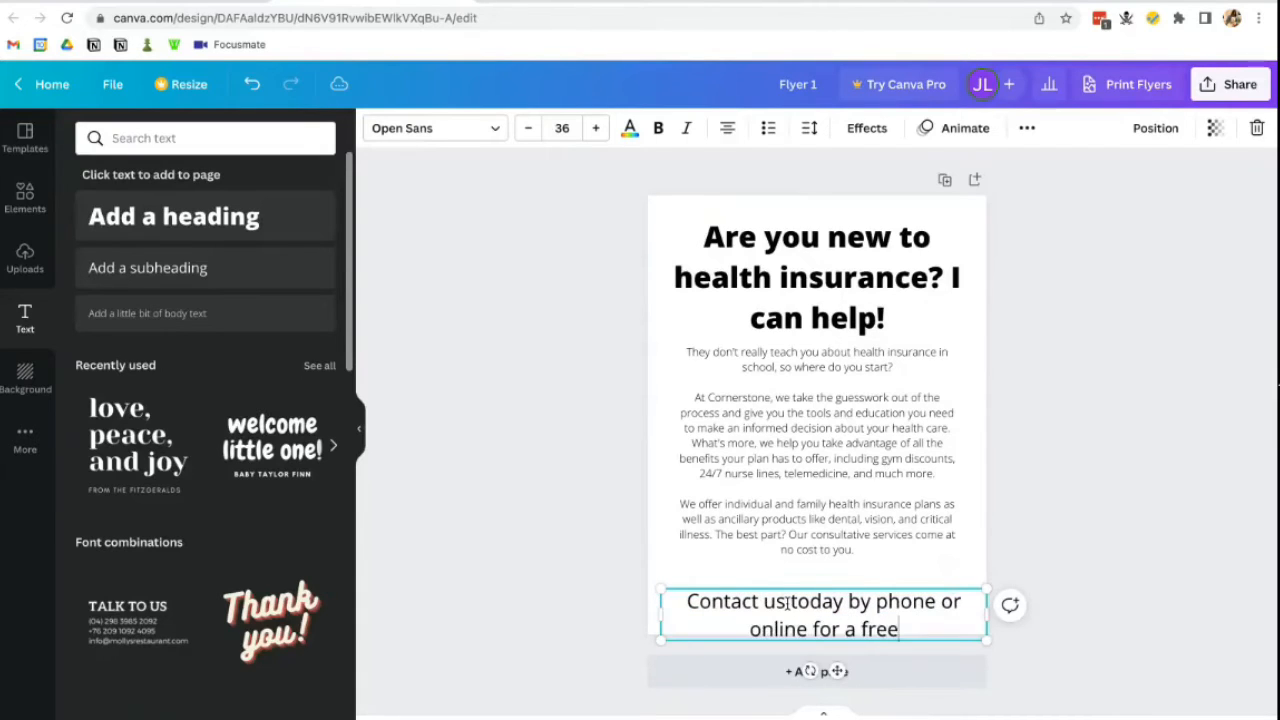
pyautogui.write(' consultation or no-bo')
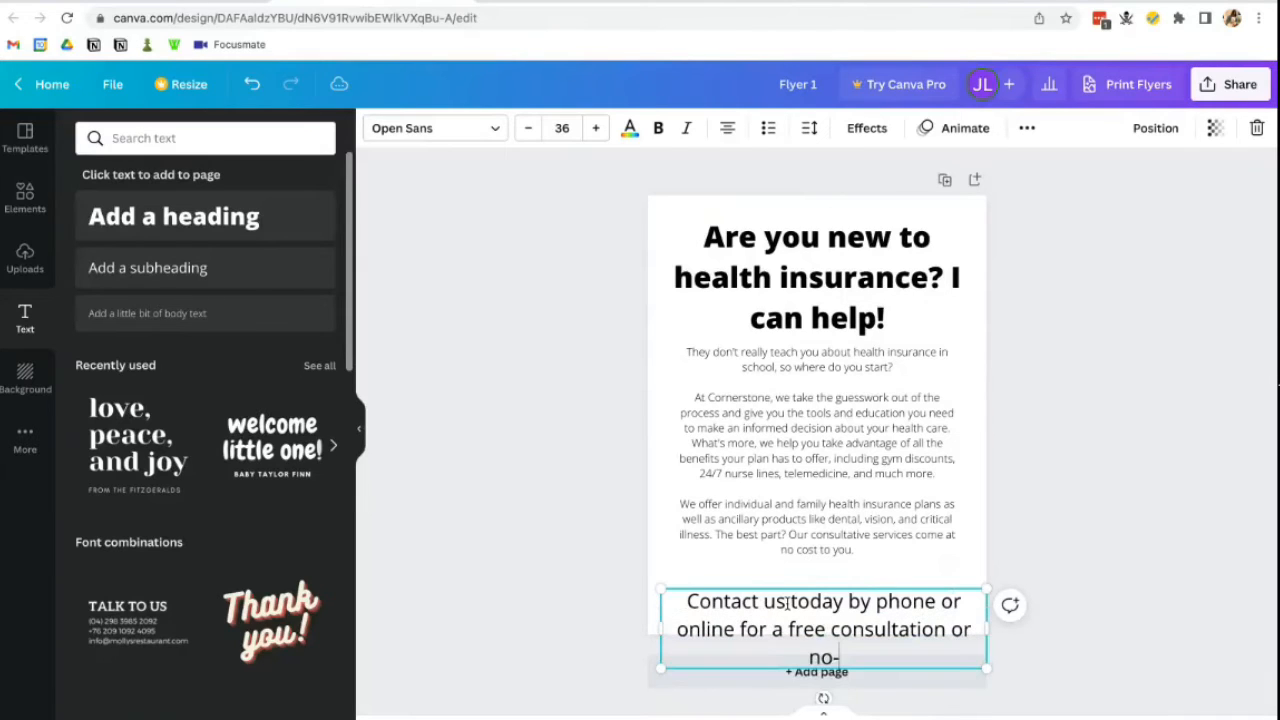
pyautogui.press('BackSpace')
pyautogui.press('BackSpace')
pyautogui.write('obliga')
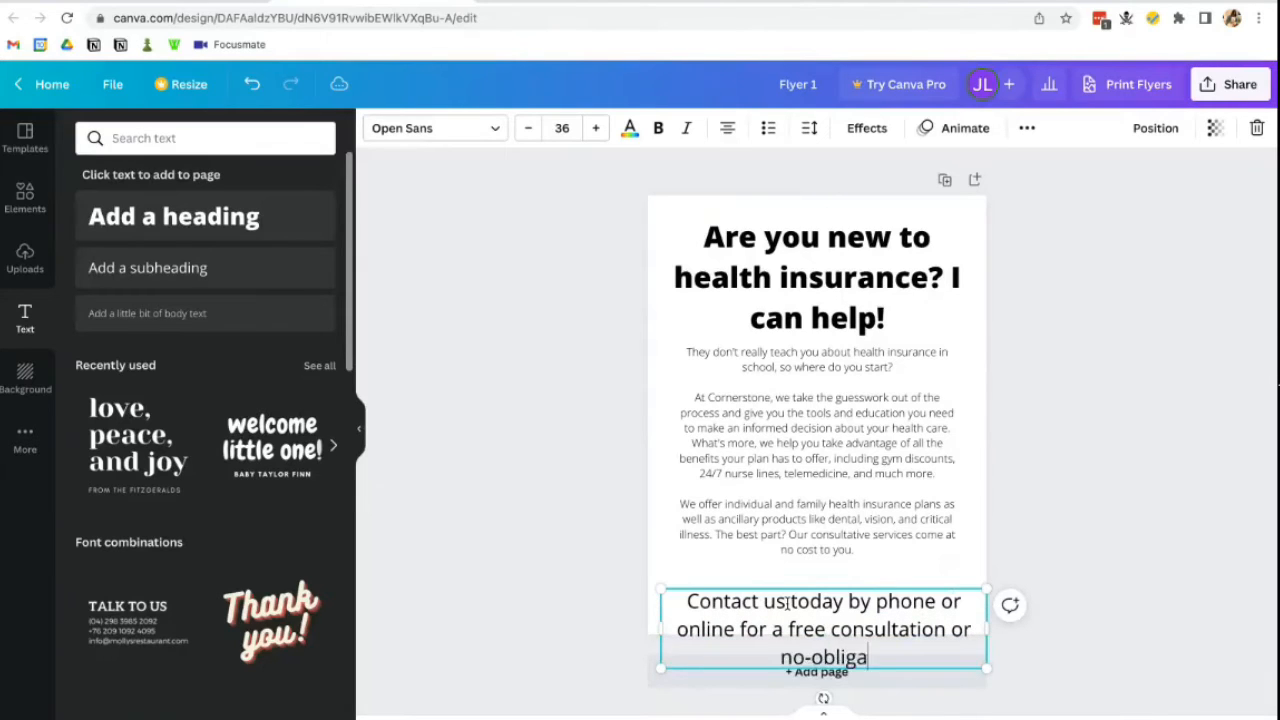
pyautogui.write('tion quote.')
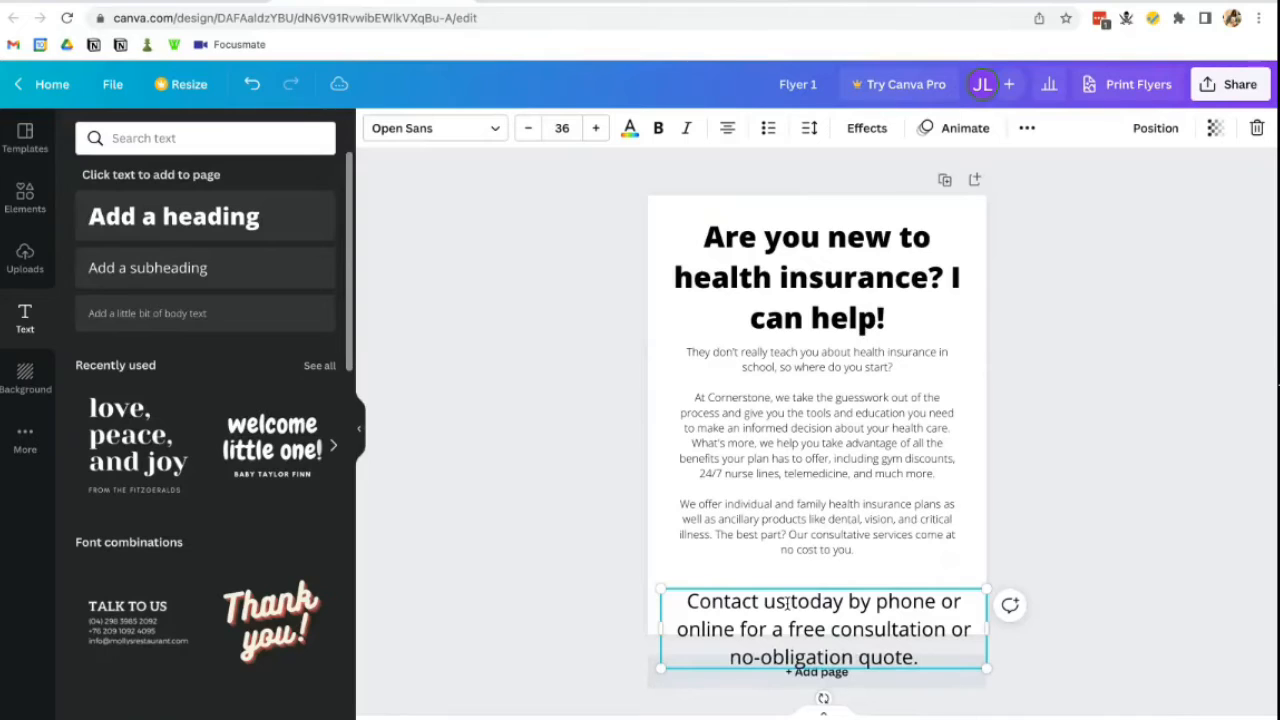
pyautogui.moveTo(985, 668); pyautogui.dragTo(922, 646)
pyautogui.moveTo(907, 588); pyautogui.dragTo(934, 566)
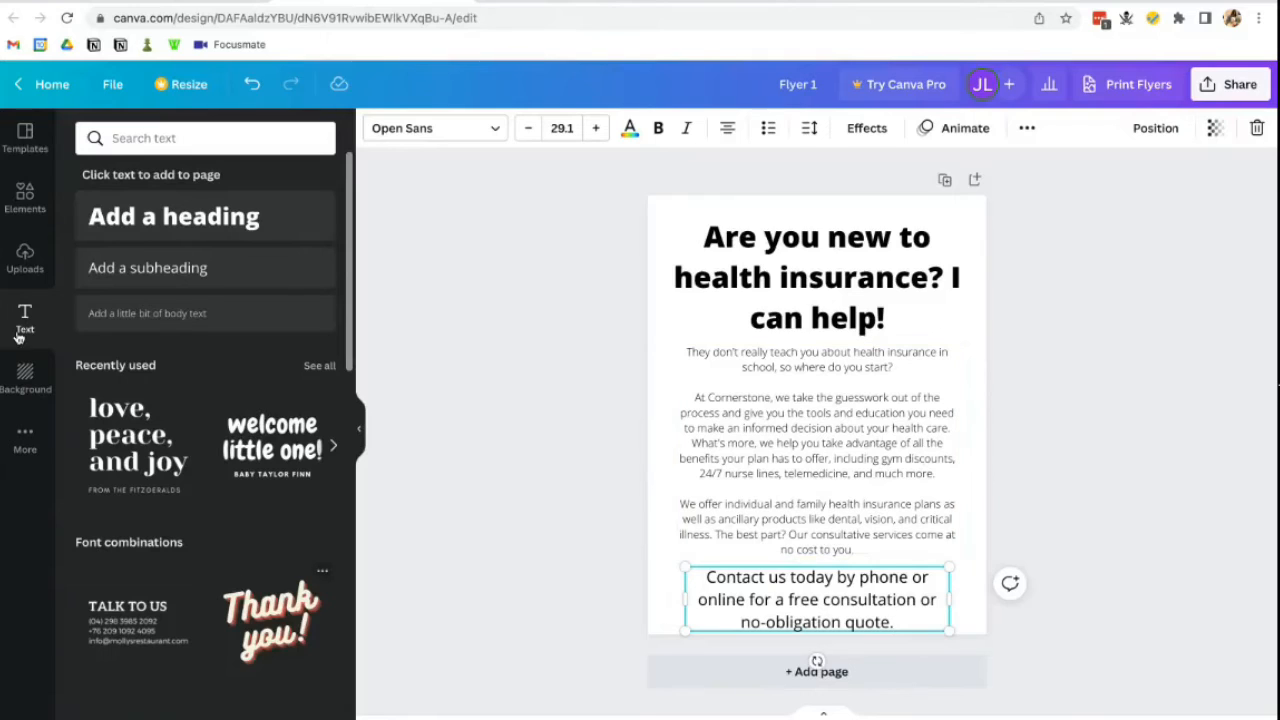
# - Find the 'cornerstone' logo in Uploads and add it to the flyer
pyautogui.click(25, 258)
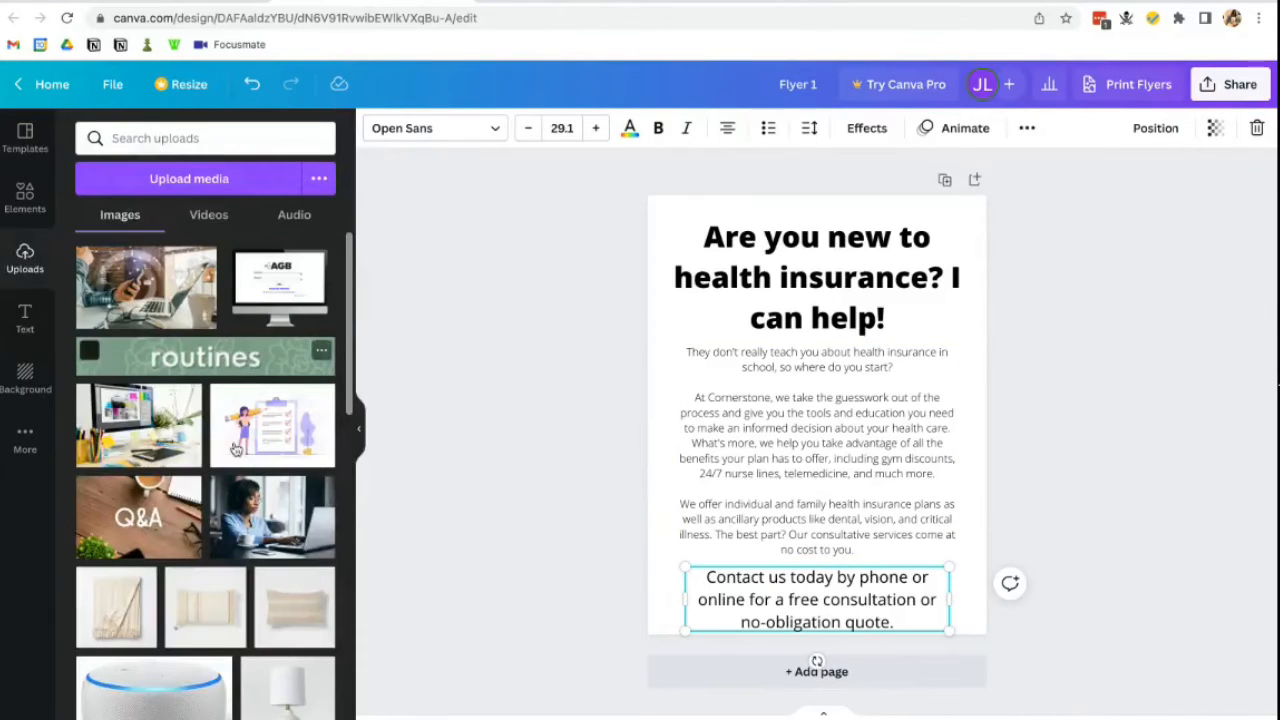
pyautogui.click(238, 138)
pyautogui.write('cornerstone')
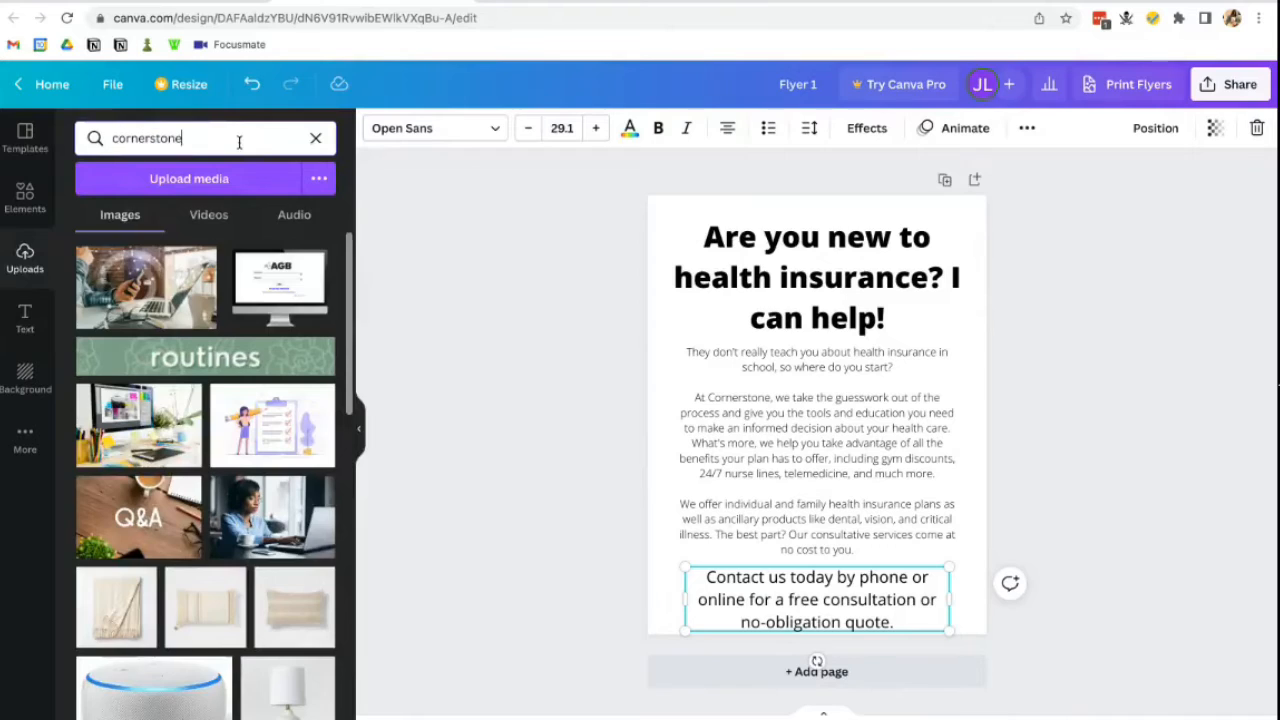
pyautogui.press('Return')
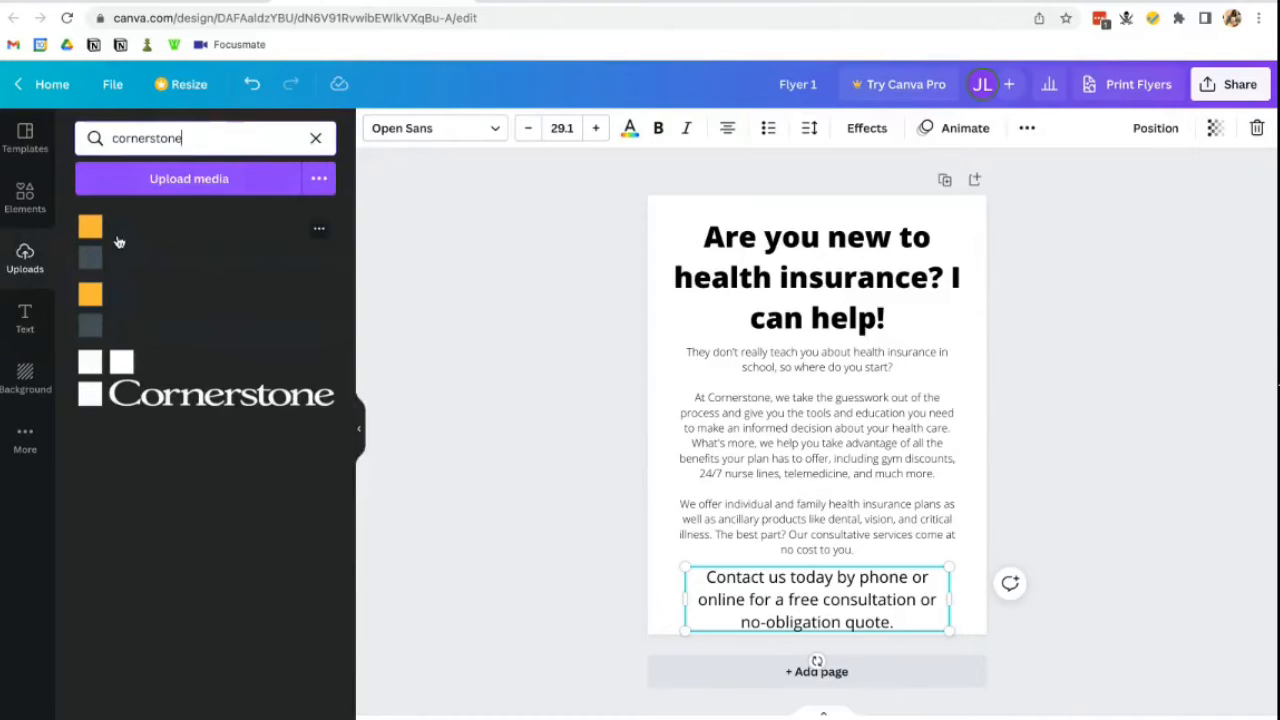
pyautogui.click(222, 236)
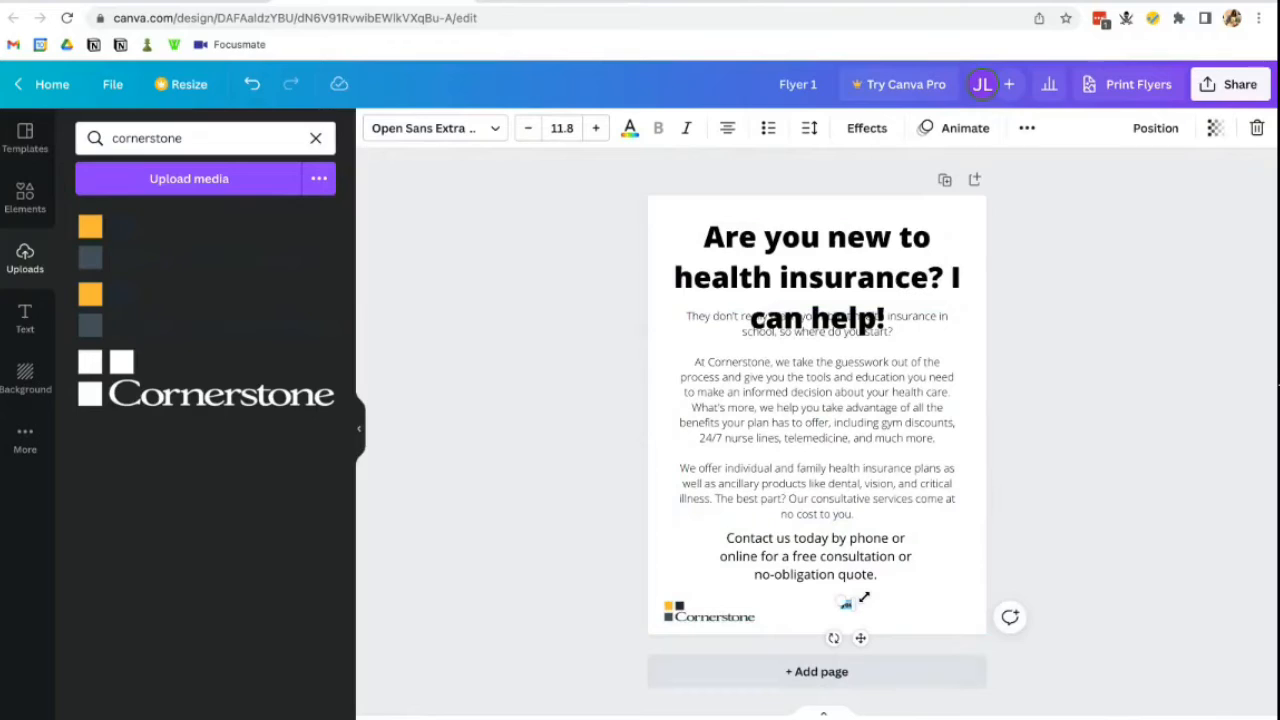
pyautogui.write('tone')
pyautogui.press('BackSpace')
pyautogui.press('BackSpace')
pyautogui.press('BackSpace')
pyautogui.press('BackSpace')
pyautogui.write('tone')
pyautogui.press('BackSpace')
pyautogui.press('BackSpace')
pyautogui.press('BackSpace')
pyautogui.press('BackSpace')
pyautogui.press('BackSpace')
pyautogui.write('stone Broker Insurance Serv')
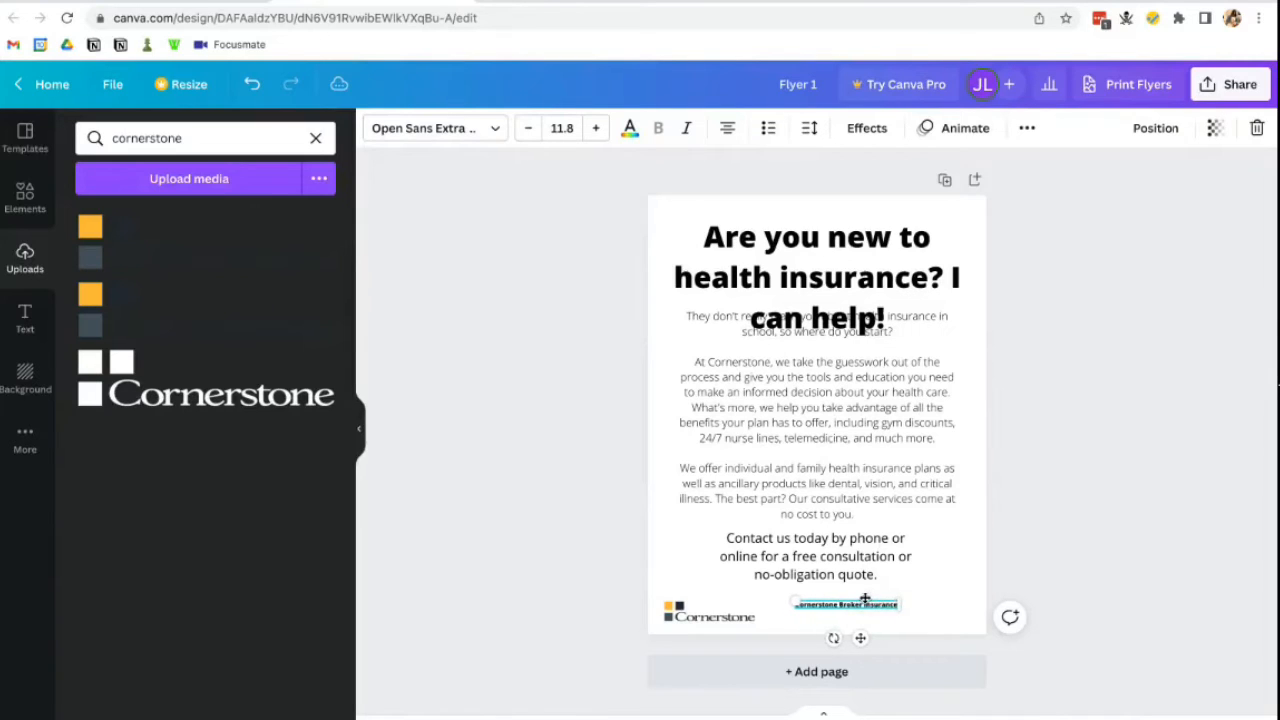
pyautogui.write('ices Agency,')
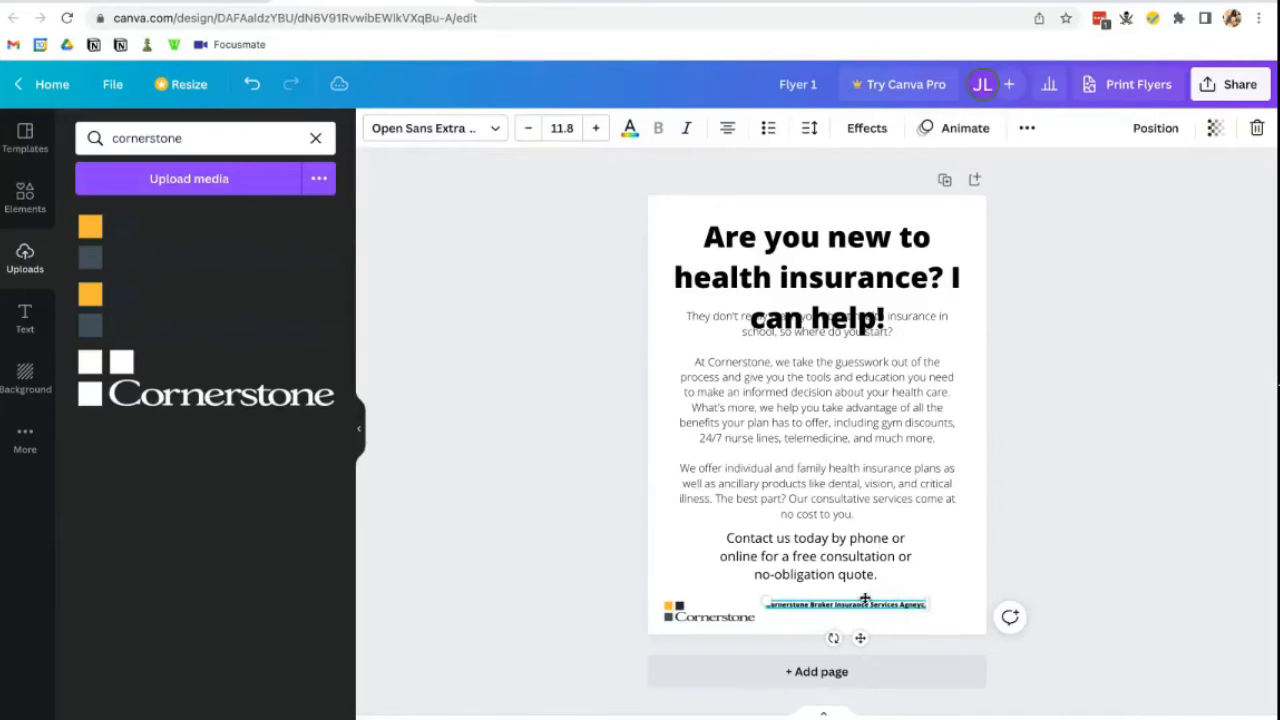
pyautogui.press('BackSpace')
pyautogui.press('BackSpace')
pyautogui.press('BackSpace')
pyautogui.press('BackSpace')
pyautogui.press('BackSpace')
pyautogui.write('ency')
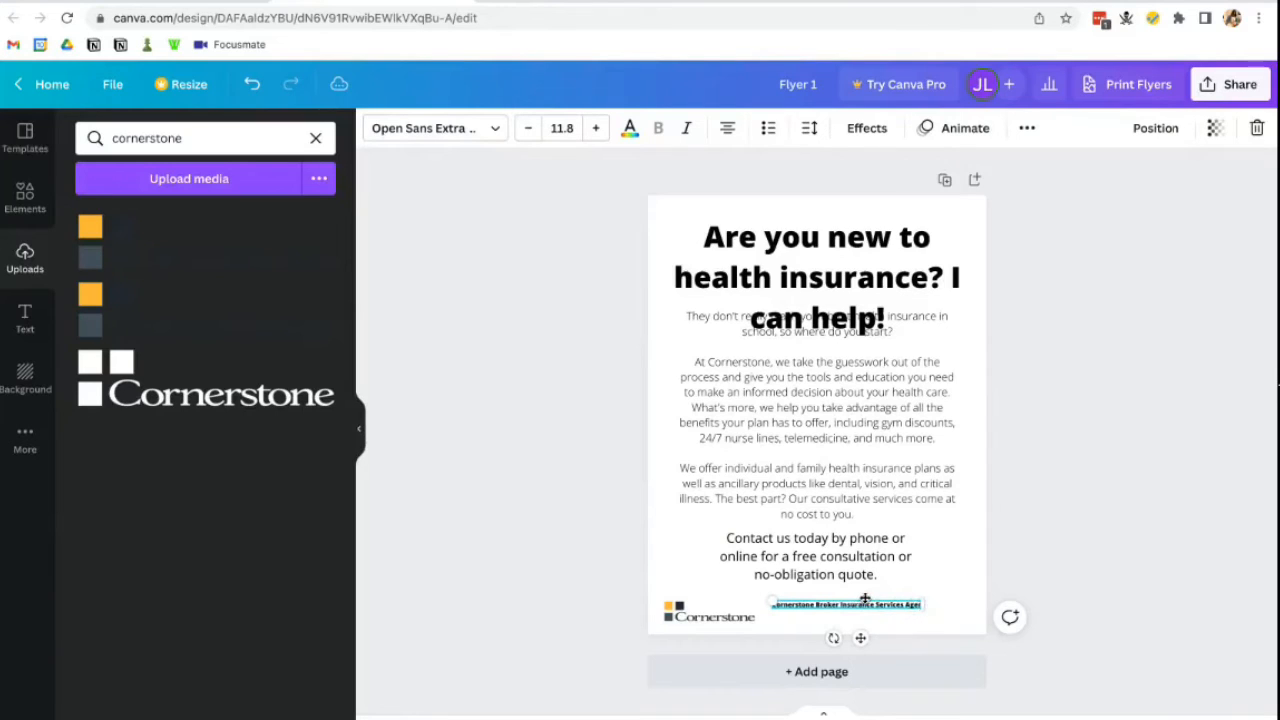
pyautogui.write(', In')
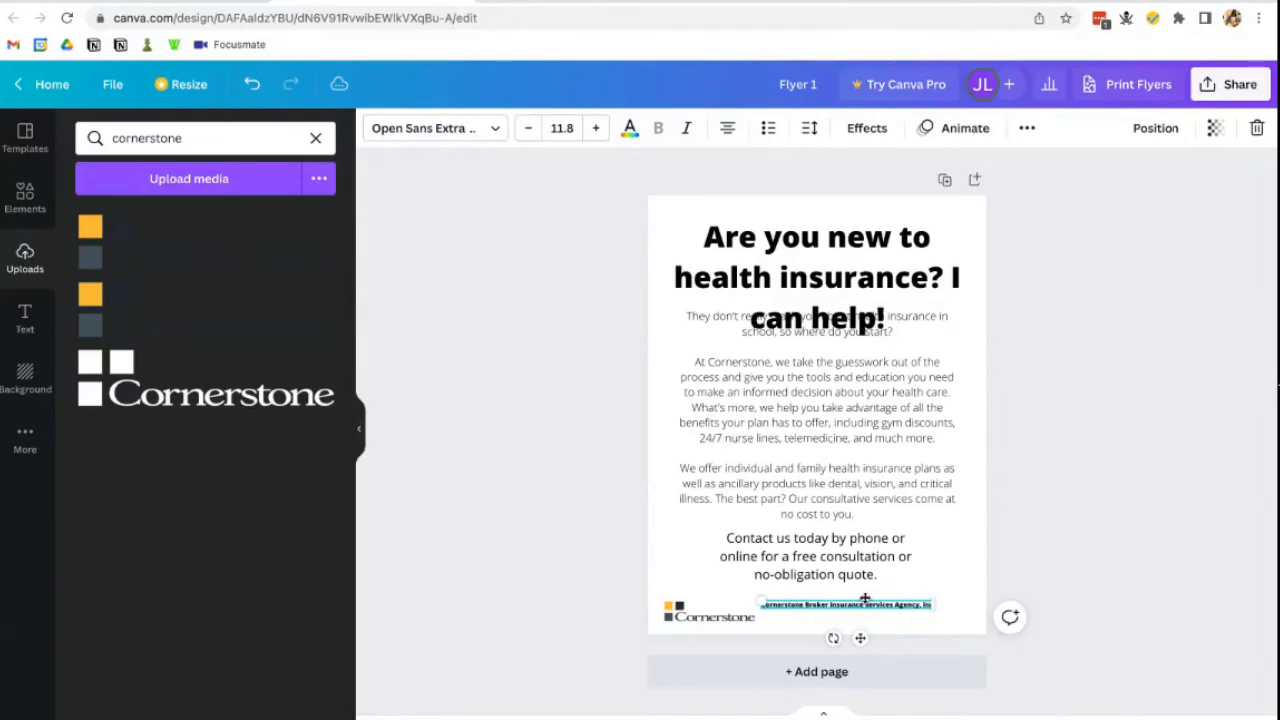
pyautogui.press('BackSpace')
pyautogui.press('BackSpace')
pyautogui.press('BackSpace')
pyautogui.write('Inc')
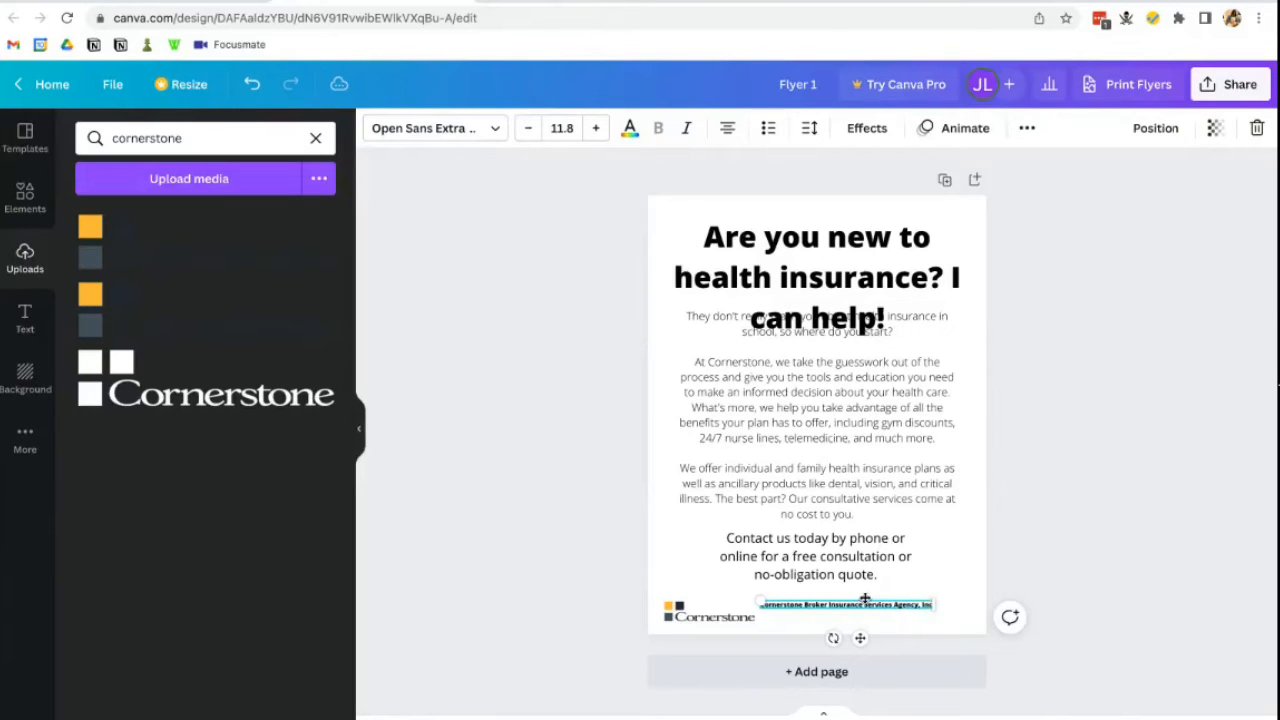
pyautogui.press('Return')
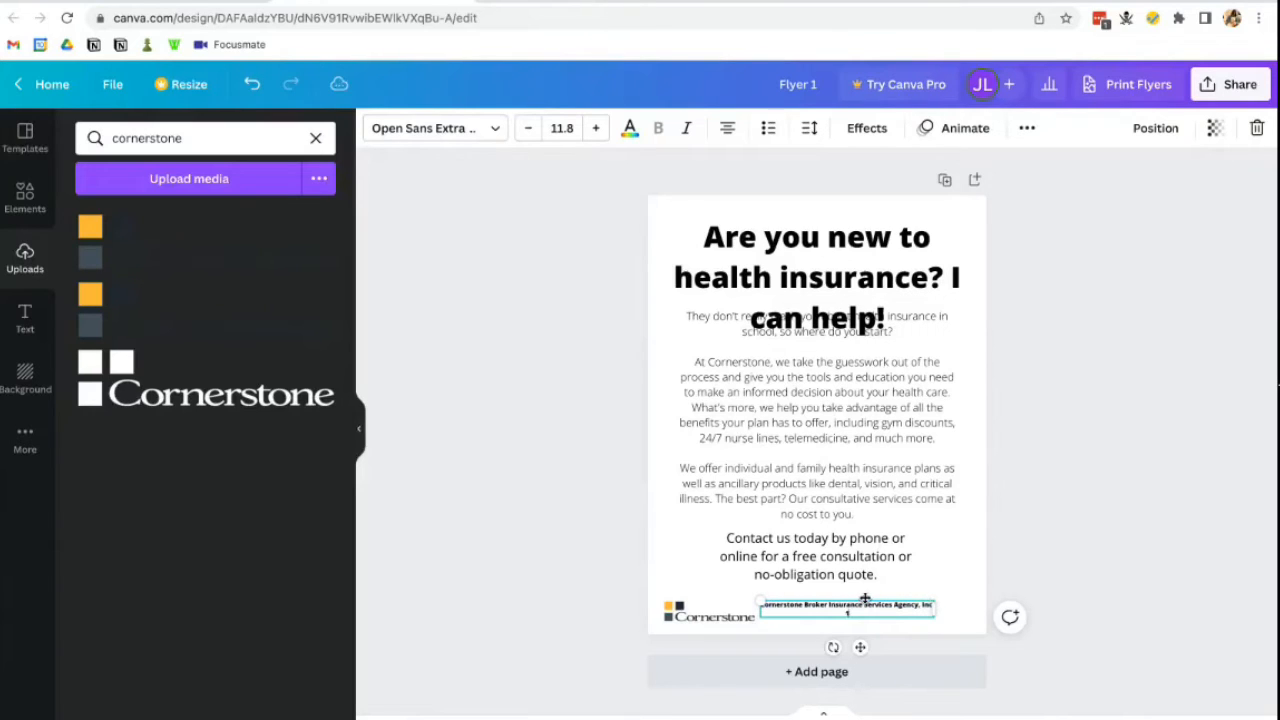
pyautogui.write('stone.com')
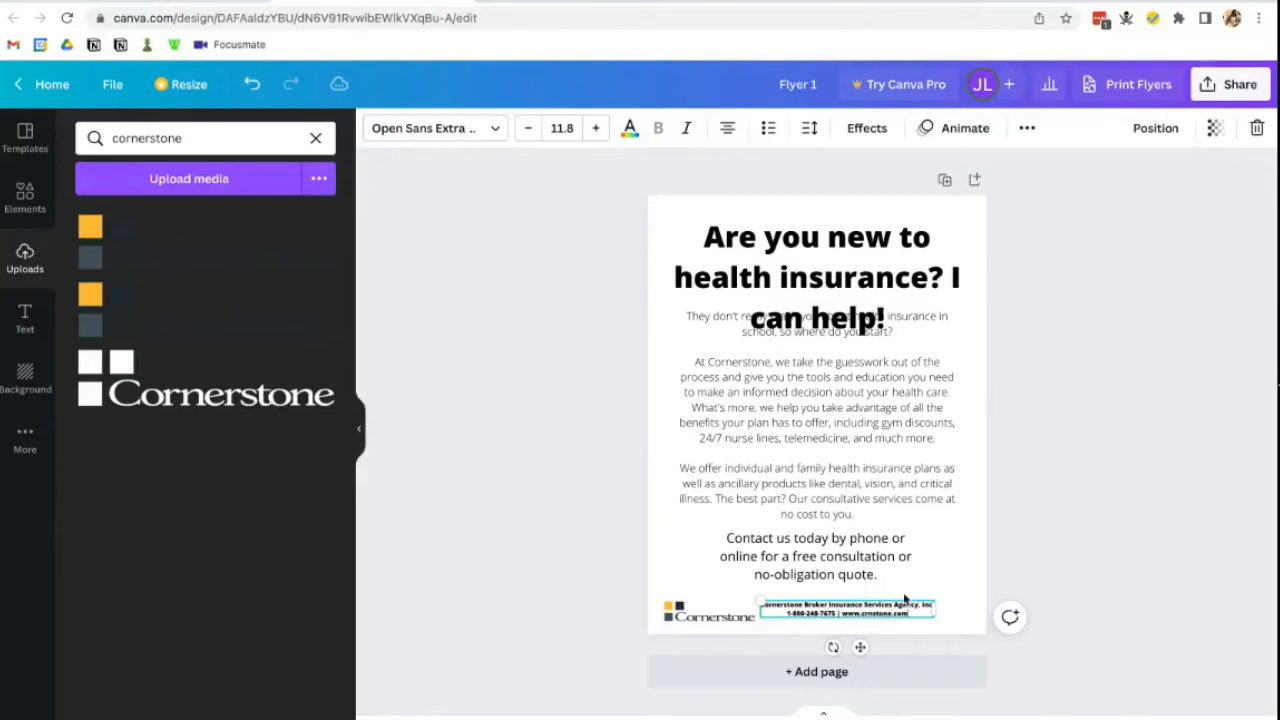
# - Right-align the footer text, set it in Open Sans Light, and shift it toward the right edge
pyautogui.press('Escape')
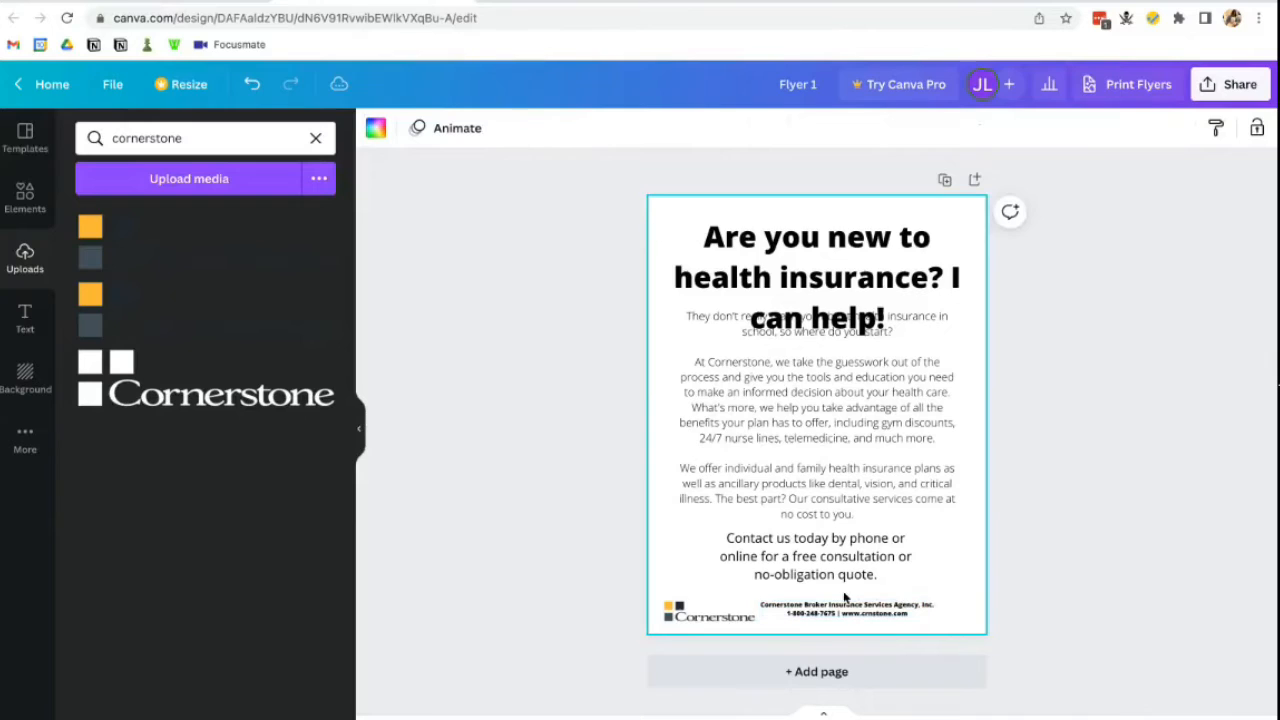
pyautogui.click(844, 604)
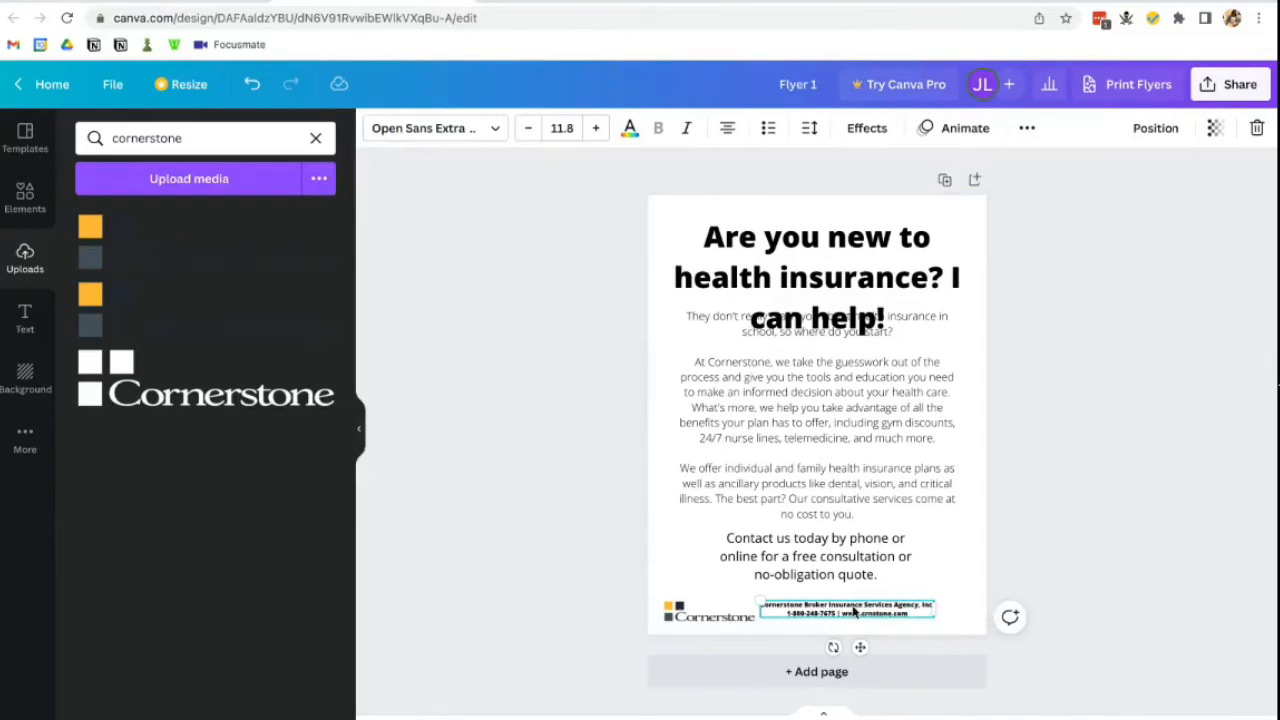
pyautogui.click(730, 131)
pyautogui.click(730, 131)
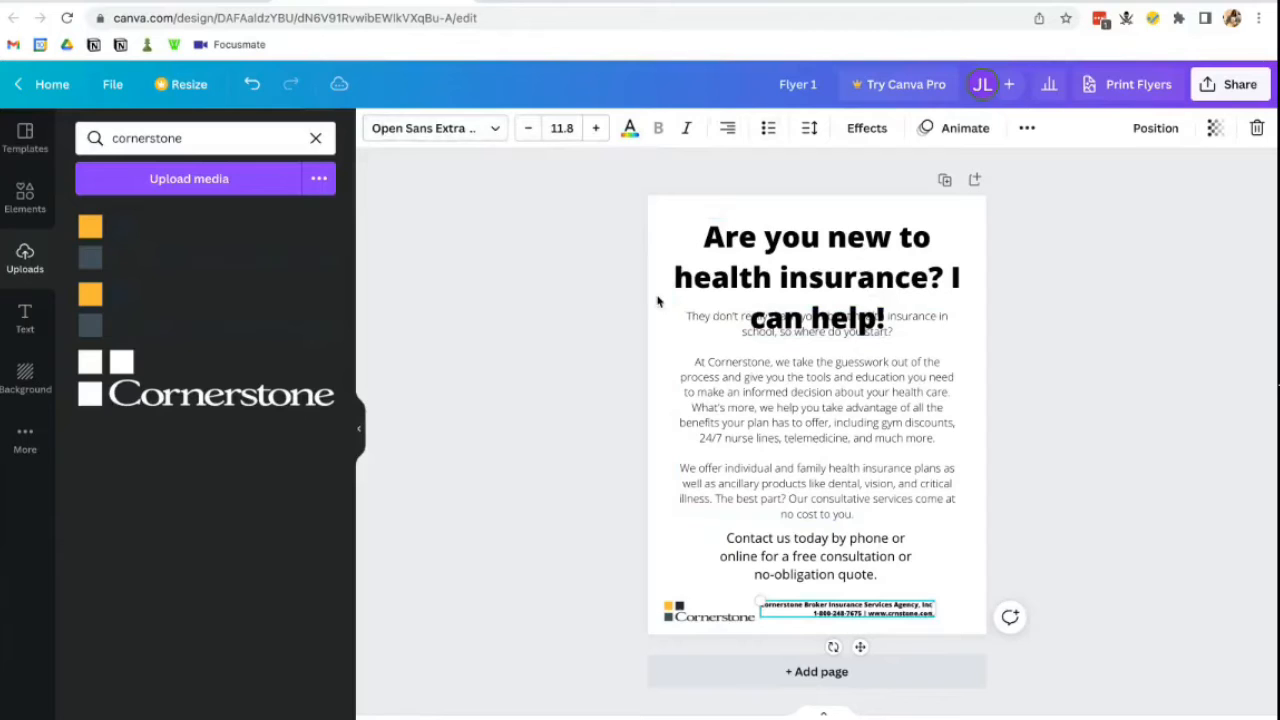
pyautogui.click(466, 131)
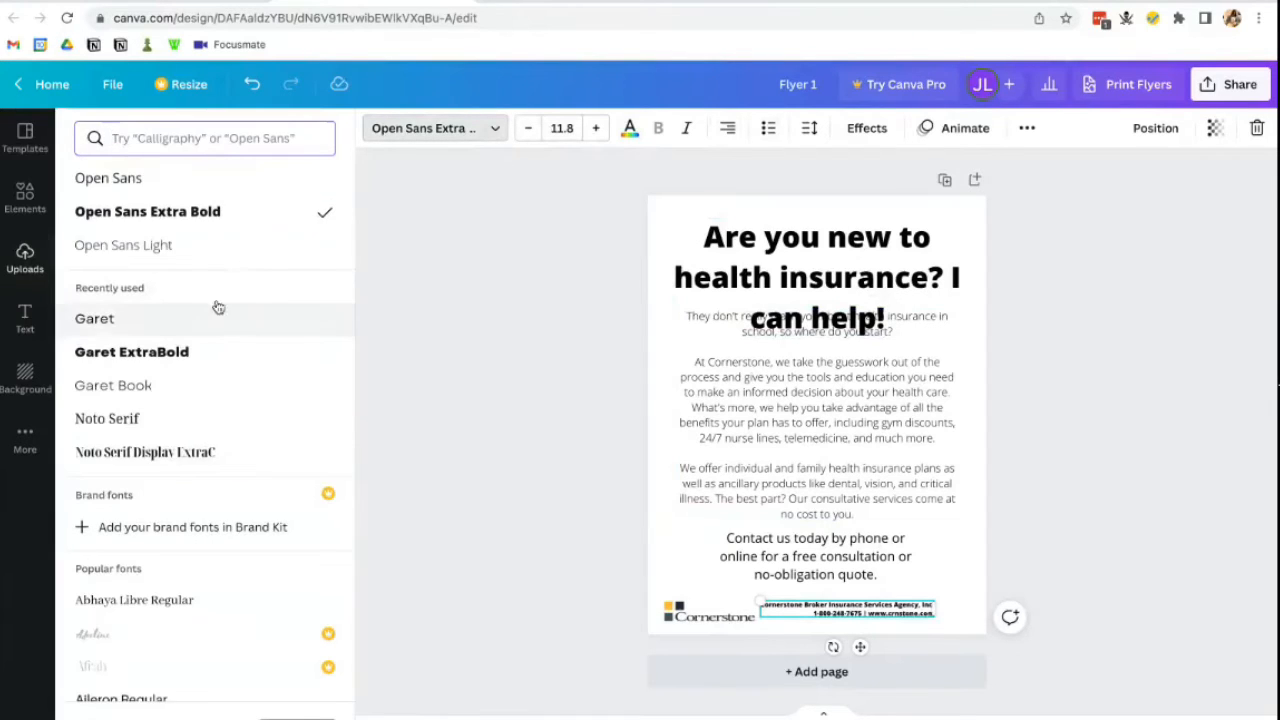
pyautogui.click(224, 252)
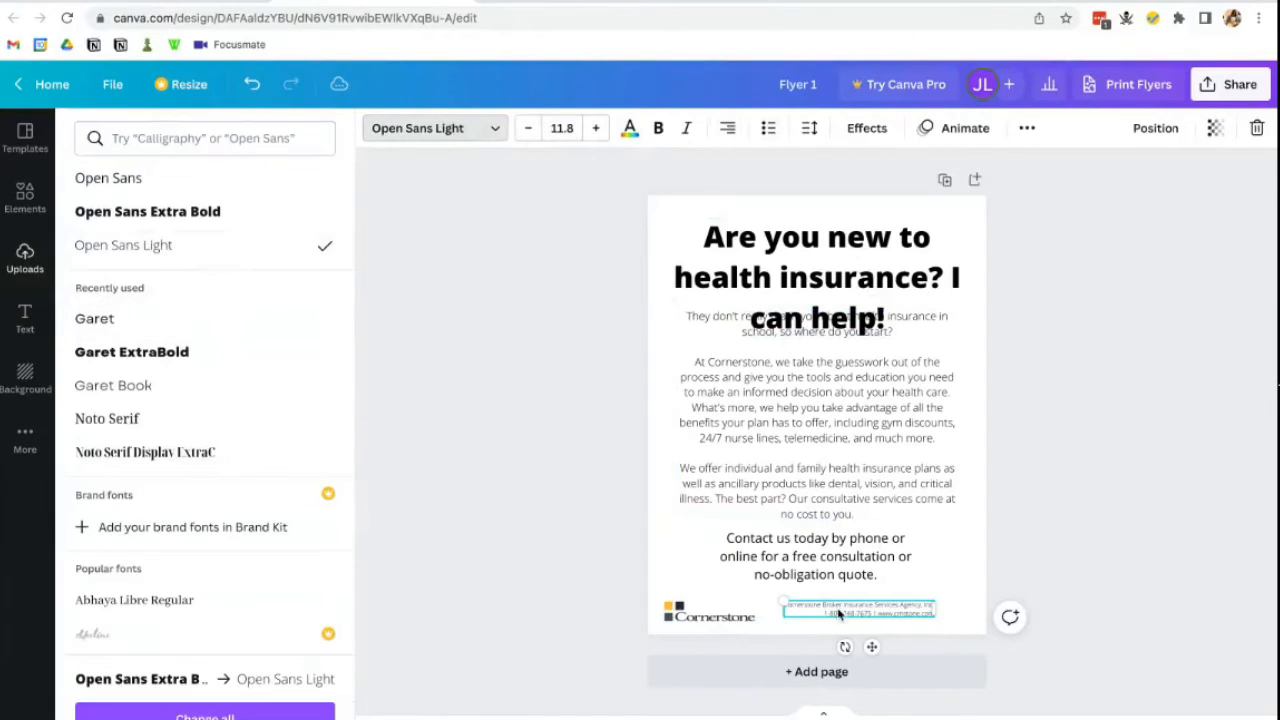
pyautogui.moveTo(840, 614); pyautogui.dragTo(872, 615)
pyautogui.click(652, 581)
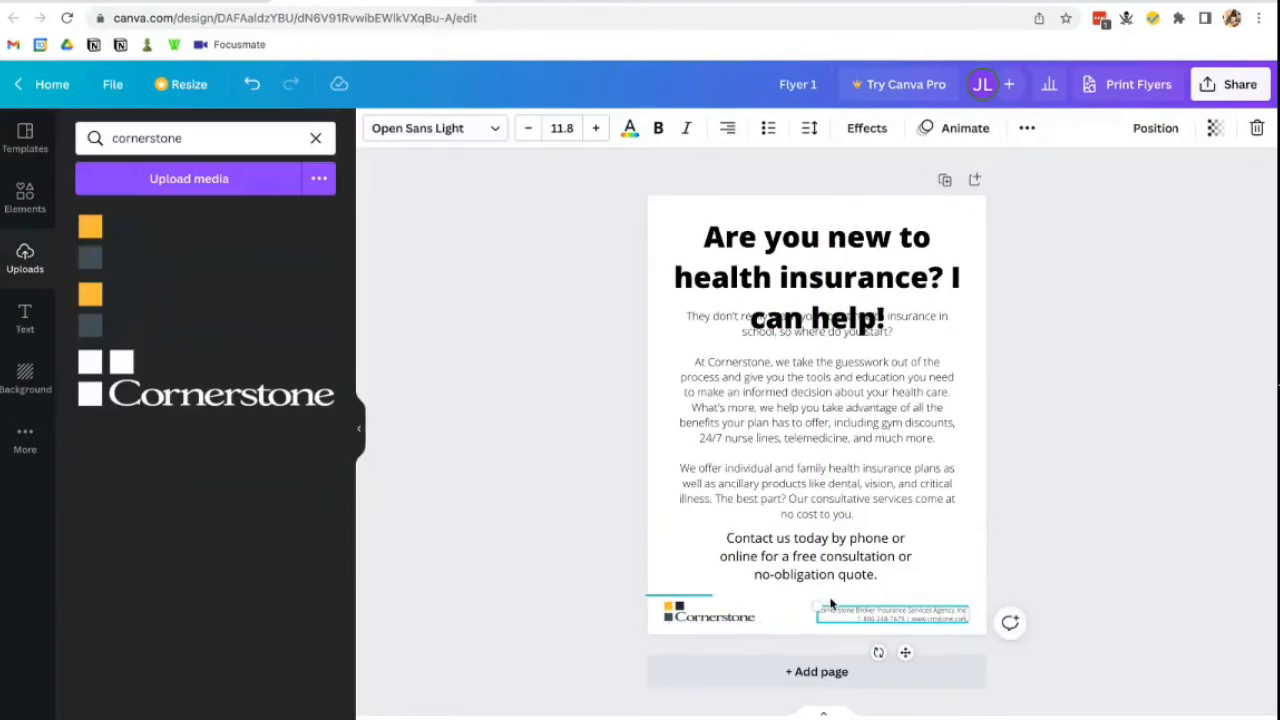
pyautogui.click(639, 621)
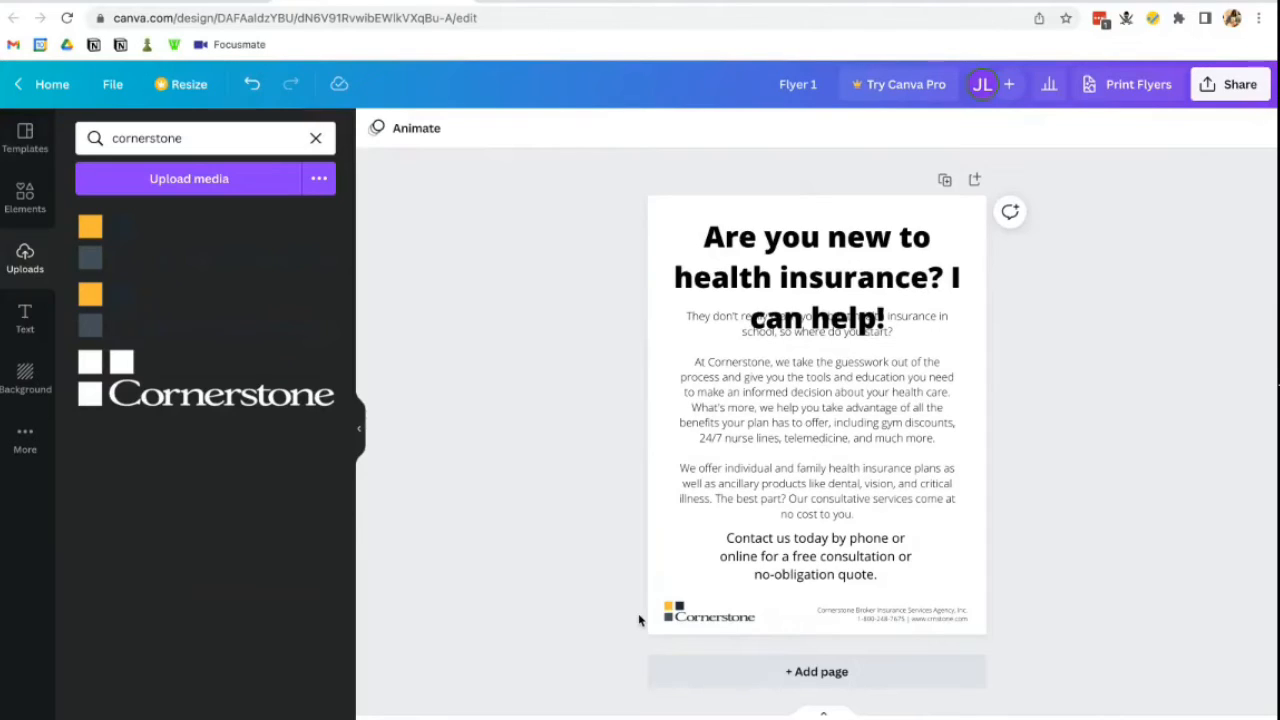
pyautogui.moveTo(640, 718)
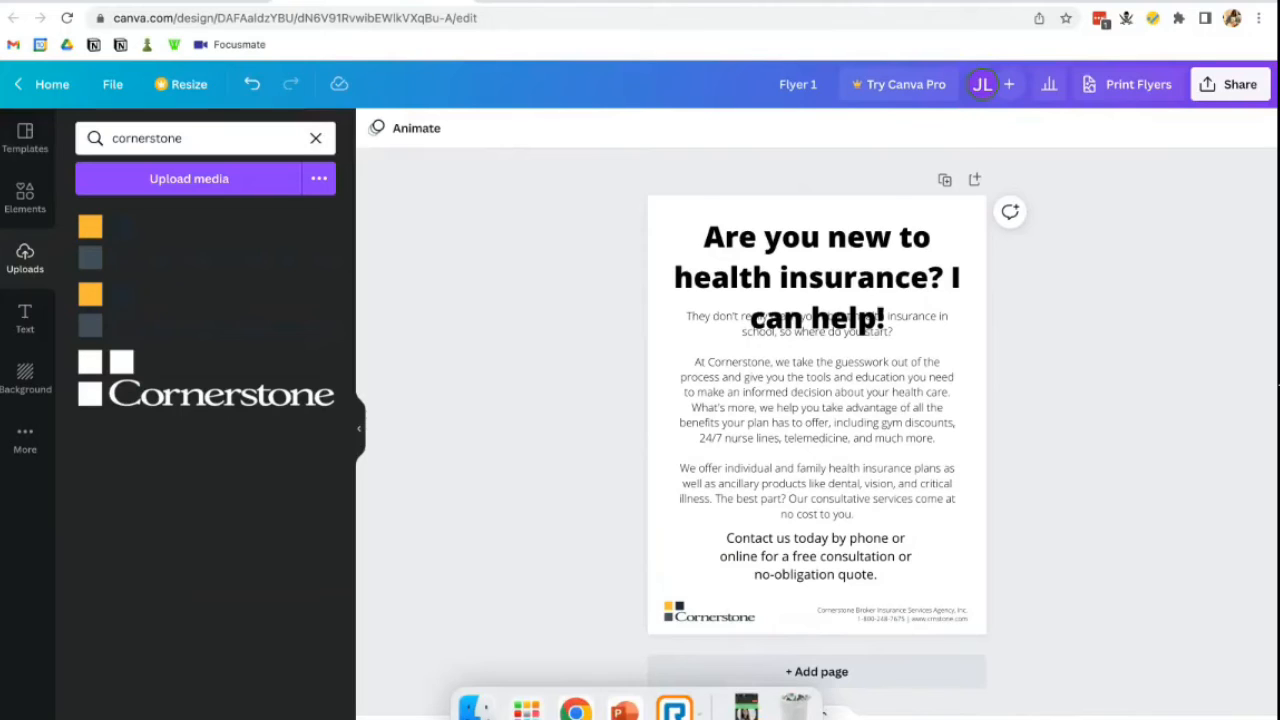
pyautogui.press('super+plus')
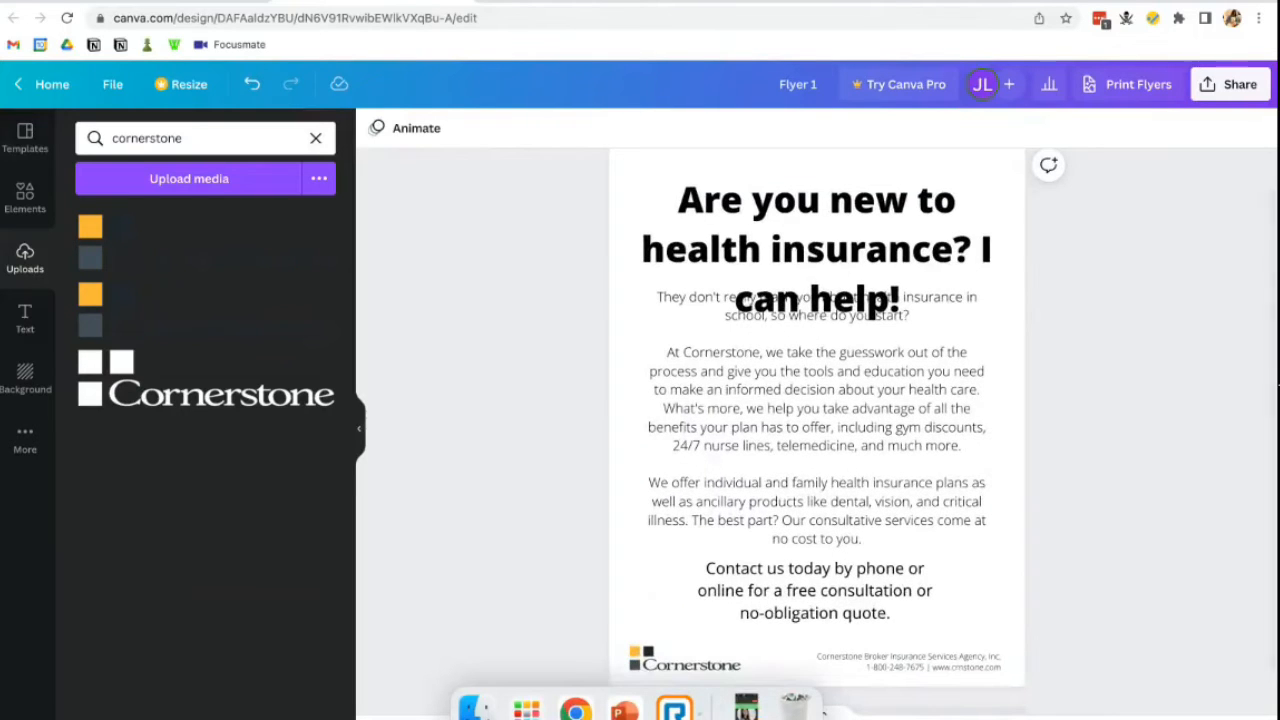
pyautogui.scroll(1, 1119, 620)
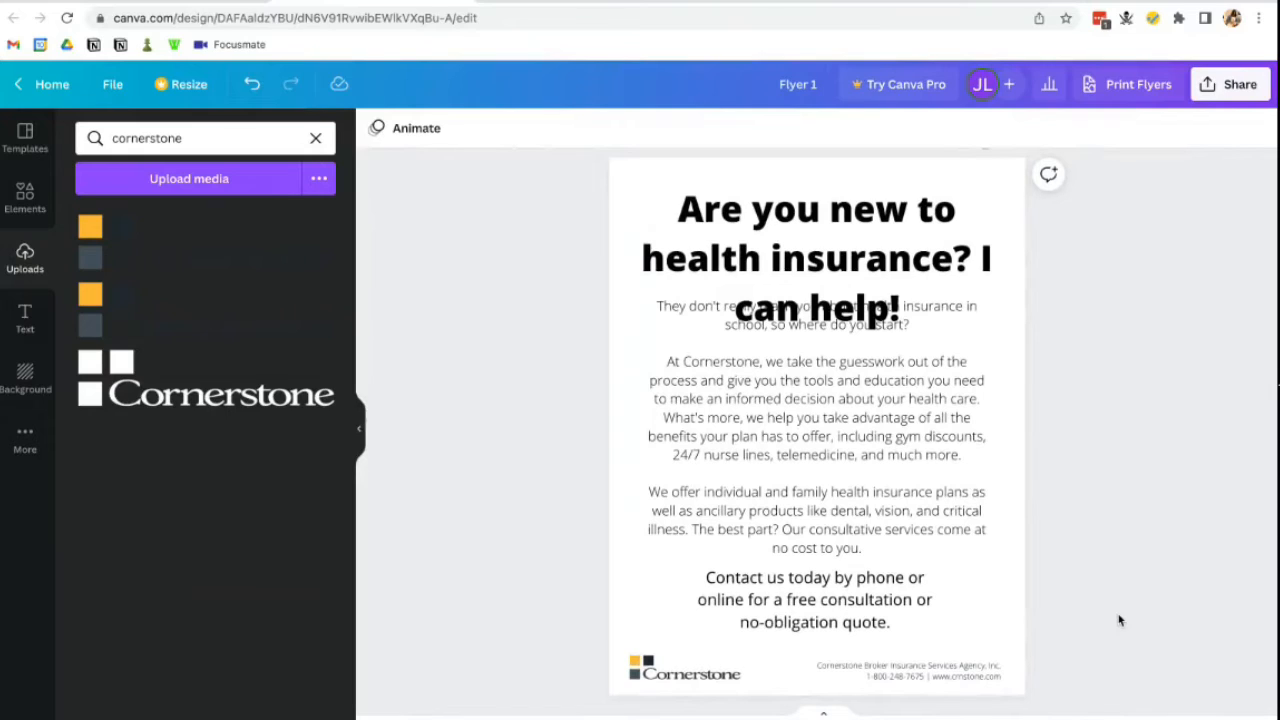
pyautogui.click(888, 505)
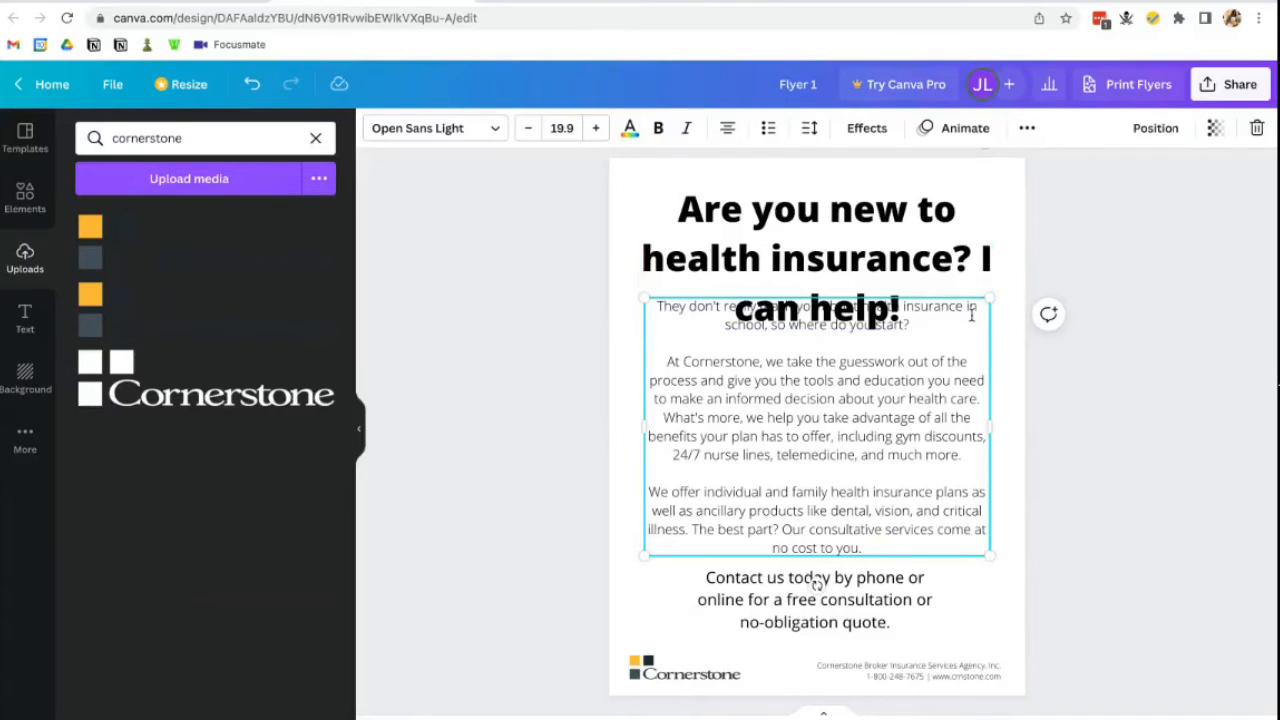
# - Shrink the body text box from its corner, then widen it
pyautogui.moveTo(987, 299); pyautogui.dragTo(909, 358)
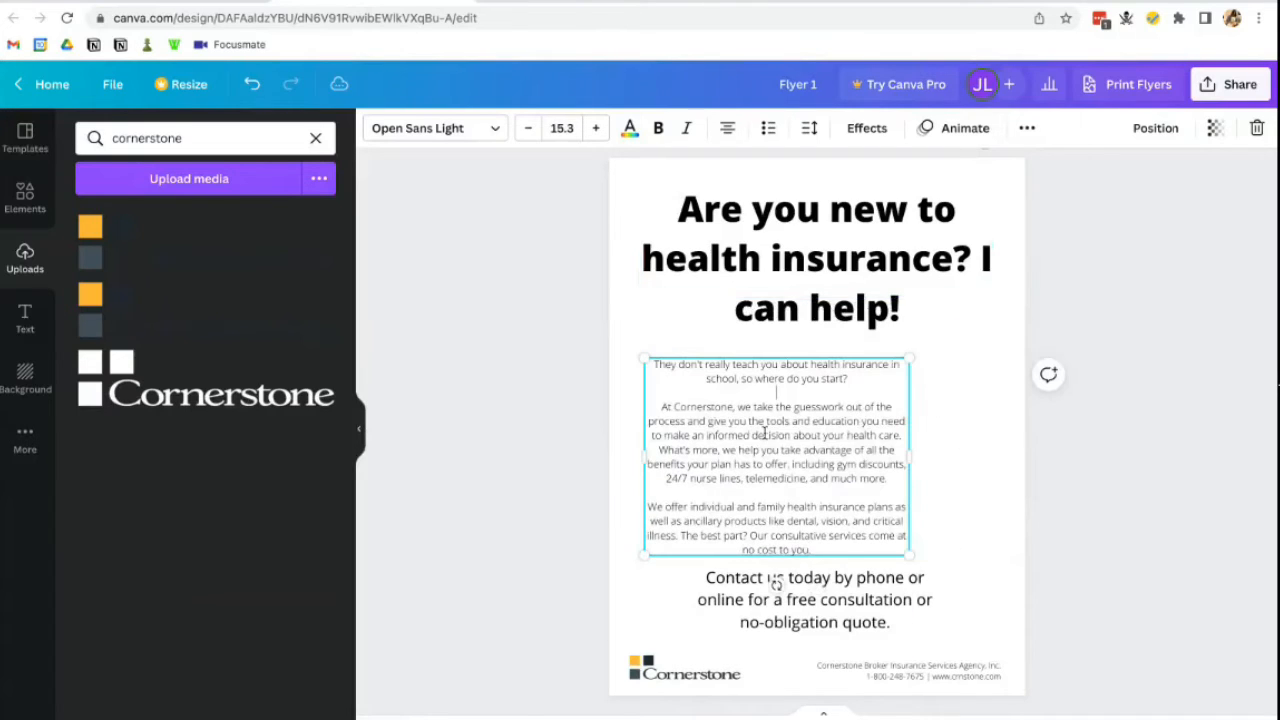
pyautogui.click(750, 262)
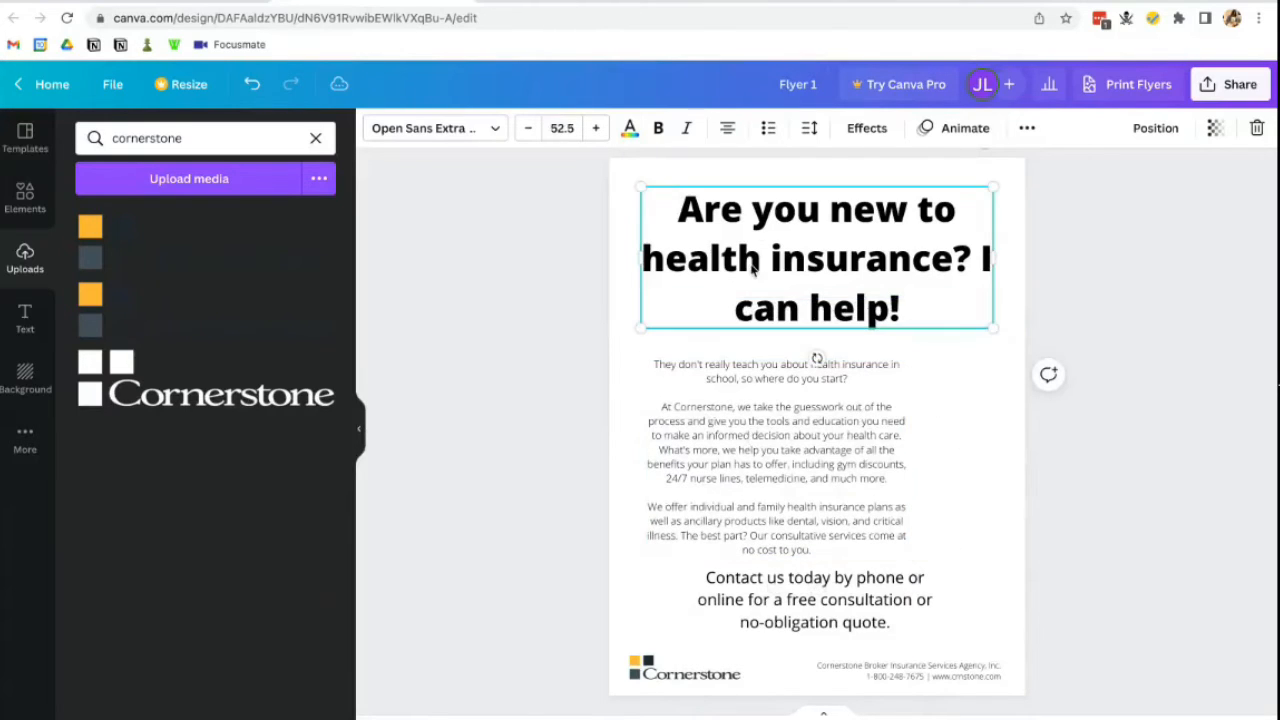
pyautogui.click(796, 205)
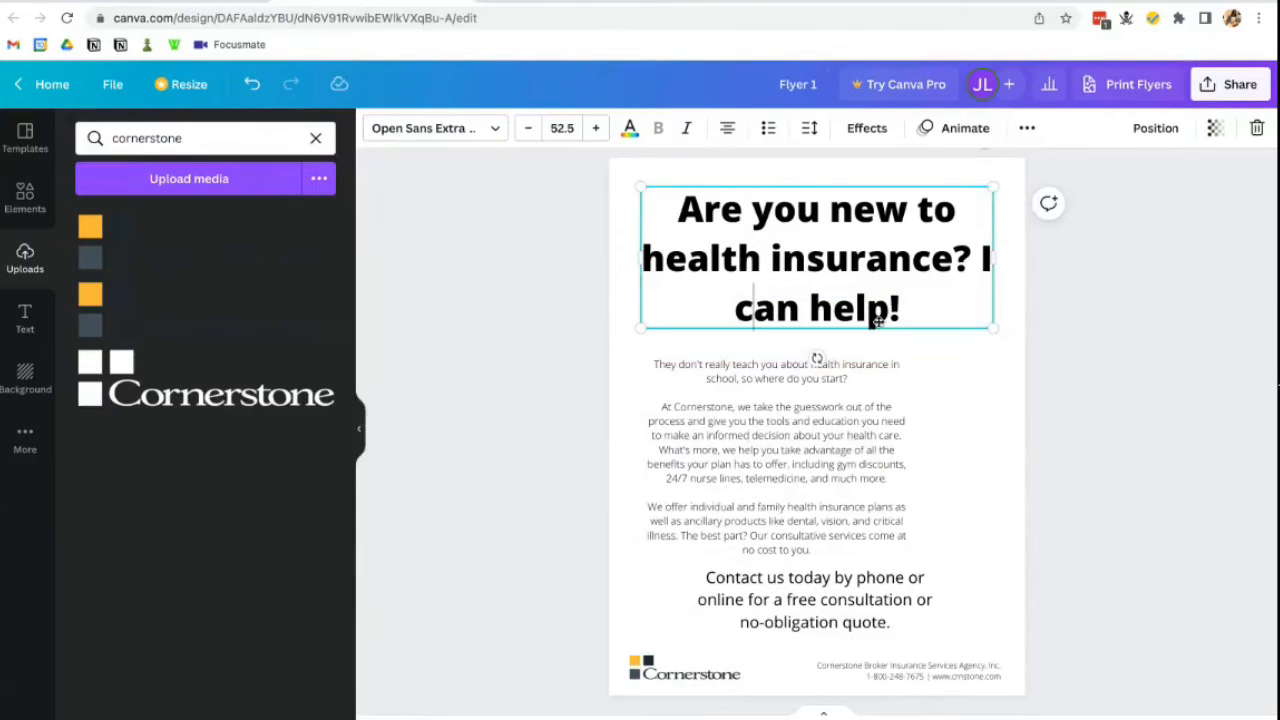
pyautogui.click(783, 390)
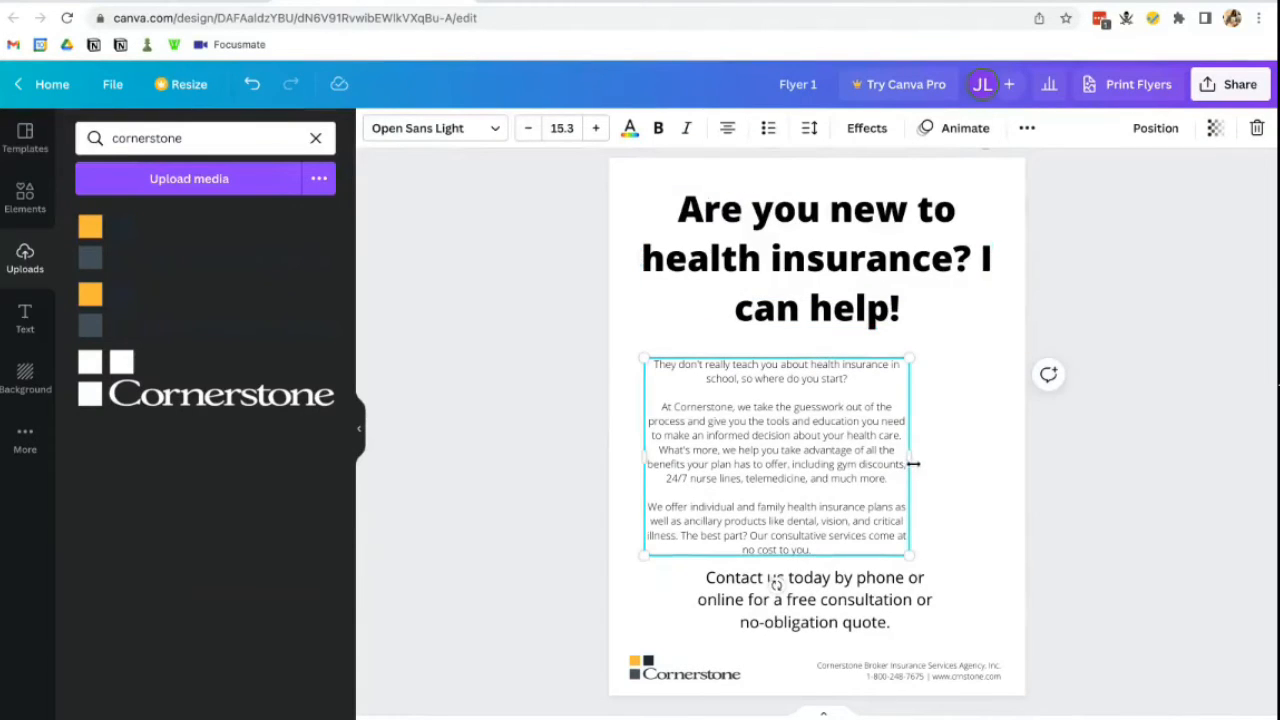
pyautogui.moveTo(913, 463); pyautogui.dragTo(988, 465)
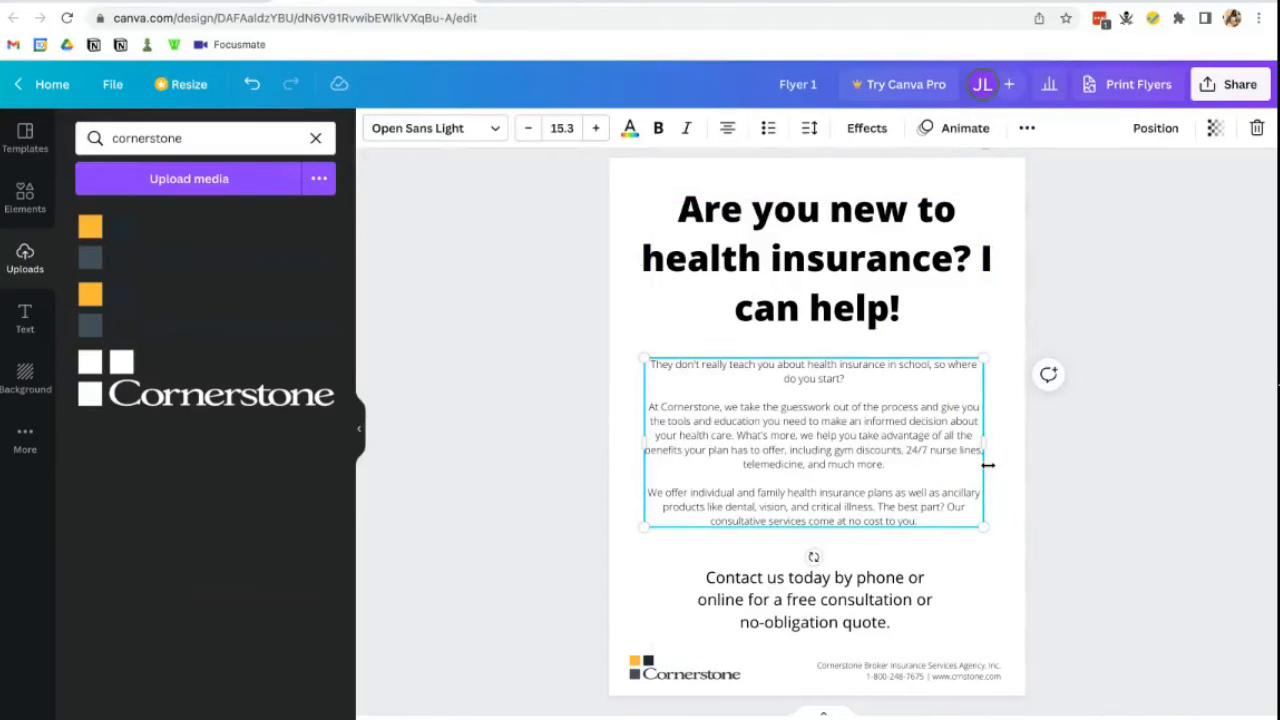
pyautogui.click(873, 352)
pyautogui.click(790, 430)
# - Set the body text to font size 12 and drag it down below the headline
pyautogui.click(572, 132)
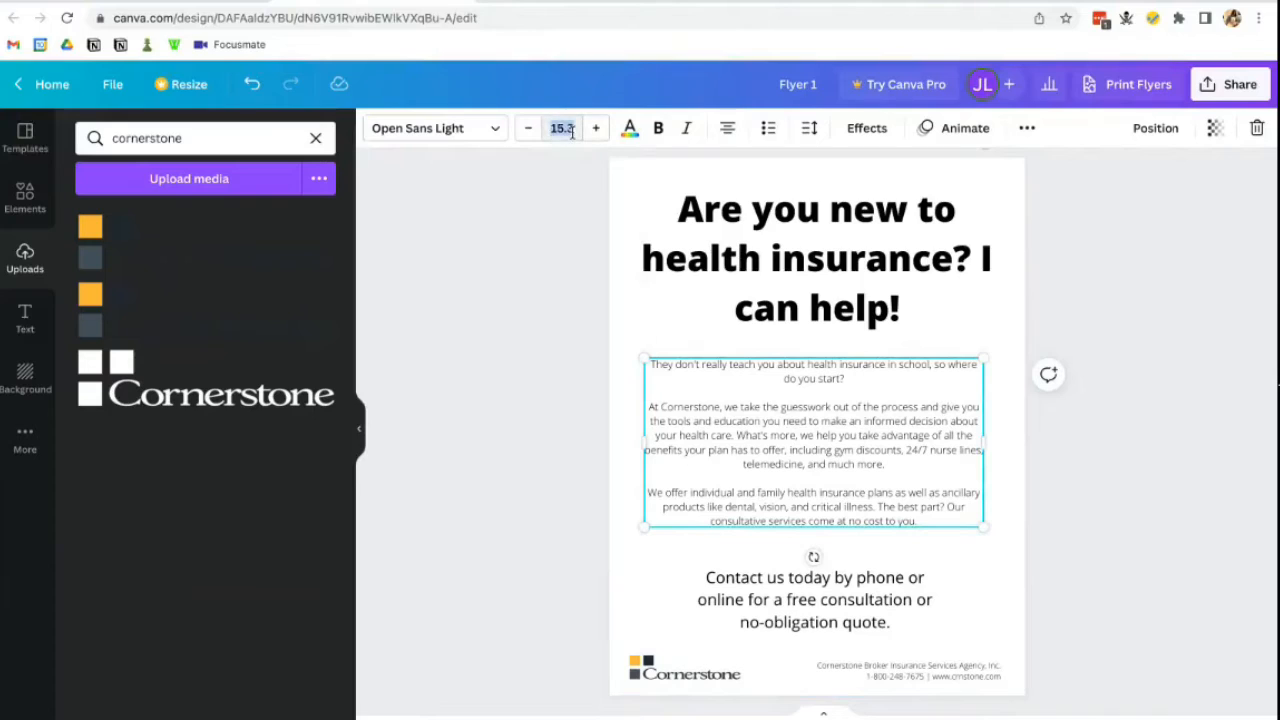
pyautogui.write('12')
pyautogui.press('Return')
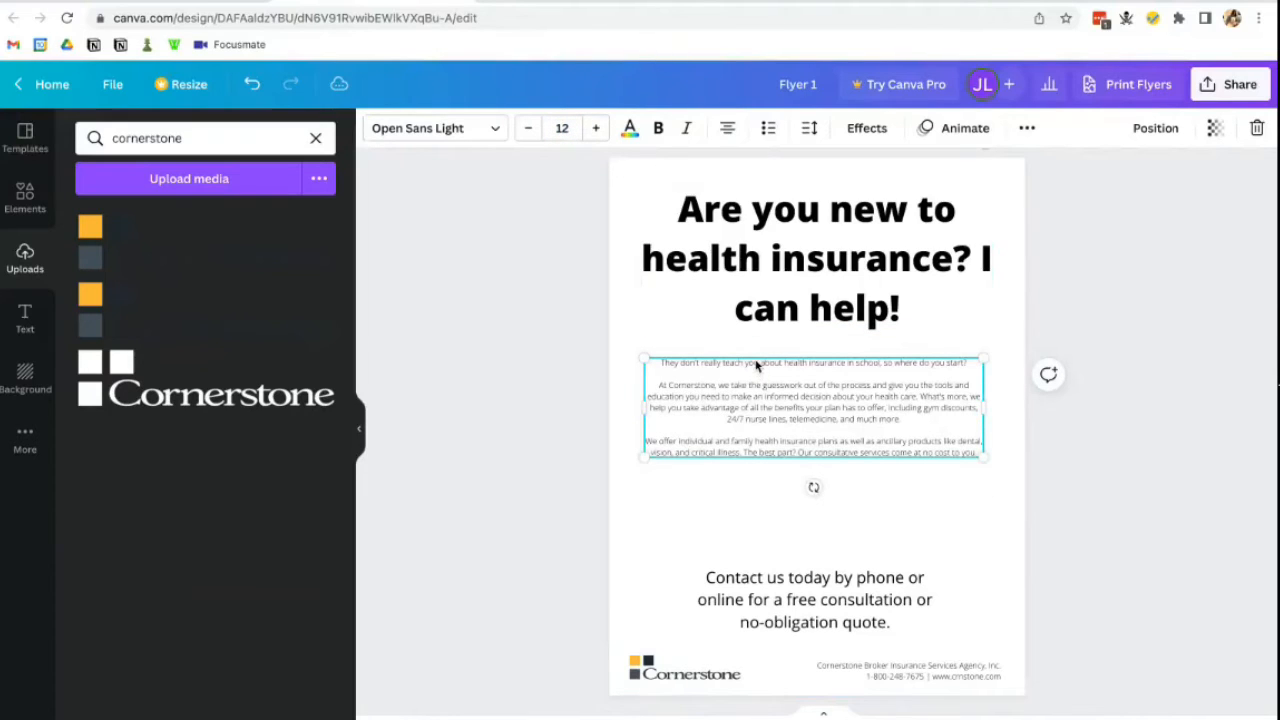
pyautogui.moveTo(758, 358); pyautogui.dragTo(760, 428)
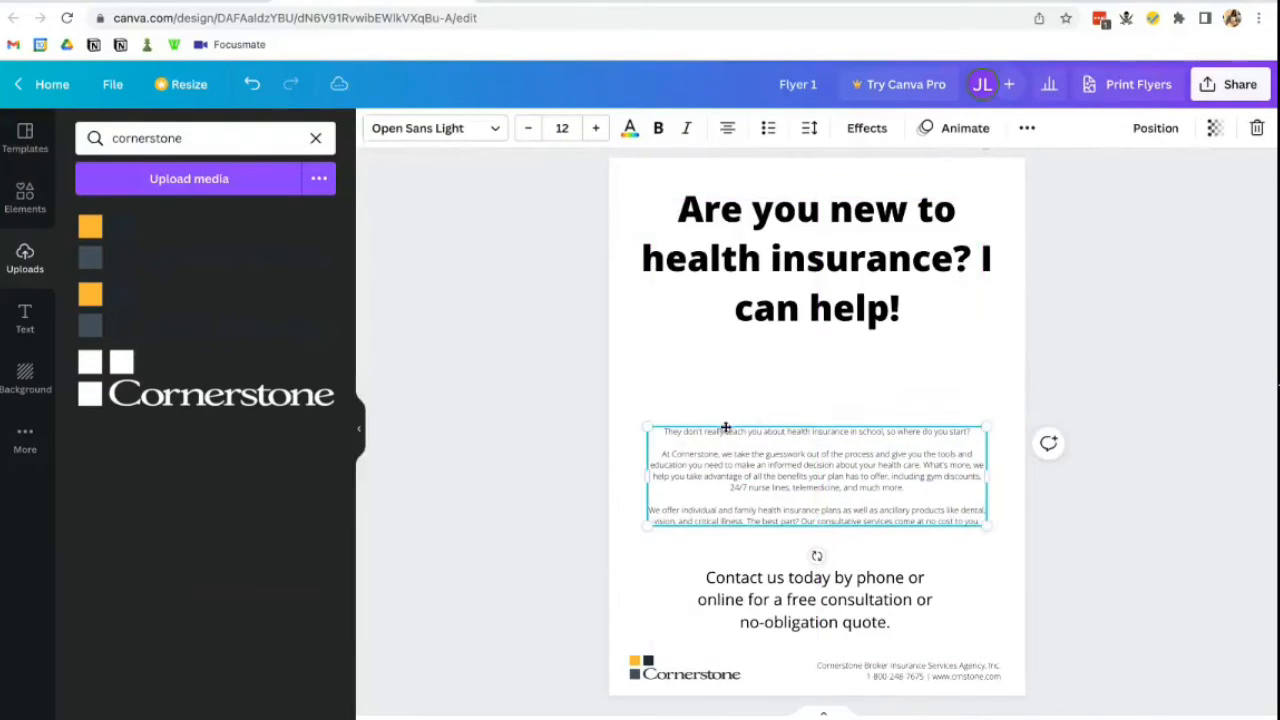
pyautogui.click(866, 245)
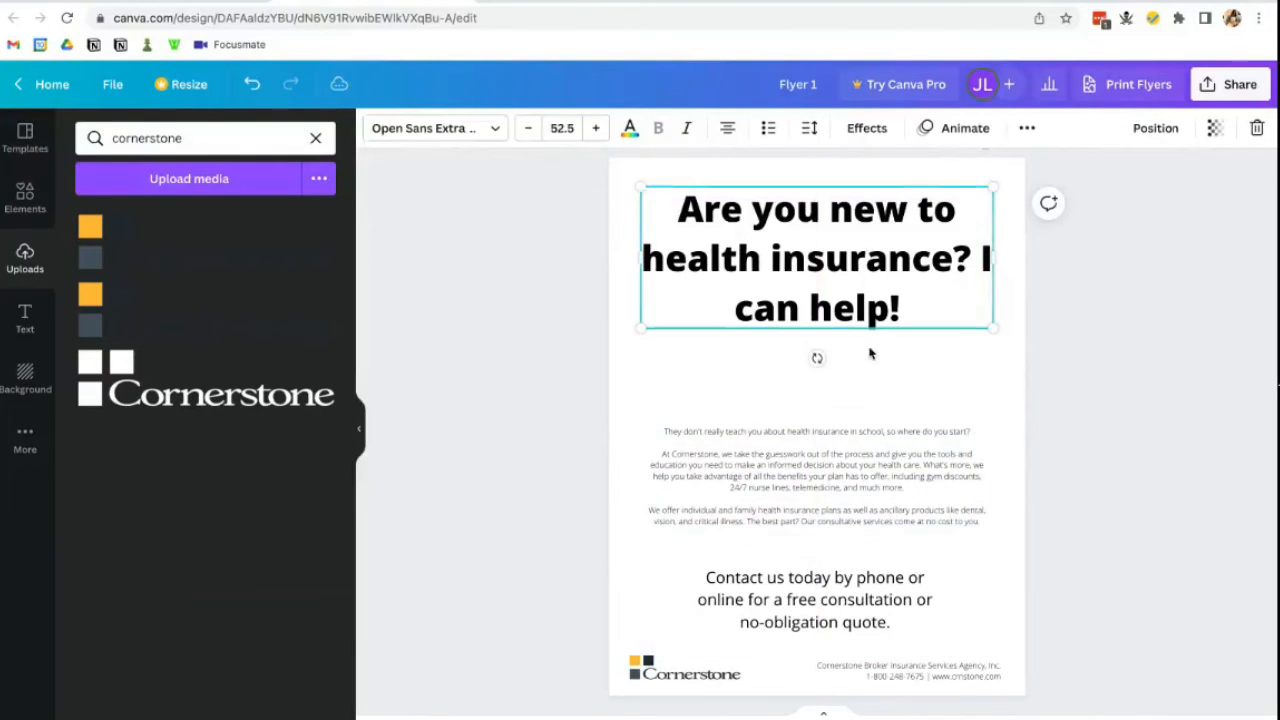
# - Move the headline down the page and shrink its font size by four steps
pyautogui.moveTo(871, 309); pyautogui.dragTo(871, 352)
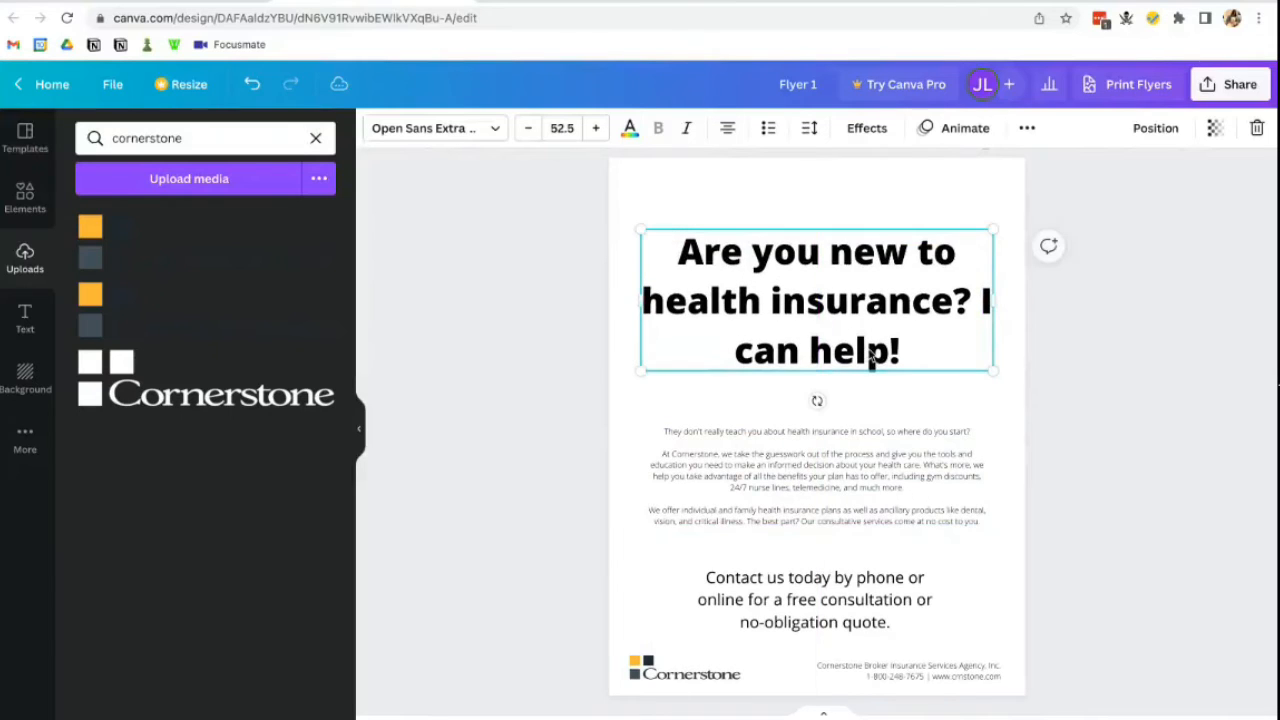
pyautogui.click(550, 135)
pyautogui.click(529, 132)
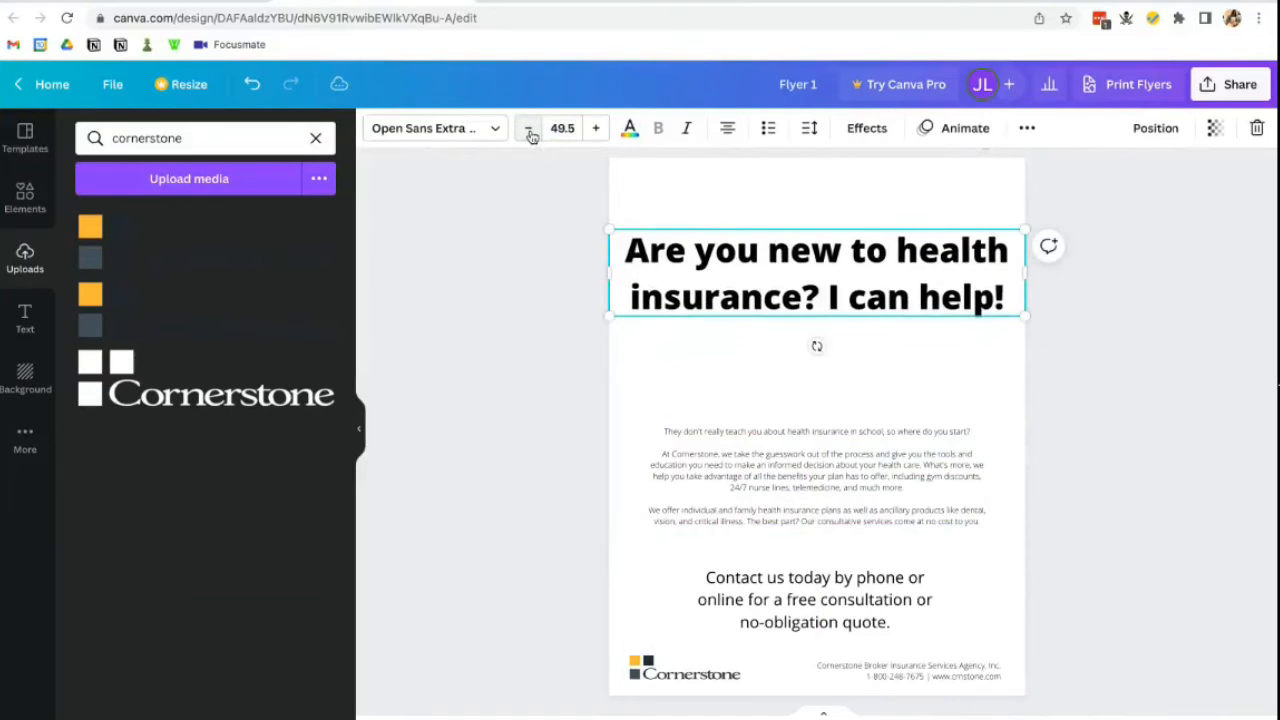
pyautogui.click(529, 132)
pyautogui.click(529, 132)
pyautogui.click(529, 132)
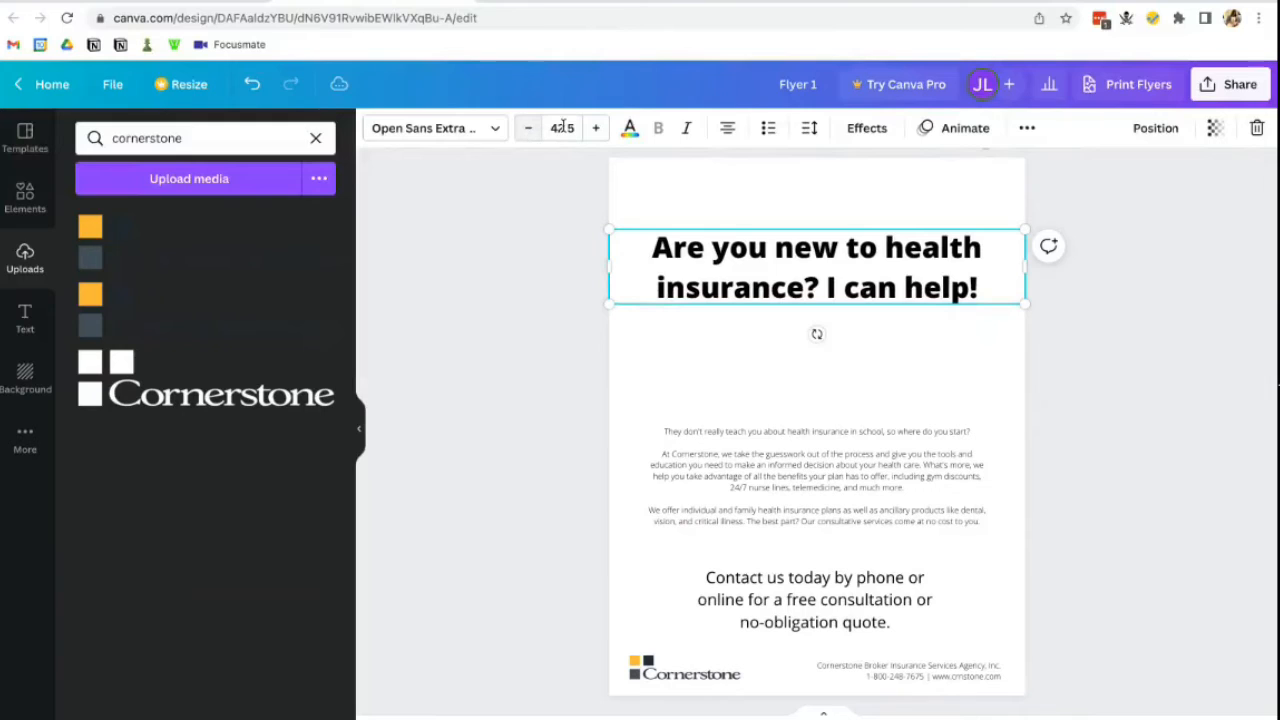
# - Left-align the headline, narrow its box to fit the text, and centre it horizontally
pyautogui.click(739, 228)
pyautogui.moveTo(755, 257); pyautogui.dragTo(771, 293)
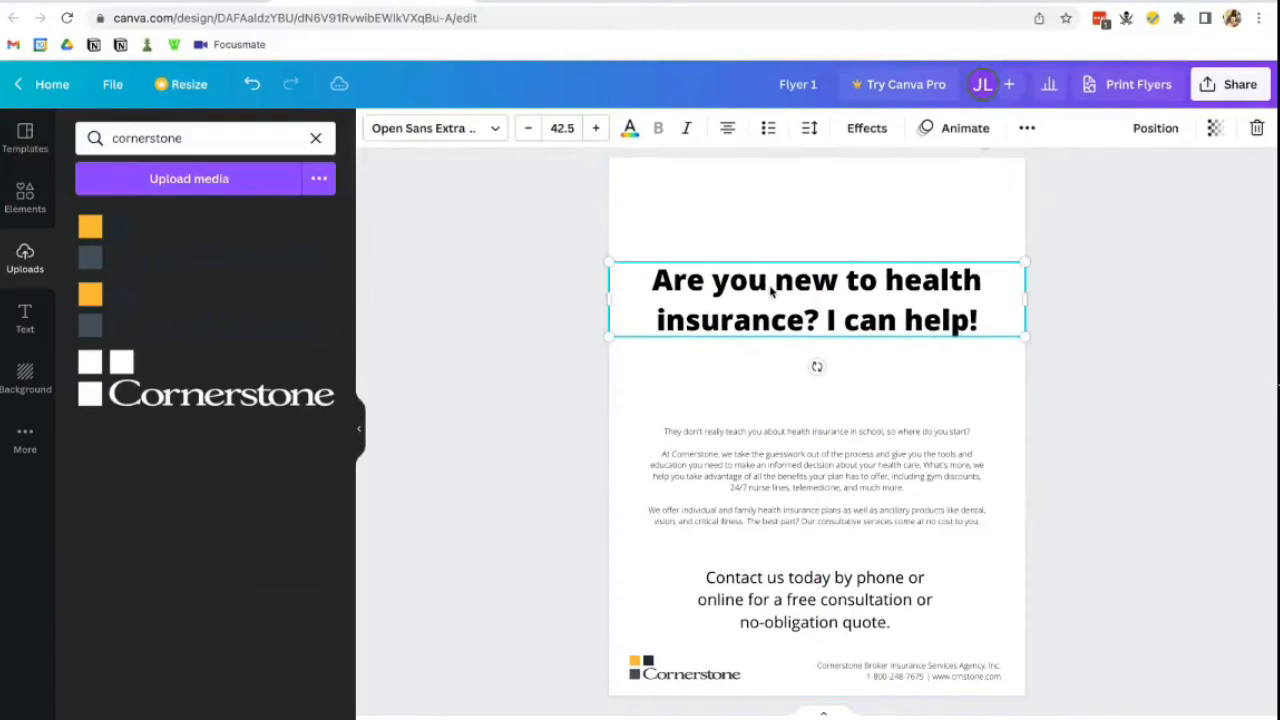
pyautogui.click(730, 129)
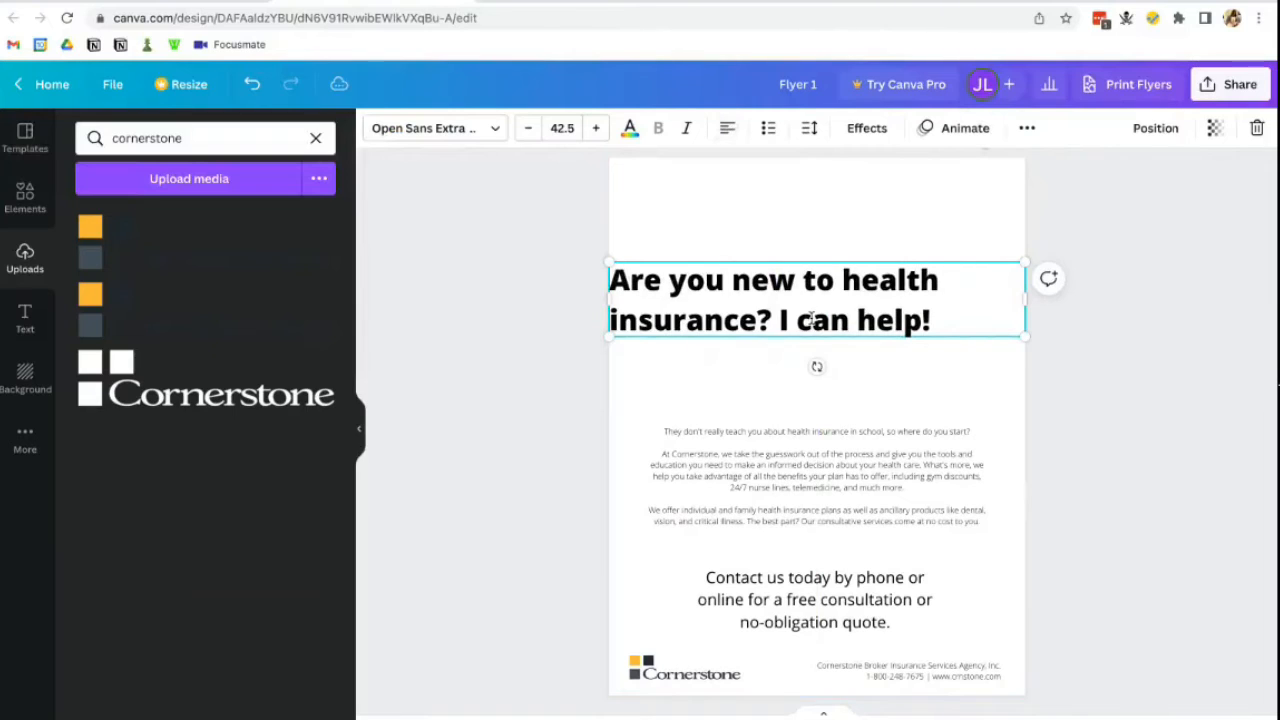
pyautogui.moveTo(848, 262); pyautogui.dragTo(886, 263)
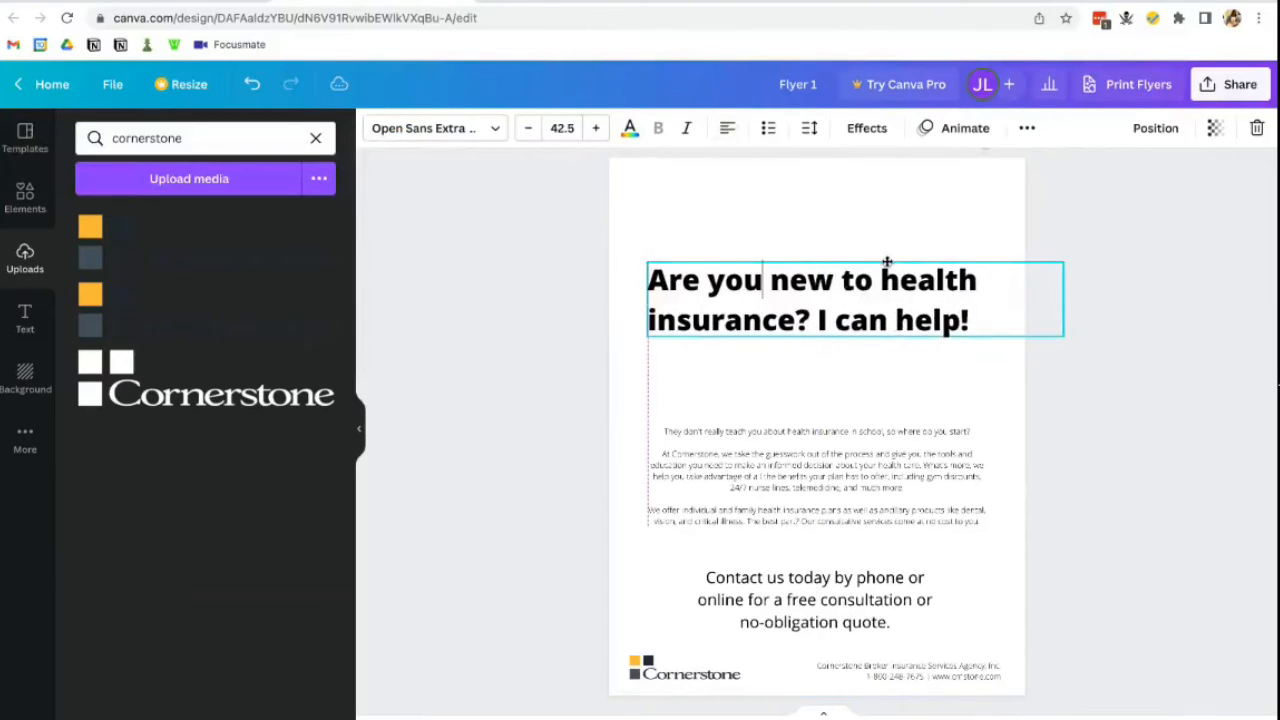
pyautogui.moveTo(1068, 301); pyautogui.dragTo(985, 301)
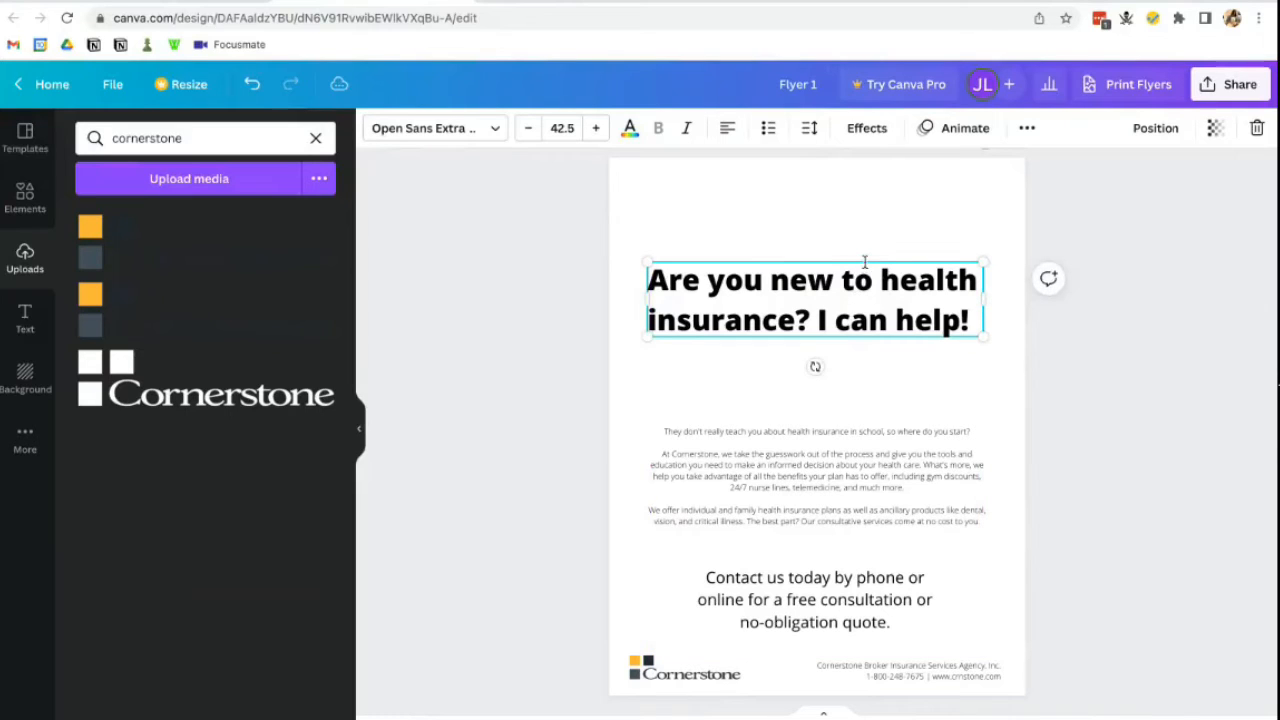
pyautogui.moveTo(864, 262)
pyautogui.mouseDown()
pyautogui.moveTo(874, 257)
pyautogui.moveTo(863, 258)
pyautogui.mouseUp()
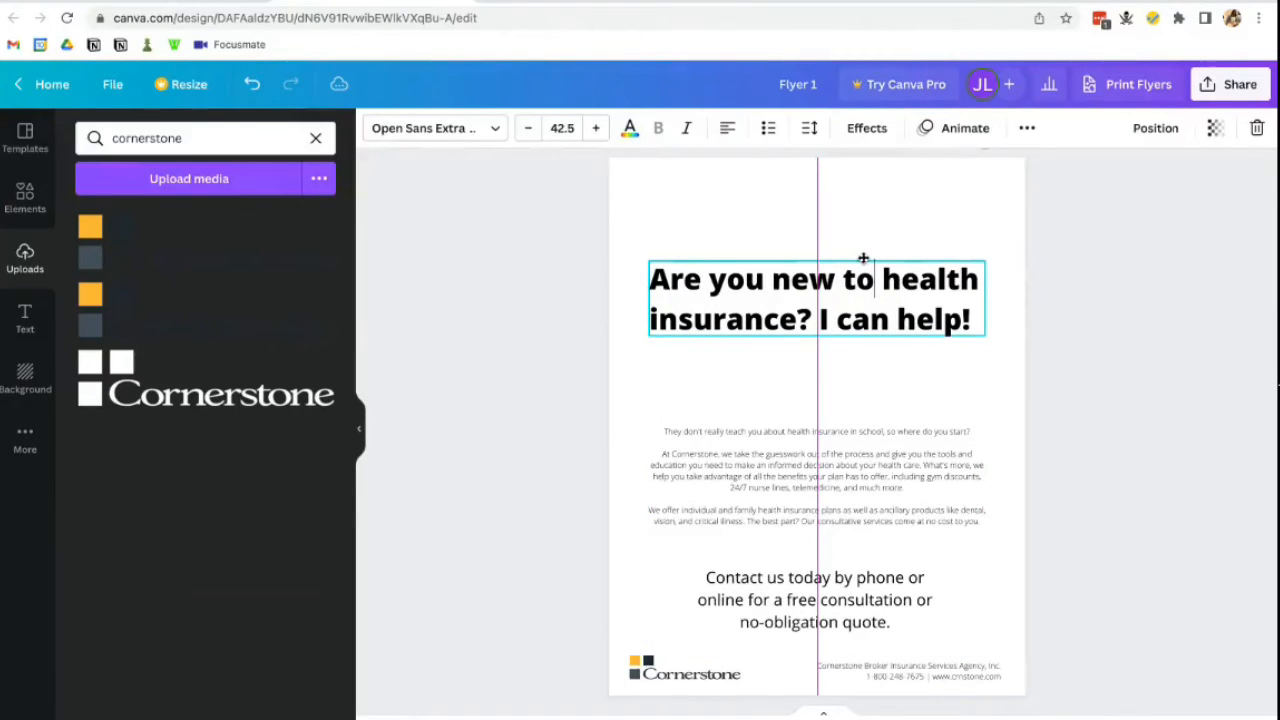
pyautogui.moveTo(863, 259); pyautogui.dragTo(864, 259)
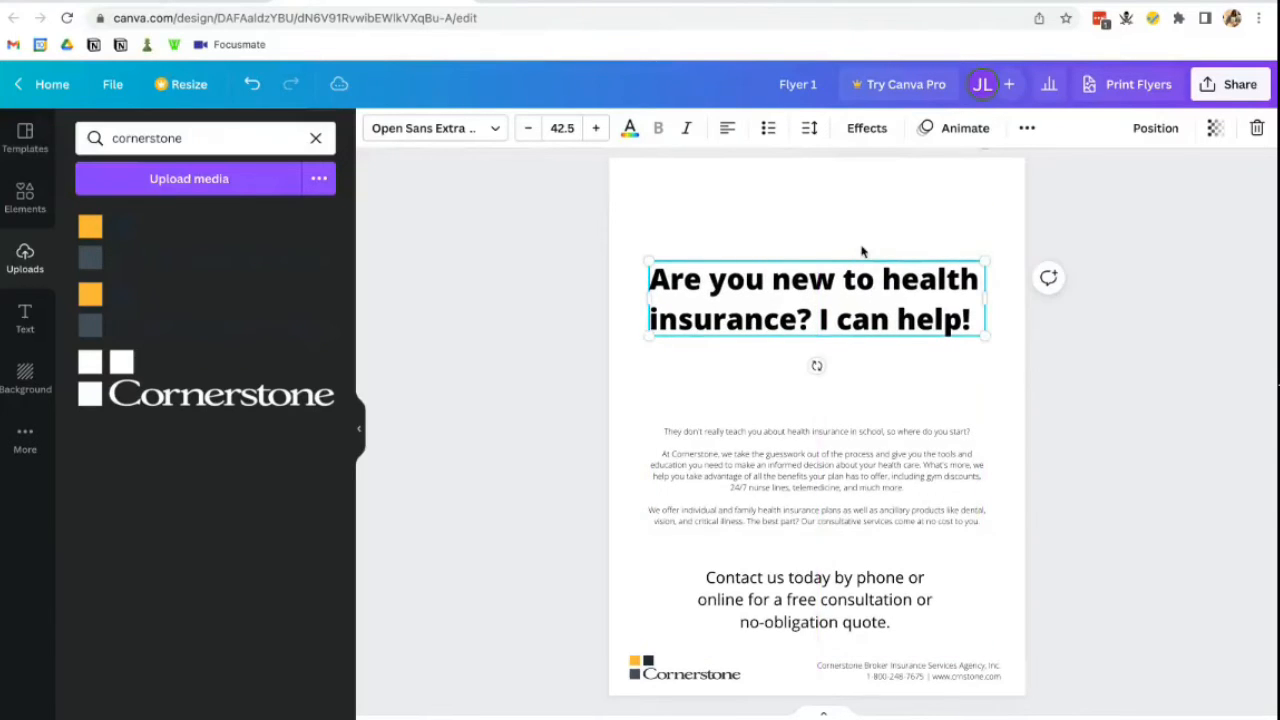
pyautogui.click(862, 251)
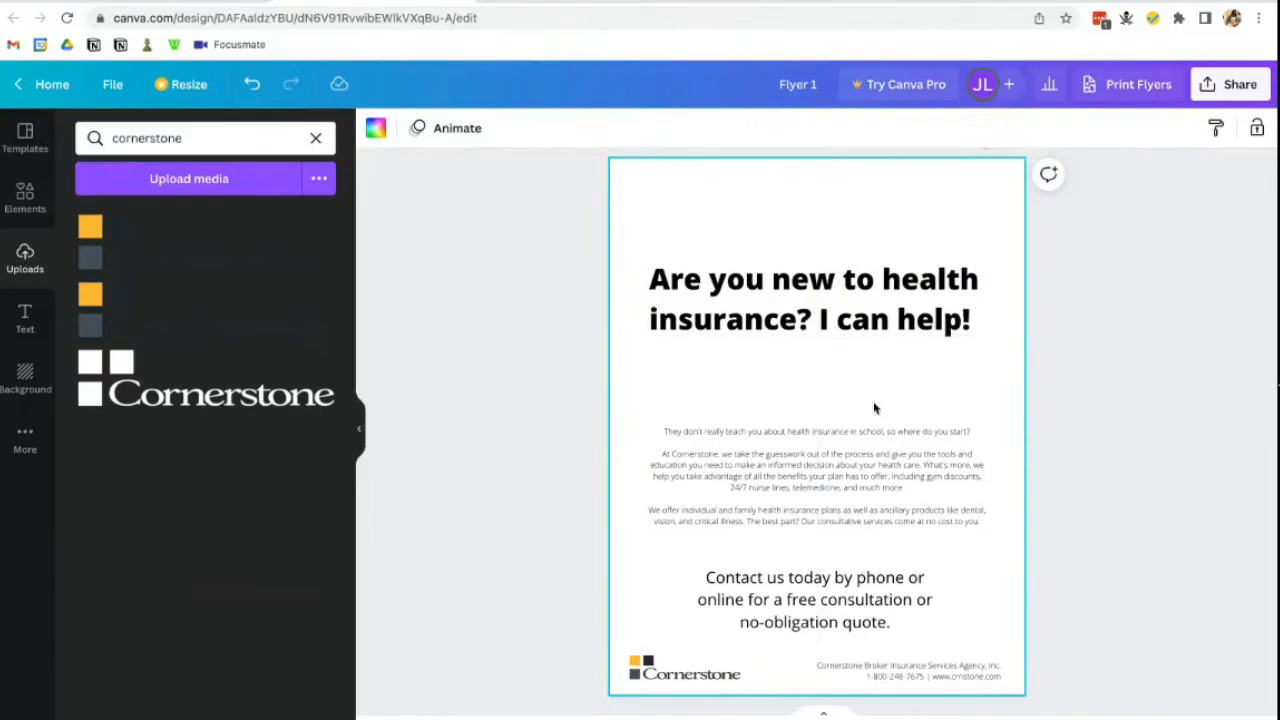
# - Clear the Uploads search and add the family photo at full width at the flyer's top-left
pyautogui.click(397, 307)
pyautogui.click(316, 138)
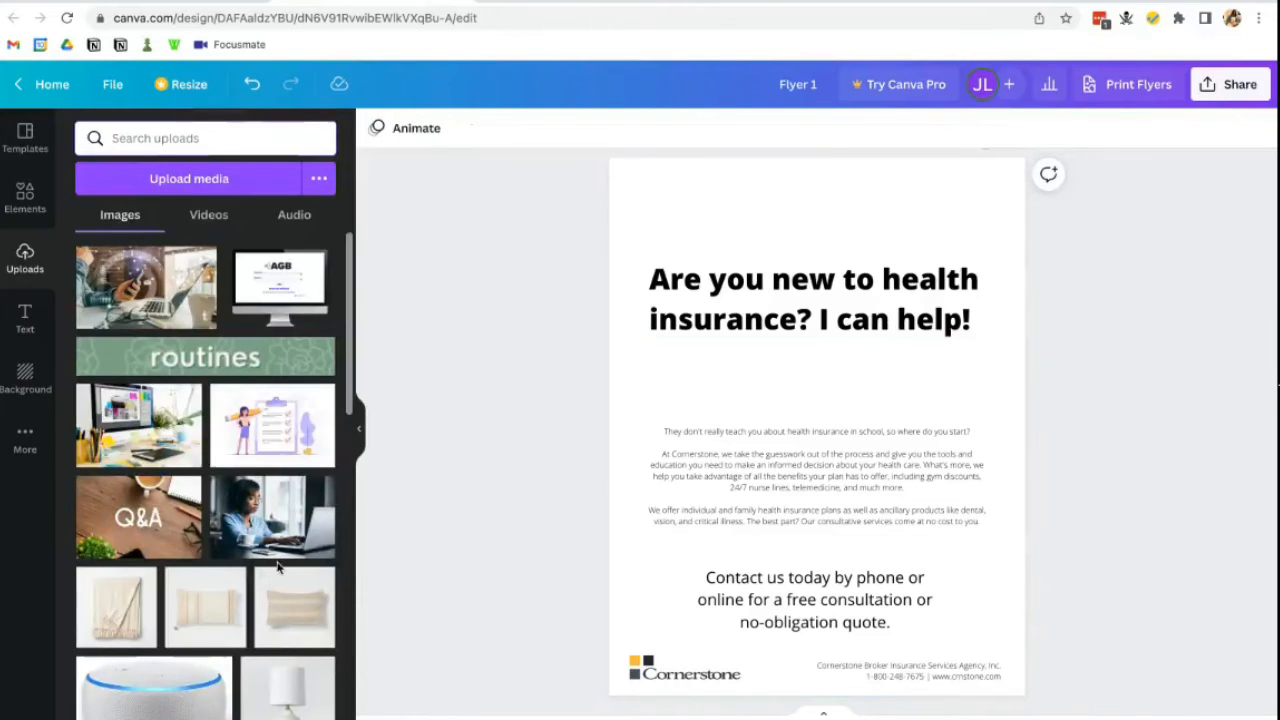
pyautogui.scroll(-15, 278, 567)
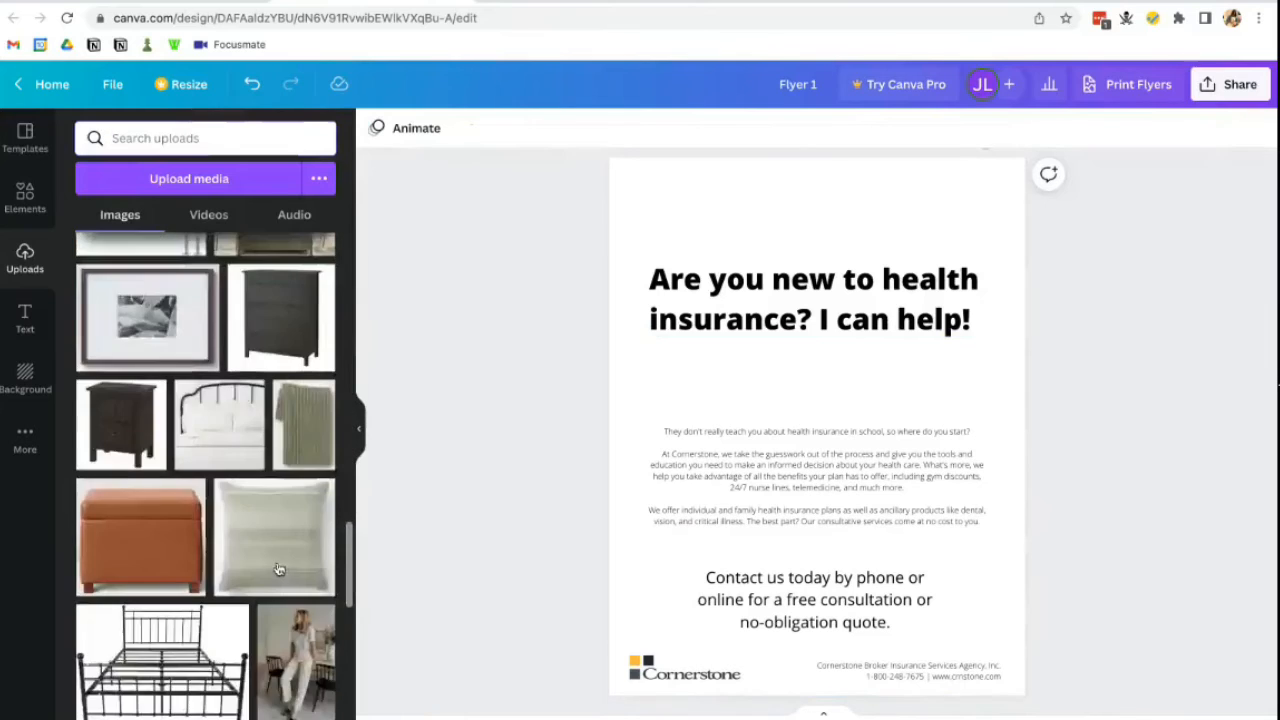
pyautogui.scroll(-10, 278, 567)
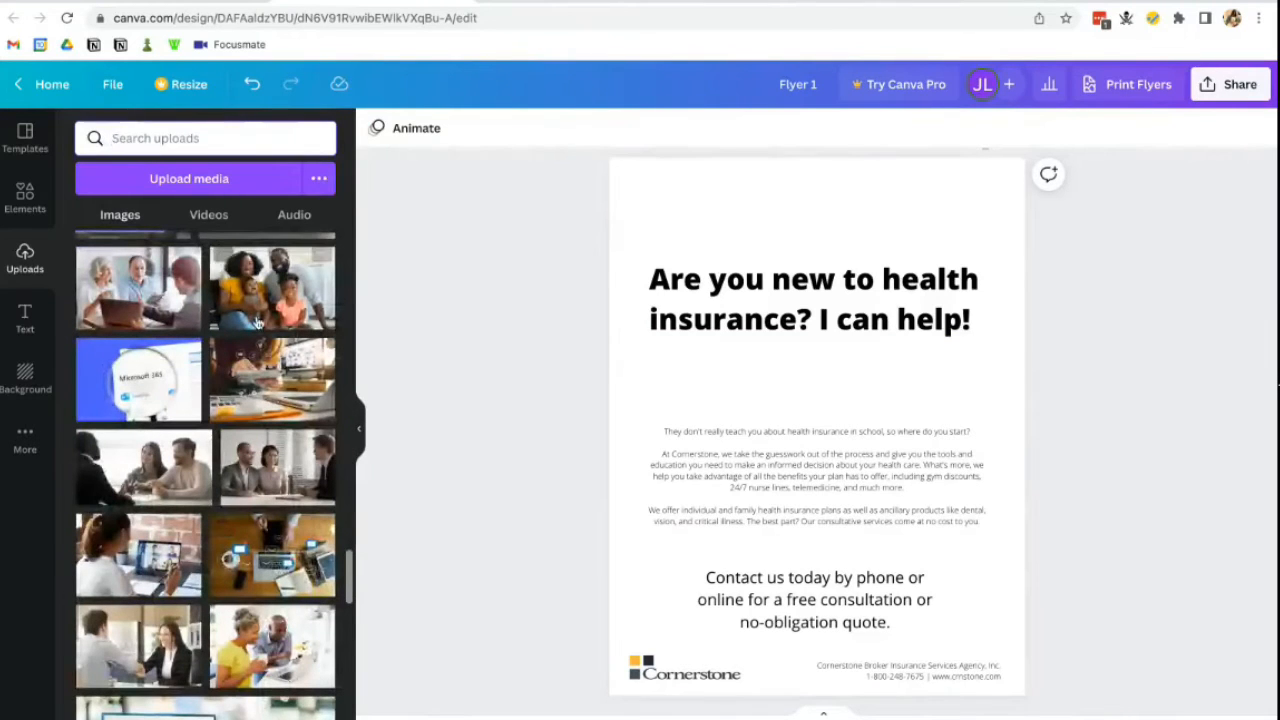
pyautogui.click(272, 300)
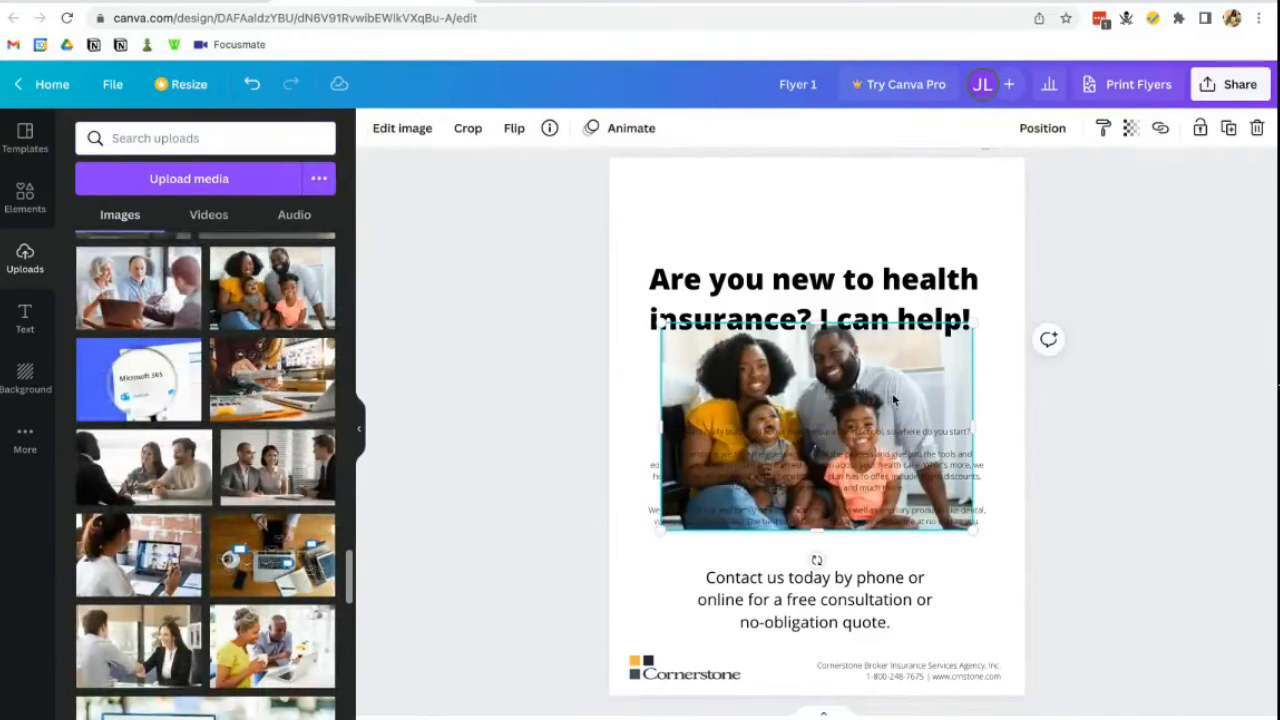
pyautogui.moveTo(893, 400); pyautogui.dragTo(843, 235)
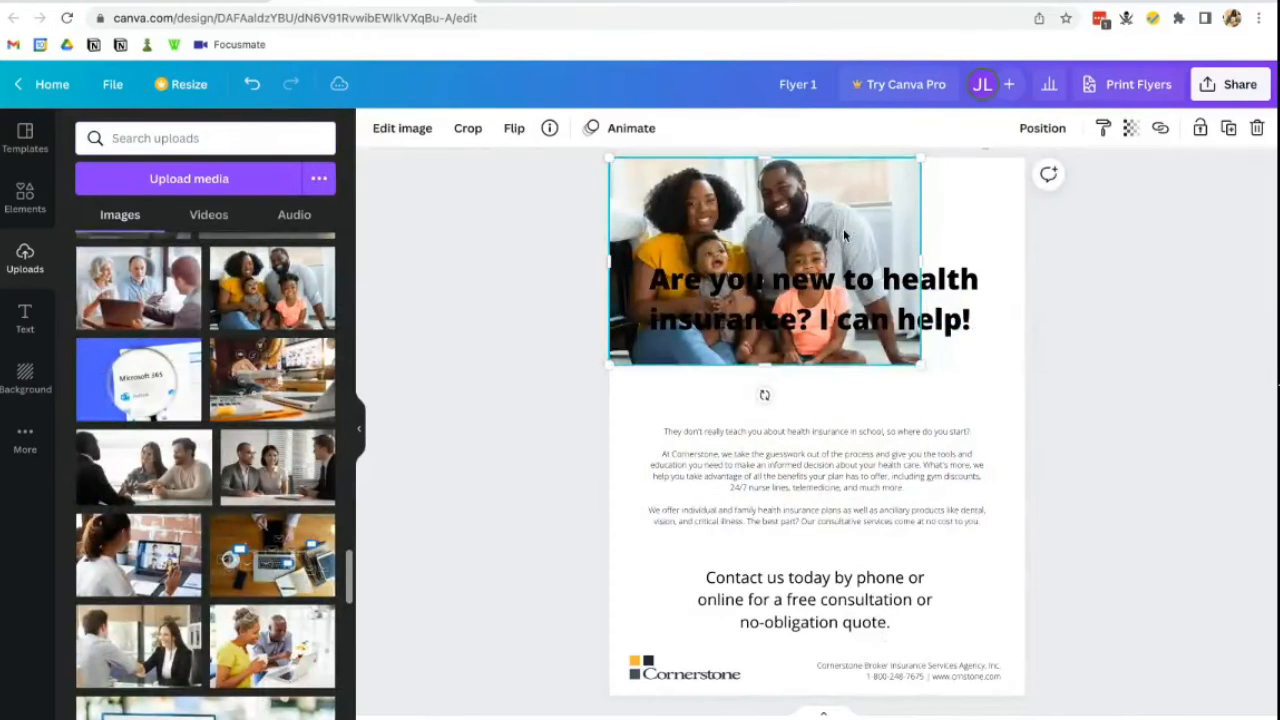
pyautogui.moveTo(927, 372); pyautogui.dragTo(1036, 424)
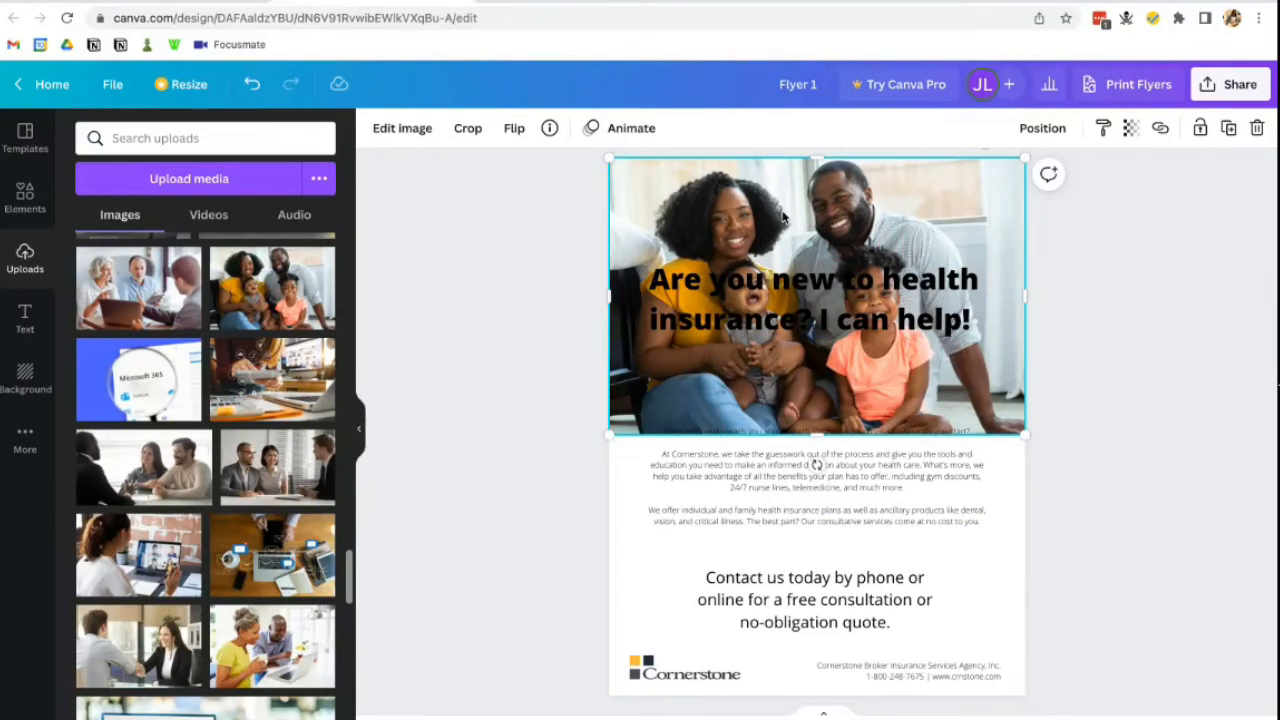
# - Delete the family photo and scroll Uploads down to the woman-with-laptop photo
pyautogui.press('Delete')
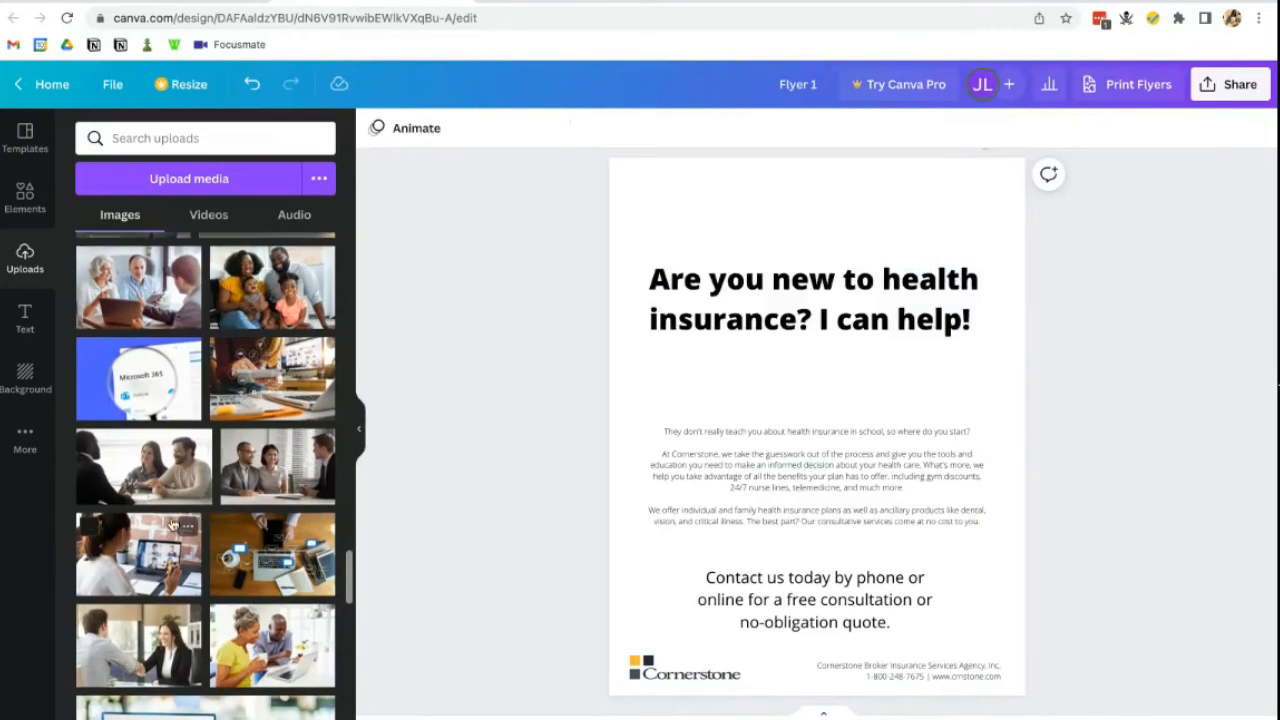
pyautogui.scroll(-5, 172, 524)
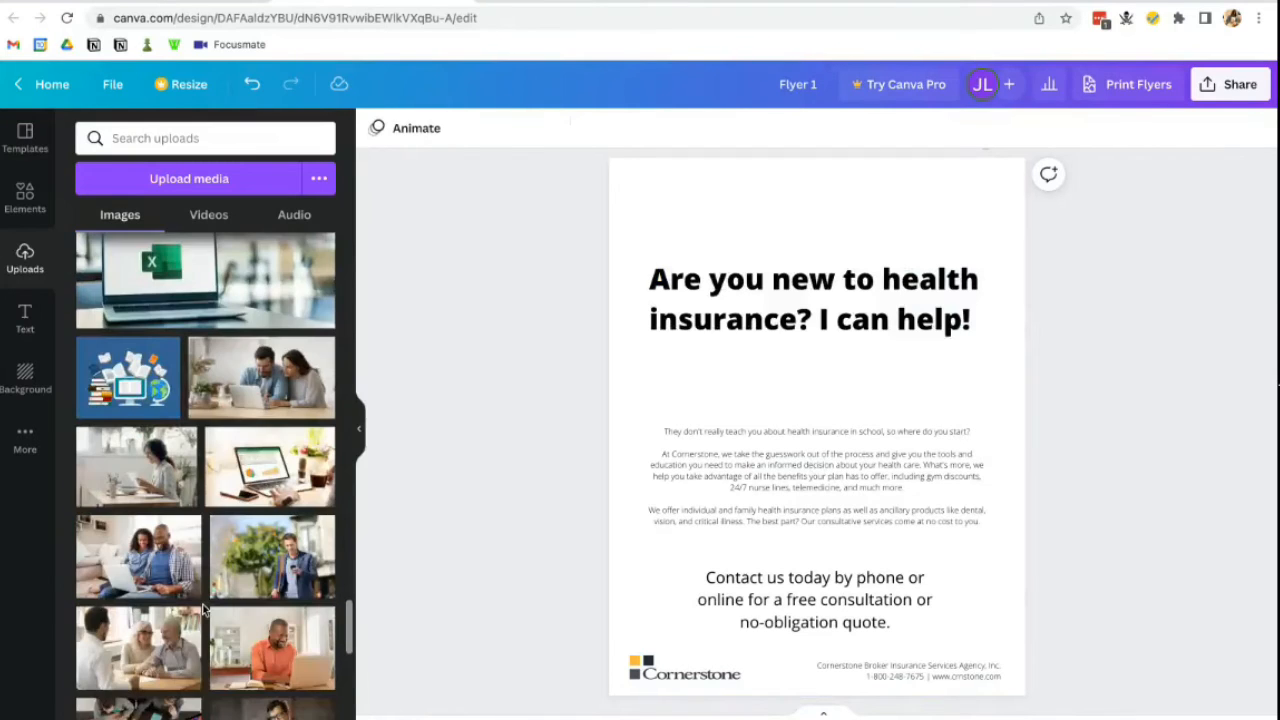
pyautogui.scroll(-1, 203, 609)
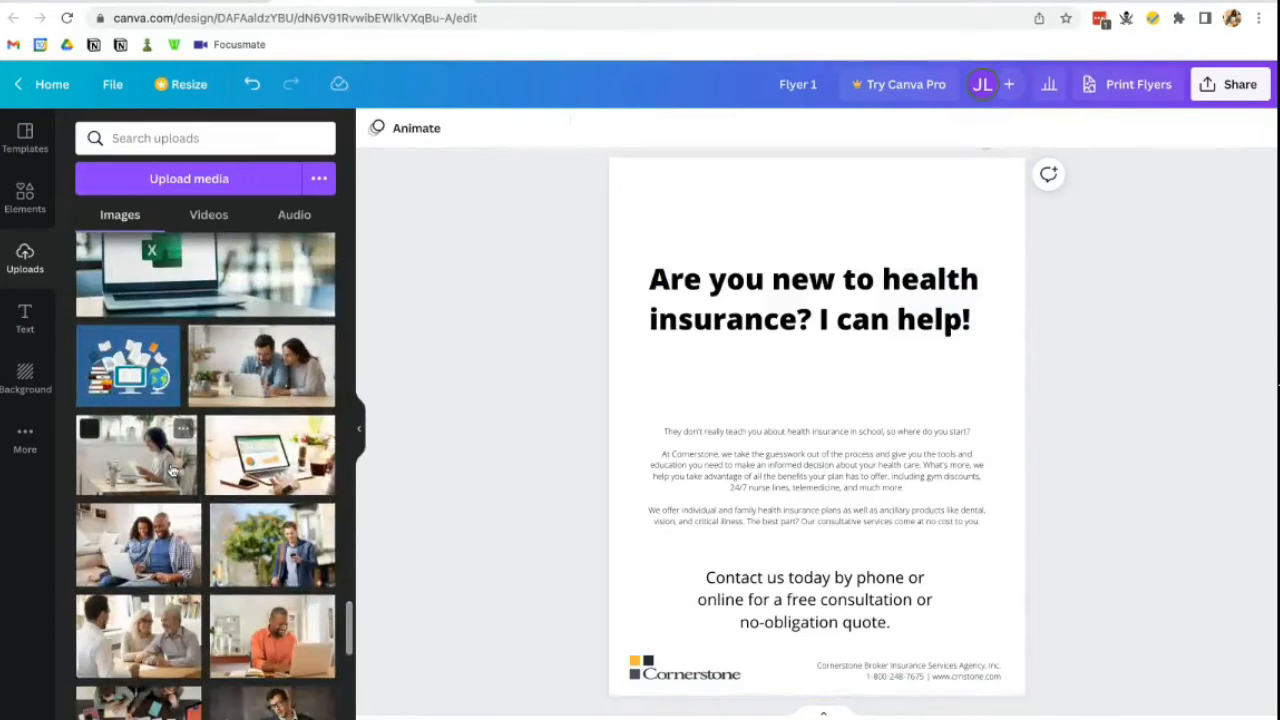
pyautogui.scroll(-3, 205, 600)
pyautogui.scroll(-3, 212, 560)
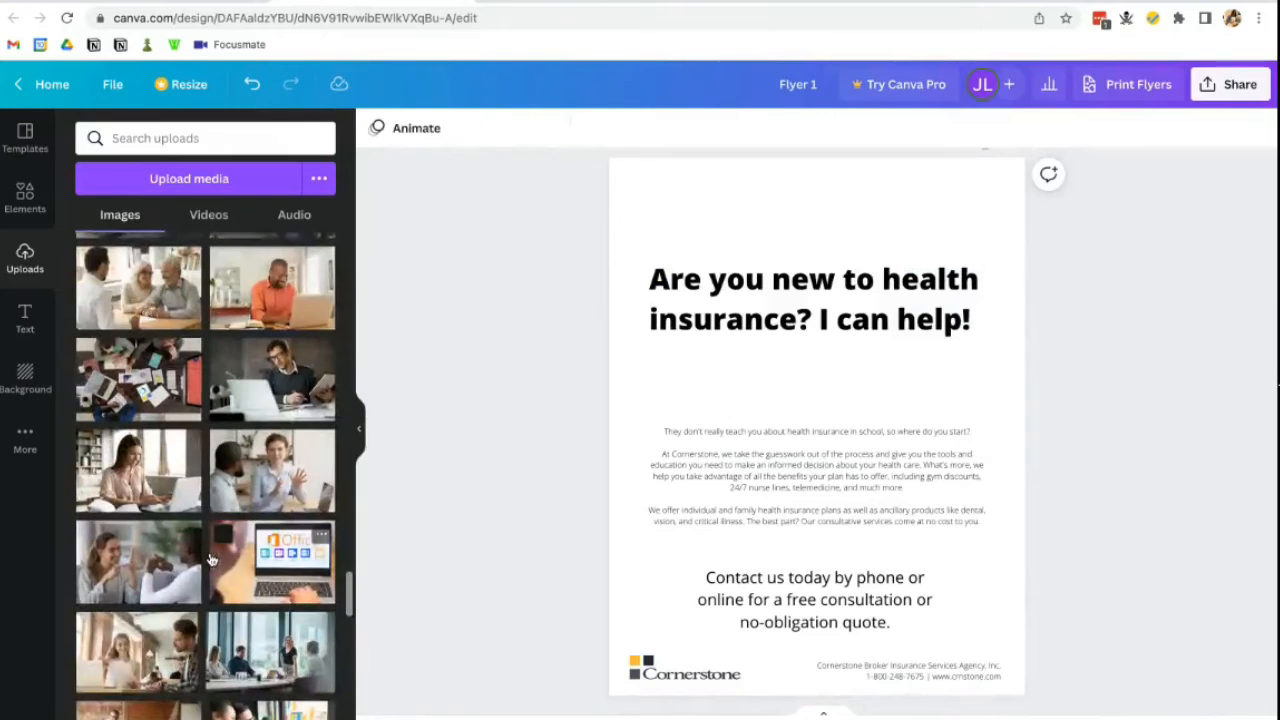
pyautogui.scroll(-1, 212, 560)
# - Add the woman-with-laptop photo at full width across the top, cropping off its top and bottom
pyautogui.click(185, 432)
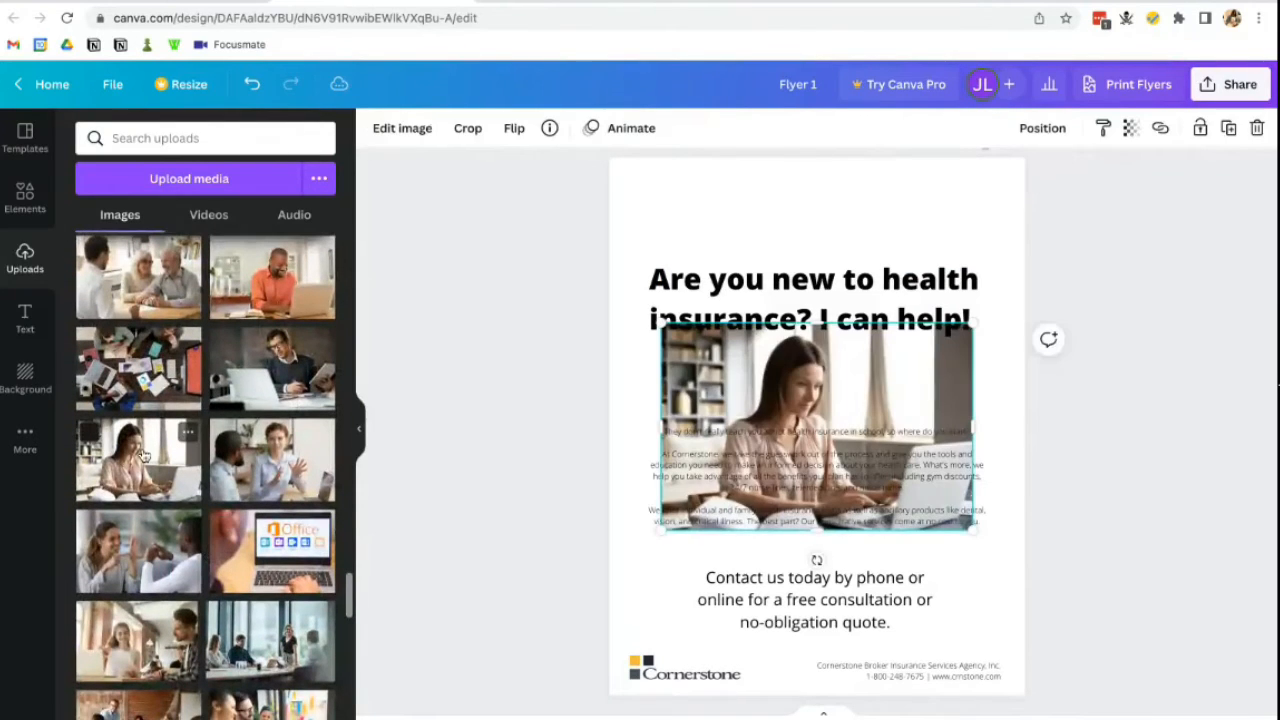
pyautogui.moveTo(777, 416); pyautogui.dragTo(726, 240)
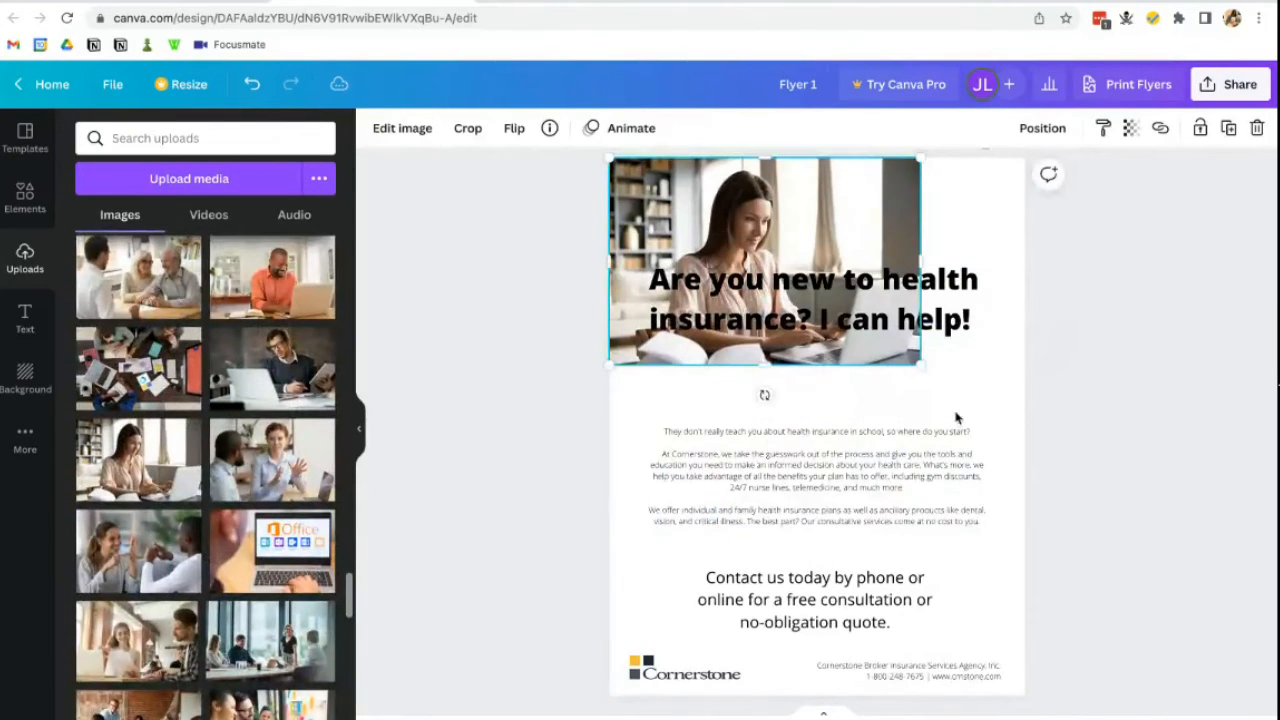
pyautogui.moveTo(920, 366); pyautogui.dragTo(1027, 433)
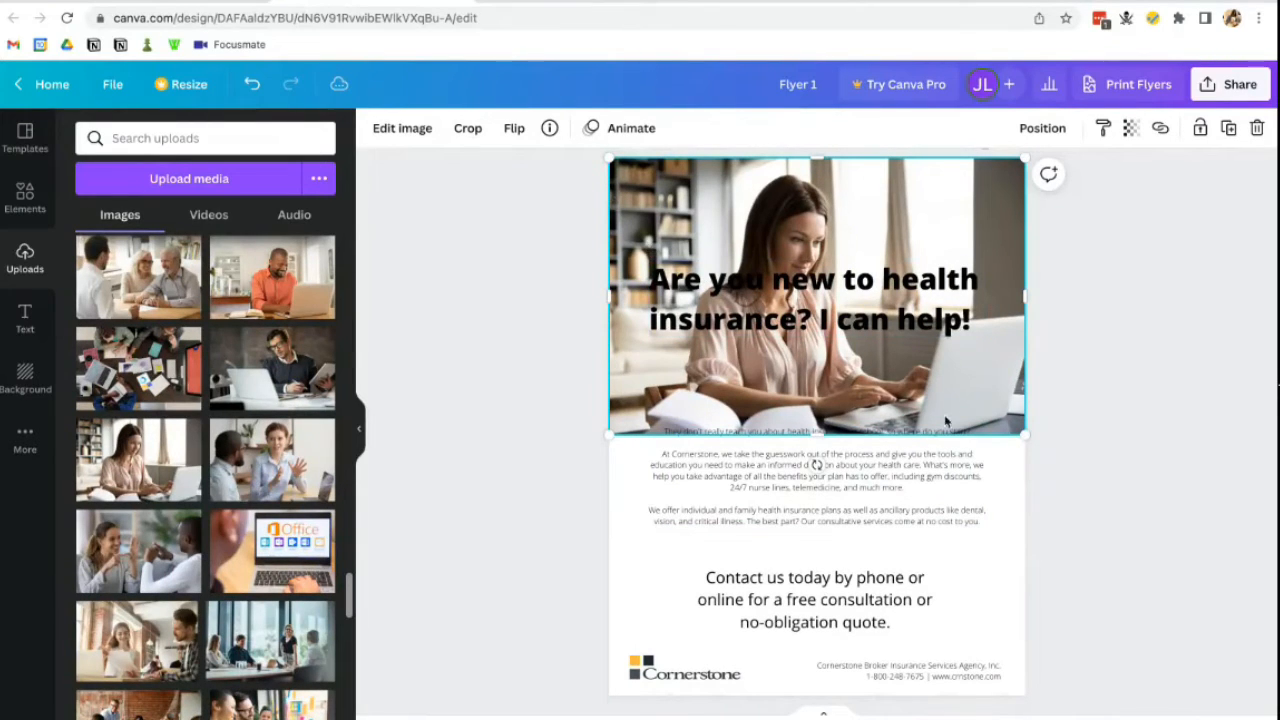
pyautogui.click(460, 128)
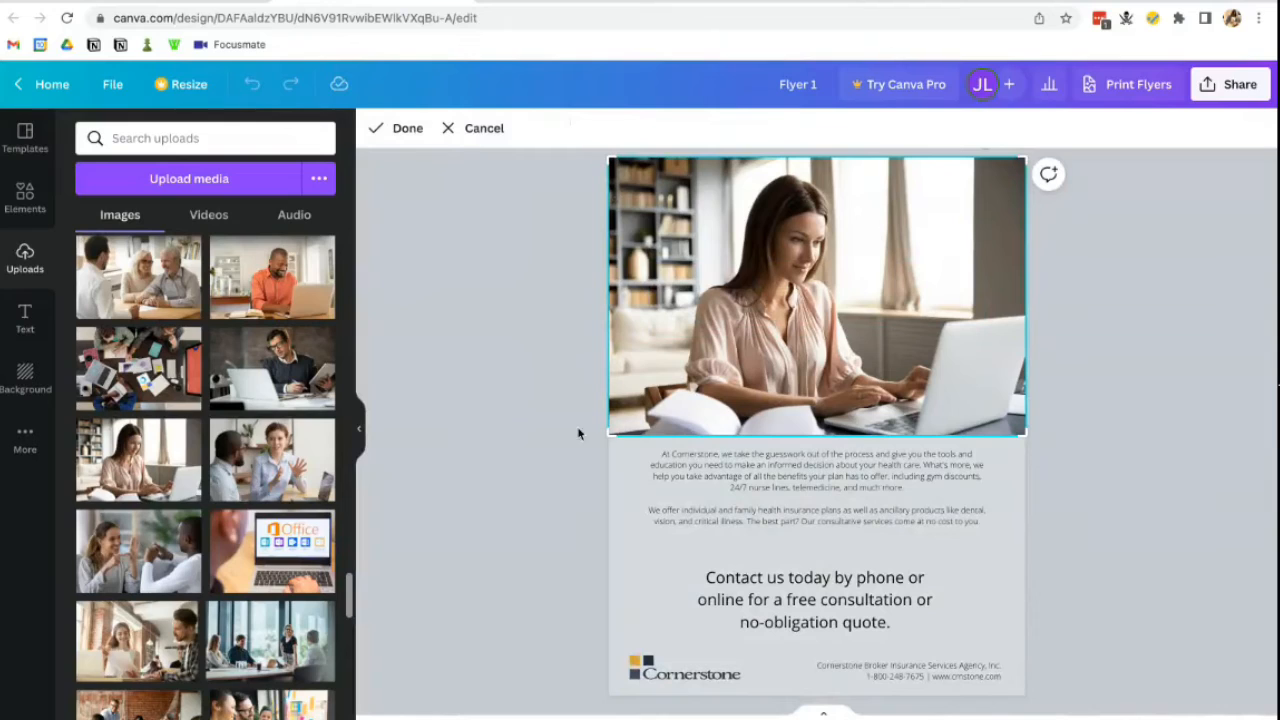
pyautogui.moveTo(608, 437); pyautogui.dragTo(608, 413)
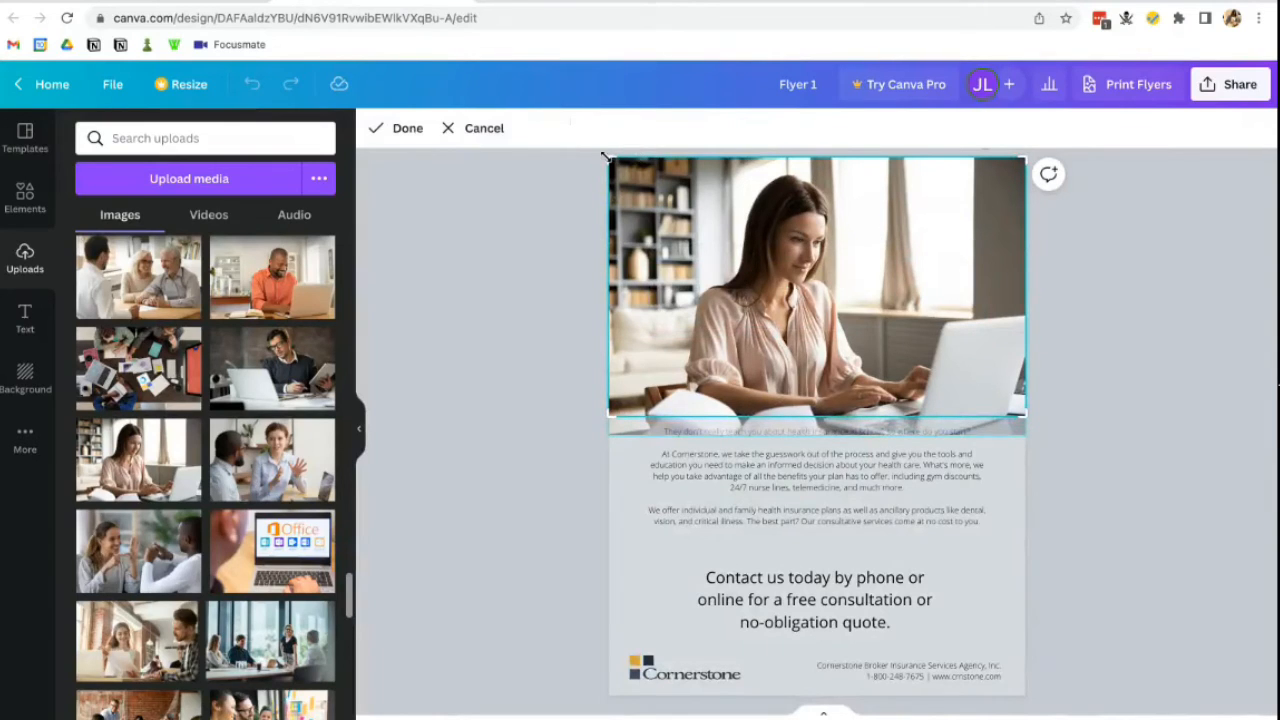
pyautogui.moveTo(606, 157); pyautogui.dragTo(606, 205)
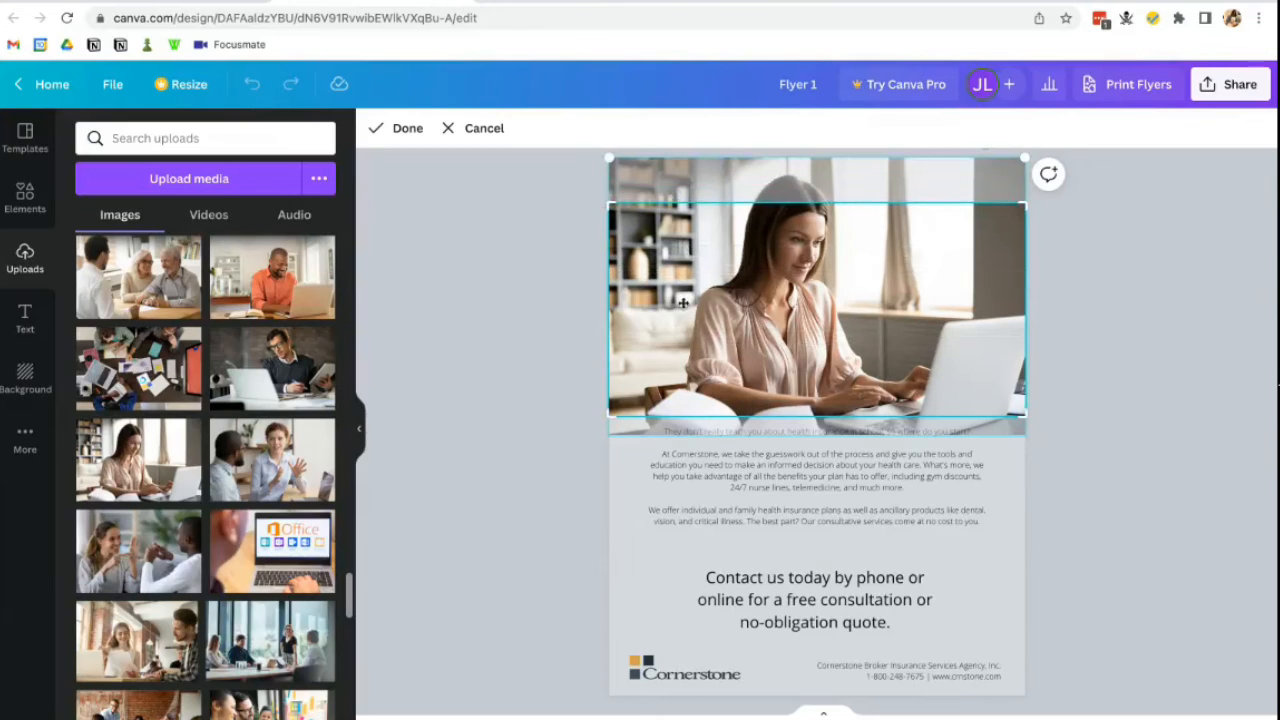
pyautogui.click(401, 130)
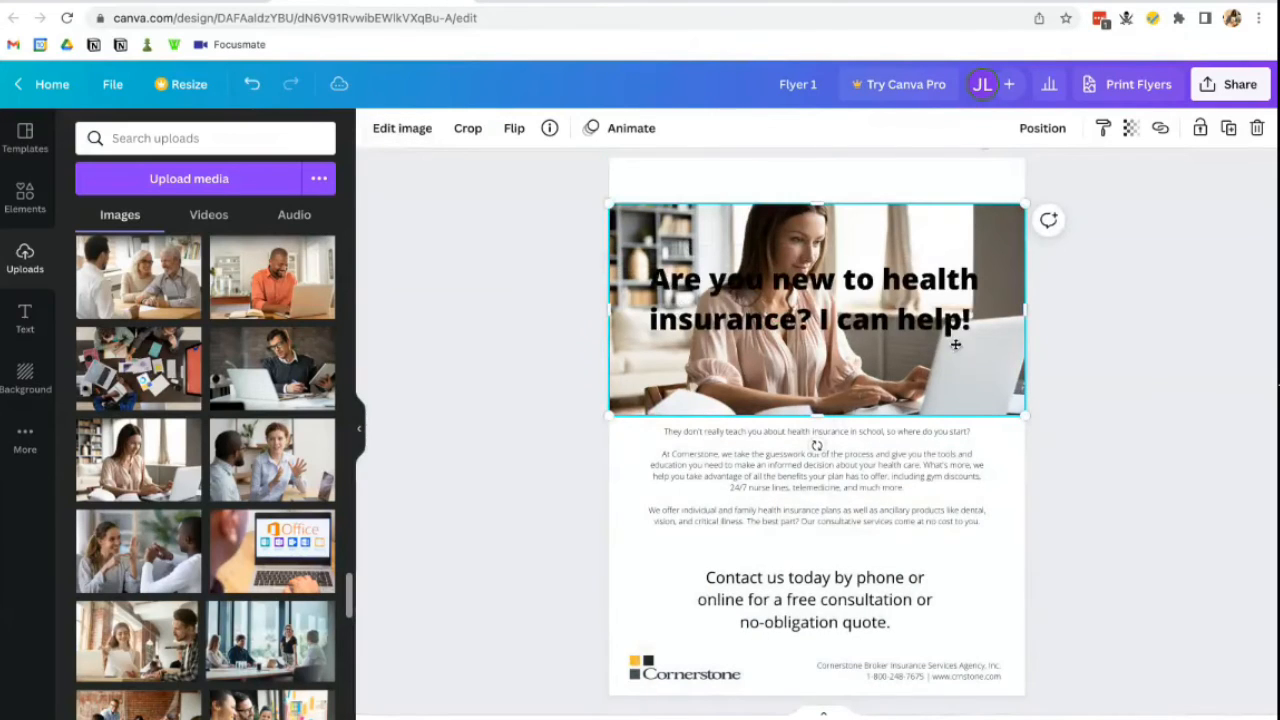
# - Move the cropped photo up to the page top and fine-tune its height
pyautogui.moveTo(956, 344); pyautogui.dragTo(956, 298)
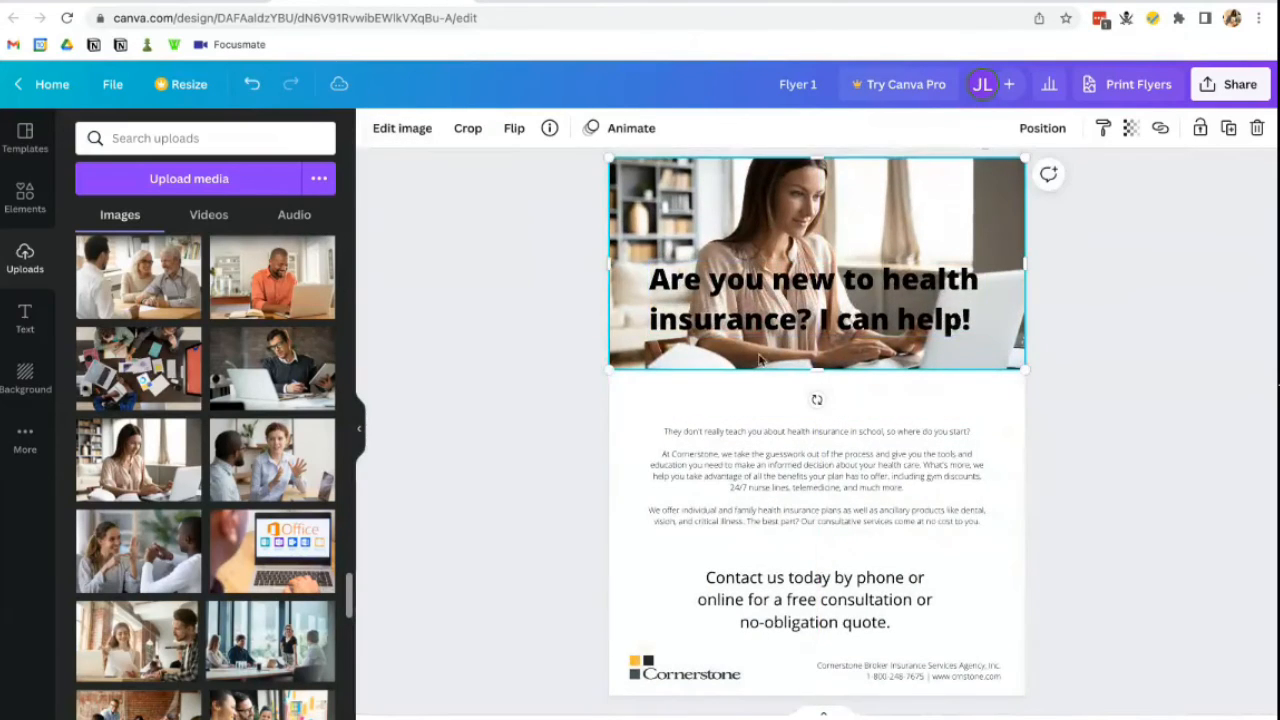
pyautogui.moveTo(812, 370); pyautogui.dragTo(813, 357)
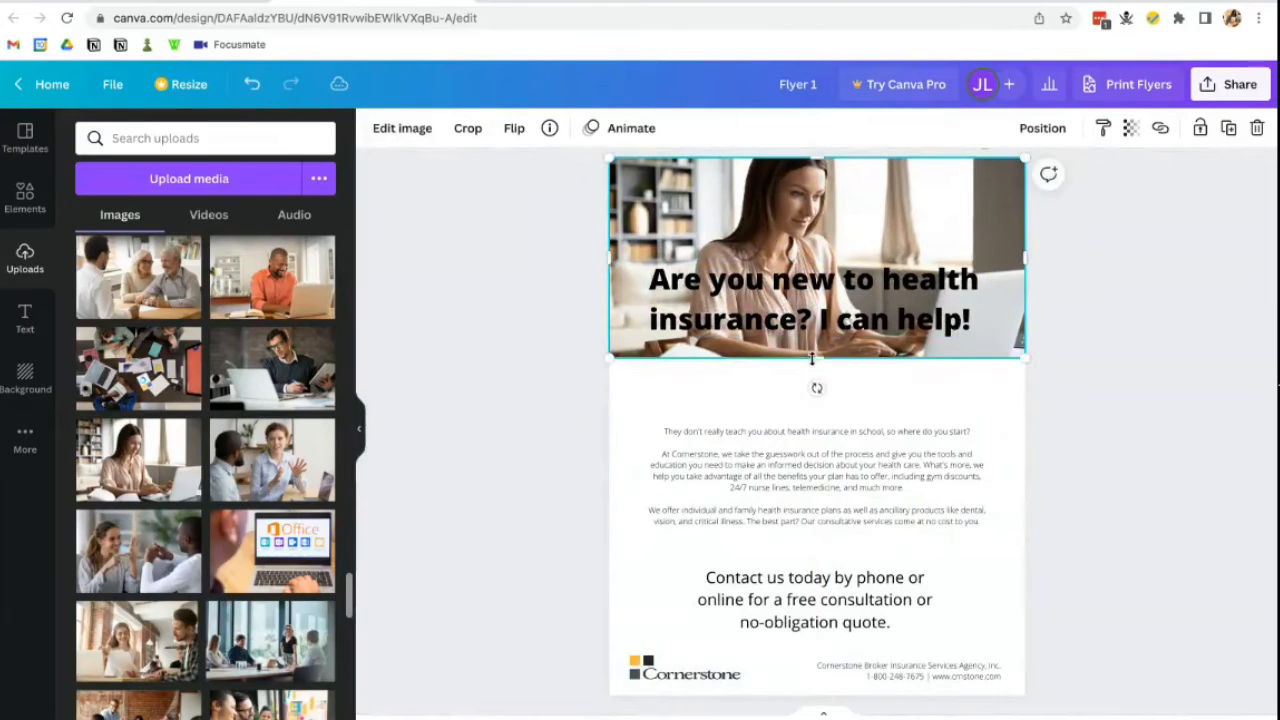
pyautogui.click(1129, 363)
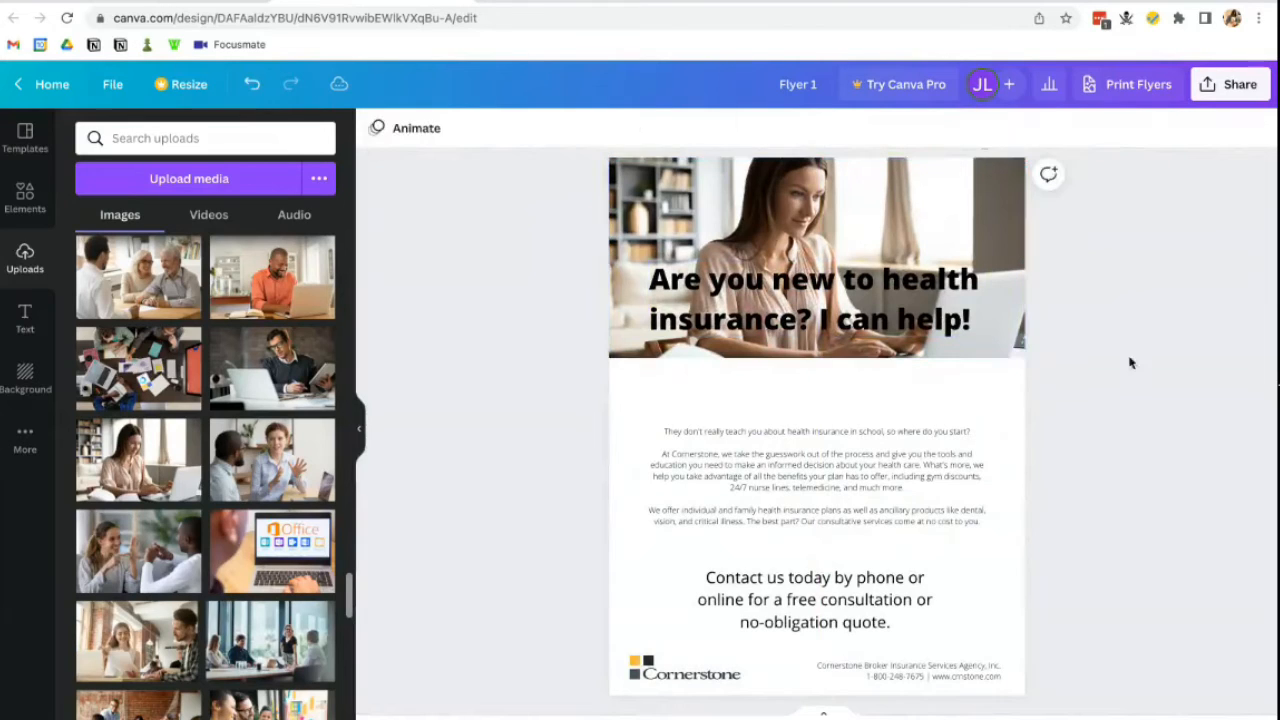
pyautogui.click(926, 443)
pyautogui.click(887, 355)
pyautogui.moveTo(817, 358); pyautogui.dragTo(820, 379)
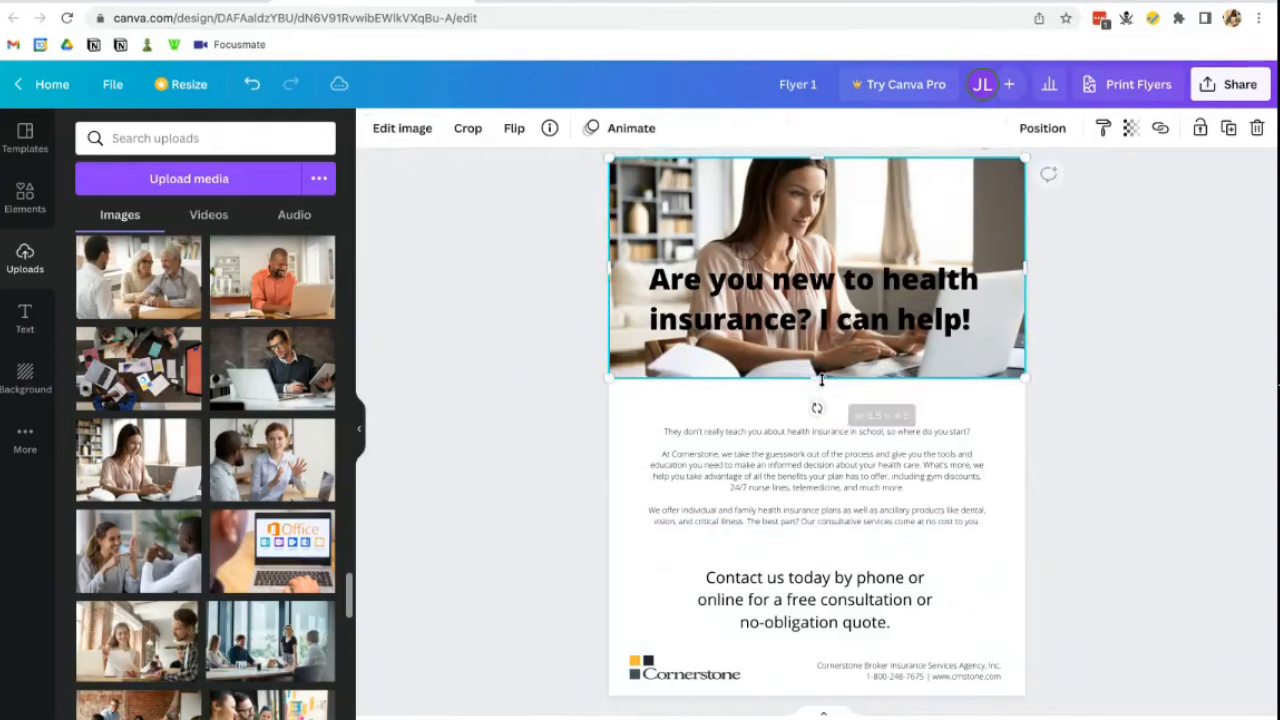
pyautogui.click(1100, 317)
# - Lower the headline slightly so it sits over the photo
pyautogui.click(890, 279)
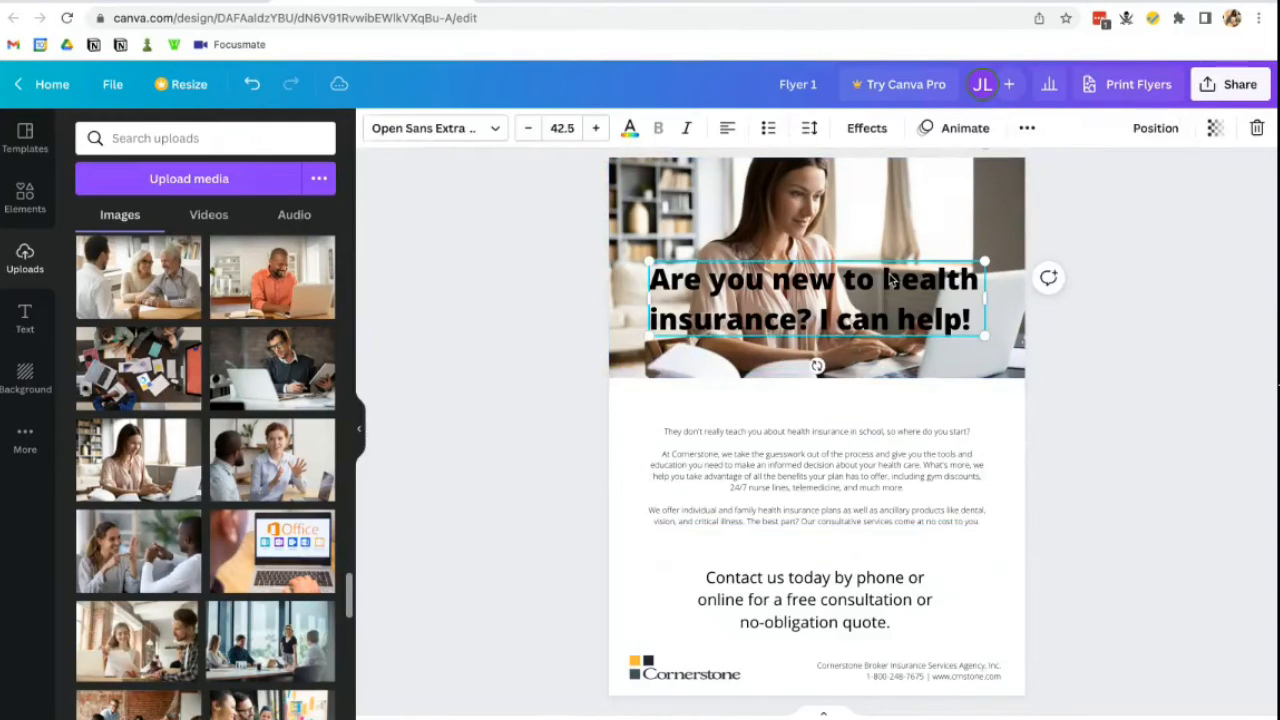
pyautogui.moveTo(890, 279); pyautogui.dragTo(890, 292)
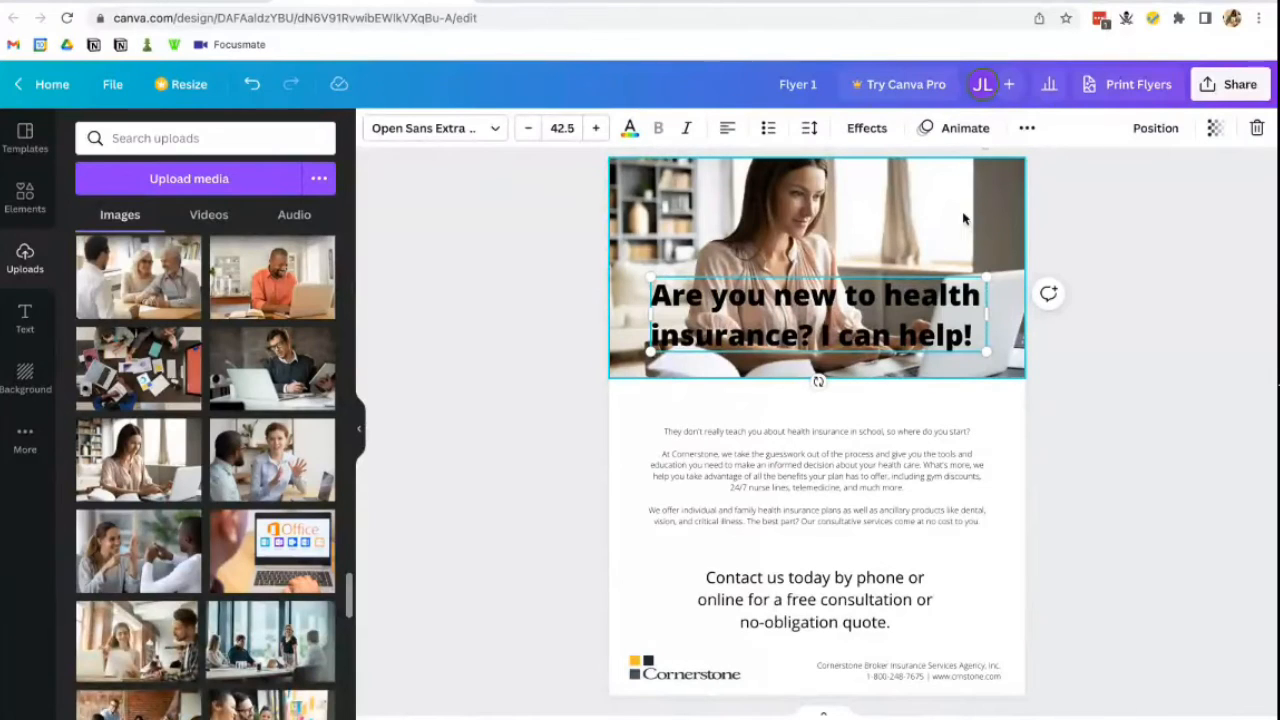
pyautogui.click(578, 235)
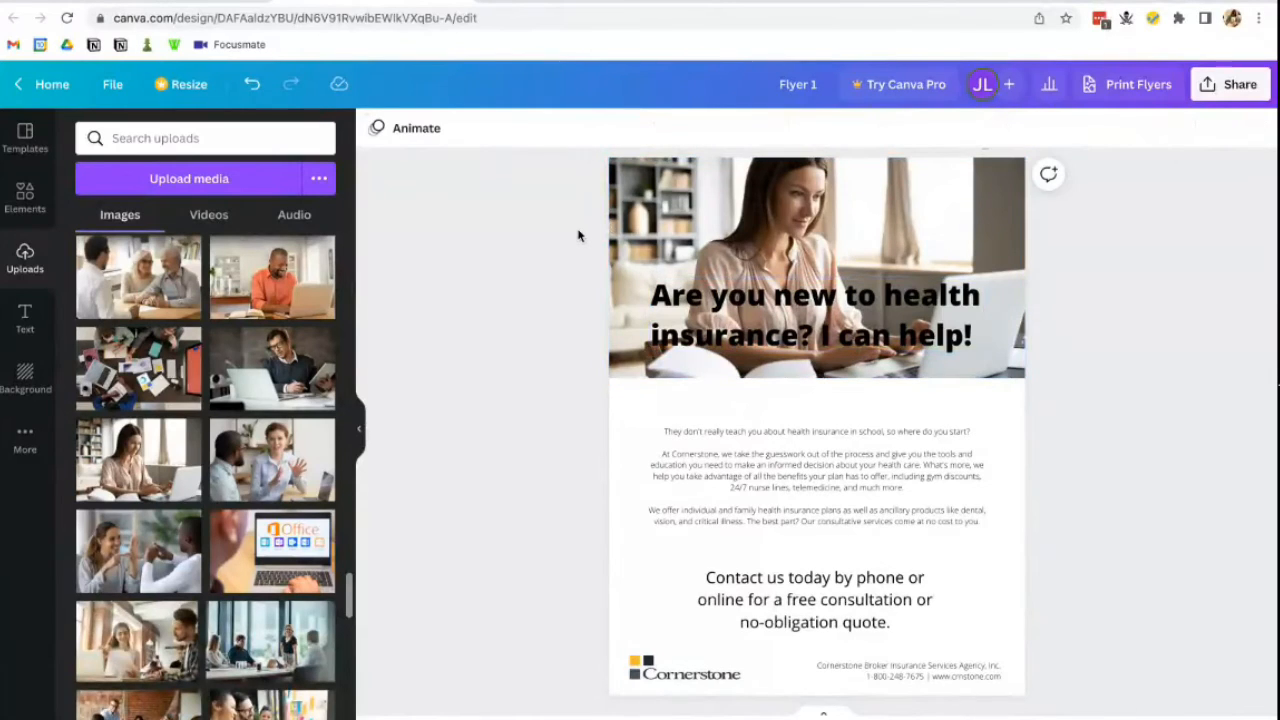
# - Add a square shape and stretch it into a full-width rectangle covering the header and headline
pyautogui.click(25, 200)
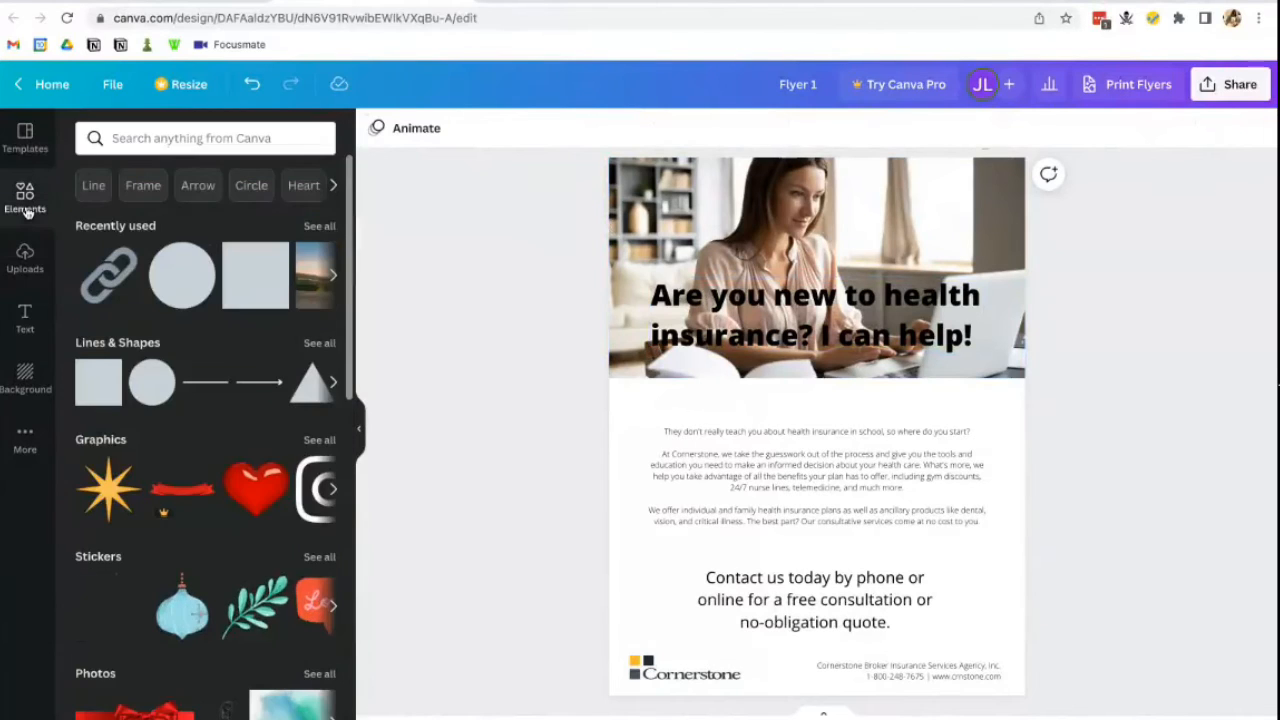
pyautogui.click(88, 378)
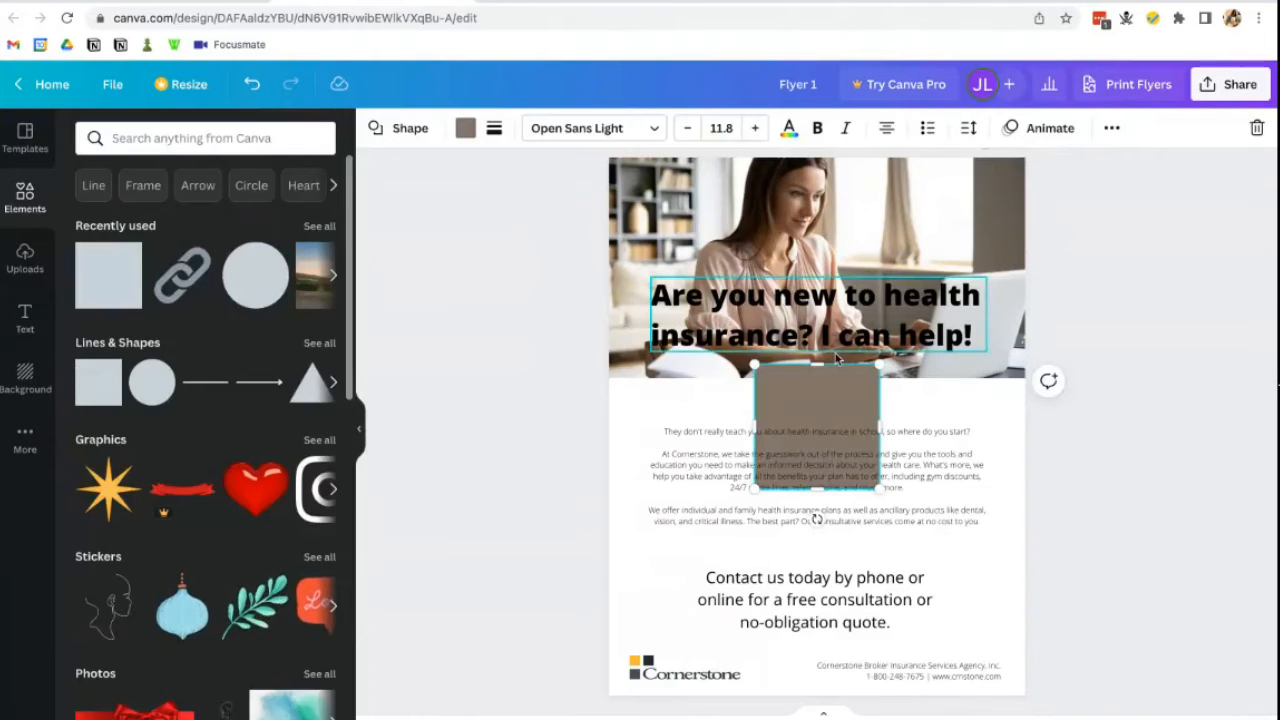
pyautogui.moveTo(830, 385); pyautogui.dragTo(693, 176)
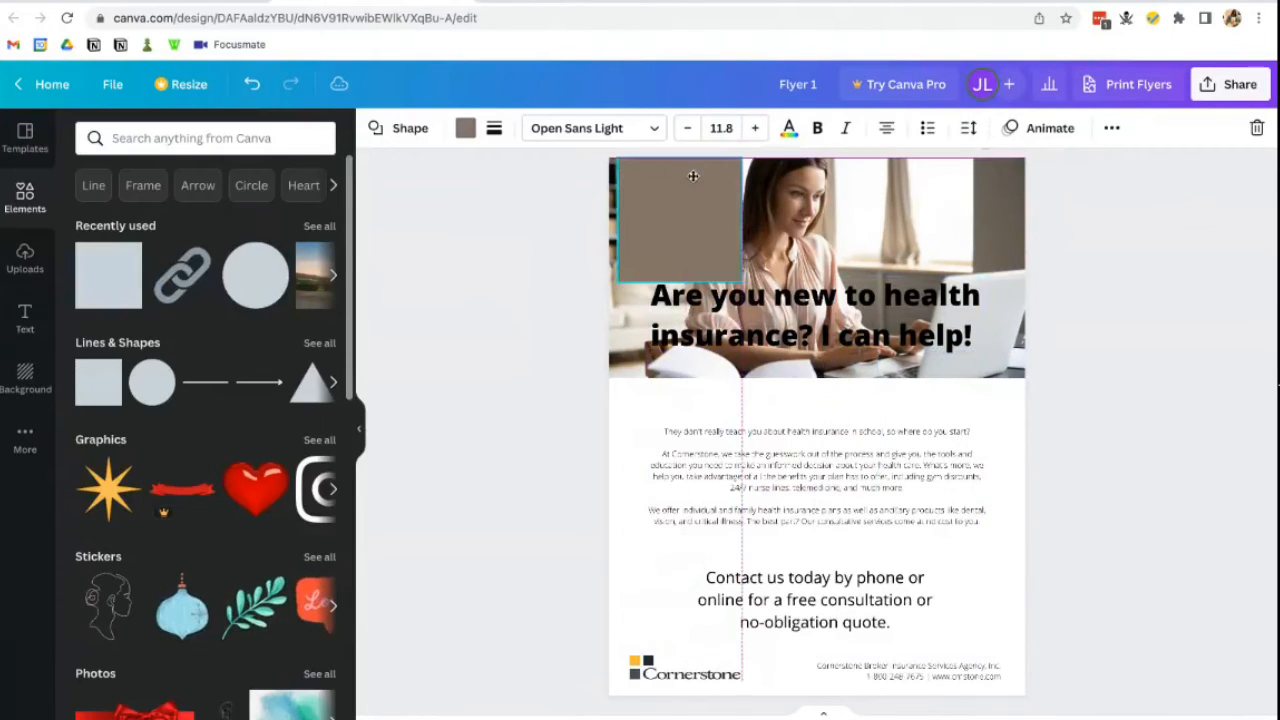
pyautogui.moveTo(742, 220); pyautogui.dragTo(1028, 233)
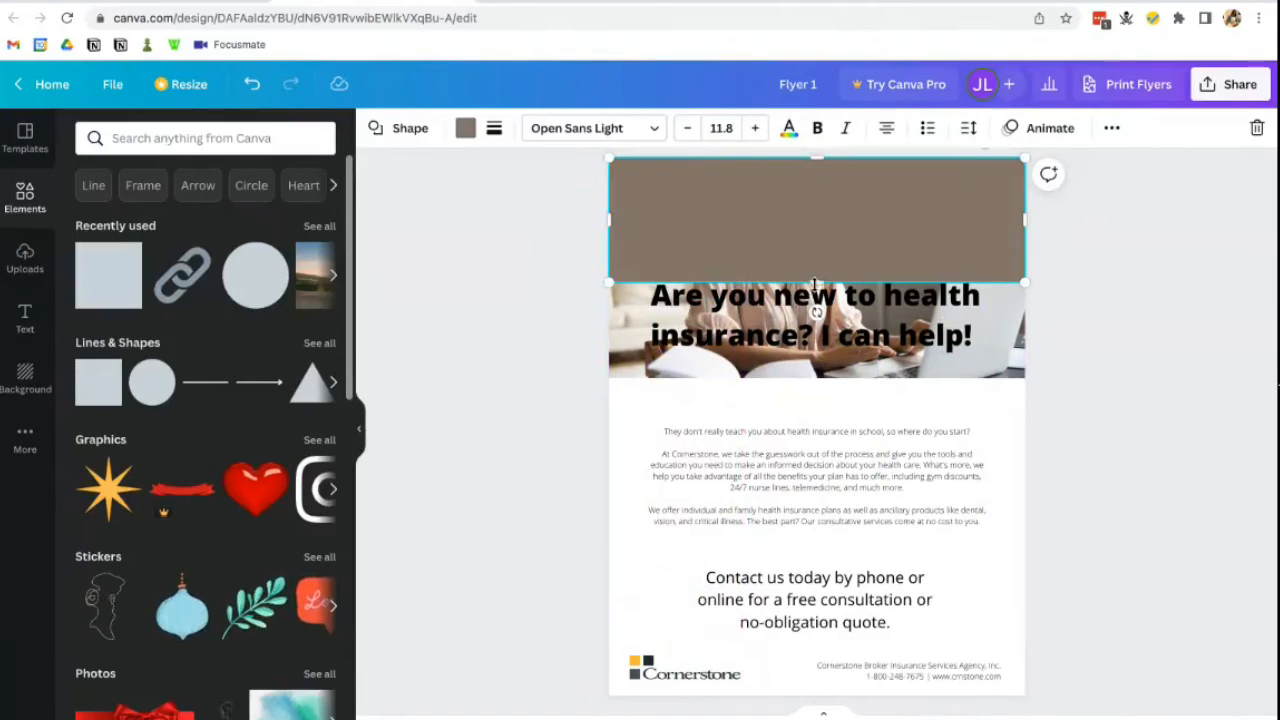
pyautogui.moveTo(815, 282); pyautogui.dragTo(810, 378)
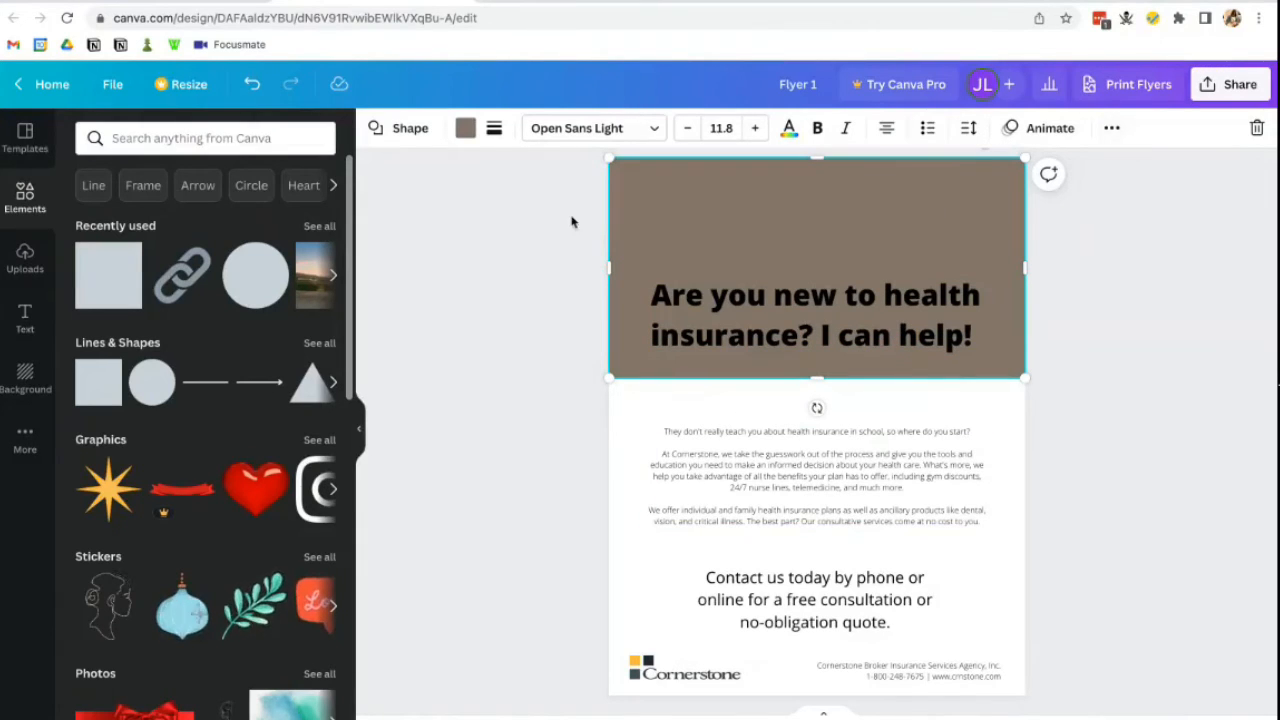
# - Set the brown header shape's transparency to about 50 so the photo shows through
pyautogui.click(1111, 139)
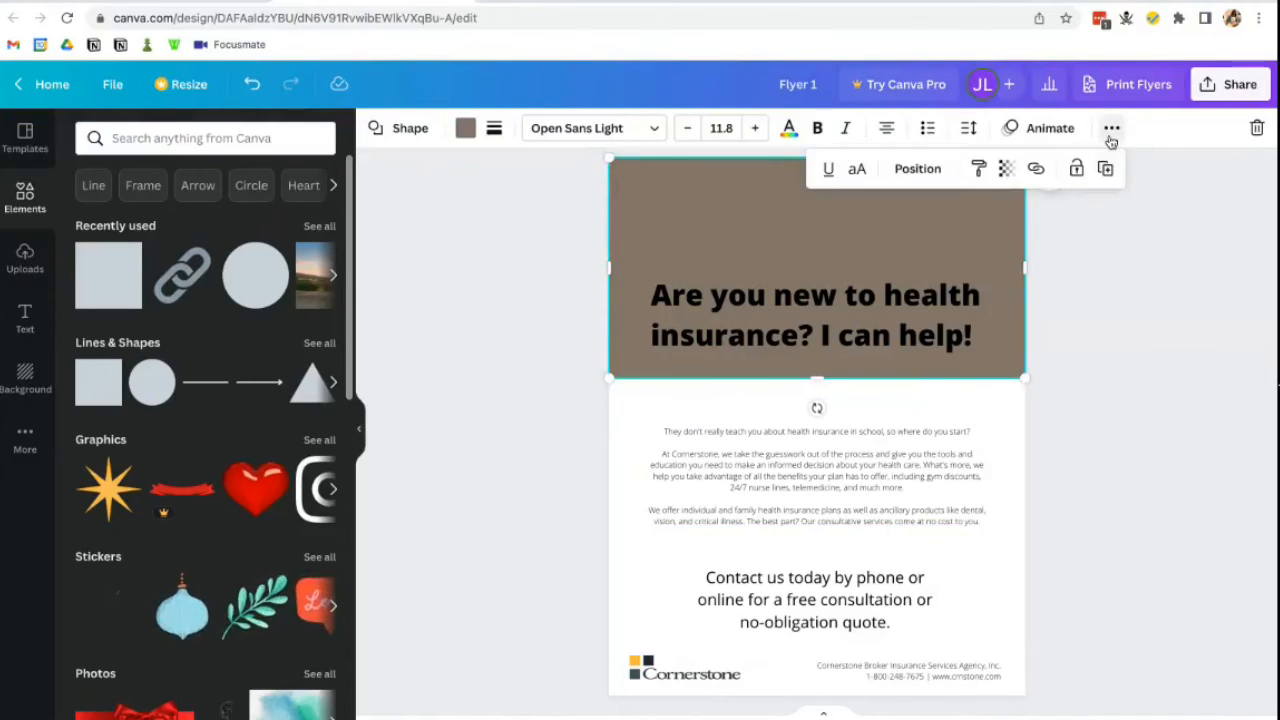
pyautogui.click(1007, 172)
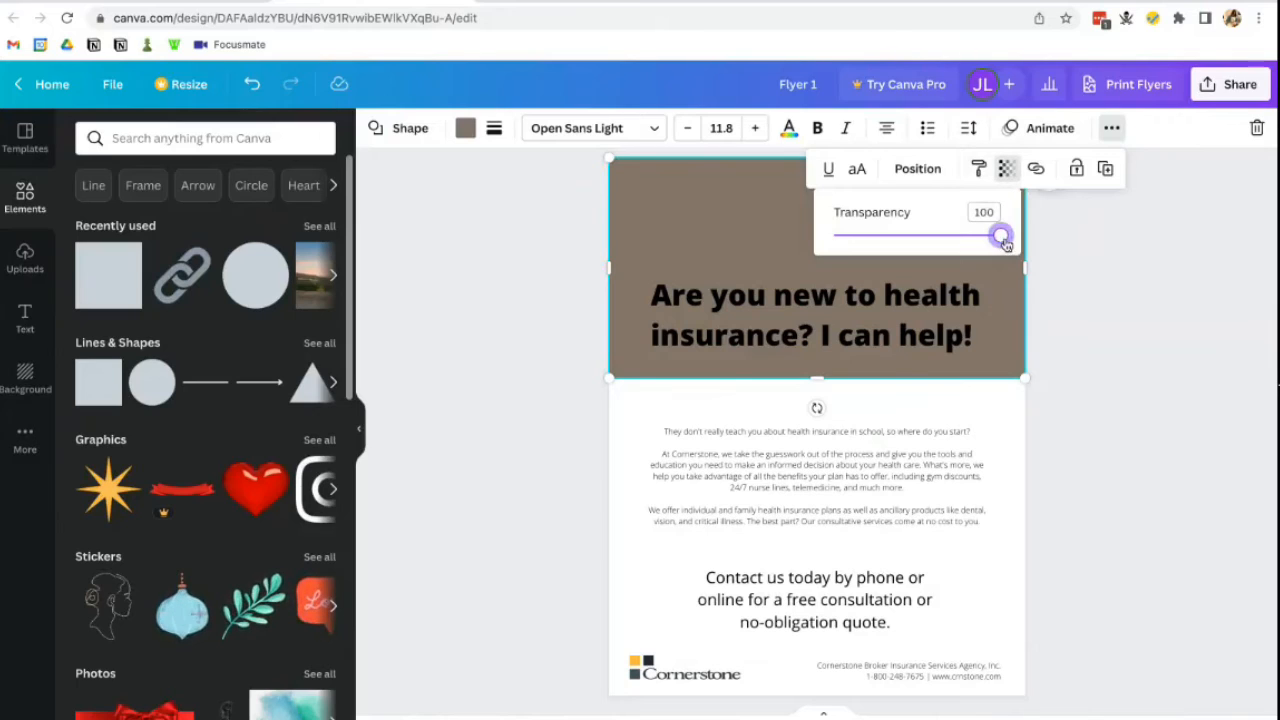
pyautogui.moveTo(1000, 233); pyautogui.dragTo(917, 235)
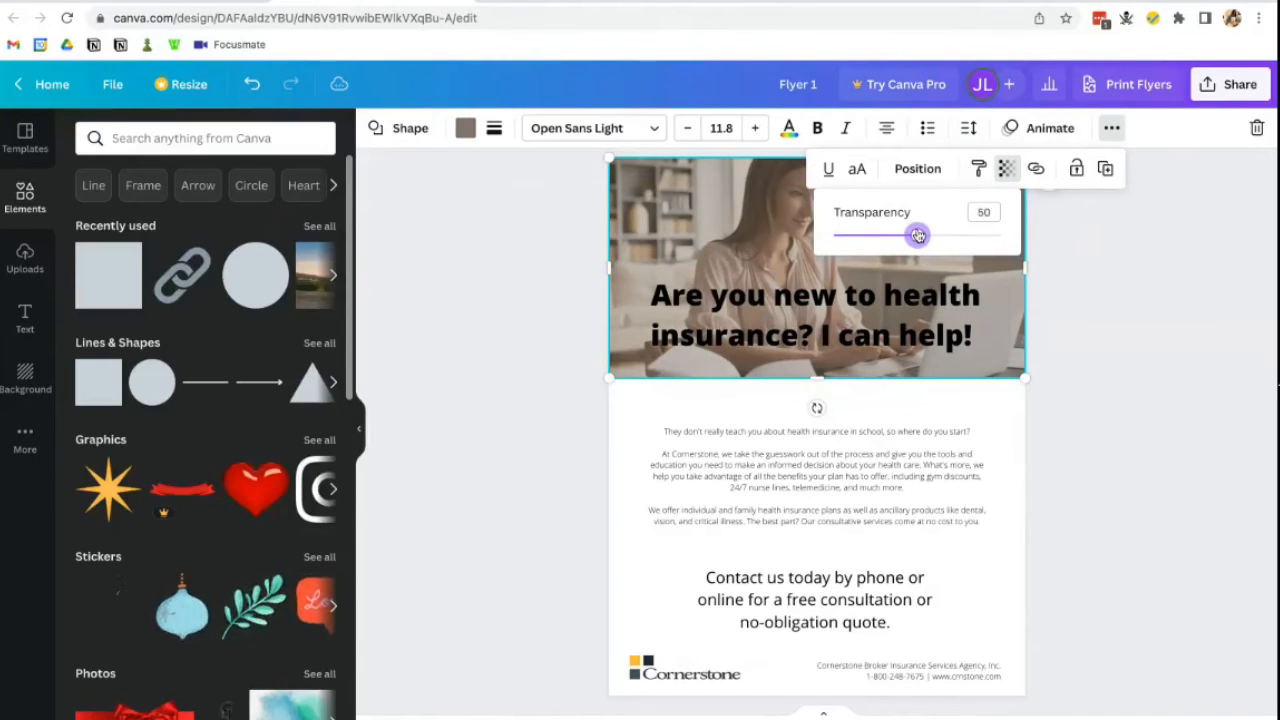
pyautogui.click(1064, 251)
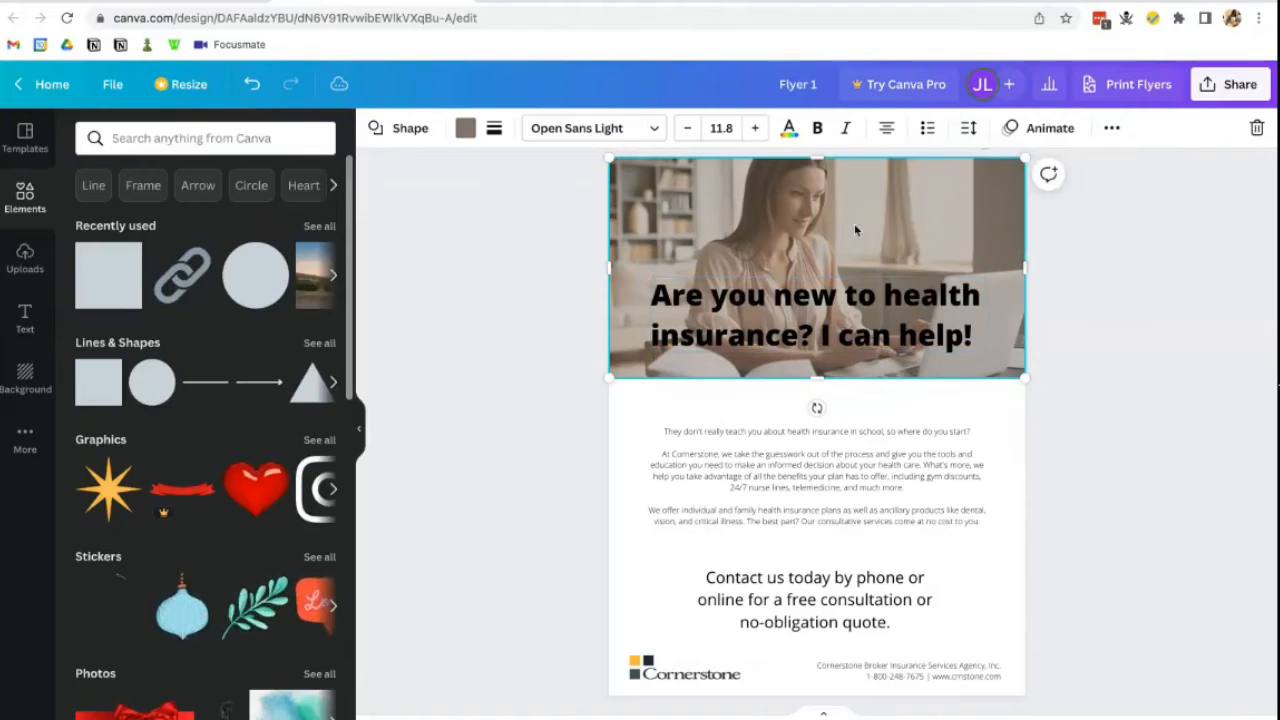
# - Recolour the overlay shape with a dark charcoal colour taken from the photo
pyautogui.click(465, 128)
pyautogui.click(137, 376)
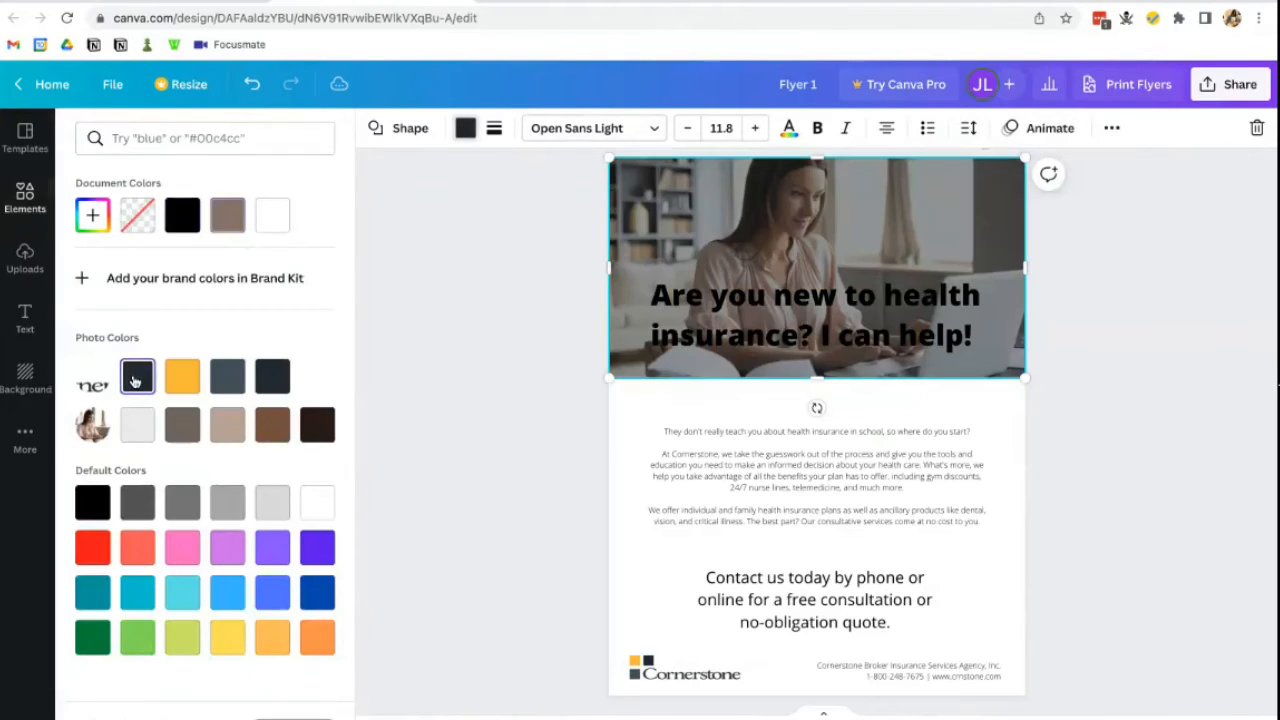
pyautogui.click(567, 290)
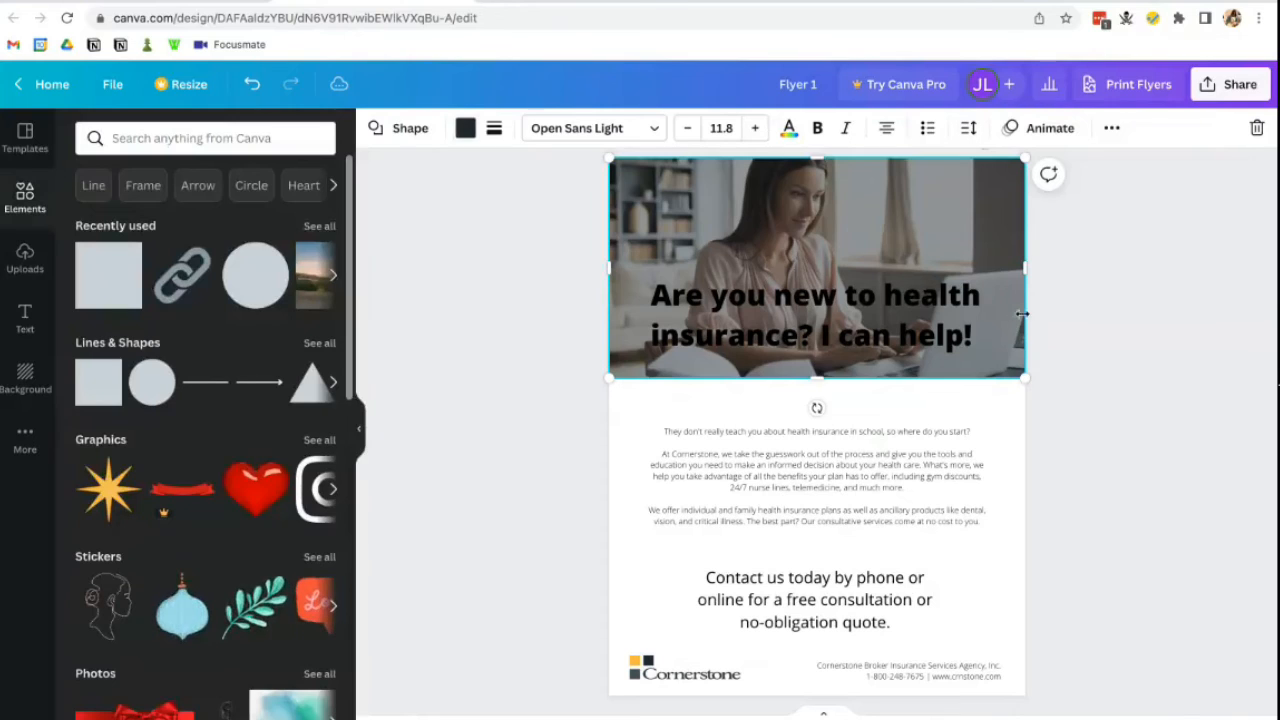
# - Make the headline text white
pyautogui.click(905, 320)
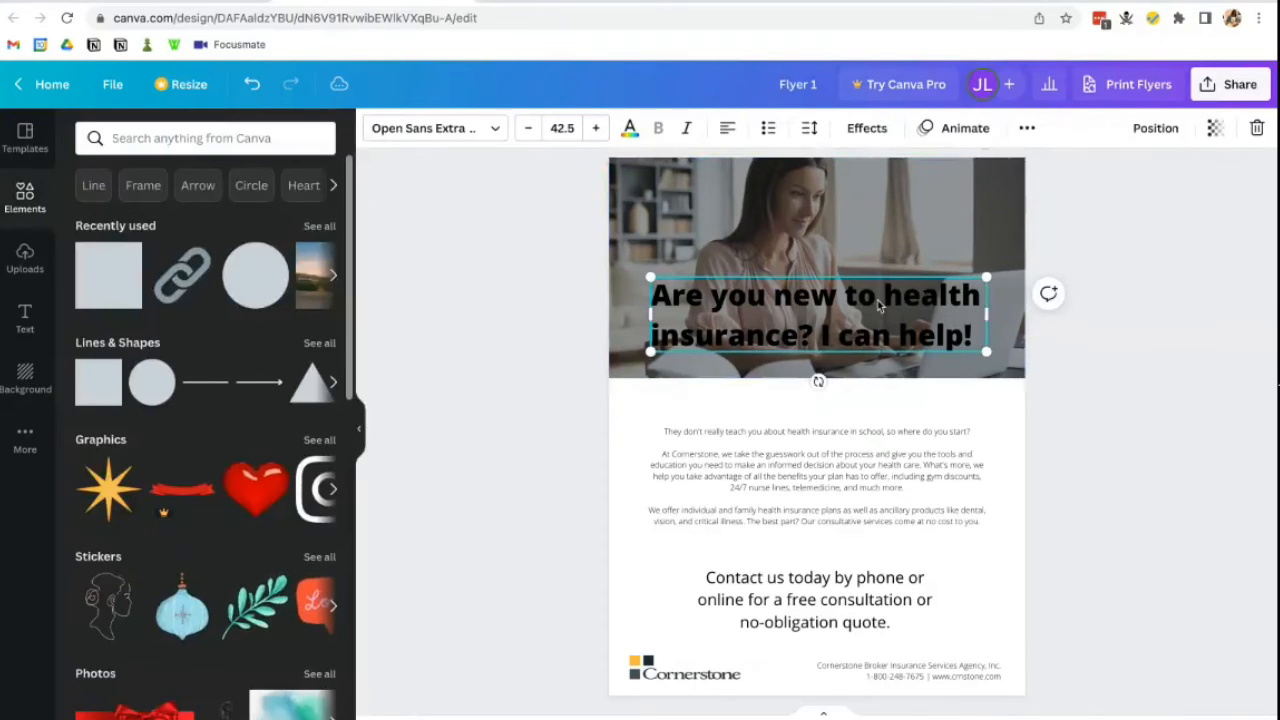
pyautogui.click(630, 129)
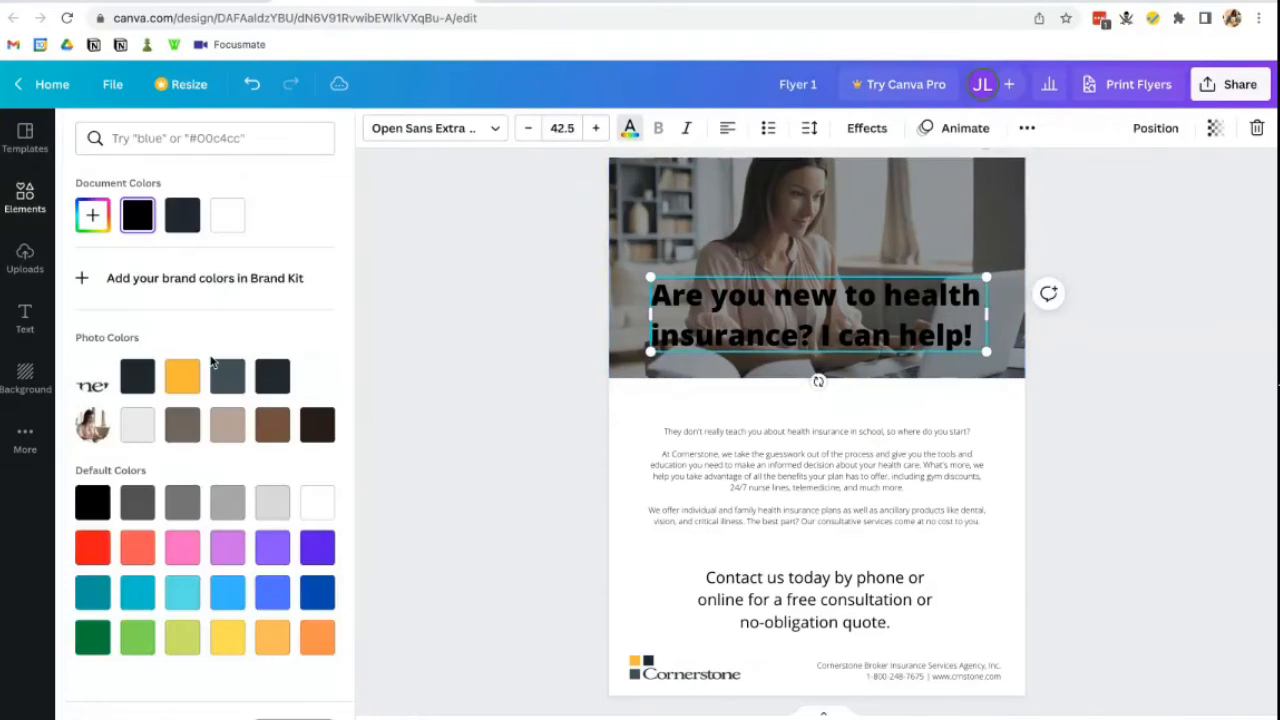
pyautogui.click(230, 216)
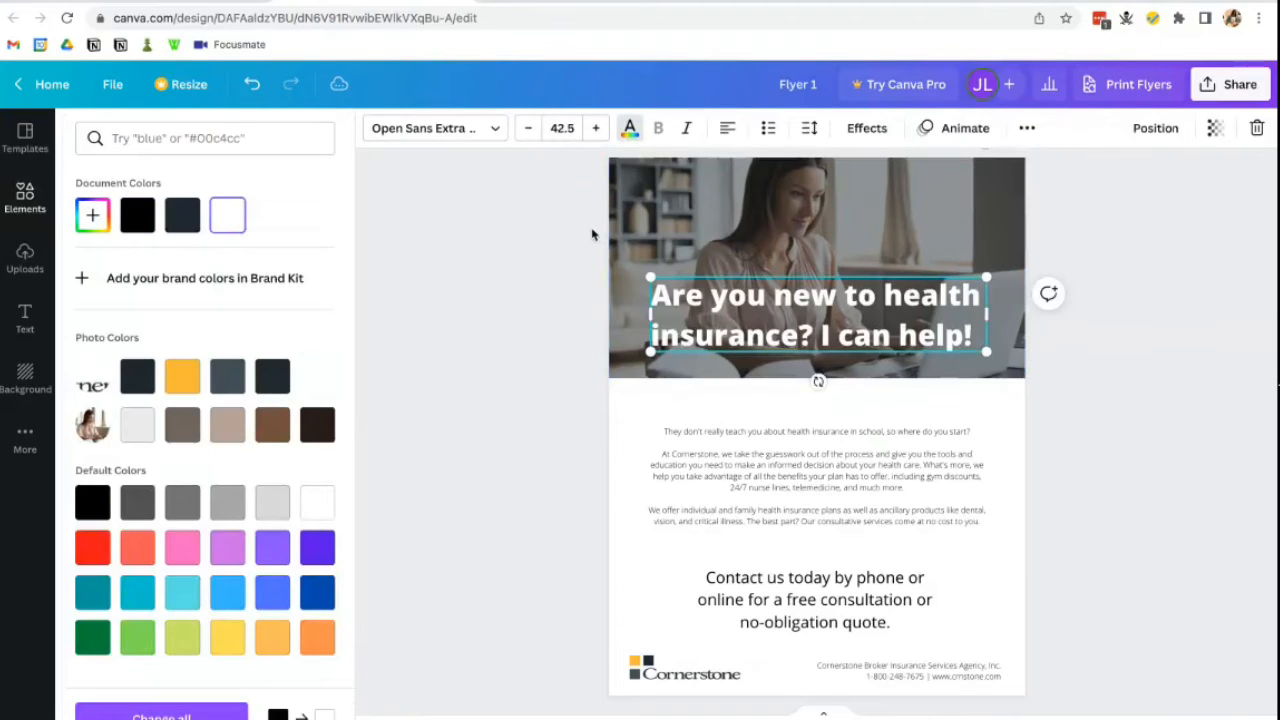
pyautogui.press('Escape')
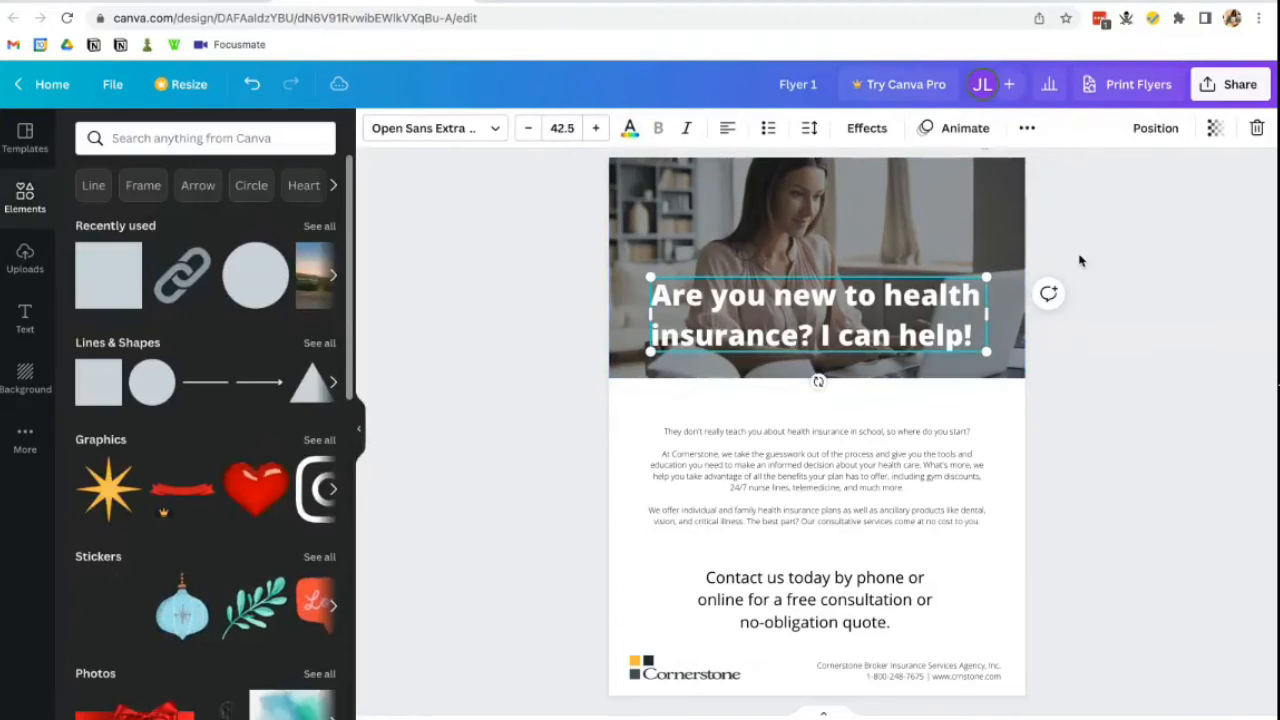
pyautogui.click(1084, 285)
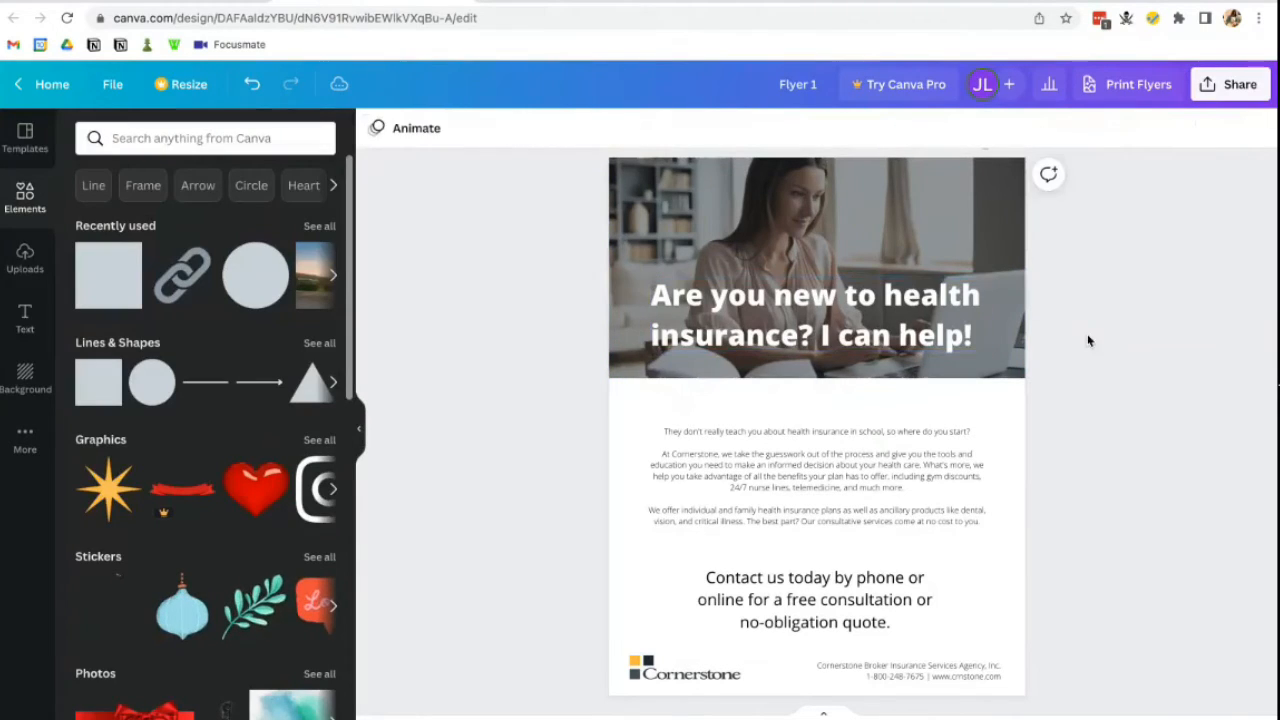
pyautogui.click(872, 323)
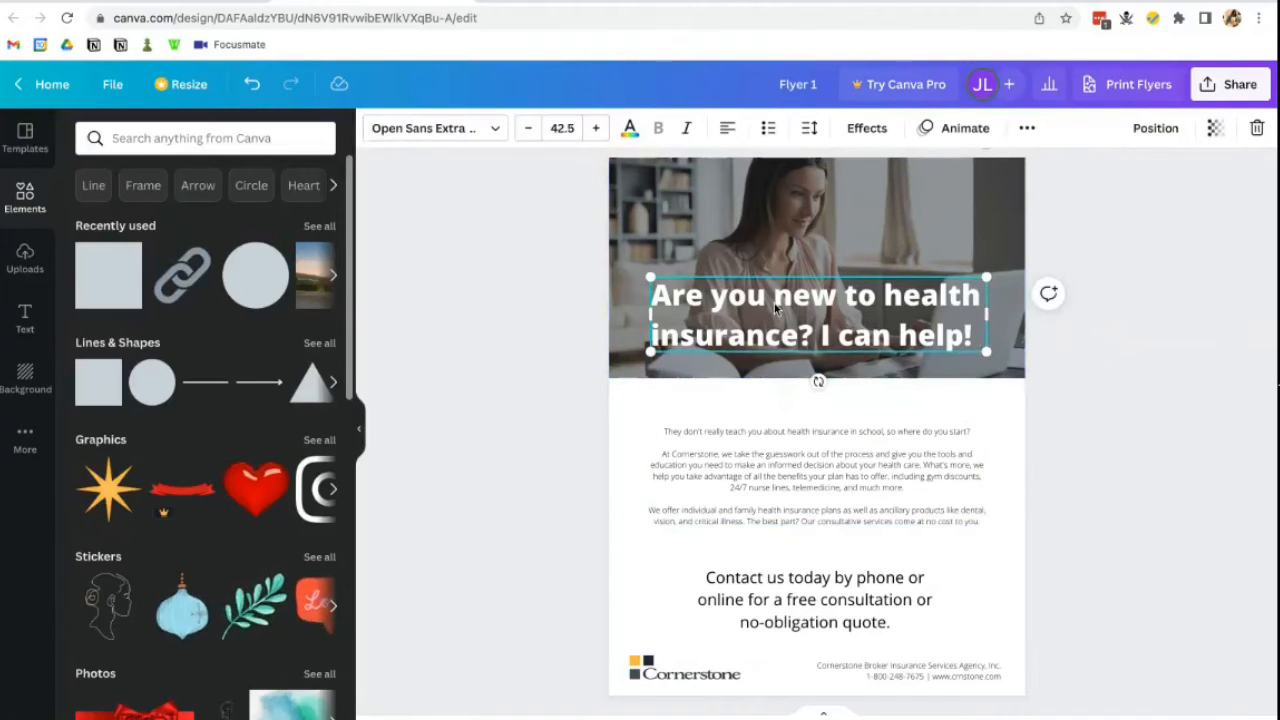
pyautogui.click(816, 372)
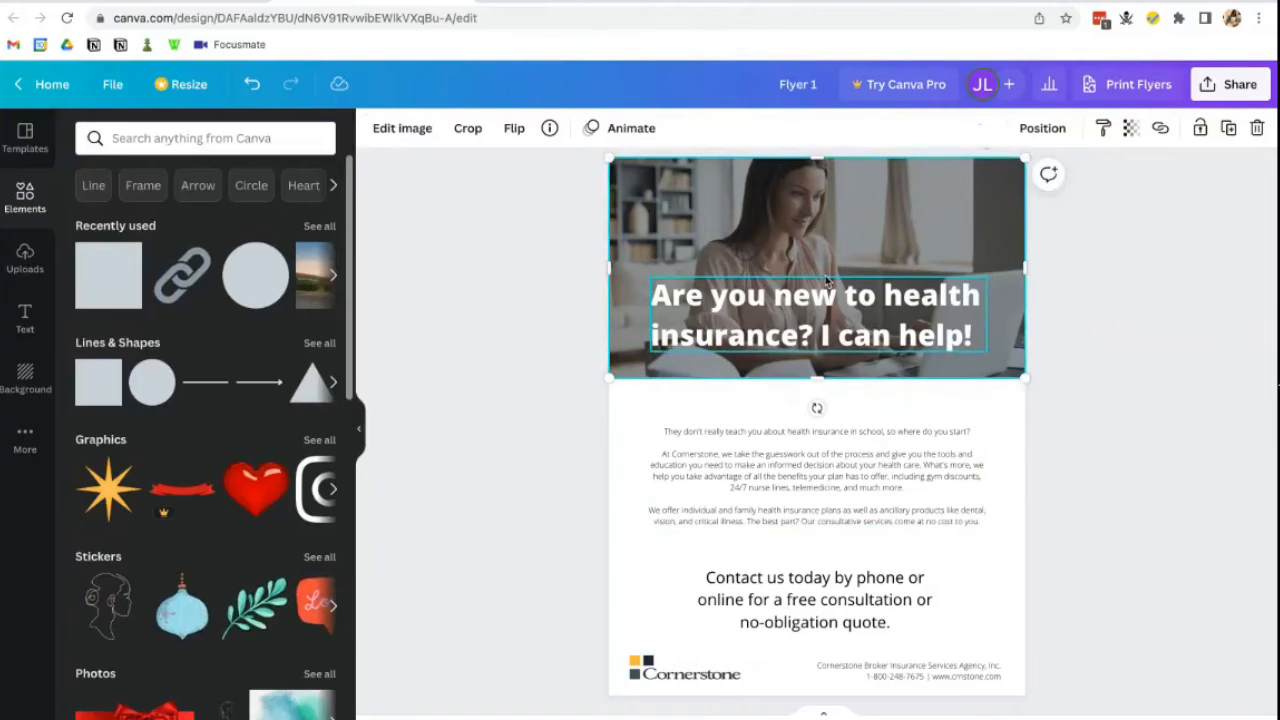
pyautogui.click(807, 345)
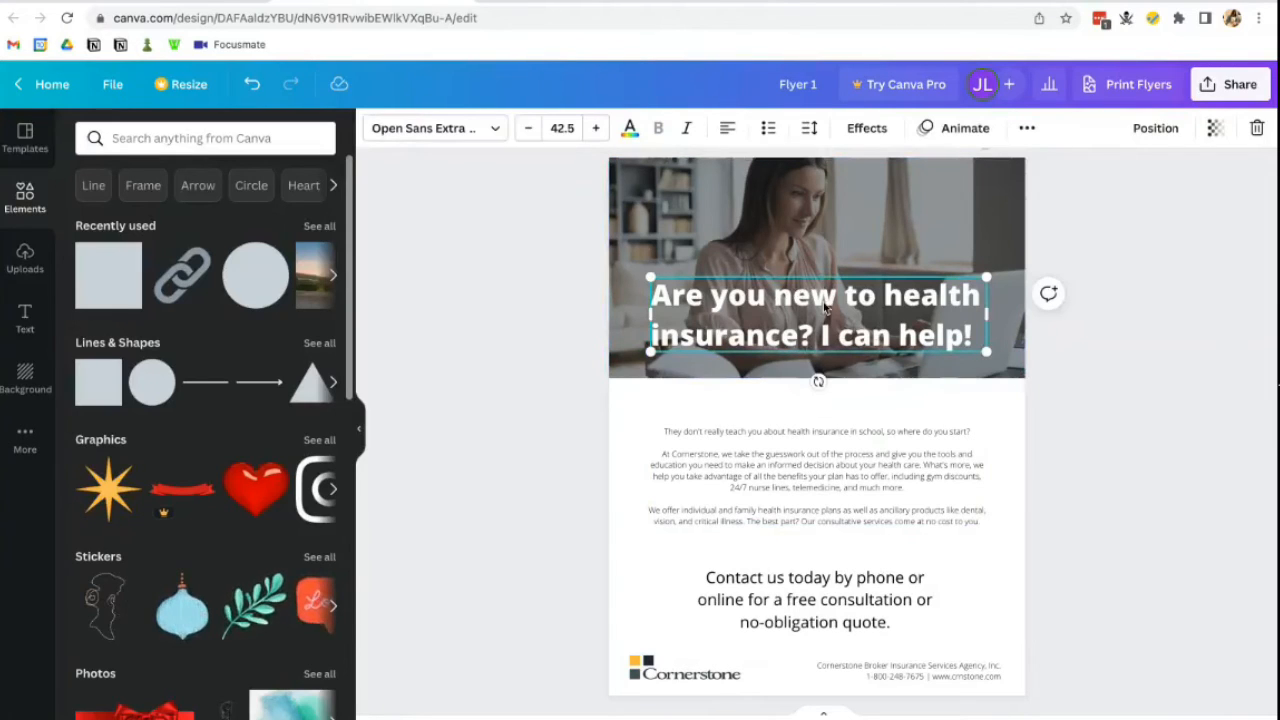
# - Give the headline a black Shadow effect
pyautogui.click(868, 130)
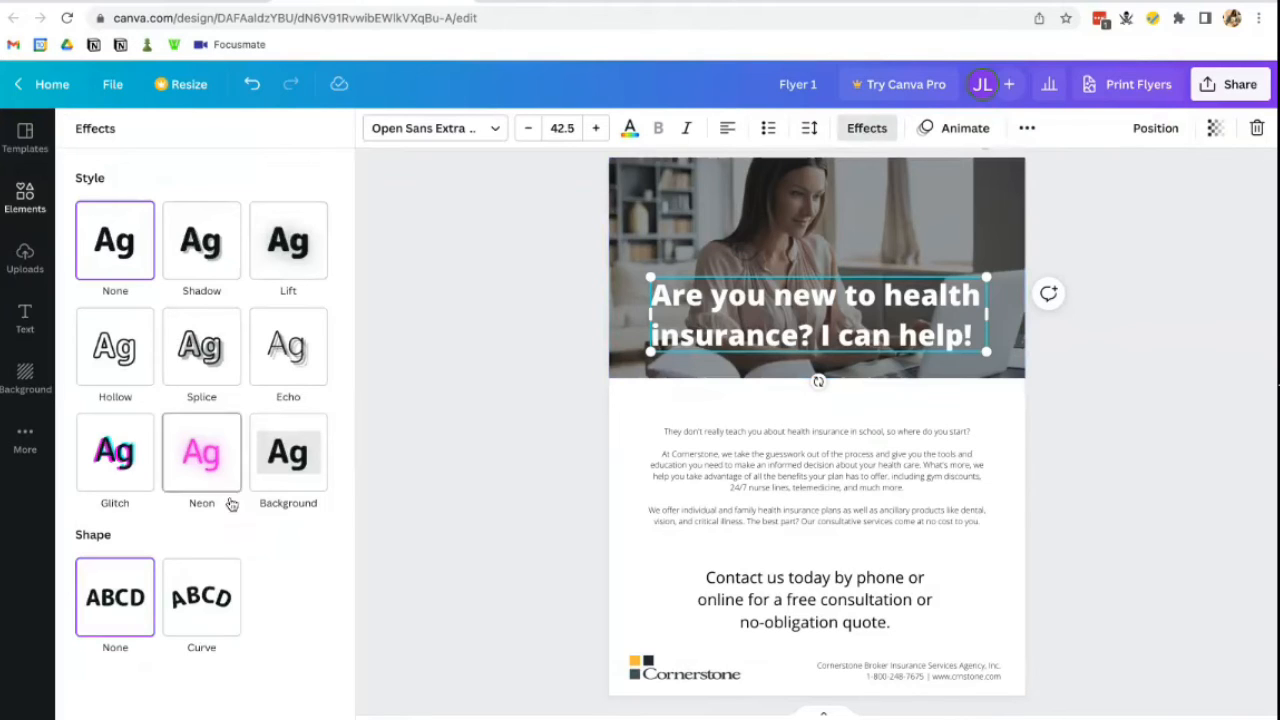
pyautogui.click(222, 252)
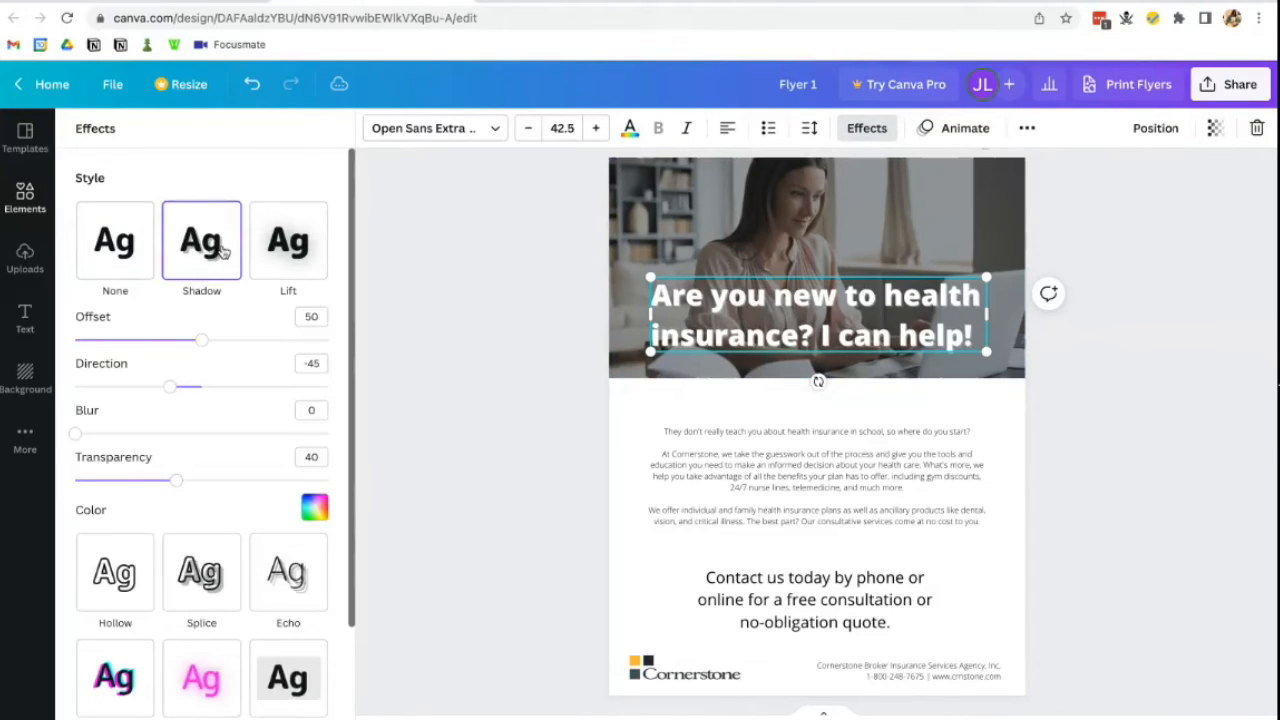
pyautogui.click(315, 508)
pyautogui.click(95, 335)
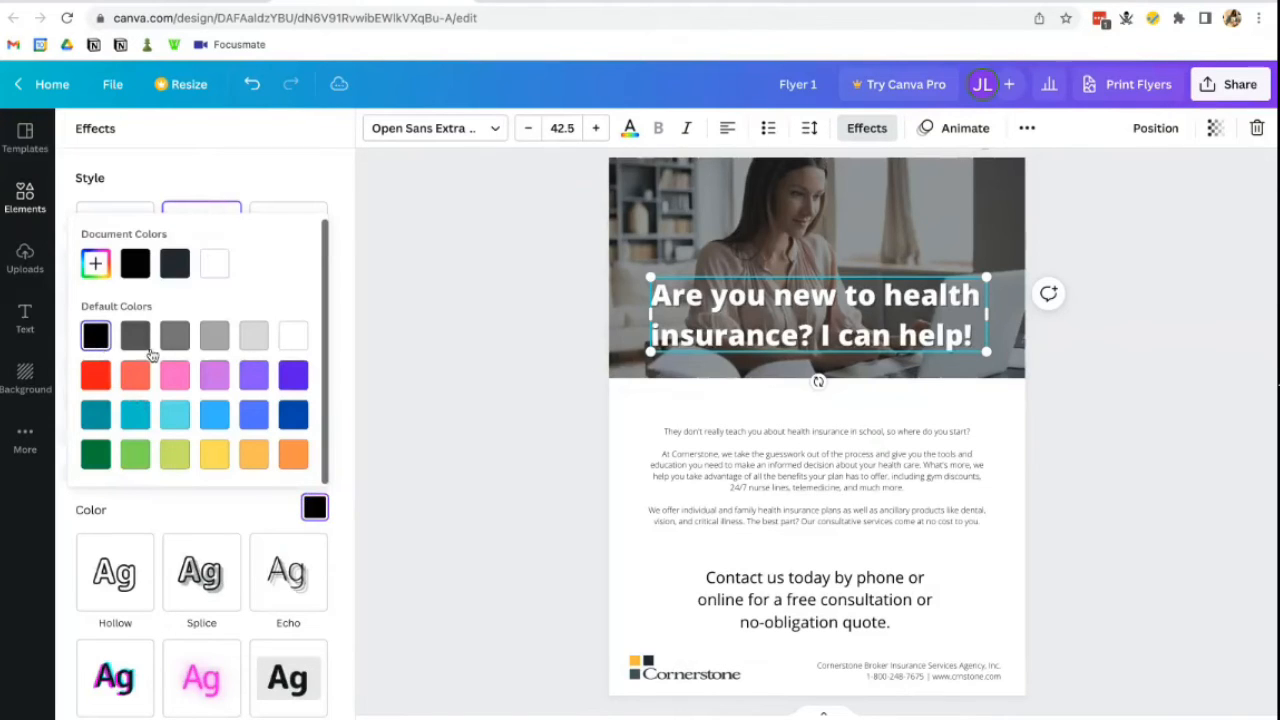
pyautogui.click(437, 514)
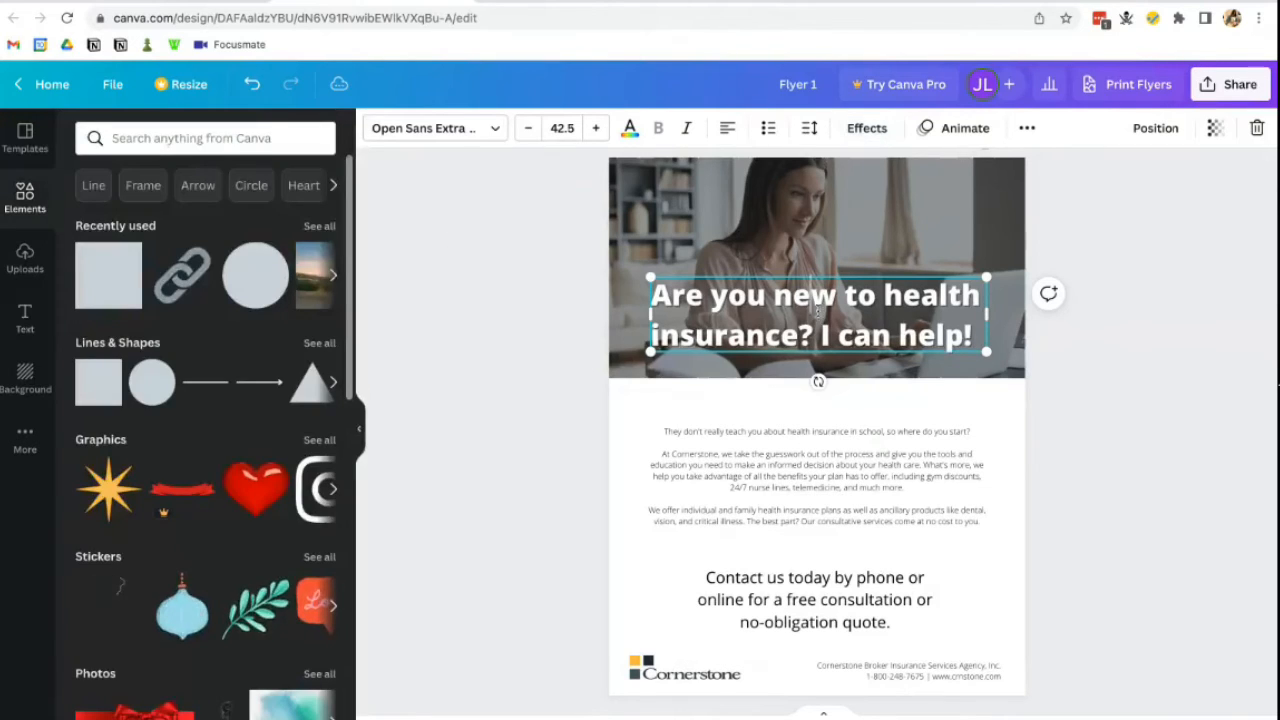
# - Raise the headline shadow's transparency slightly for a subtler effect
pyautogui.click(816, 368)
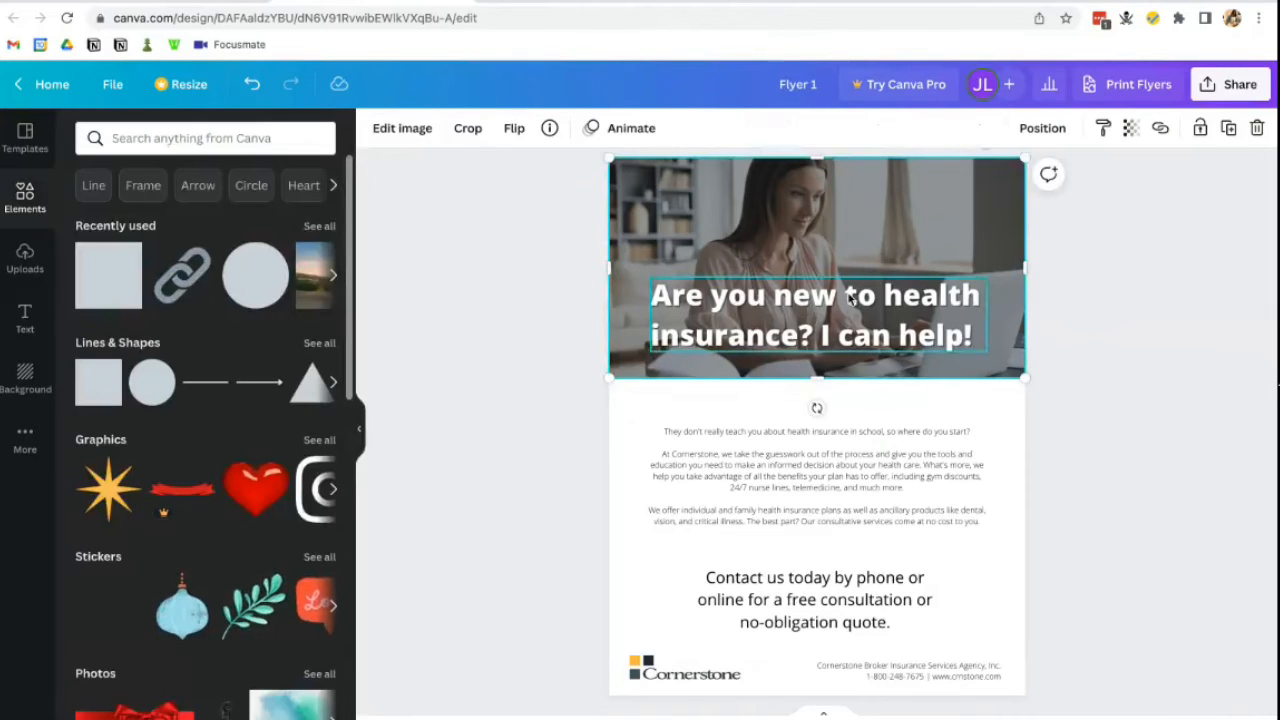
pyautogui.click(849, 297)
pyautogui.click(862, 130)
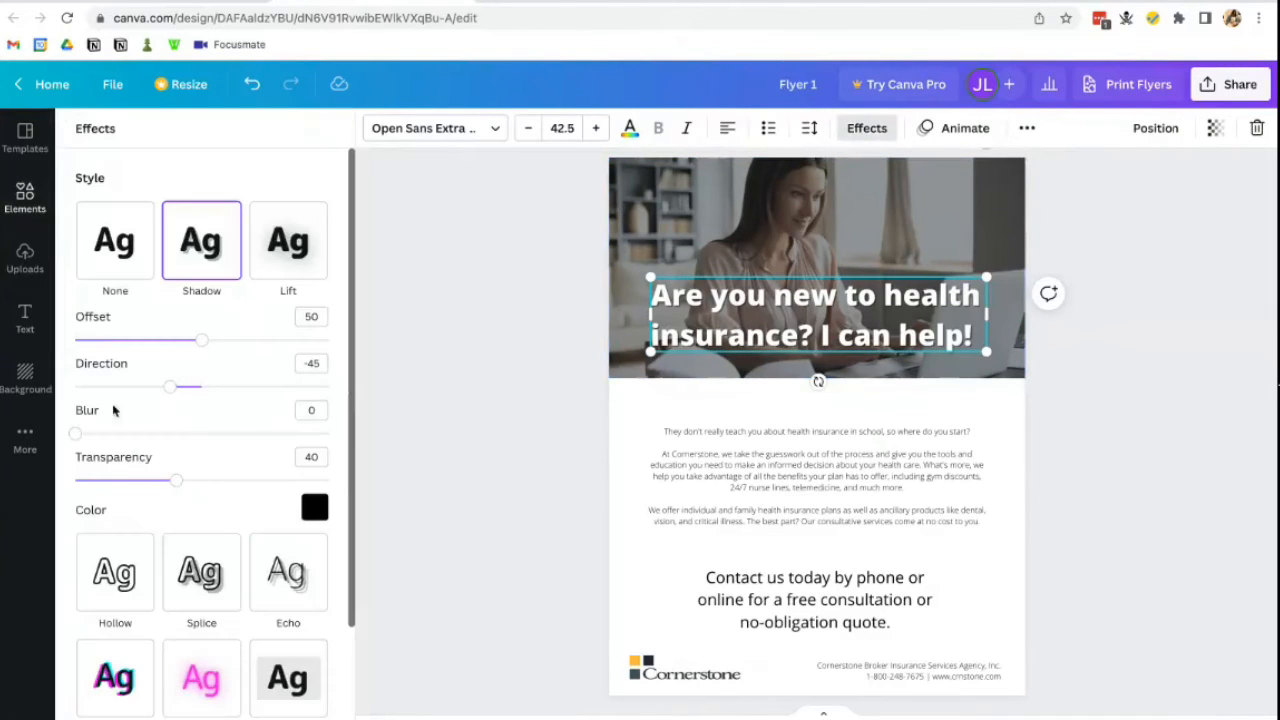
pyautogui.moveTo(176, 480); pyautogui.dragTo(220, 481)
pyautogui.click(386, 443)
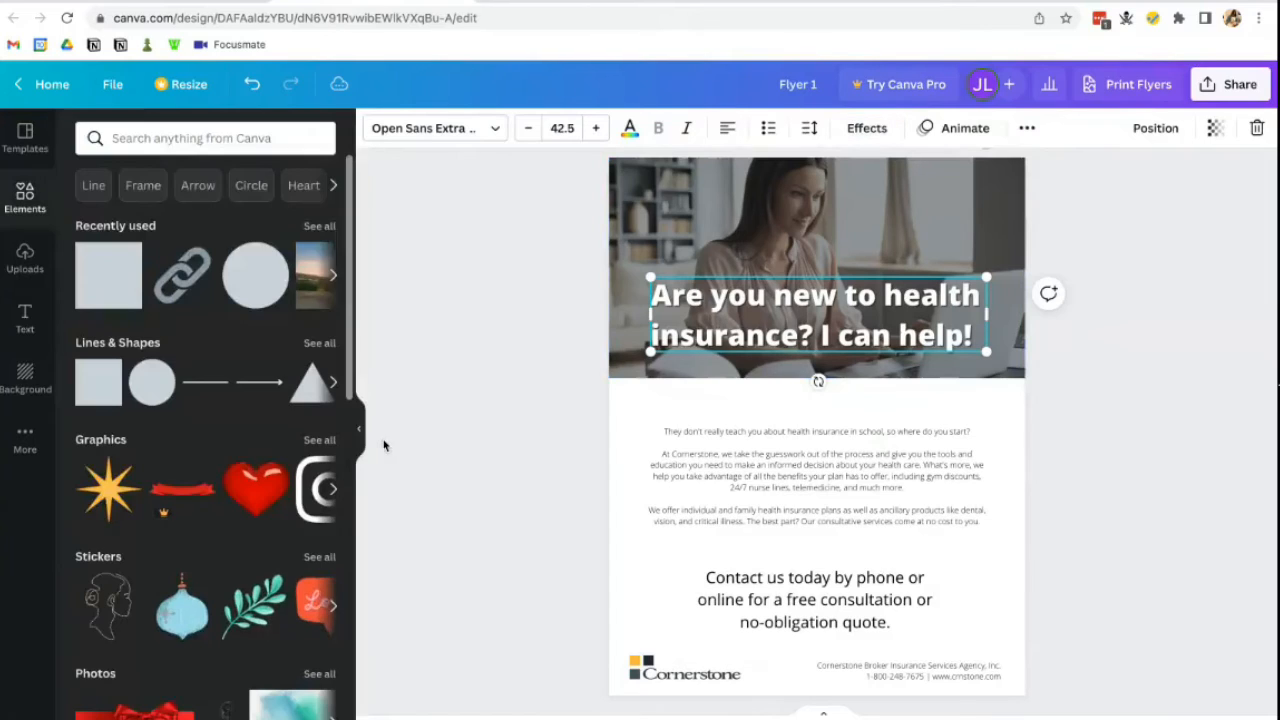
pyautogui.click(875, 271)
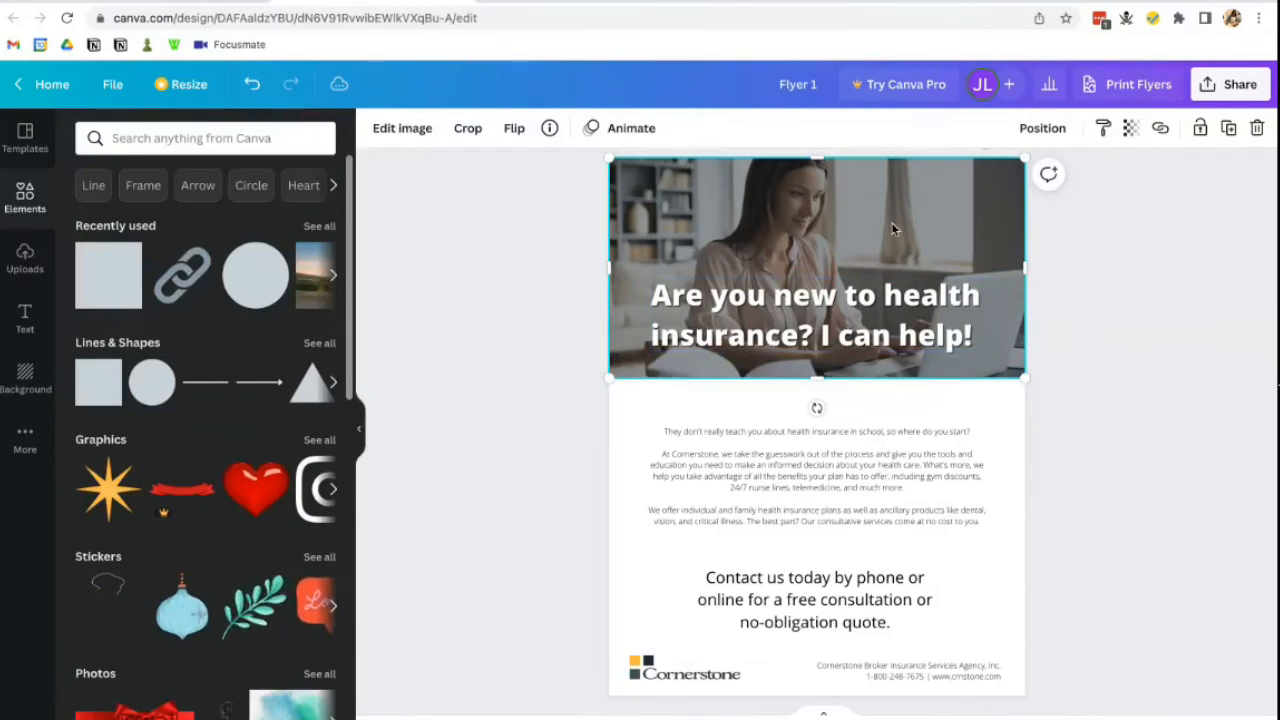
pyautogui.click(893, 229)
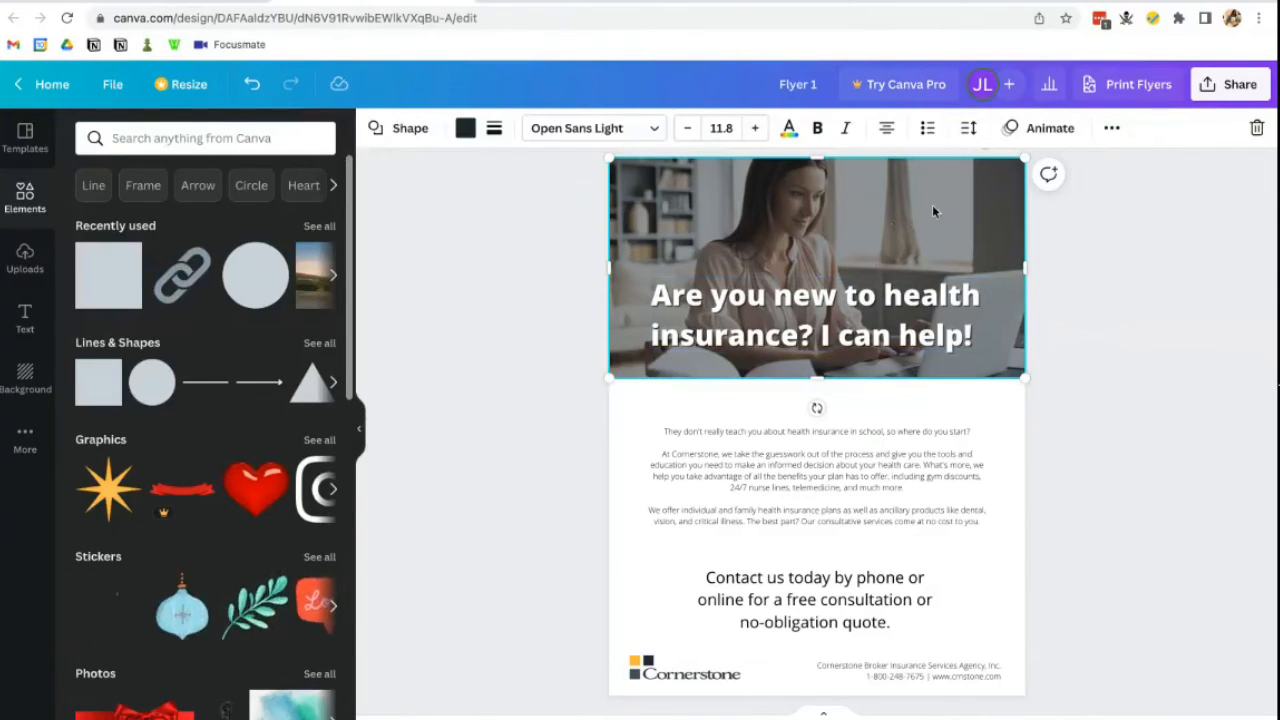
pyautogui.click(870, 310)
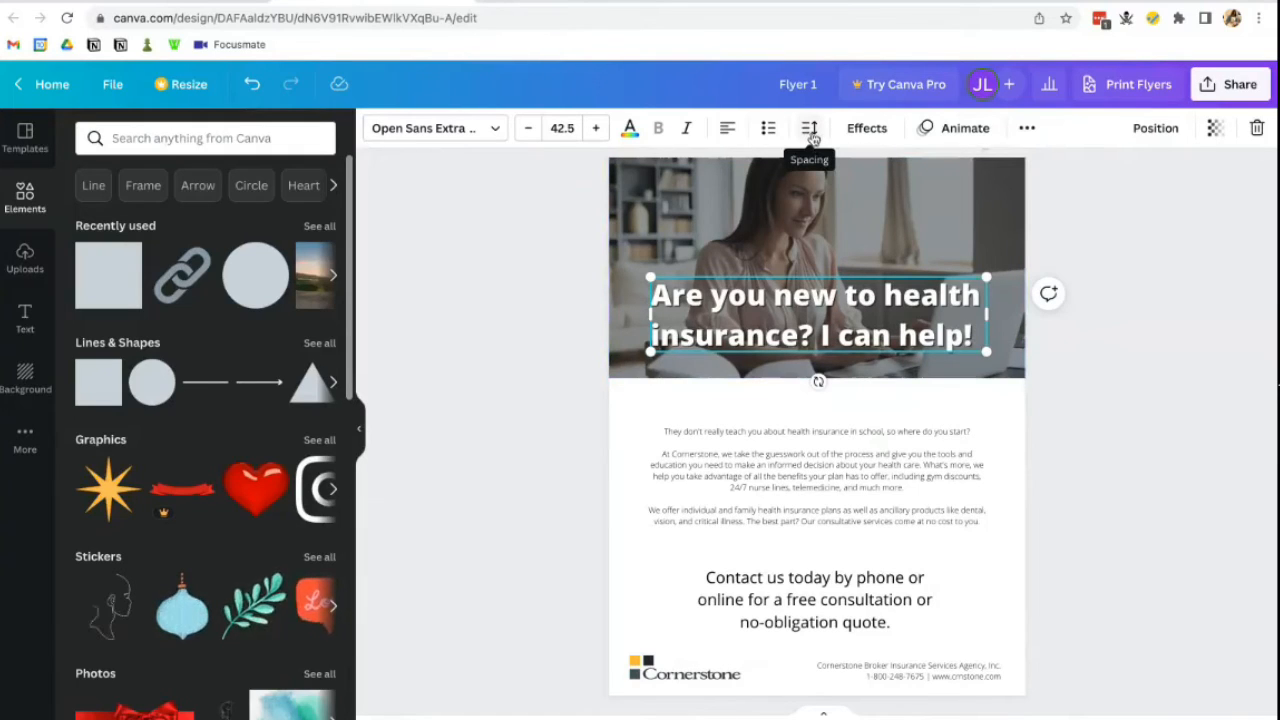
# - Tighten the headline's line spacing
pyautogui.click(811, 130)
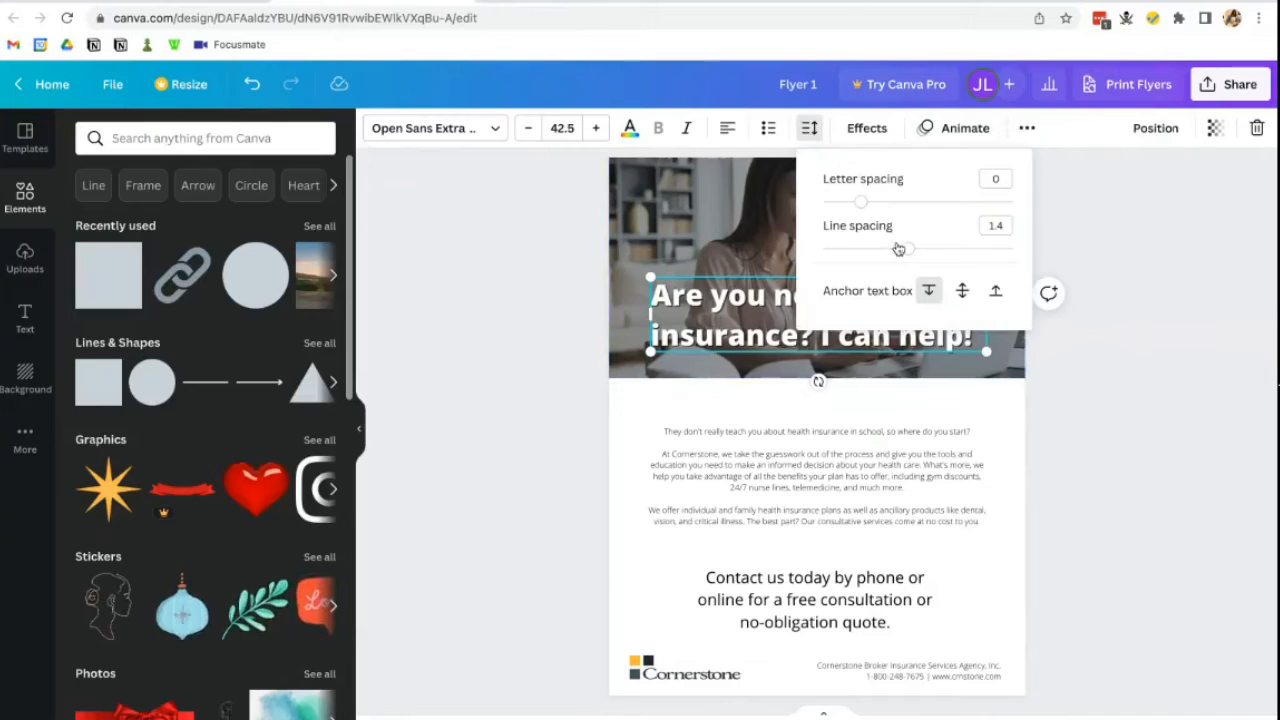
pyautogui.moveTo(902, 249); pyautogui.dragTo(886, 249)
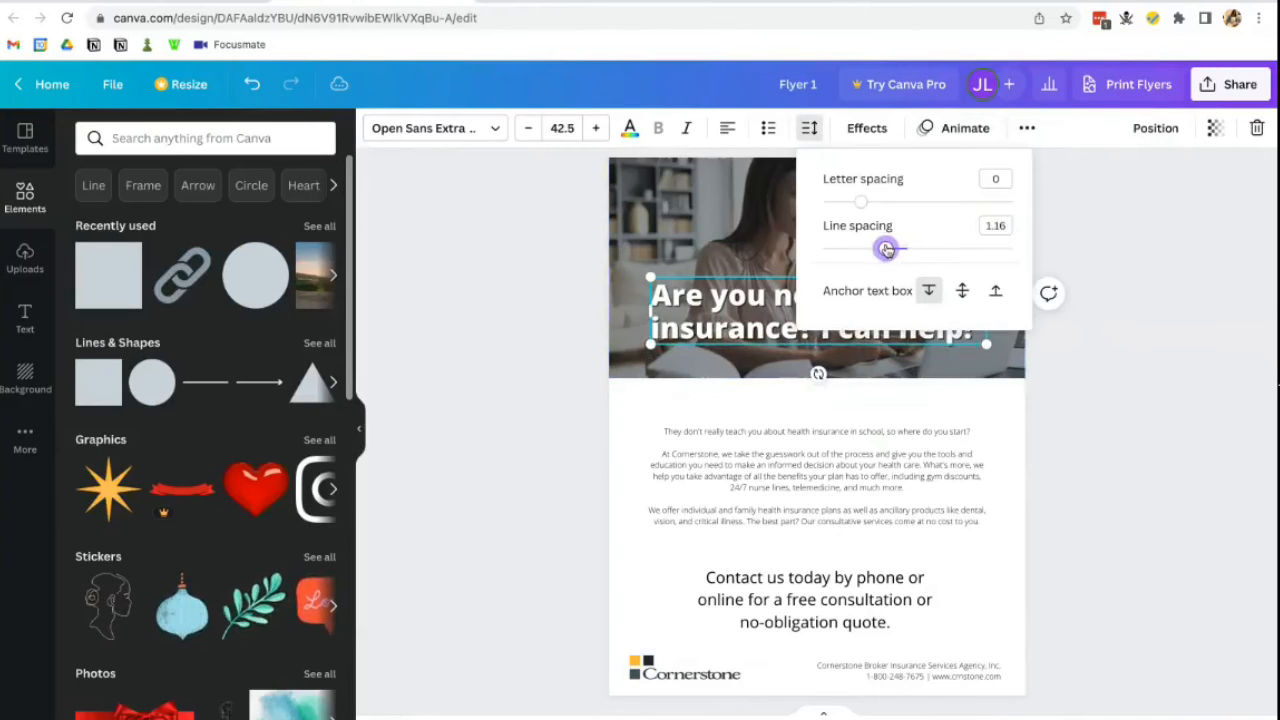
pyautogui.click(1119, 337)
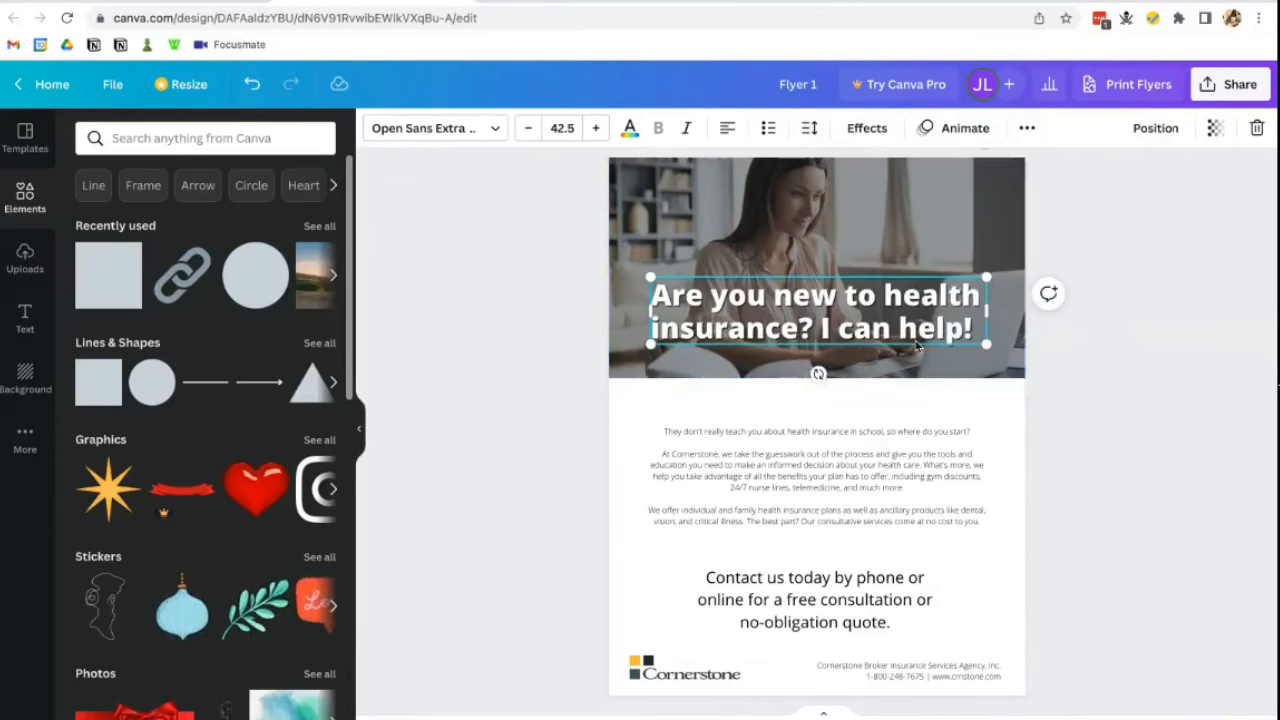
pyautogui.click(1187, 405)
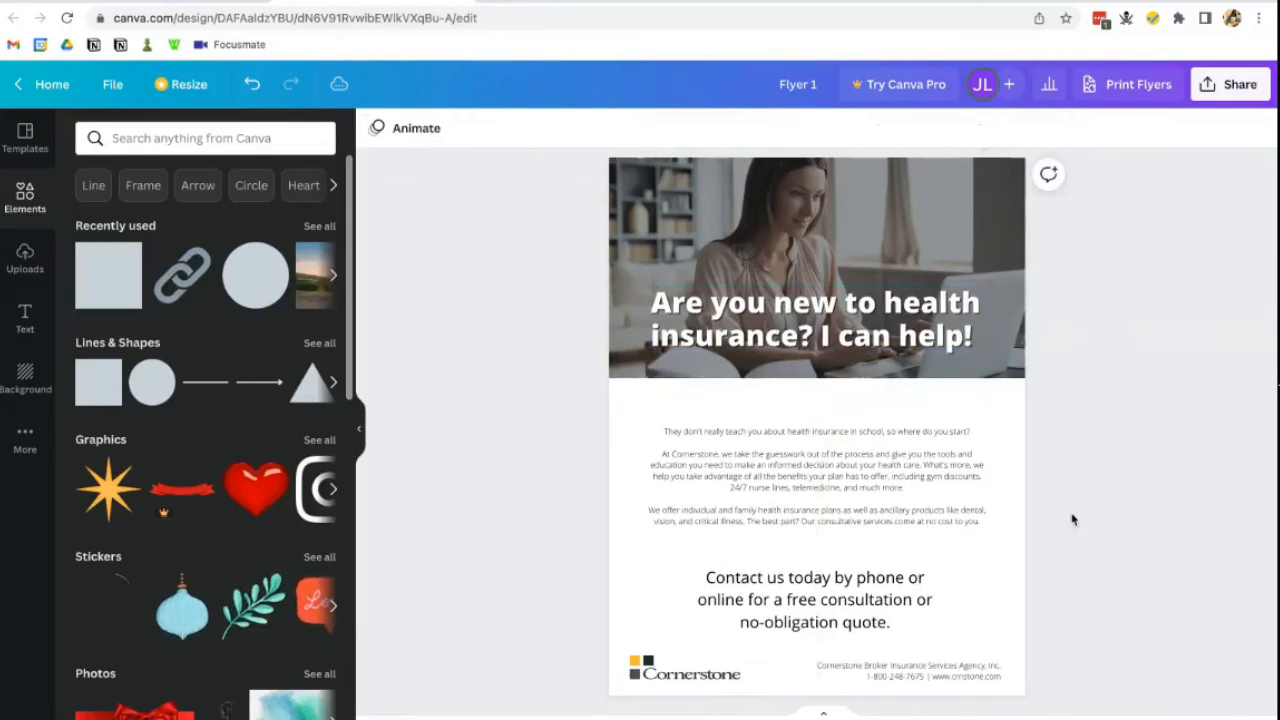
# - Set the dark header overlay's transparency to 40
pyautogui.click(934, 247)
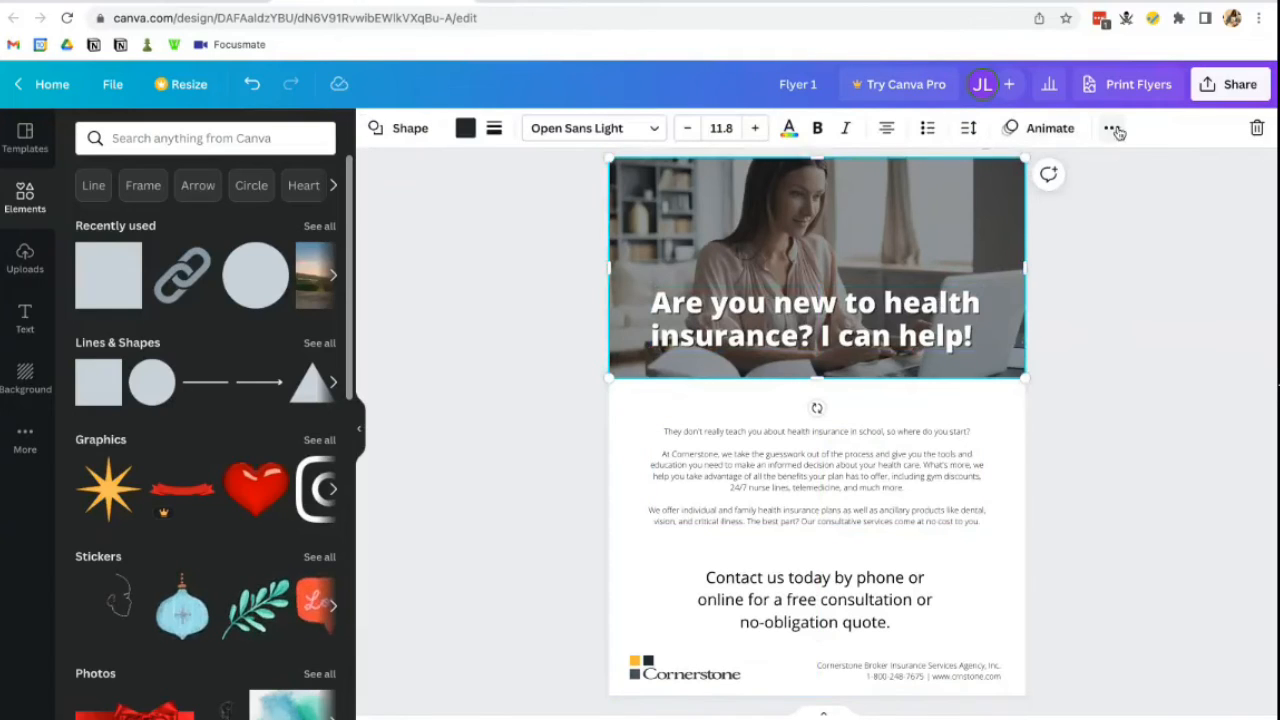
pyautogui.click(1112, 128)
pyautogui.click(1005, 168)
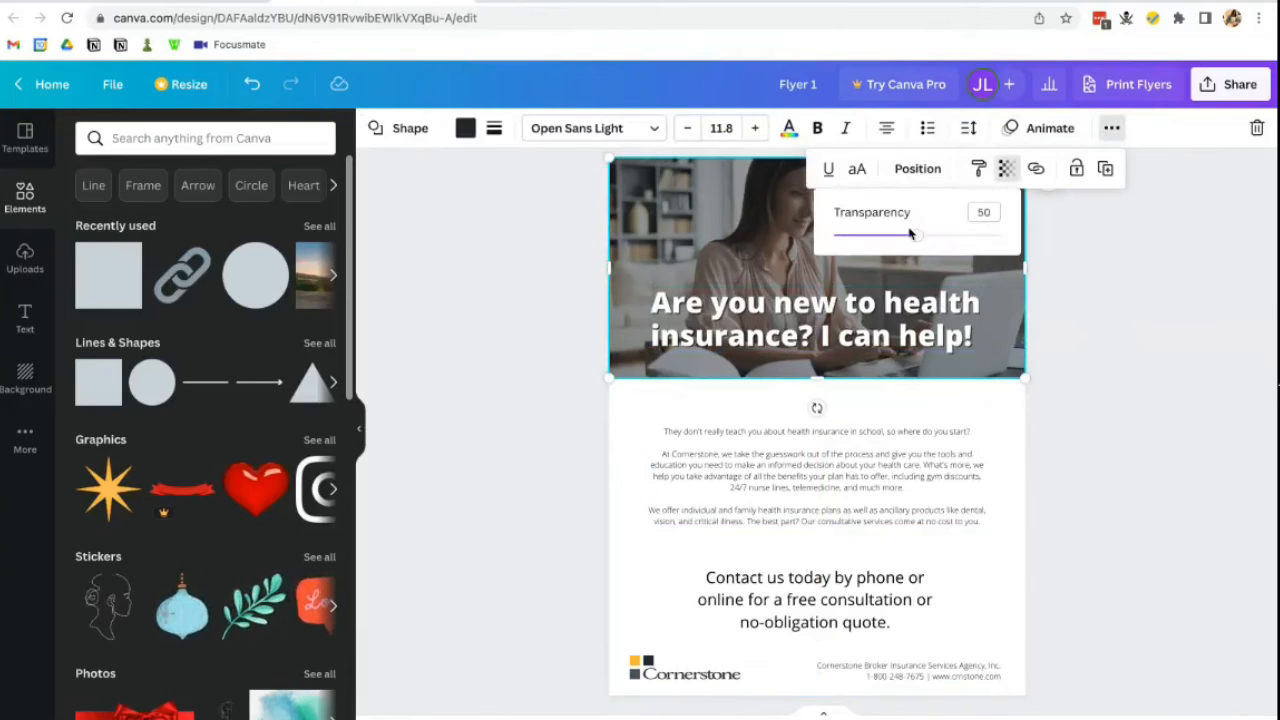
pyautogui.moveTo(912, 238); pyautogui.dragTo(897, 233)
pyautogui.click(1064, 328)
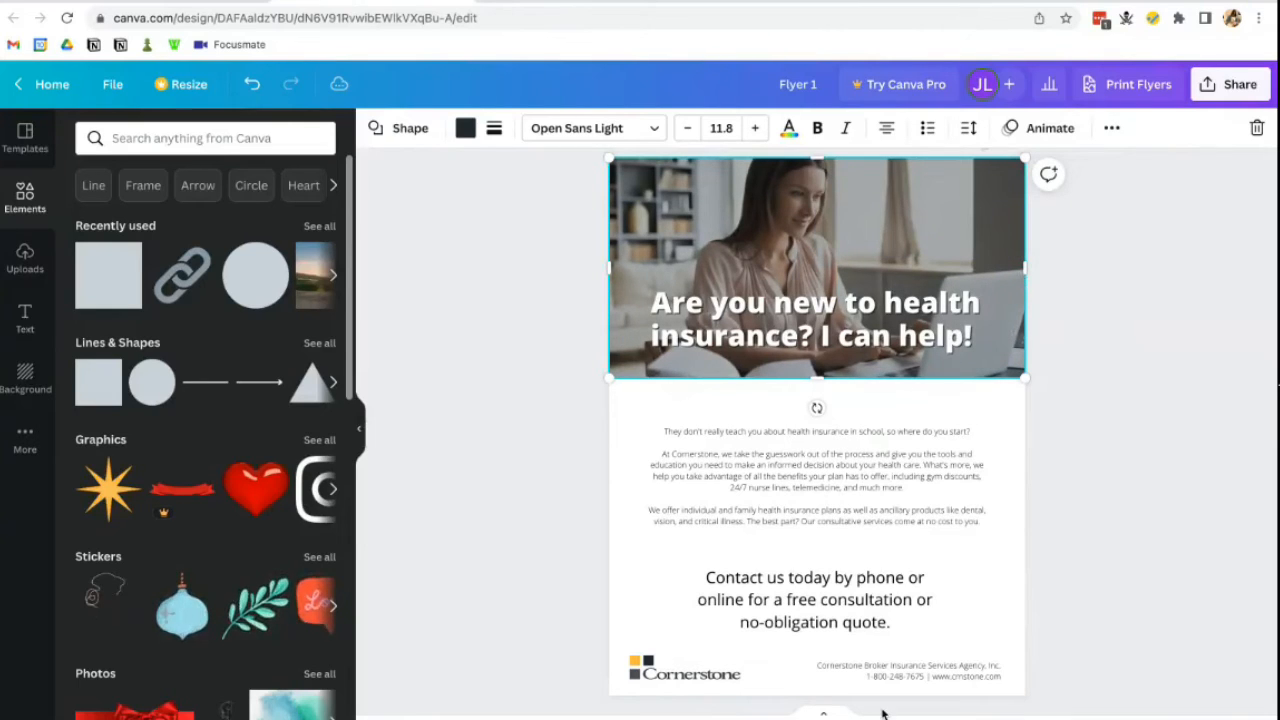
pyautogui.click(1118, 510)
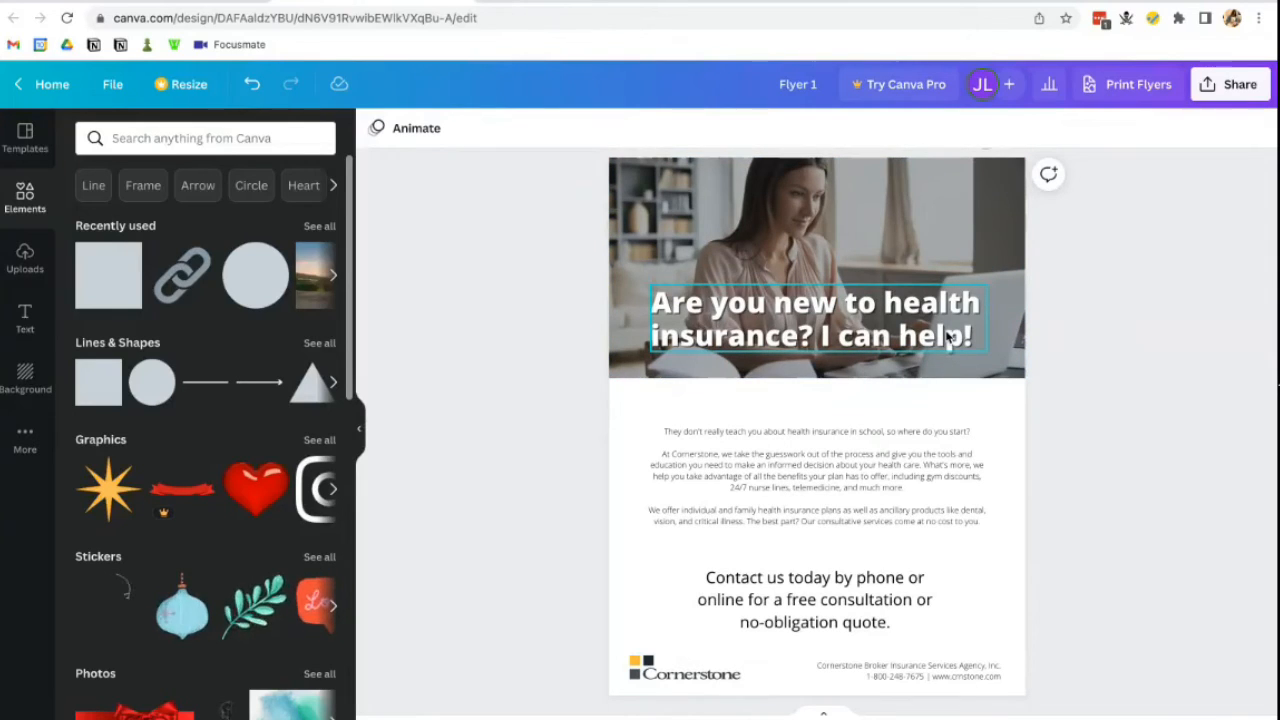
# - Change the headline font to Noto Serif and make it bold
pyautogui.click(962, 455)
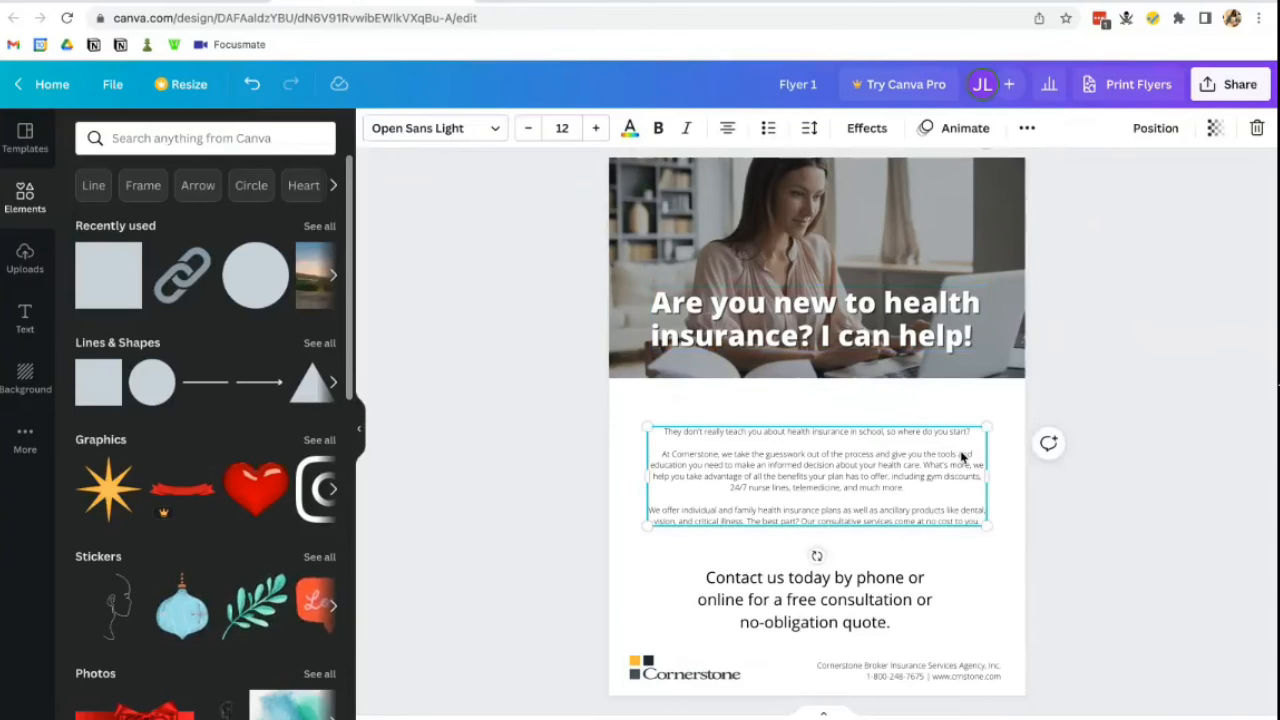
pyautogui.click(868, 345)
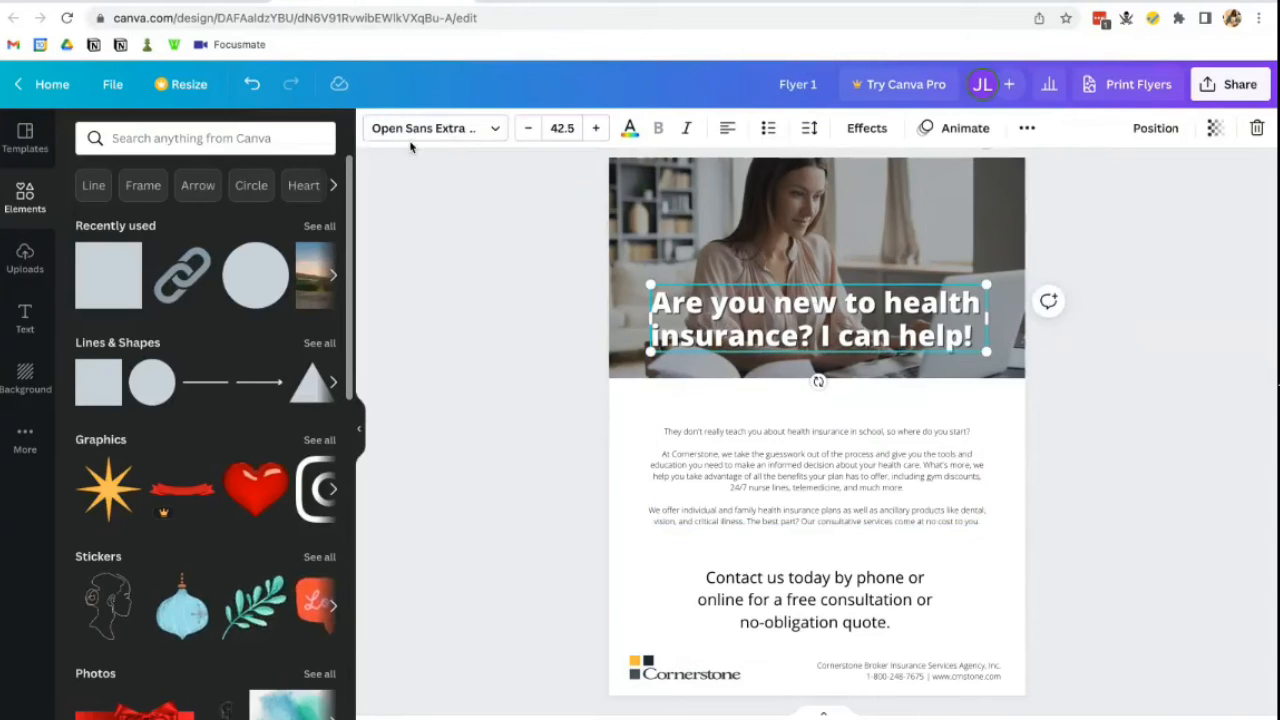
pyautogui.click(438, 132)
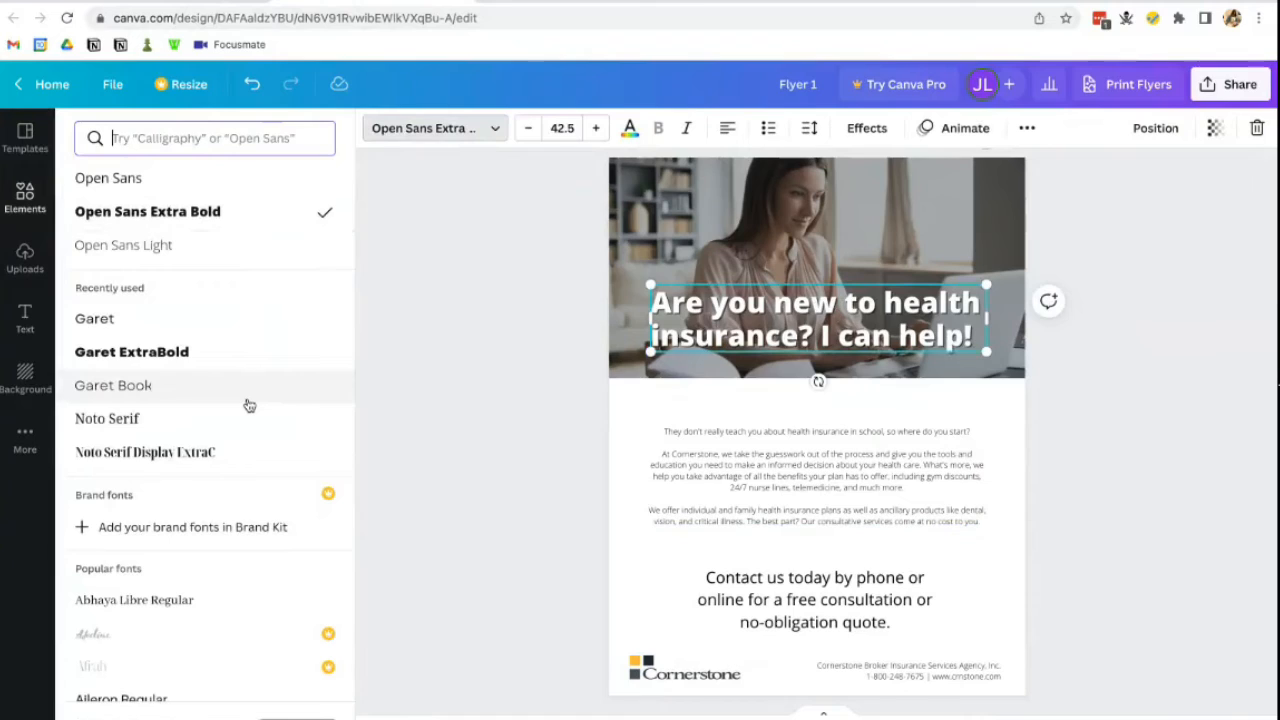
pyautogui.click(248, 416)
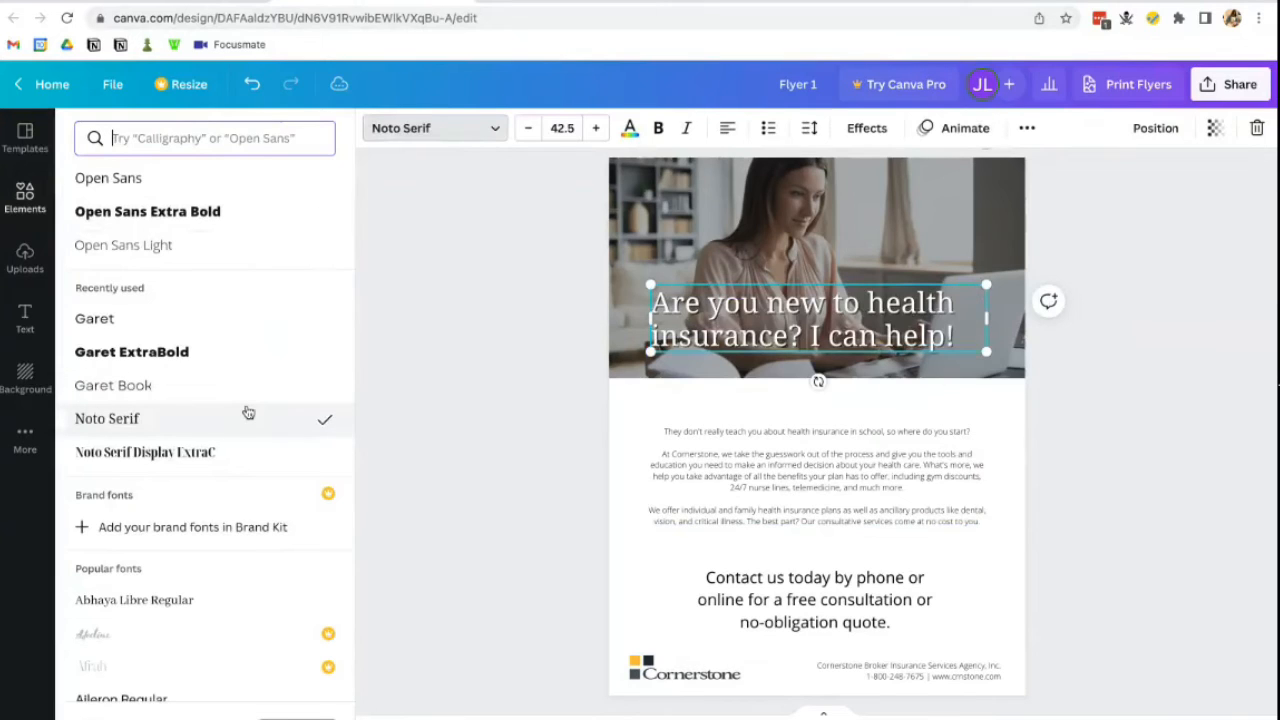
pyautogui.click(659, 129)
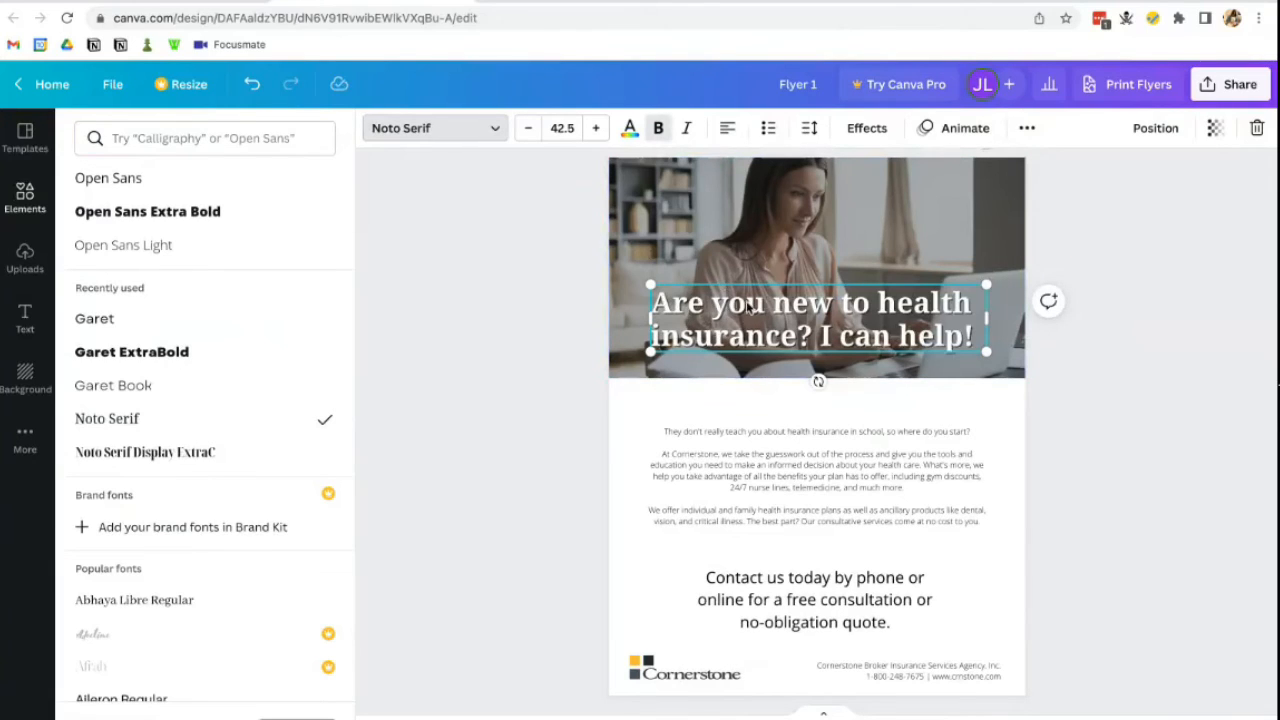
pyautogui.click(819, 458)
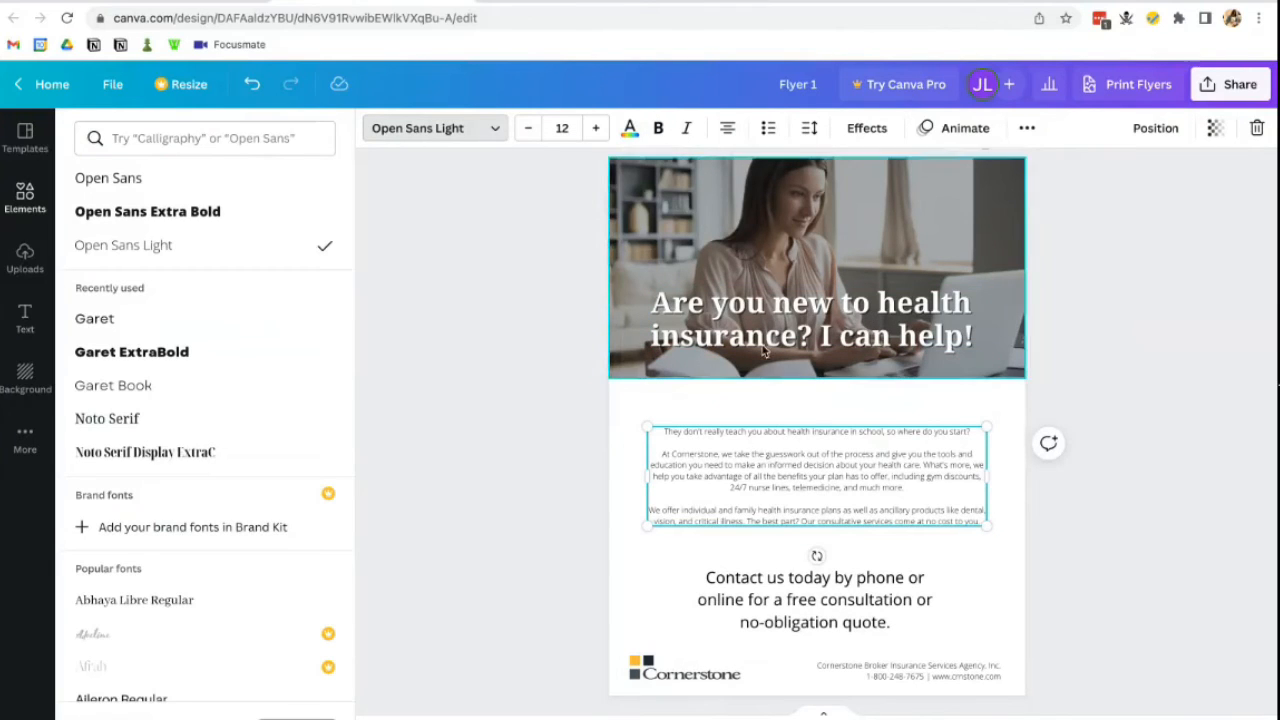
# - Move the body text box up slightly and set its font to Garet Book
pyautogui.moveTo(786, 452); pyautogui.dragTo(786, 425)
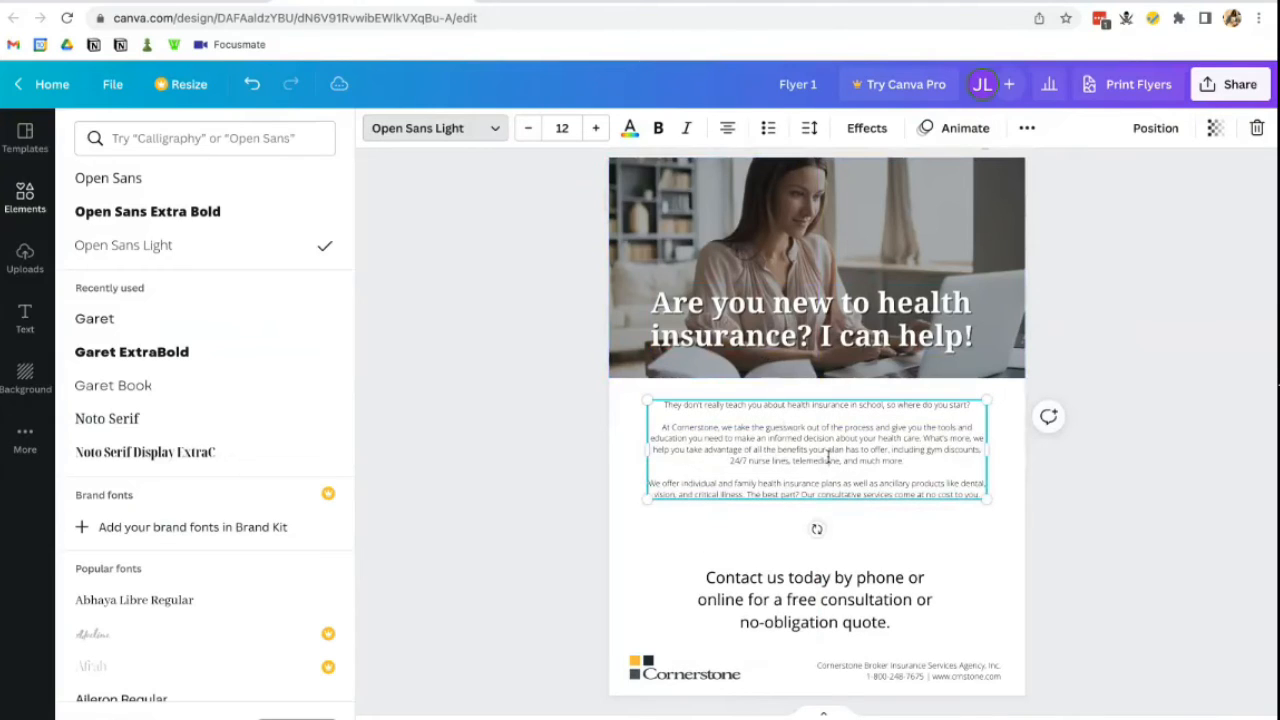
pyautogui.click(166, 318)
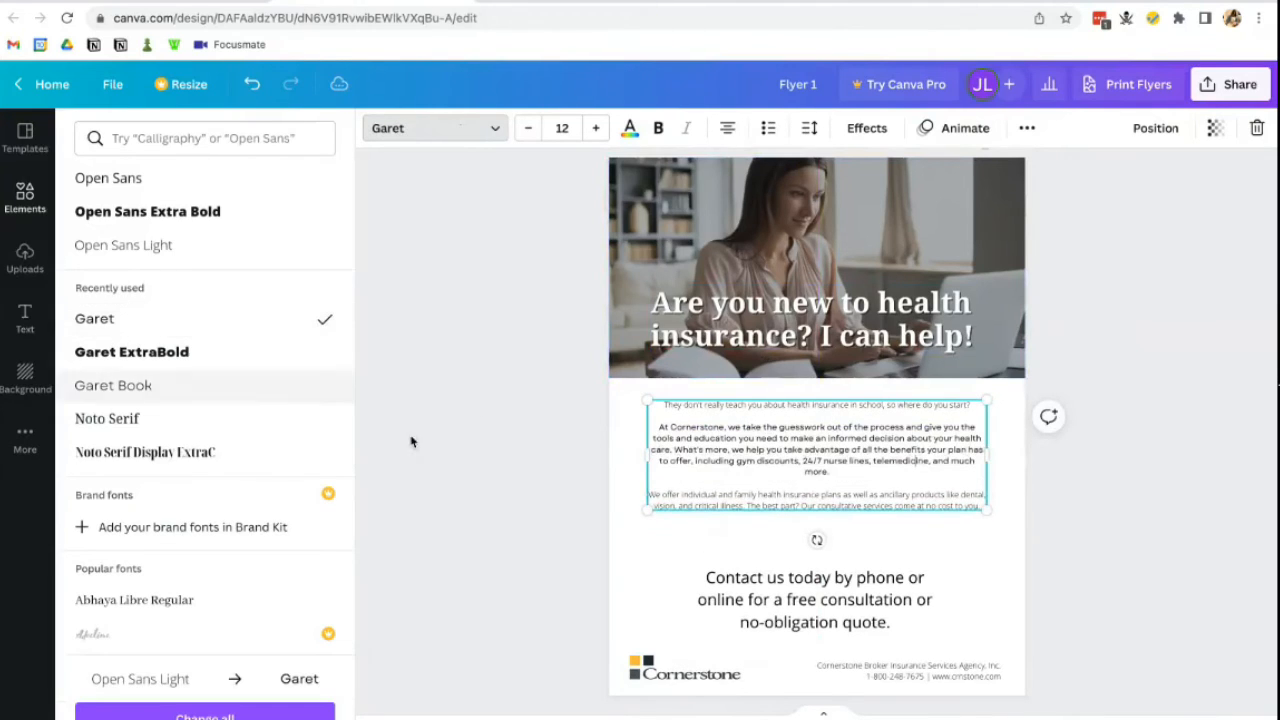
pyautogui.click(681, 401)
pyautogui.click(686, 399)
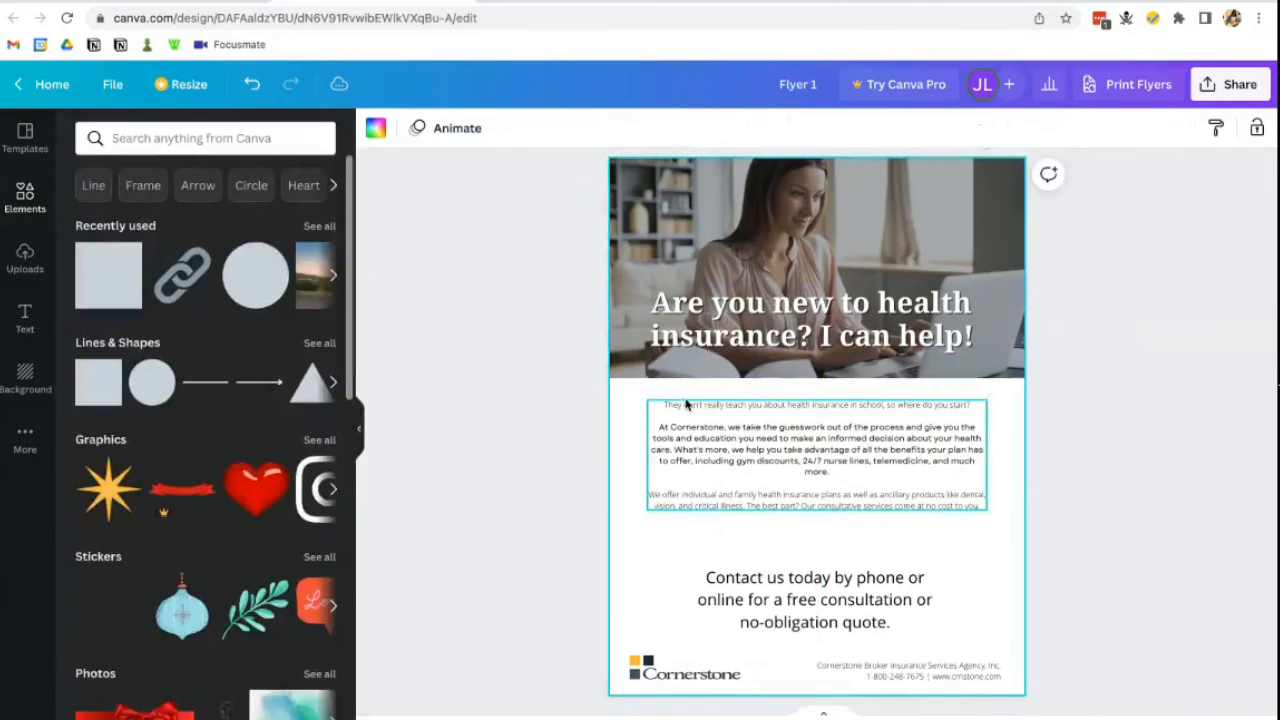
pyautogui.click(686, 404)
pyautogui.click(422, 132)
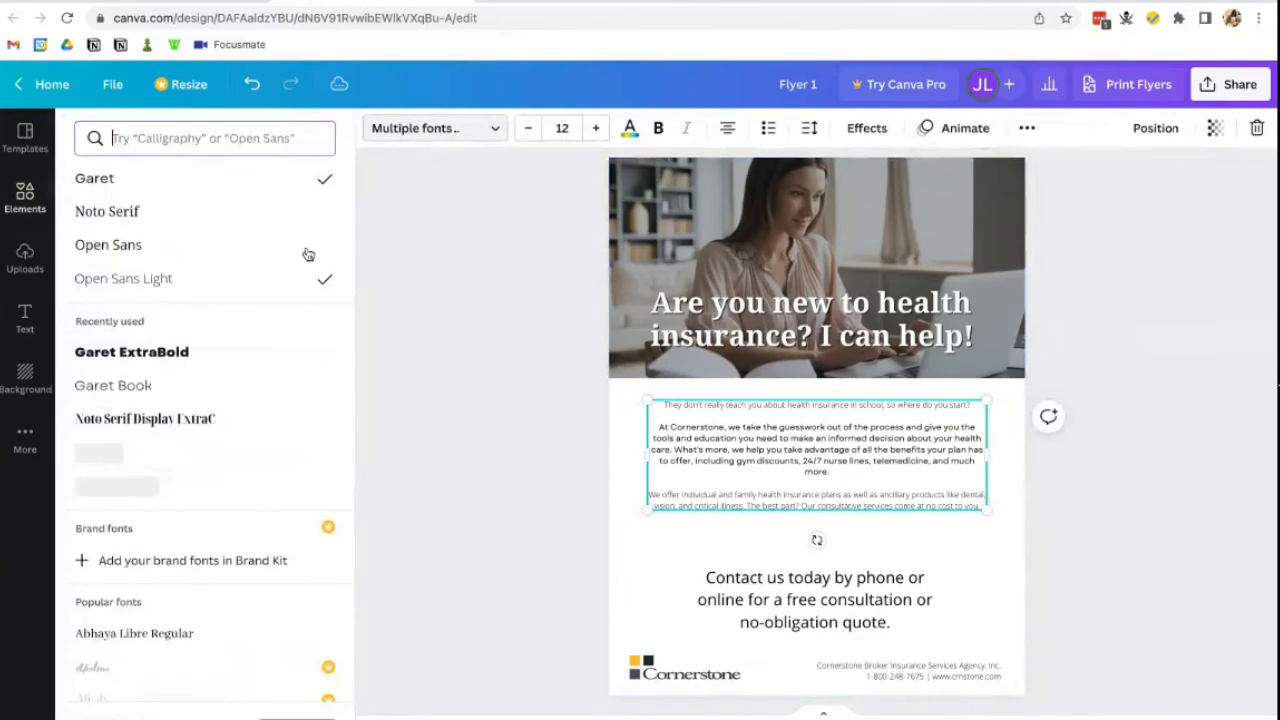
pyautogui.click(113, 386)
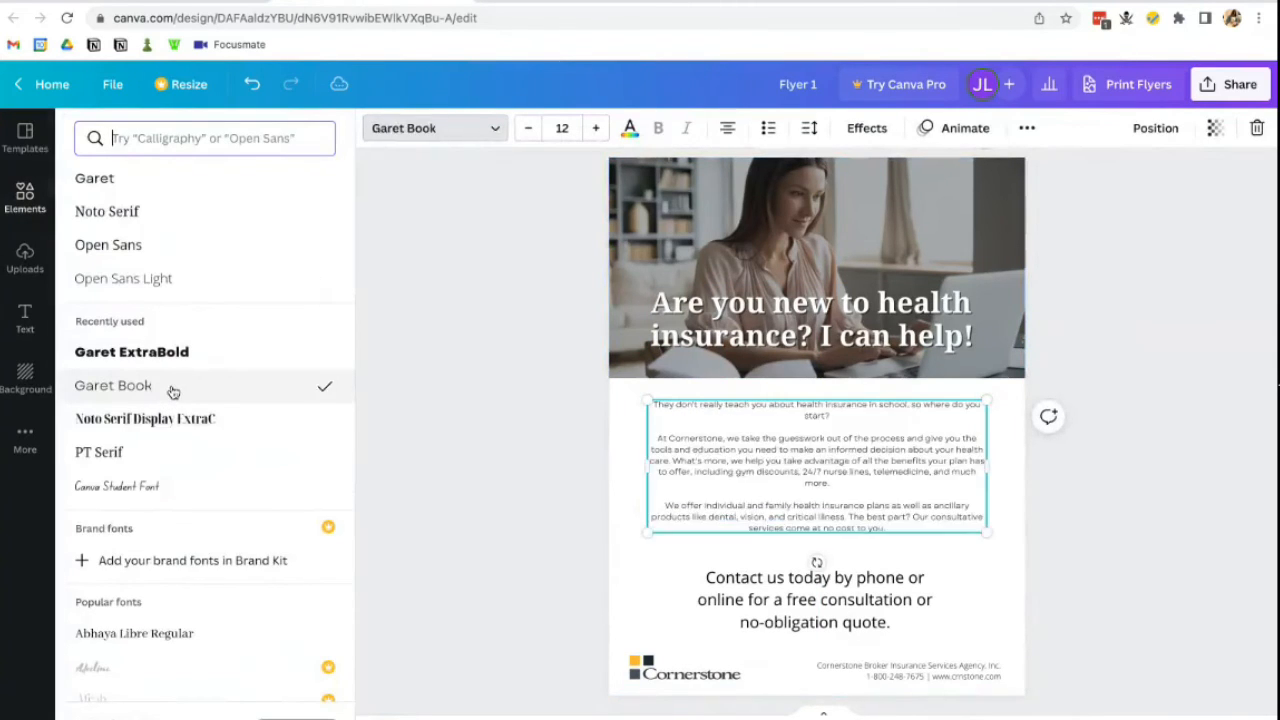
# - Left-align the three body paragraphs
pyautogui.click(882, 495)
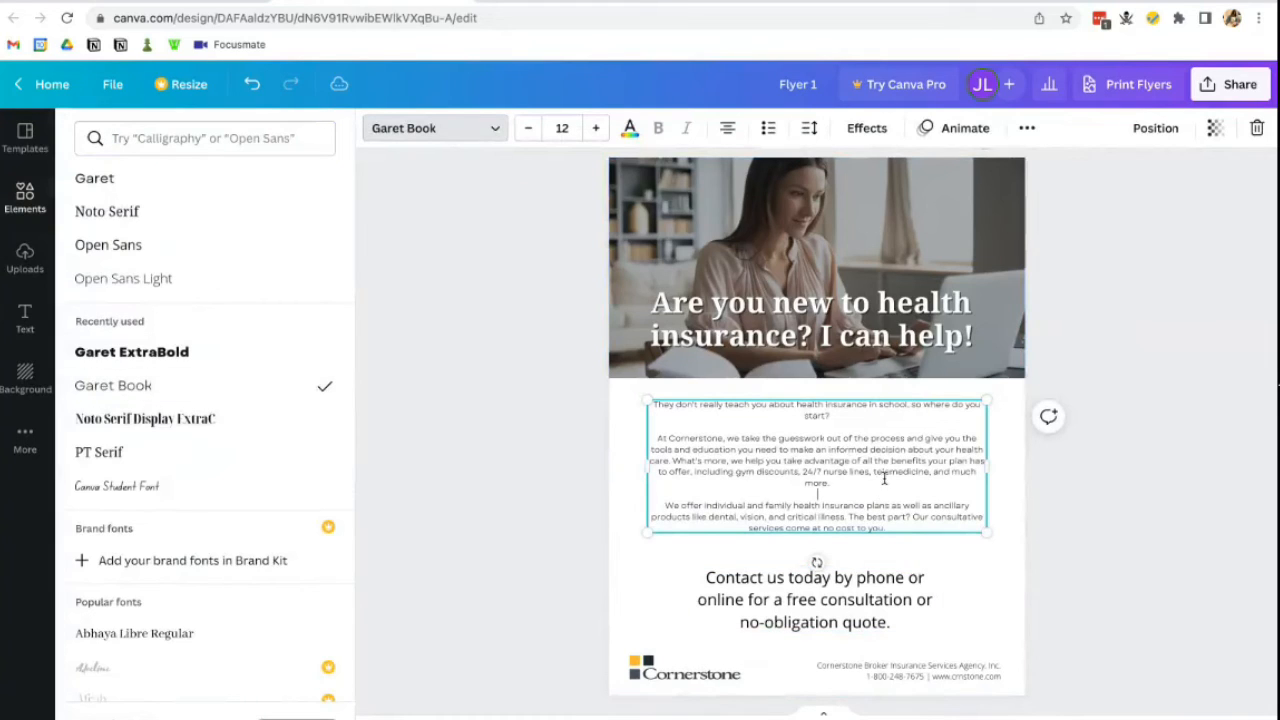
pyautogui.click(885, 399)
pyautogui.click(886, 403)
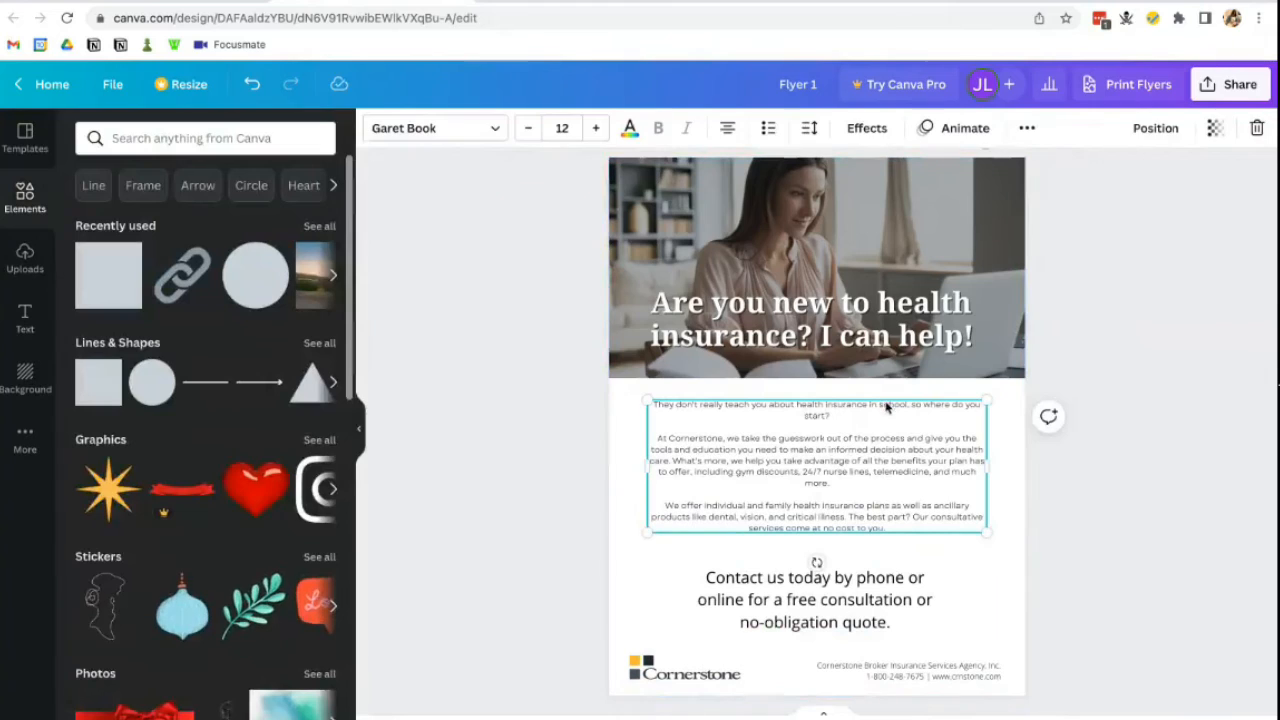
pyautogui.click(821, 394)
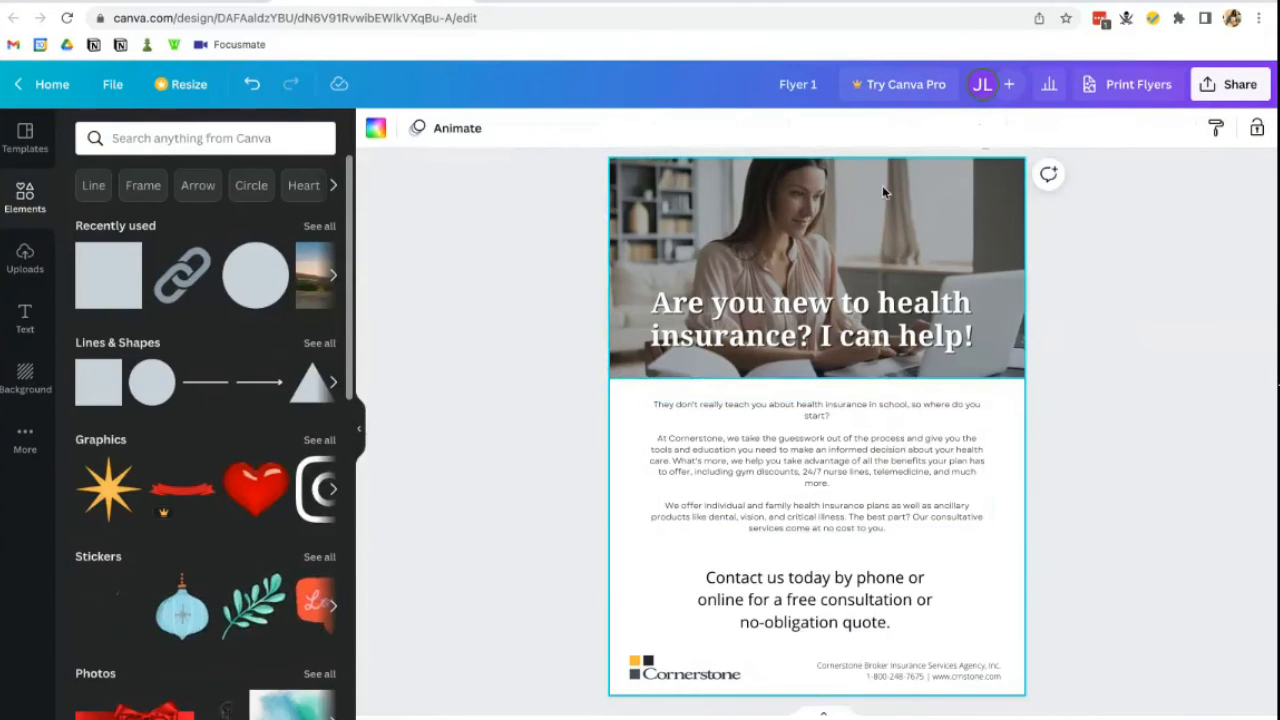
pyautogui.click(843, 434)
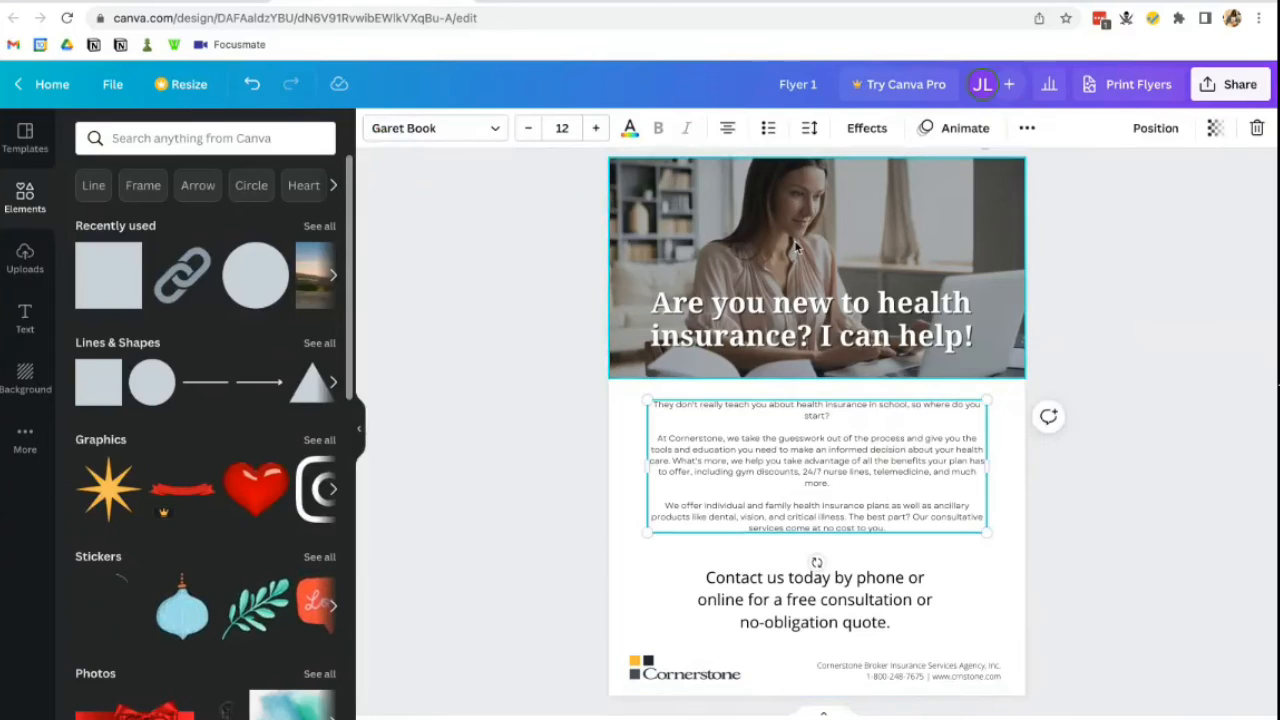
pyautogui.click(729, 130)
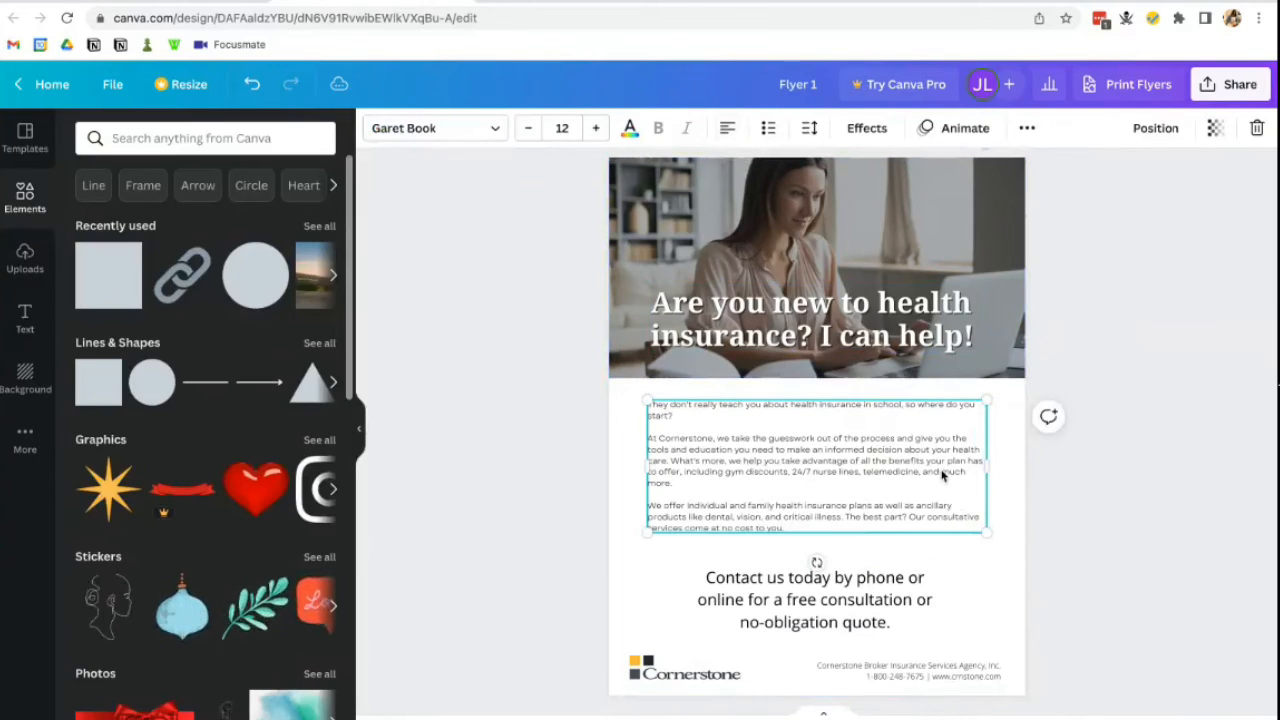
# - Resize the body text box by dragging its right handle so the lines rewrap
pyautogui.scroll(5, 942, 475)
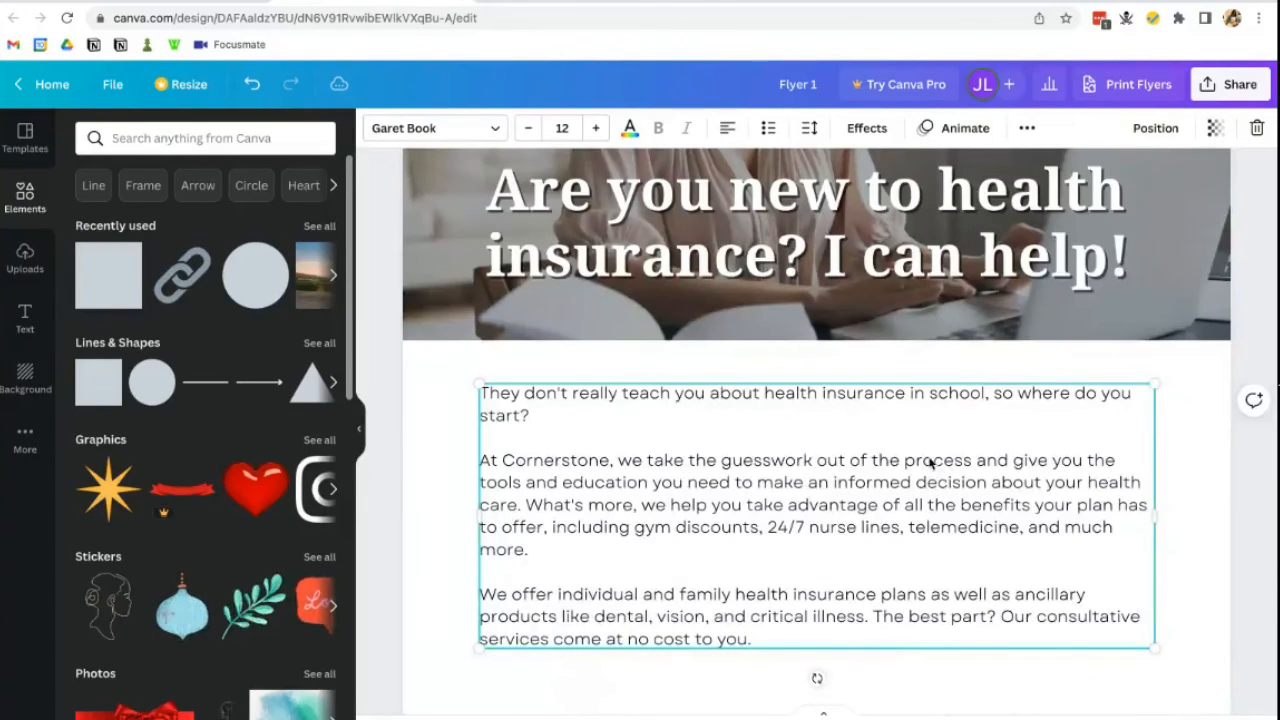
pyautogui.click(573, 365)
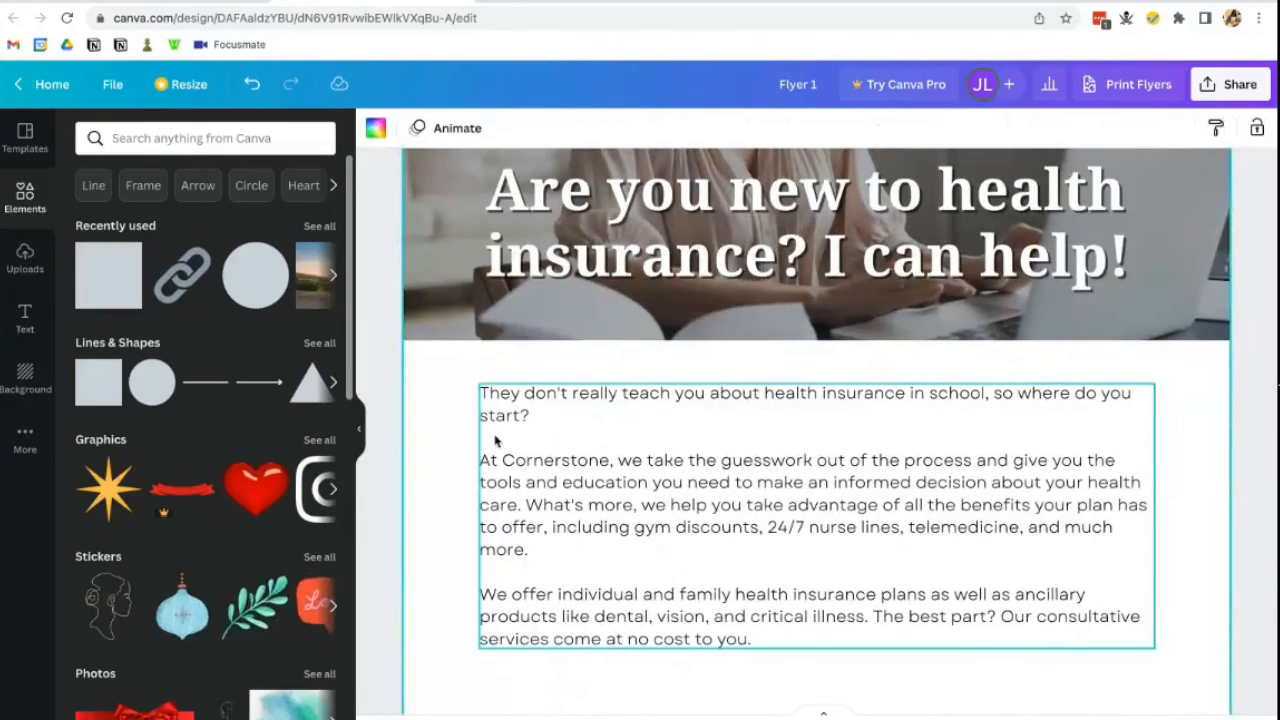
pyautogui.click(546, 416)
pyautogui.moveTo(1156, 511)
pyautogui.mouseDown()
pyautogui.moveTo(1192, 512)
pyautogui.moveTo(1134, 494)
pyautogui.moveTo(1155, 489)
pyautogui.mouseUp()
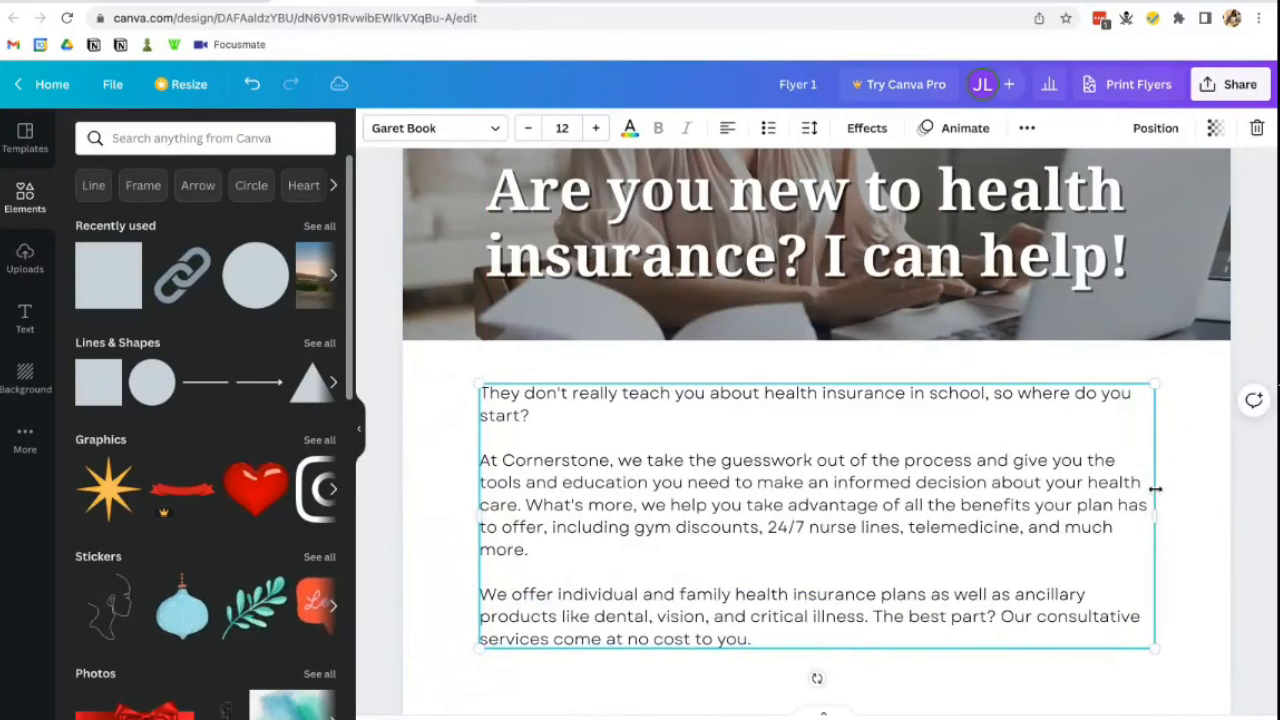
pyautogui.tripleClick(531, 421)
pyautogui.click(531, 423)
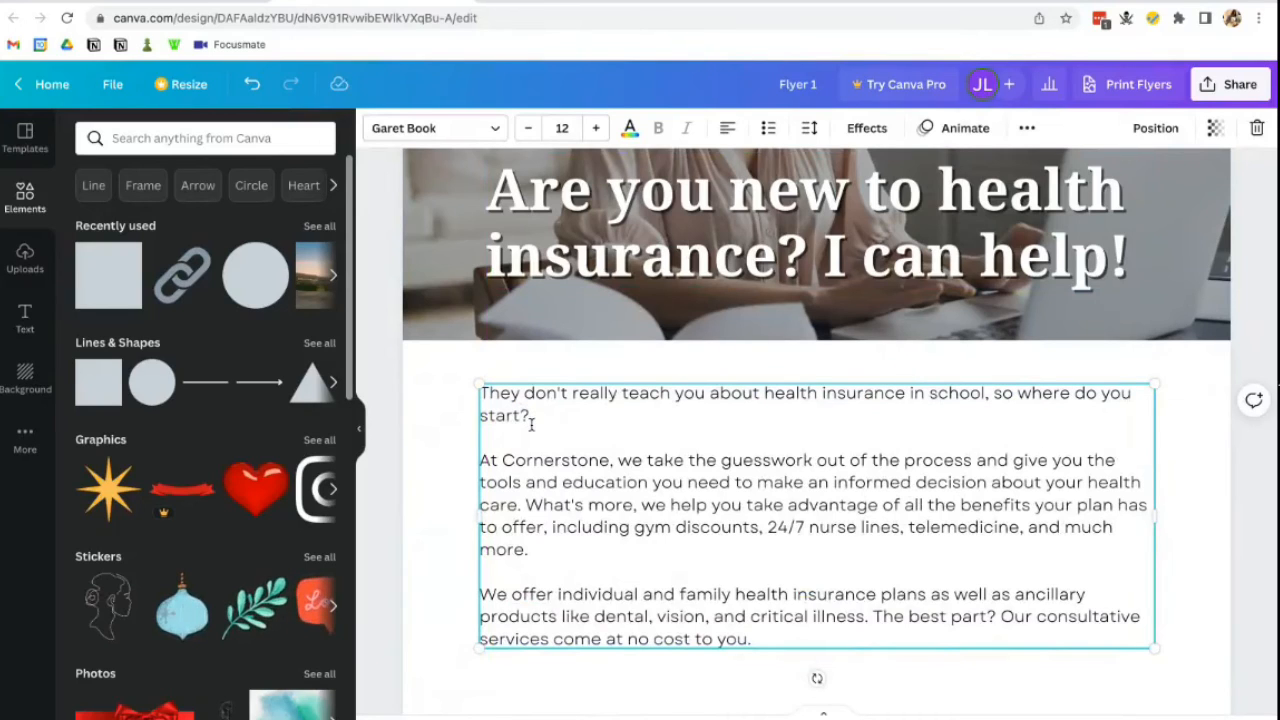
pyautogui.tripleClick(488, 410)
pyautogui.click(506, 415)
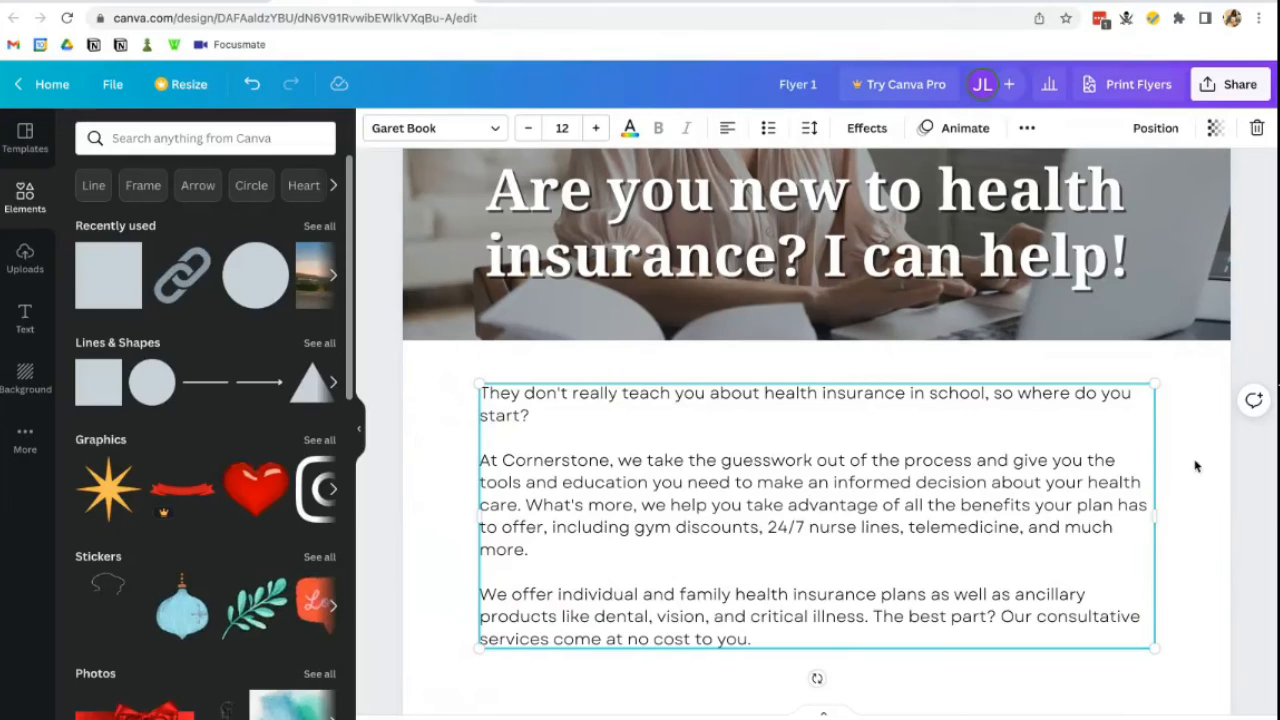
pyautogui.moveTo(1159, 510); pyautogui.dragTo(1128, 509)
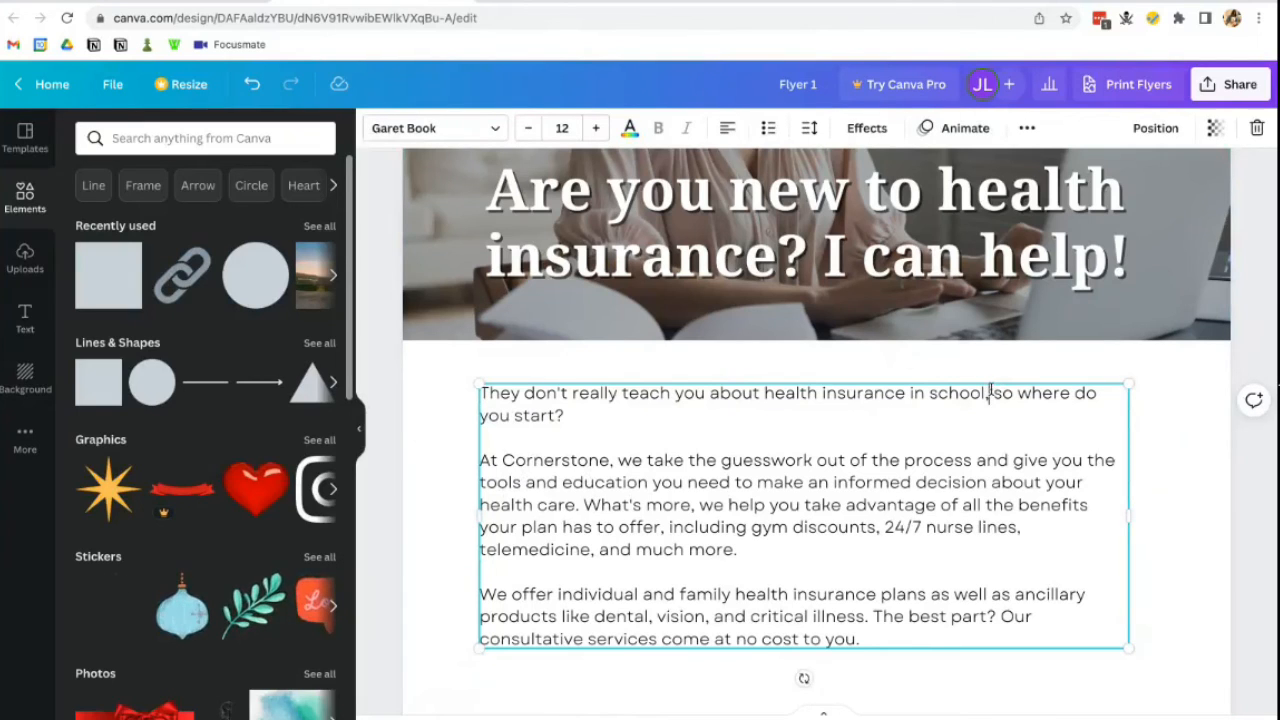
# - Centre the body text box horizontally on the page, checking Position's page alignment
pyautogui.moveTo(997, 380); pyautogui.dragTo(1007, 382)
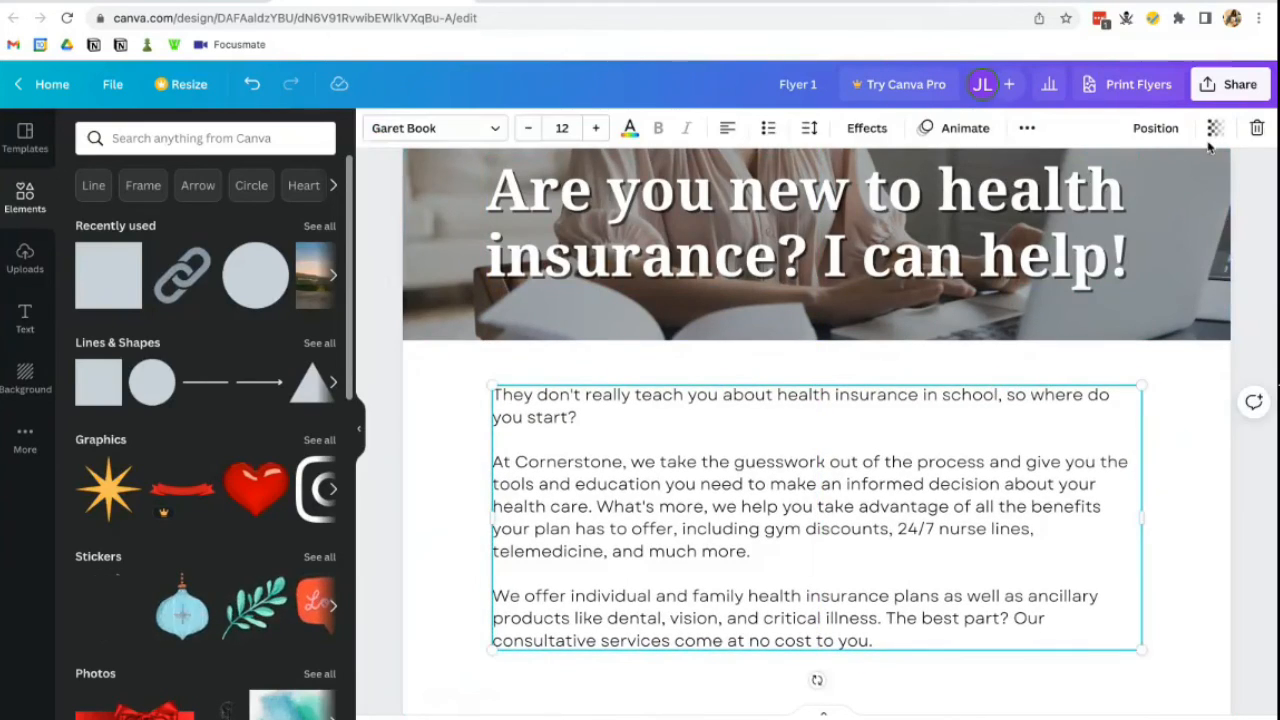
pyautogui.click(1156, 129)
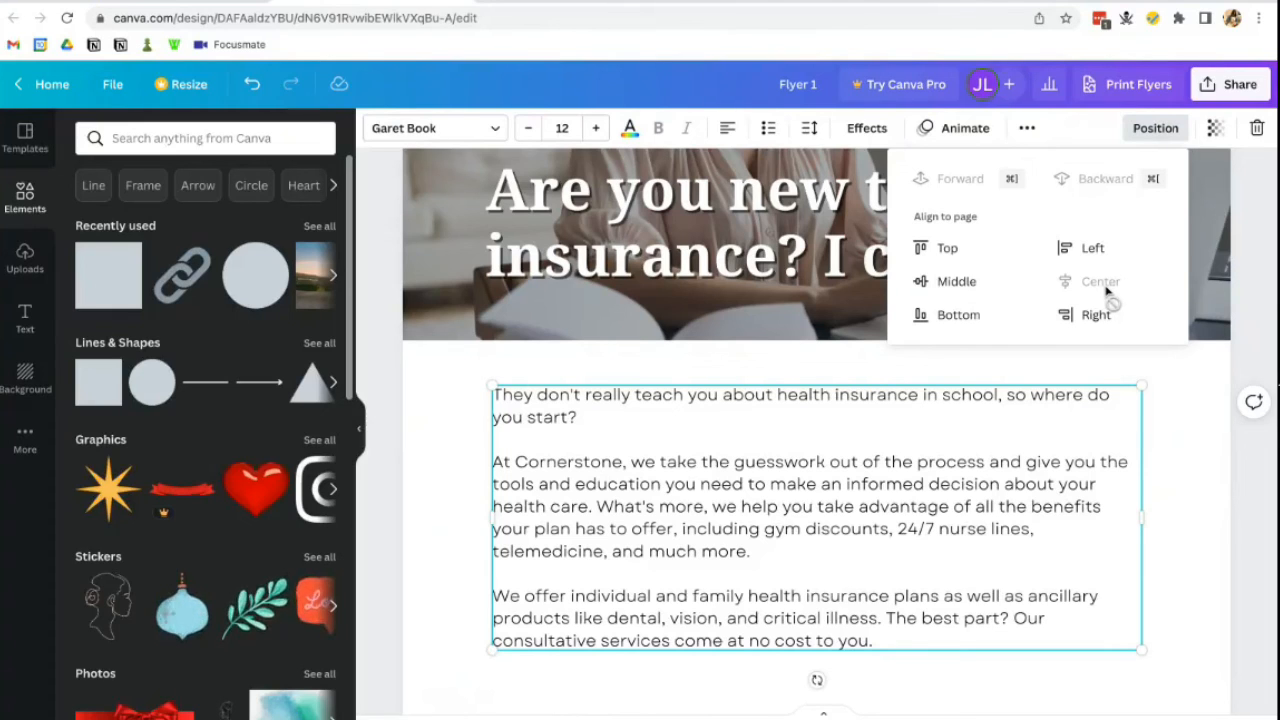
pyautogui.click(806, 364)
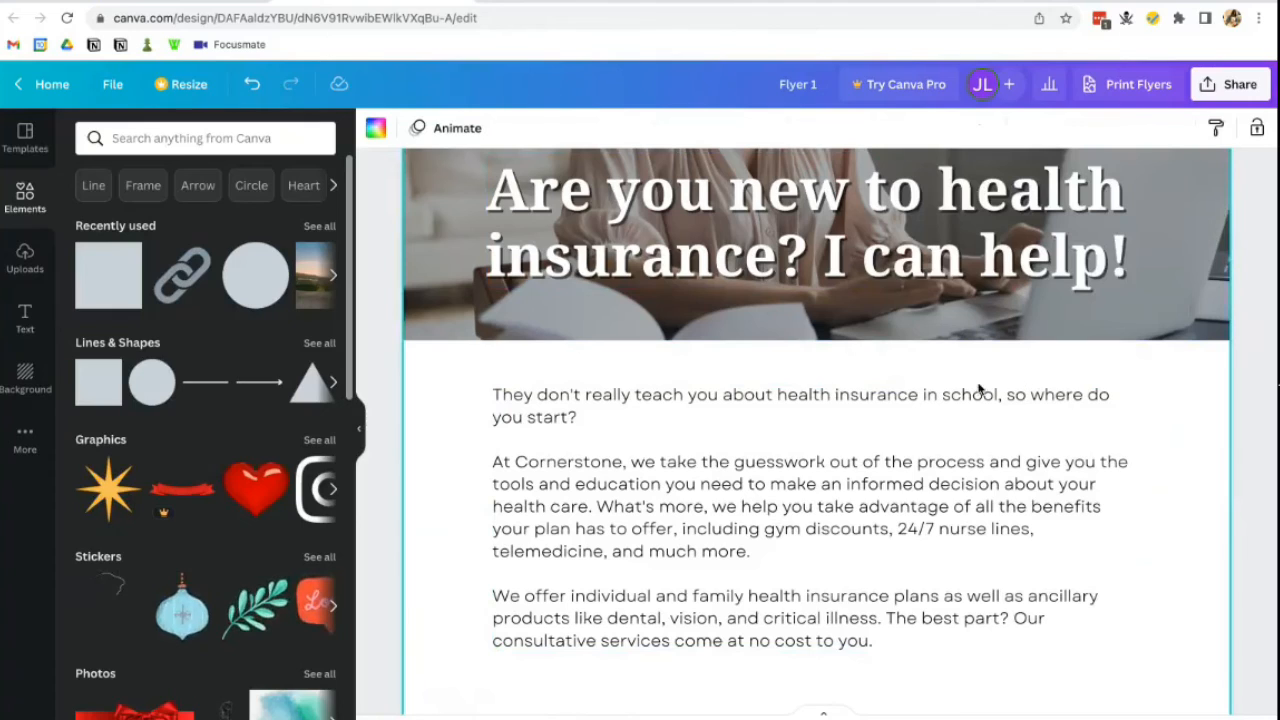
pyautogui.click(848, 426)
pyautogui.tripleClick(847, 420)
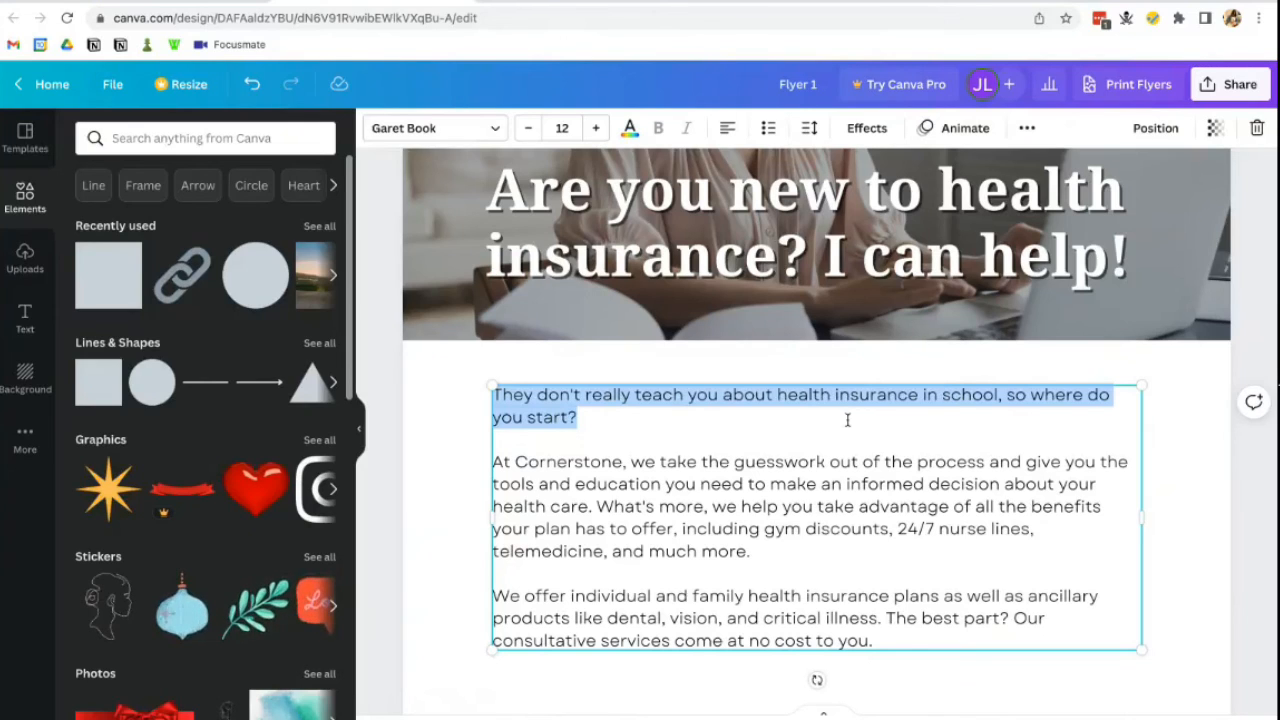
# - Set the opening question paragraph to Garet ExtraBold
pyautogui.tripleClick(831, 403)
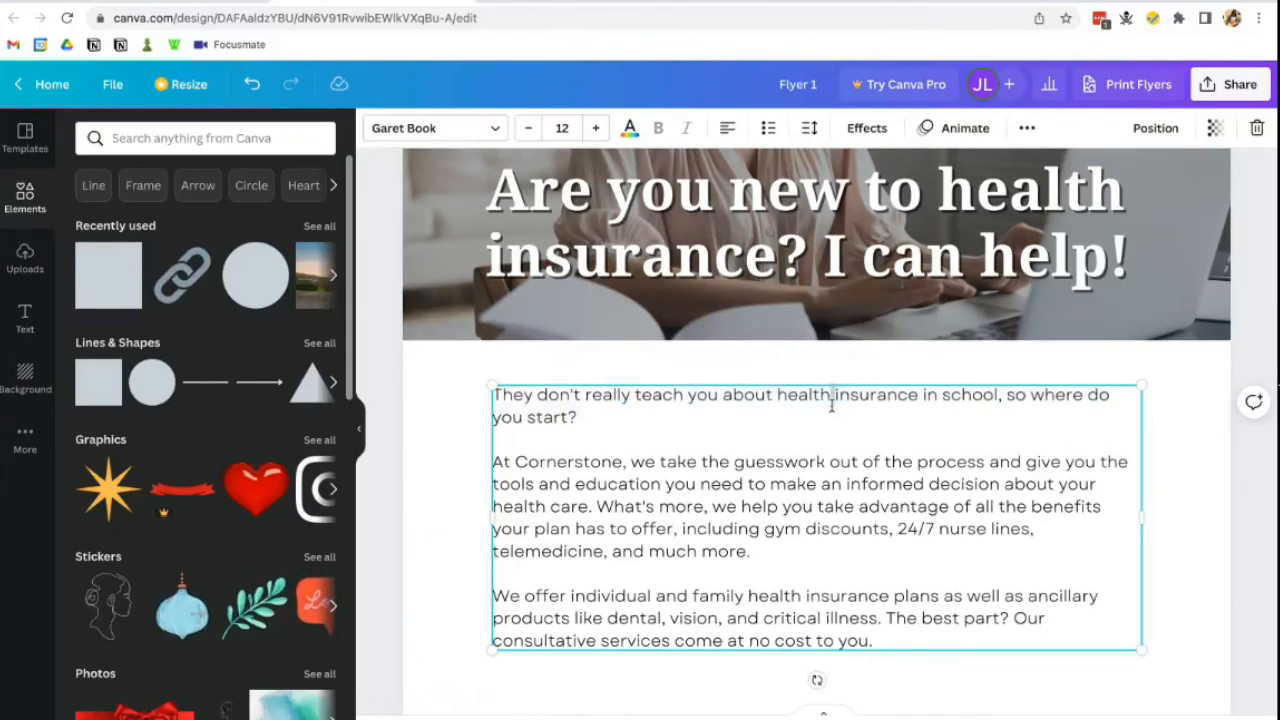
pyautogui.click(424, 128)
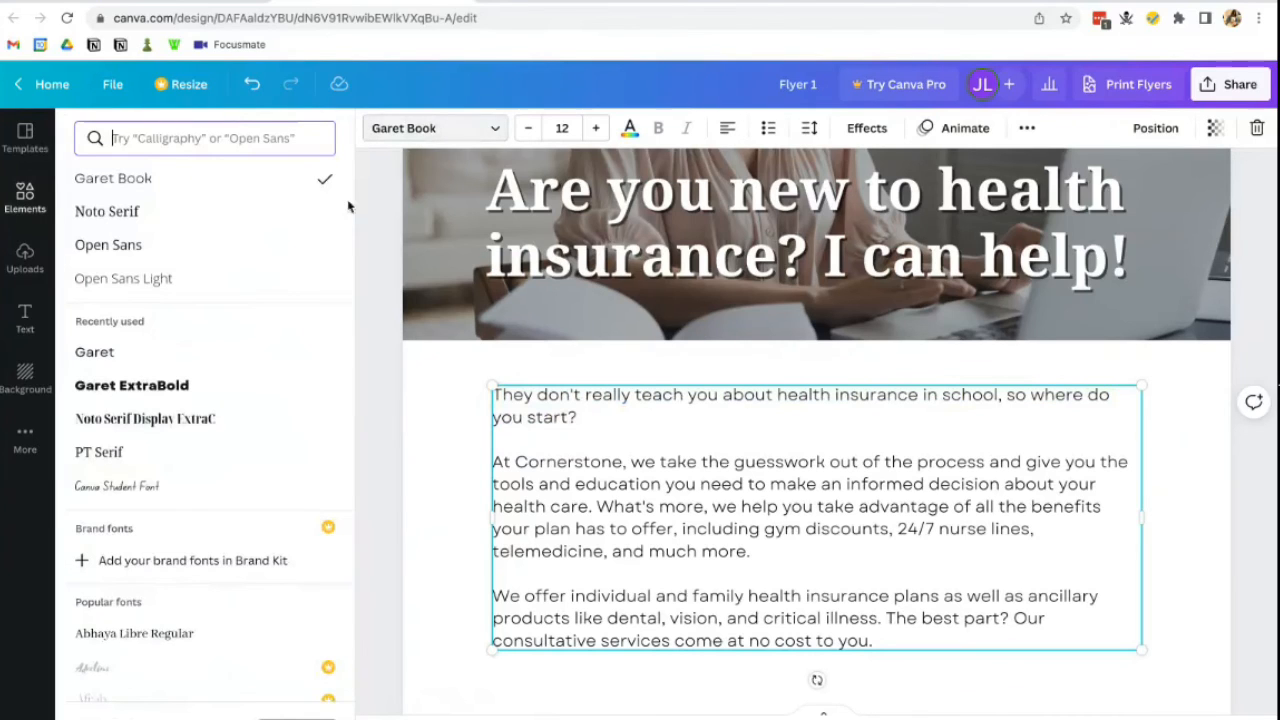
pyautogui.click(218, 398)
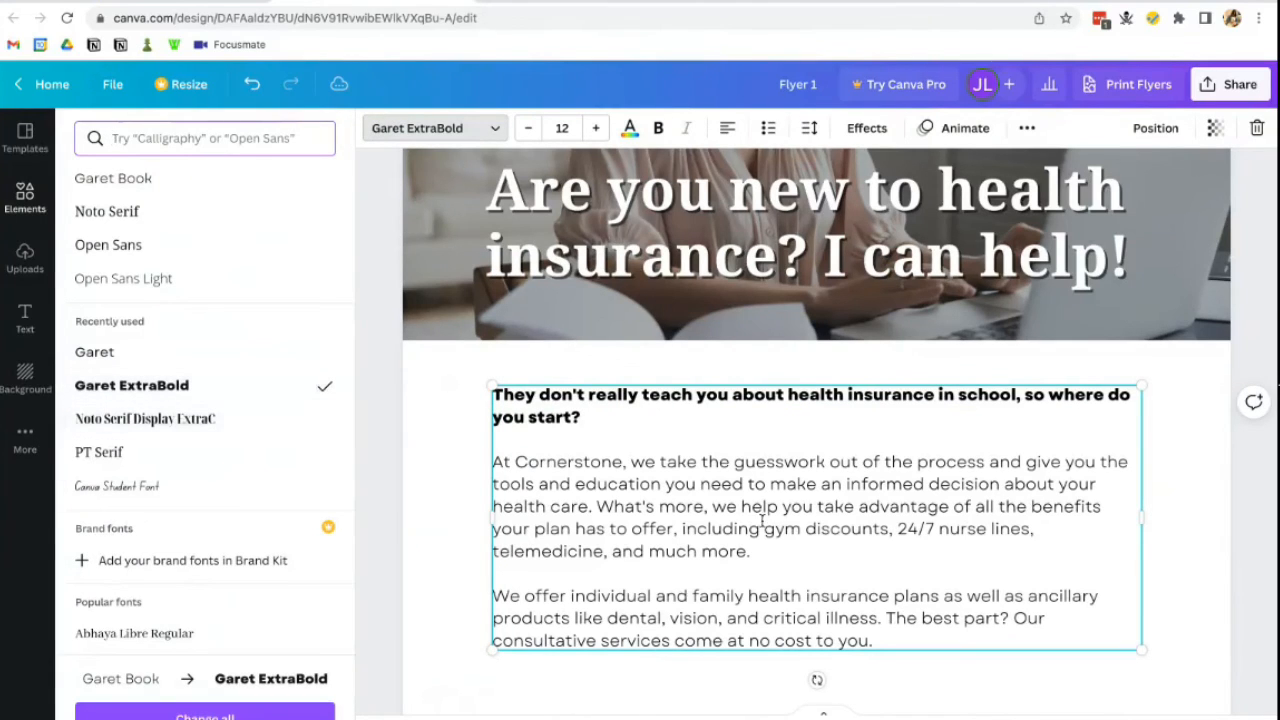
pyautogui.click(1218, 512)
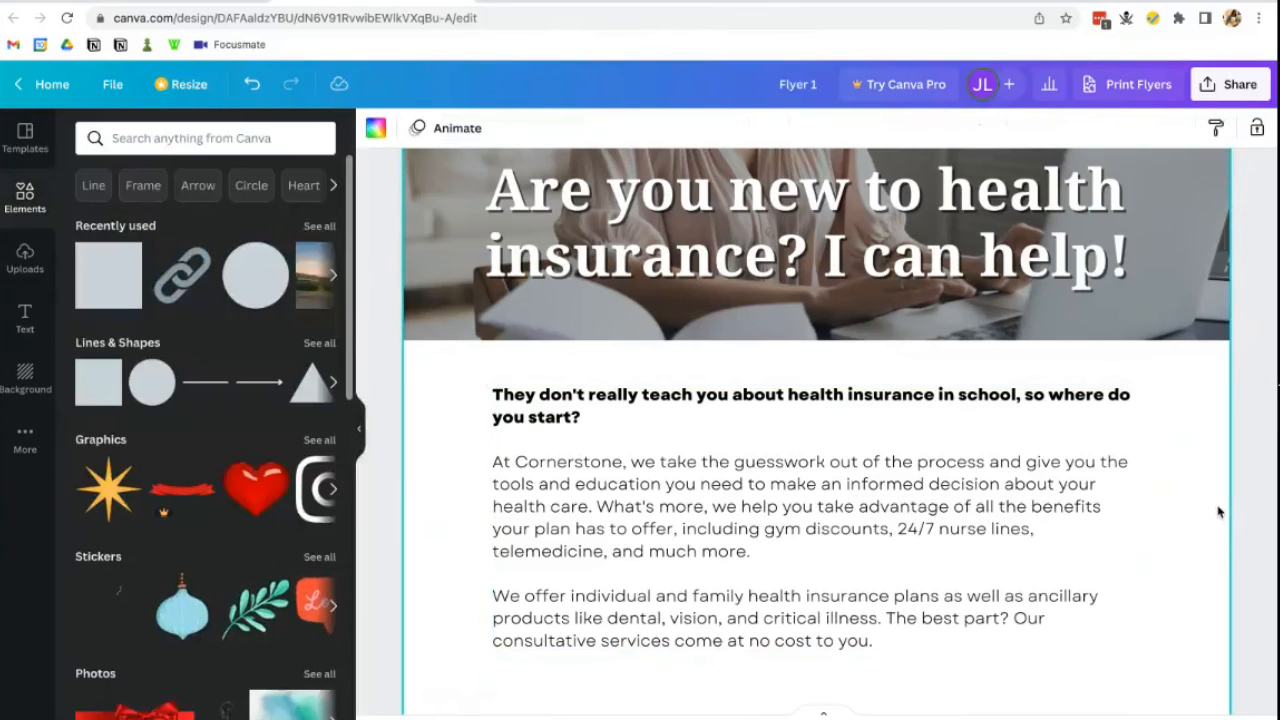
# - Widen the Contact us text box to two lines and set its size to 18
pyautogui.scroll(-3, 1218, 512)
pyautogui.scroll(-1, 1000, 553)
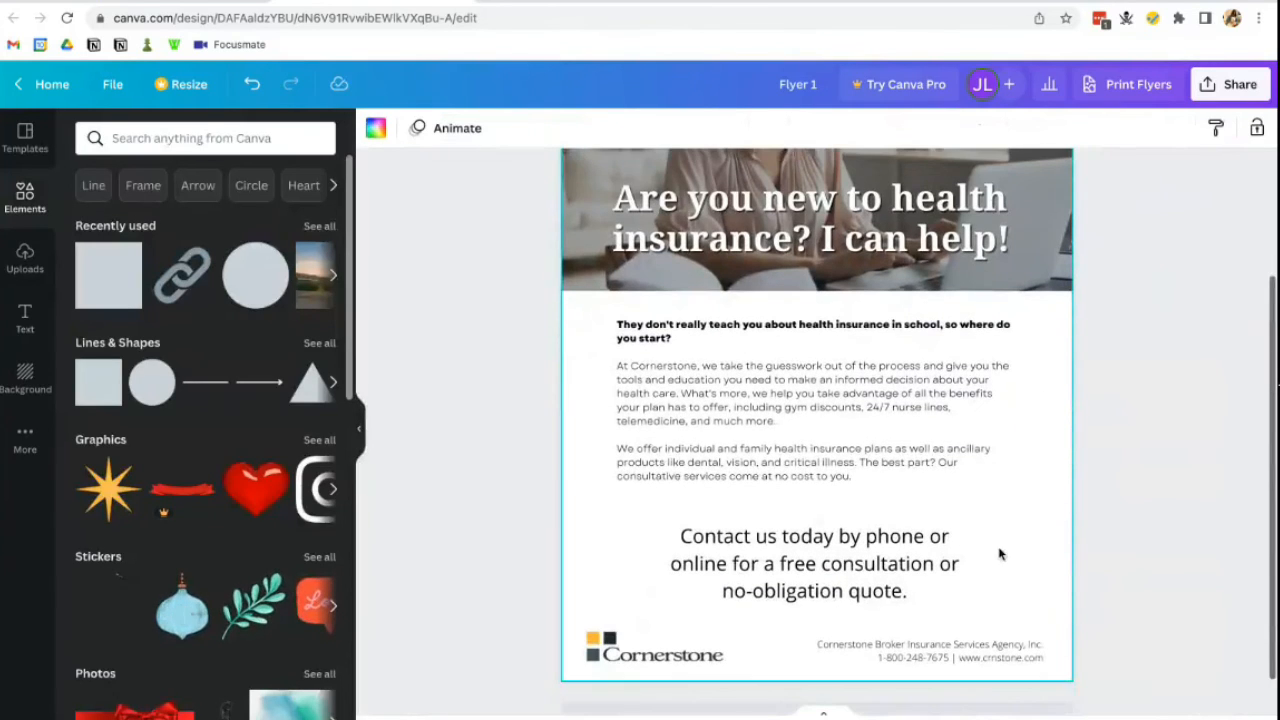
pyautogui.click(957, 540)
pyautogui.moveTo(977, 563)
pyautogui.mouseDown()
pyautogui.moveTo(1047, 563)
pyautogui.moveTo(977, 563)
pyautogui.moveTo(1000, 557)
pyautogui.mouseUp()
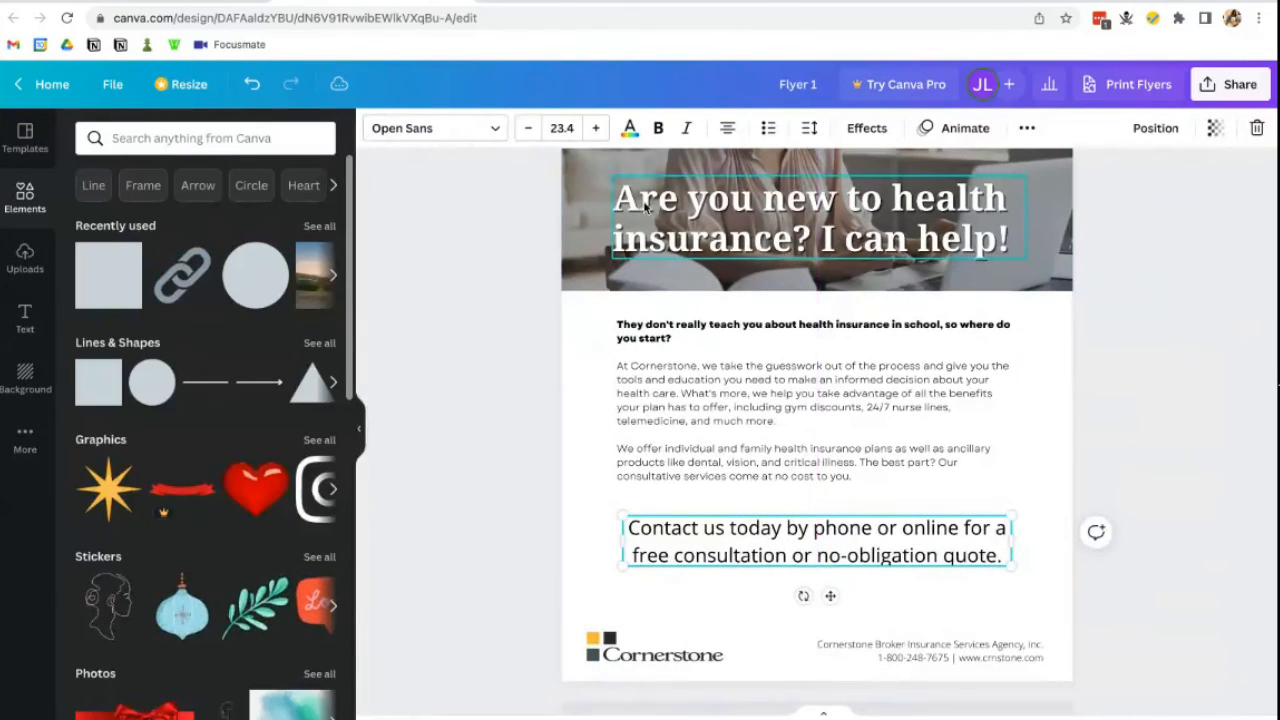
pyautogui.click(531, 128)
pyautogui.click(528, 128)
pyautogui.click(528, 128)
pyautogui.click(528, 128)
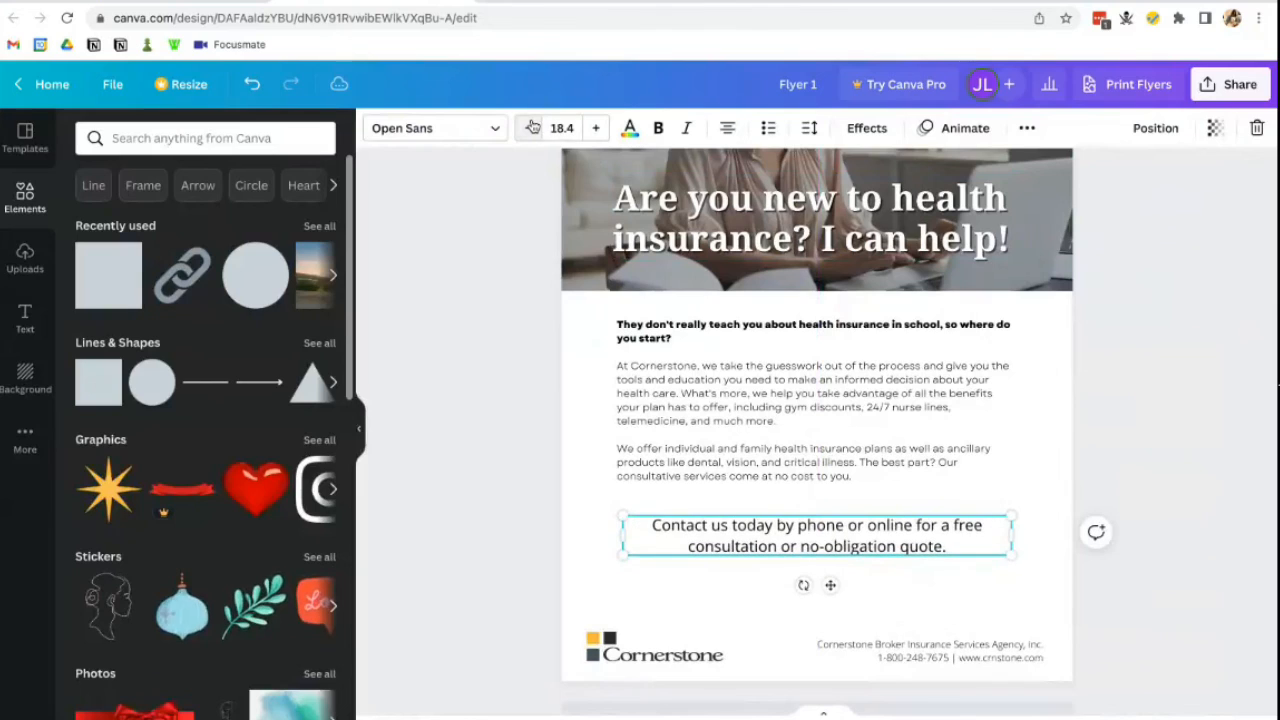
pyautogui.click(528, 128)
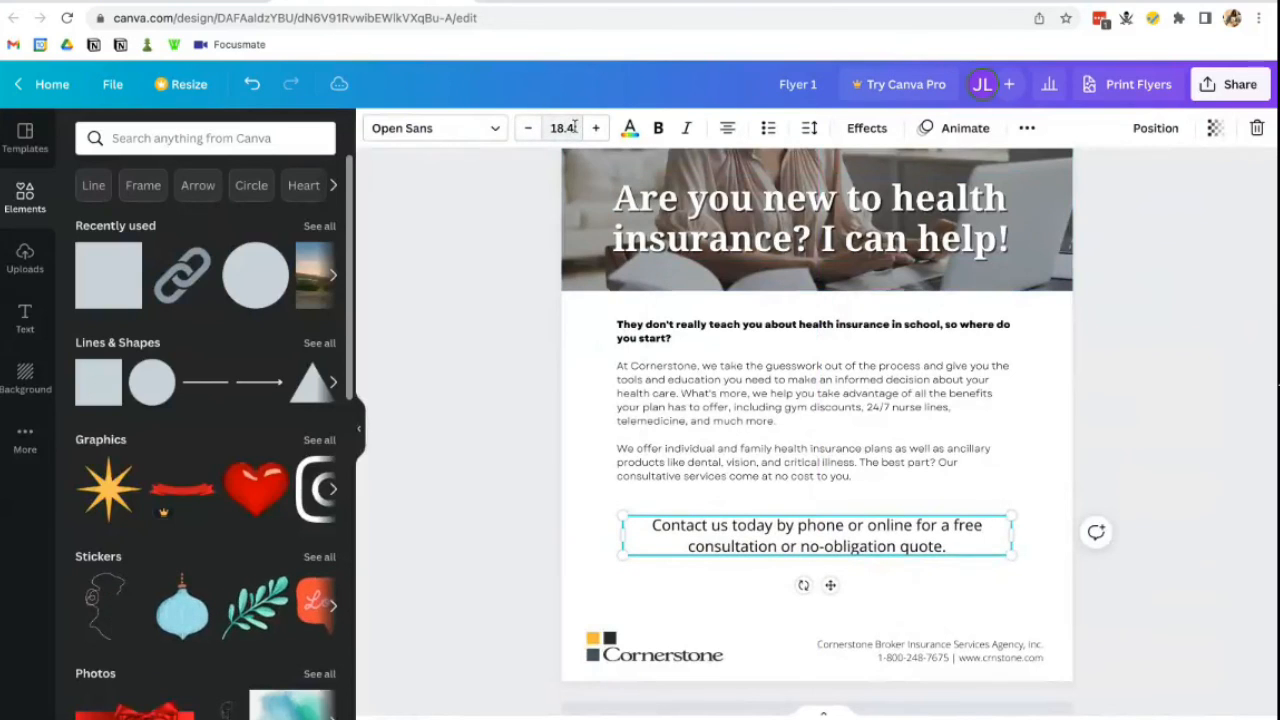
pyautogui.click(531, 128)
pyautogui.click(562, 128)
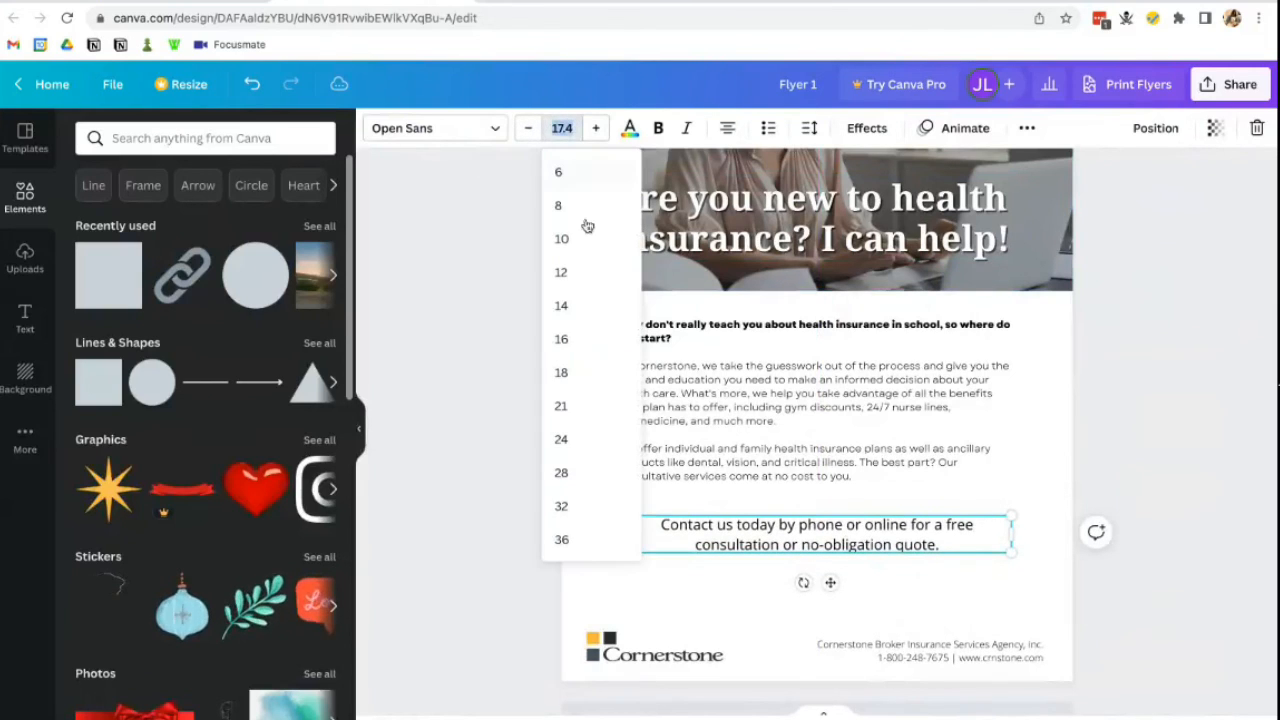
pyautogui.click(586, 370)
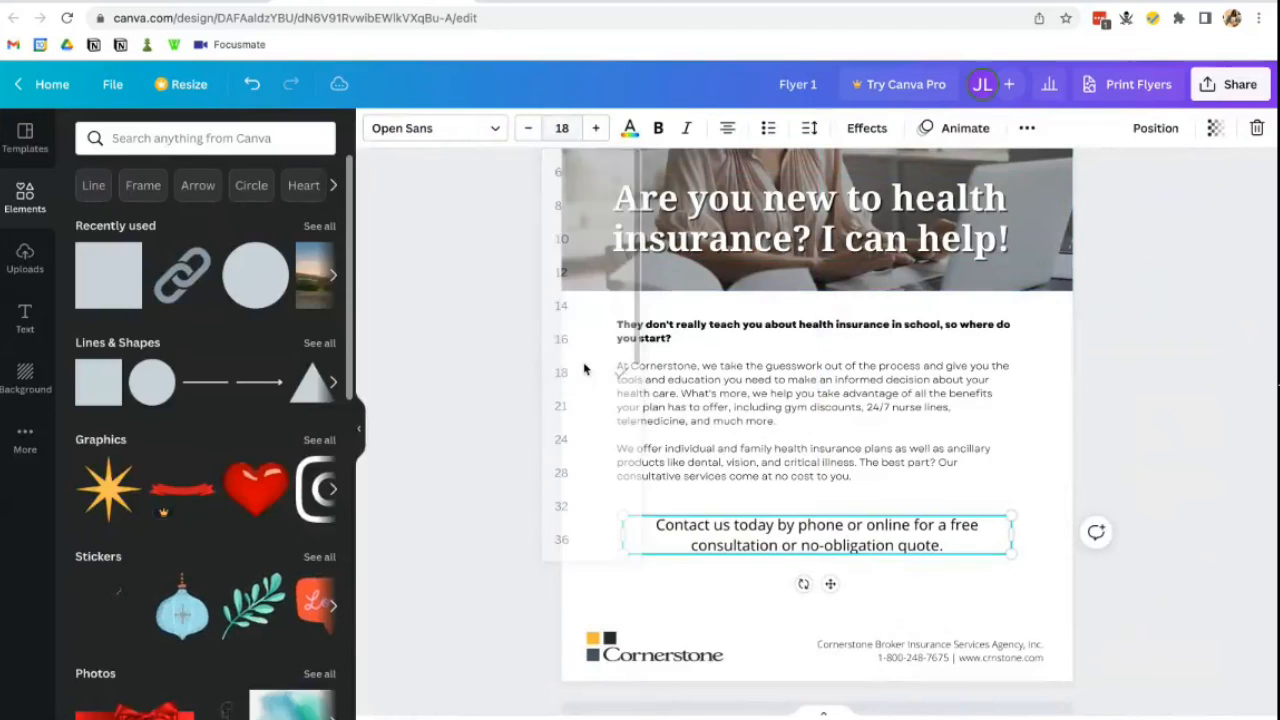
pyautogui.click(878, 593)
# - Make the Contact line italic and move it down slightly, still centred
pyautogui.click(908, 551)
pyautogui.hotkey('ctrl', 'i')
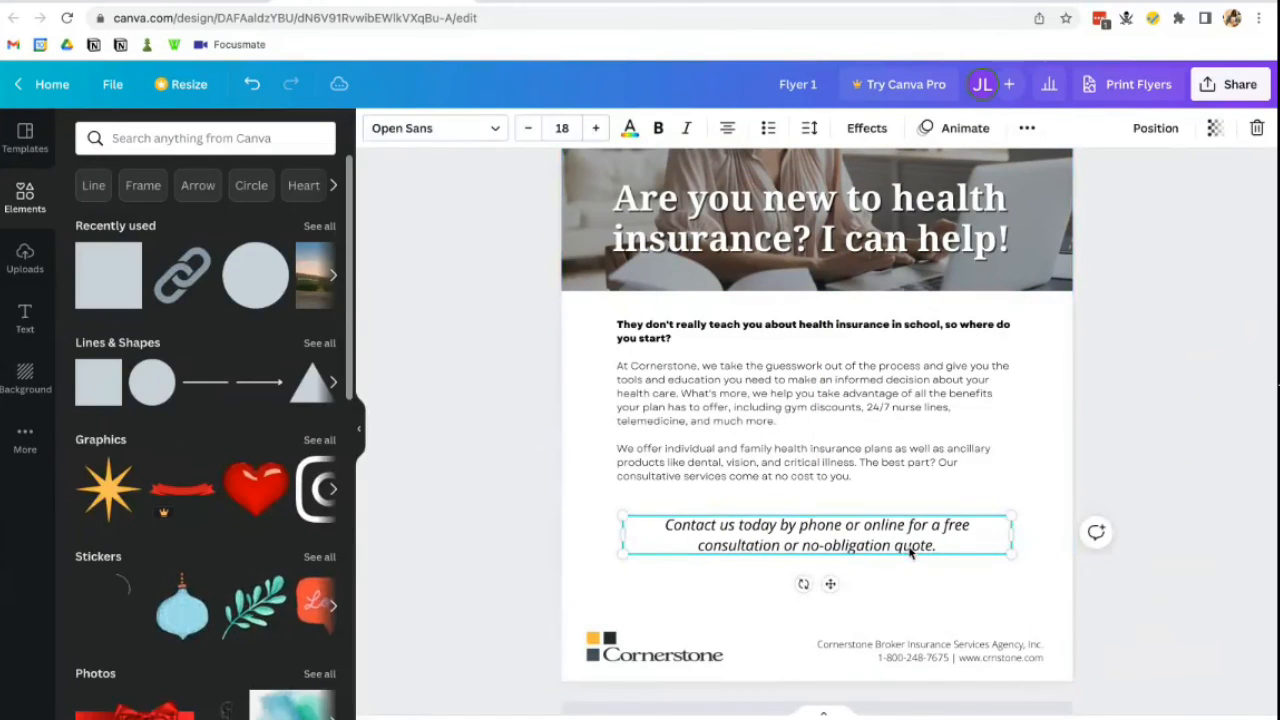
pyautogui.click(912, 593)
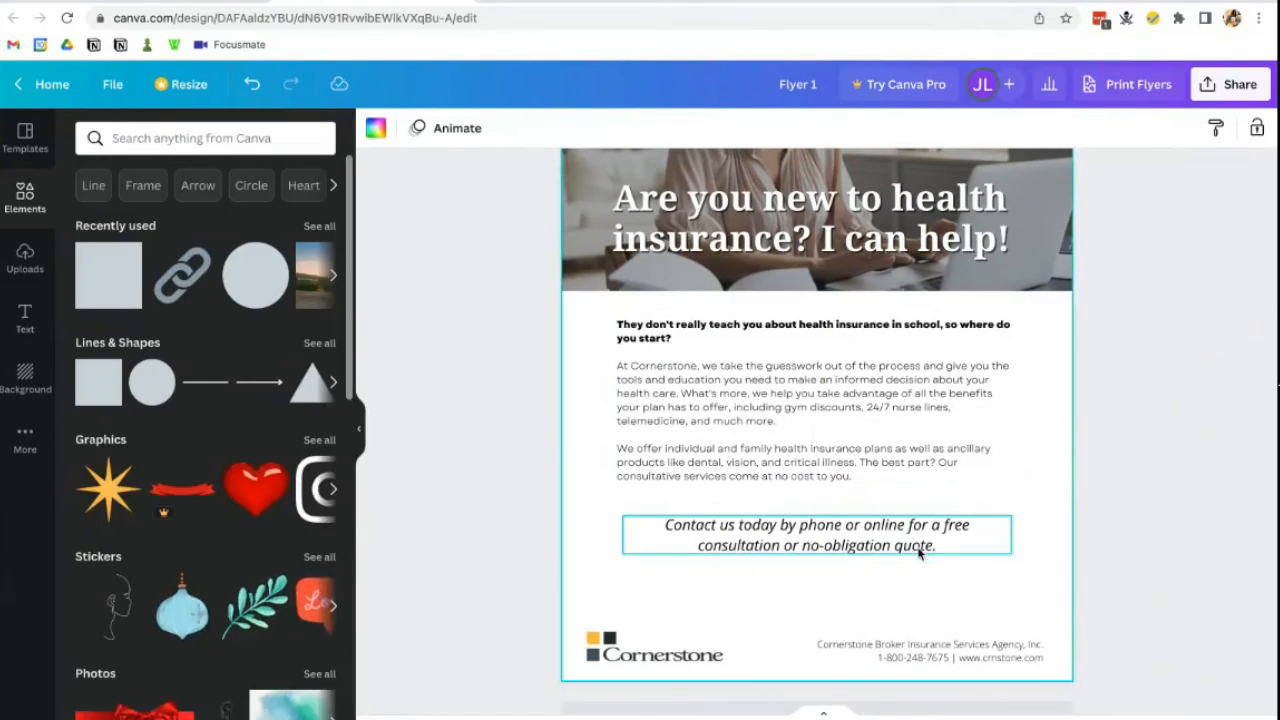
pyautogui.click(919, 553)
pyautogui.moveTo(919, 545); pyautogui.dragTo(917, 566)
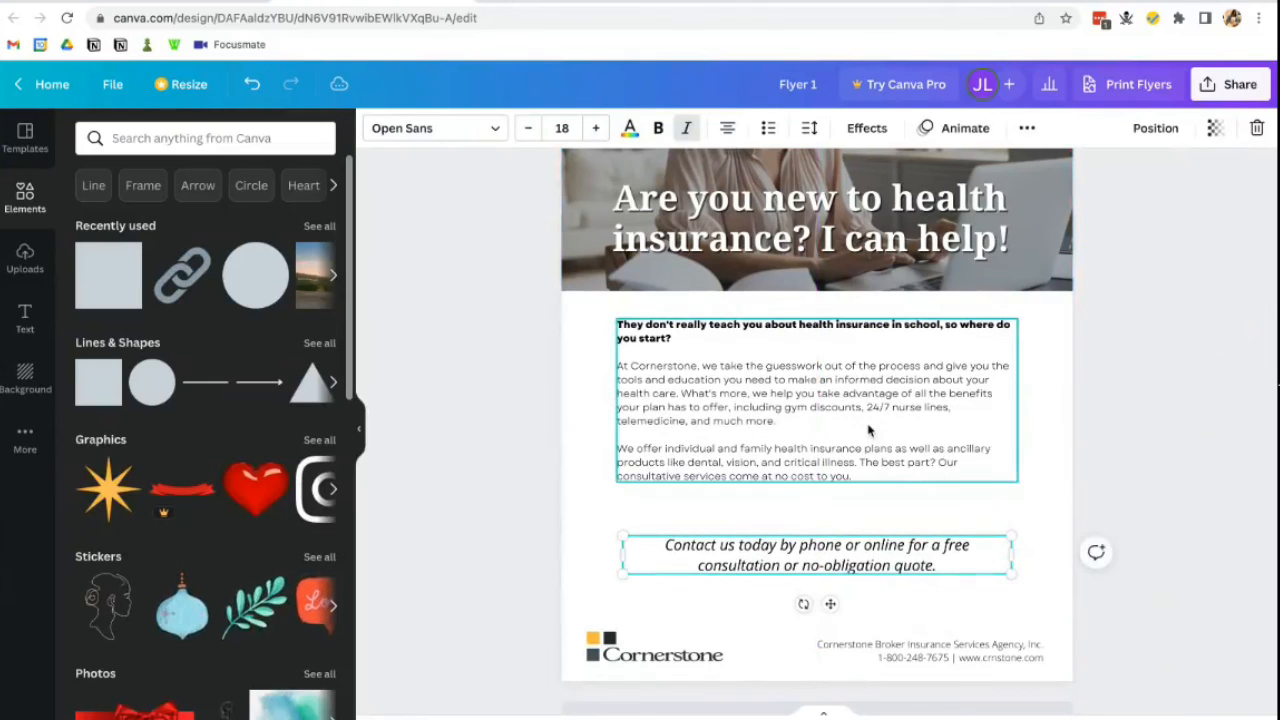
# - Raise the body text to size 14 and nudge it and the Contact line into place
pyautogui.click(868, 430)
pyautogui.click(596, 128)
pyautogui.click(596, 128)
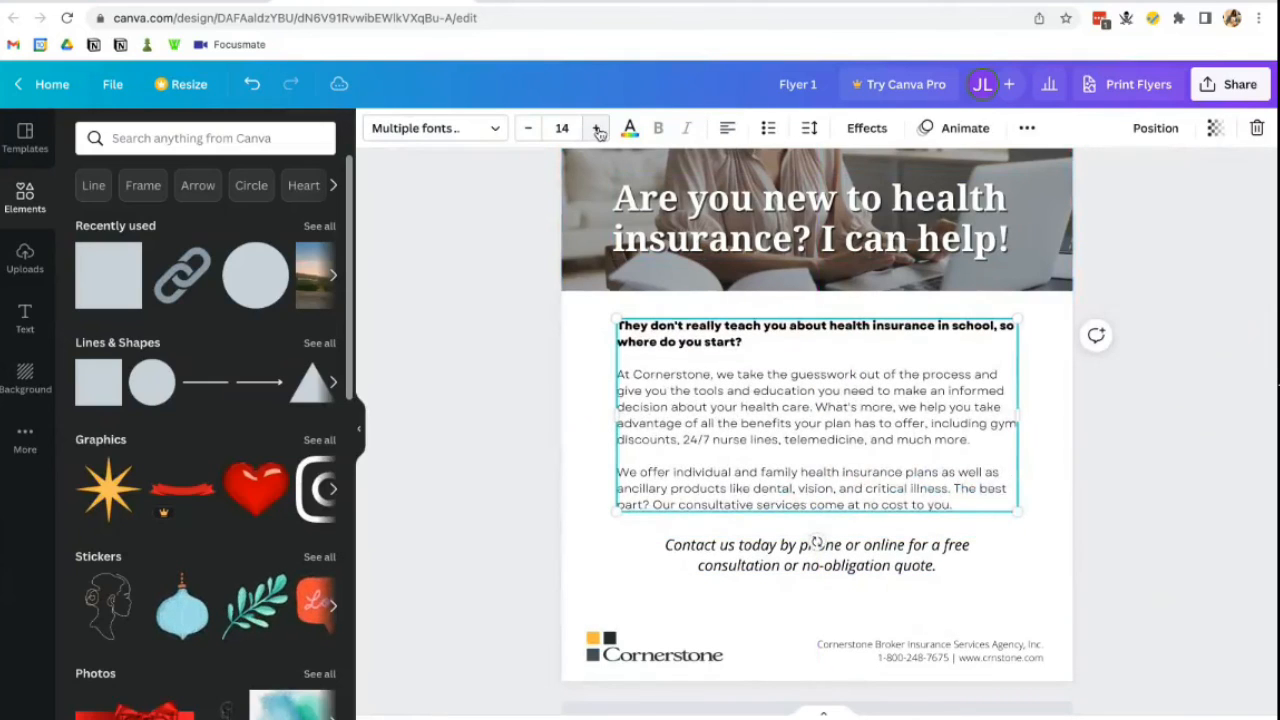
pyautogui.click(1157, 466)
pyautogui.click(752, 465)
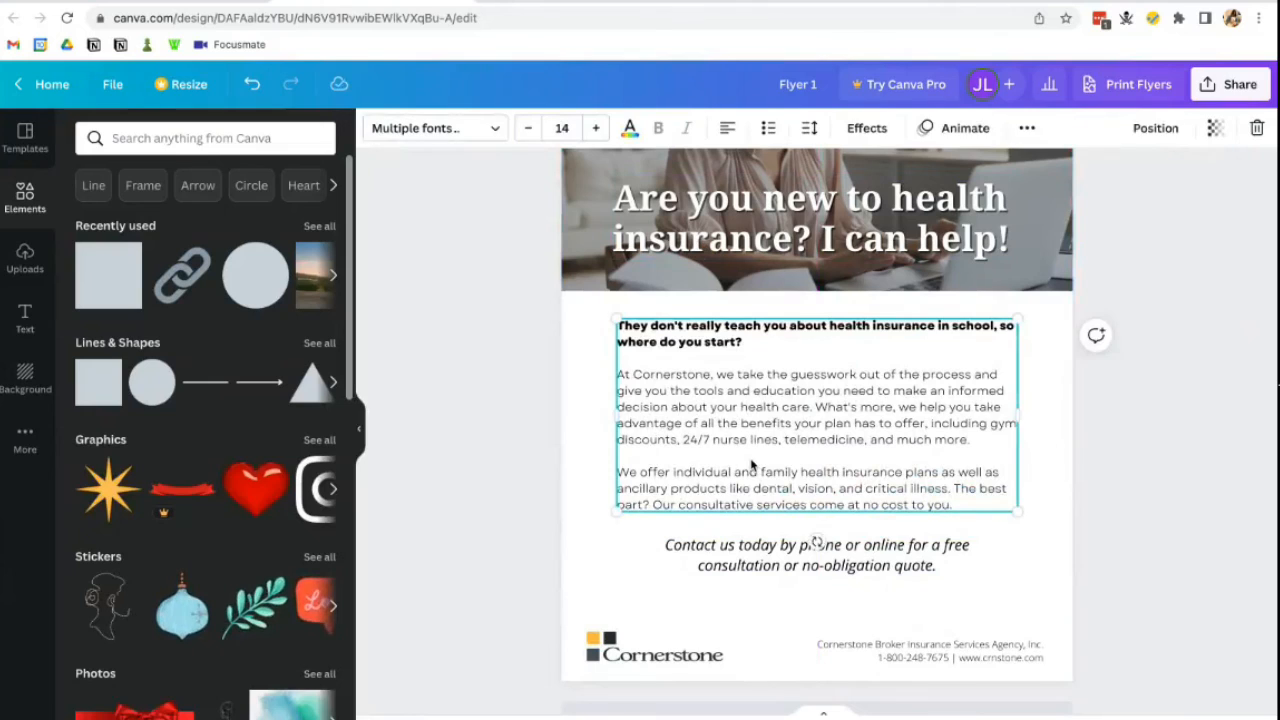
pyautogui.moveTo(752, 465); pyautogui.dragTo(752, 463)
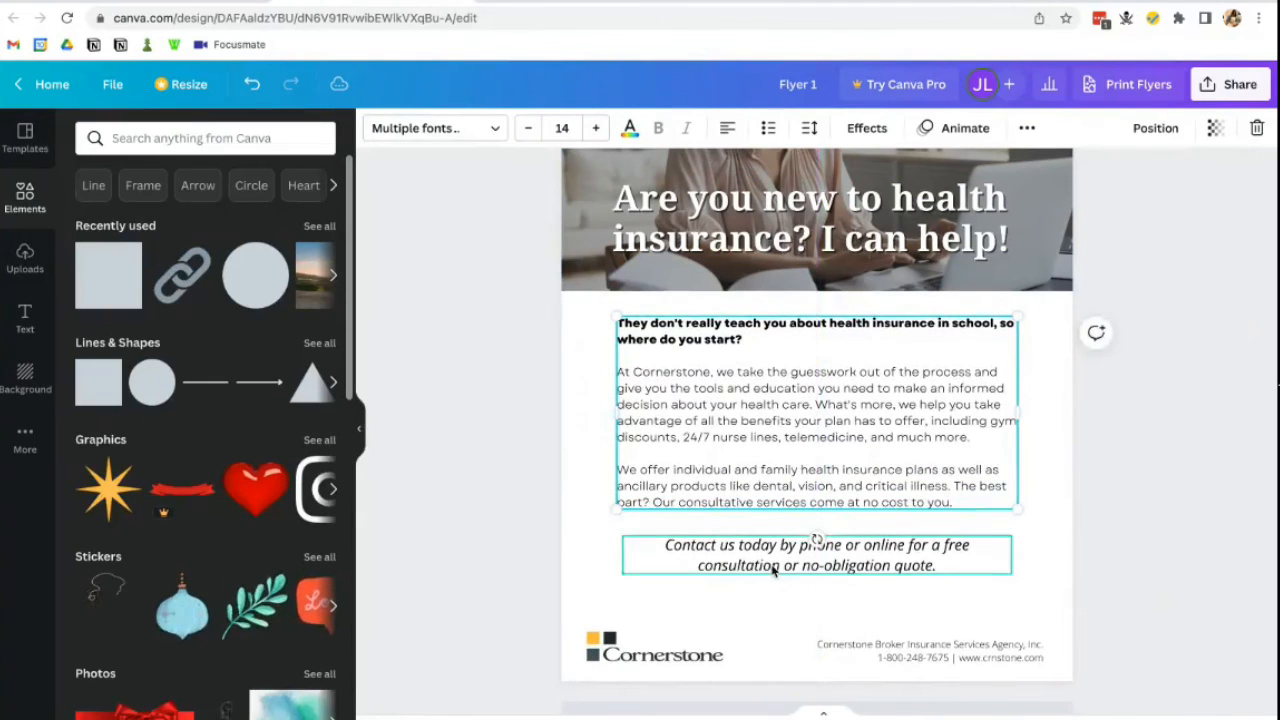
pyautogui.moveTo(773, 571); pyautogui.dragTo(778, 578)
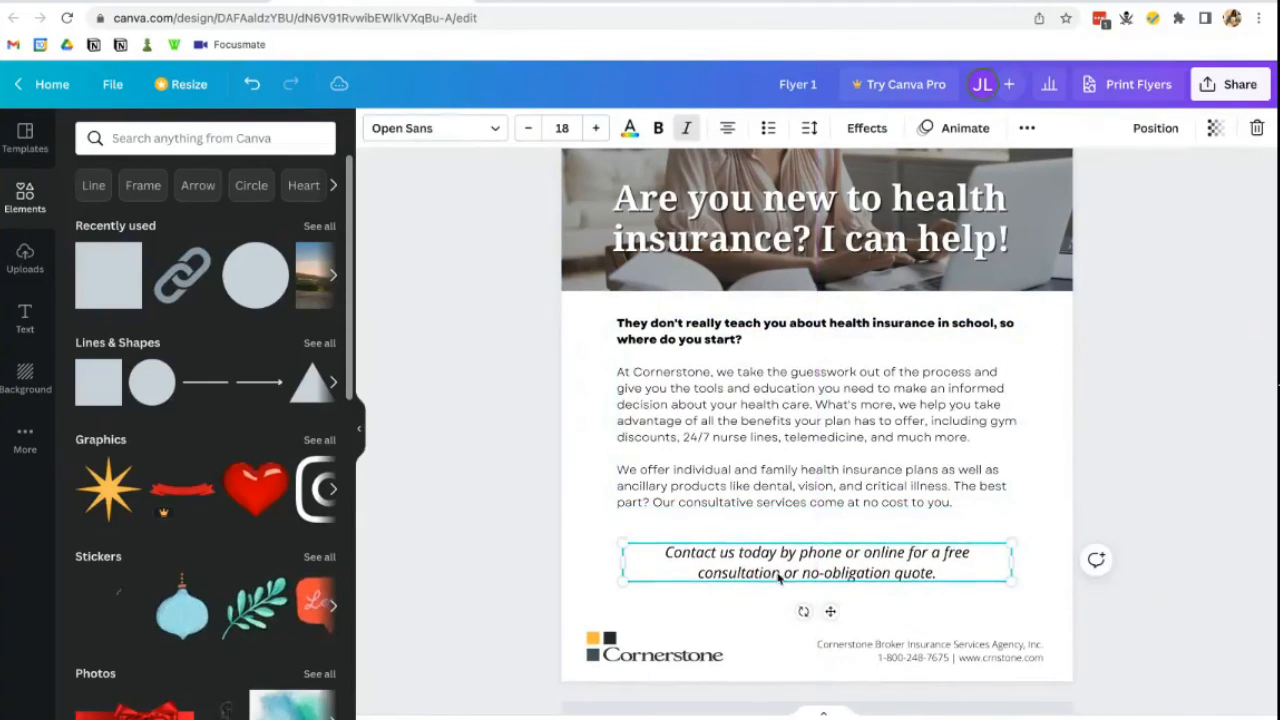
pyautogui.click(1079, 608)
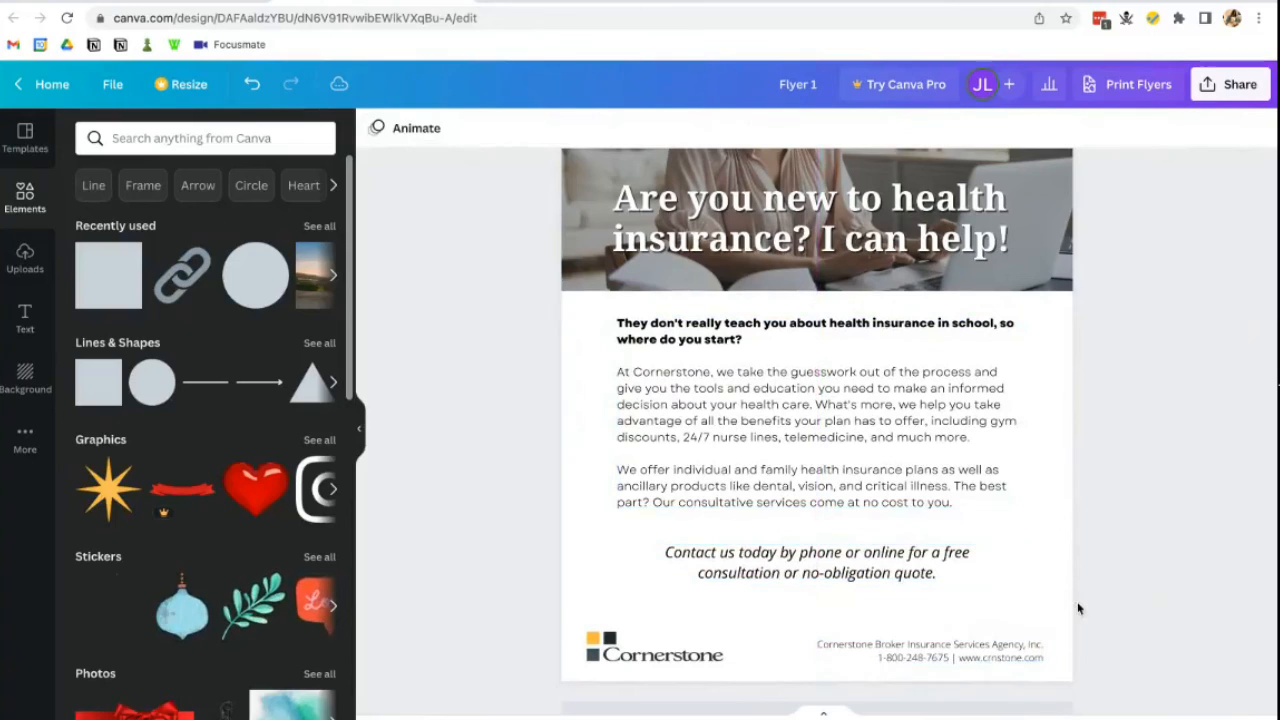
# - Bold the agency name line in the footer above the phone and website
pyautogui.click(1045, 660)
pyautogui.click(1010, 647)
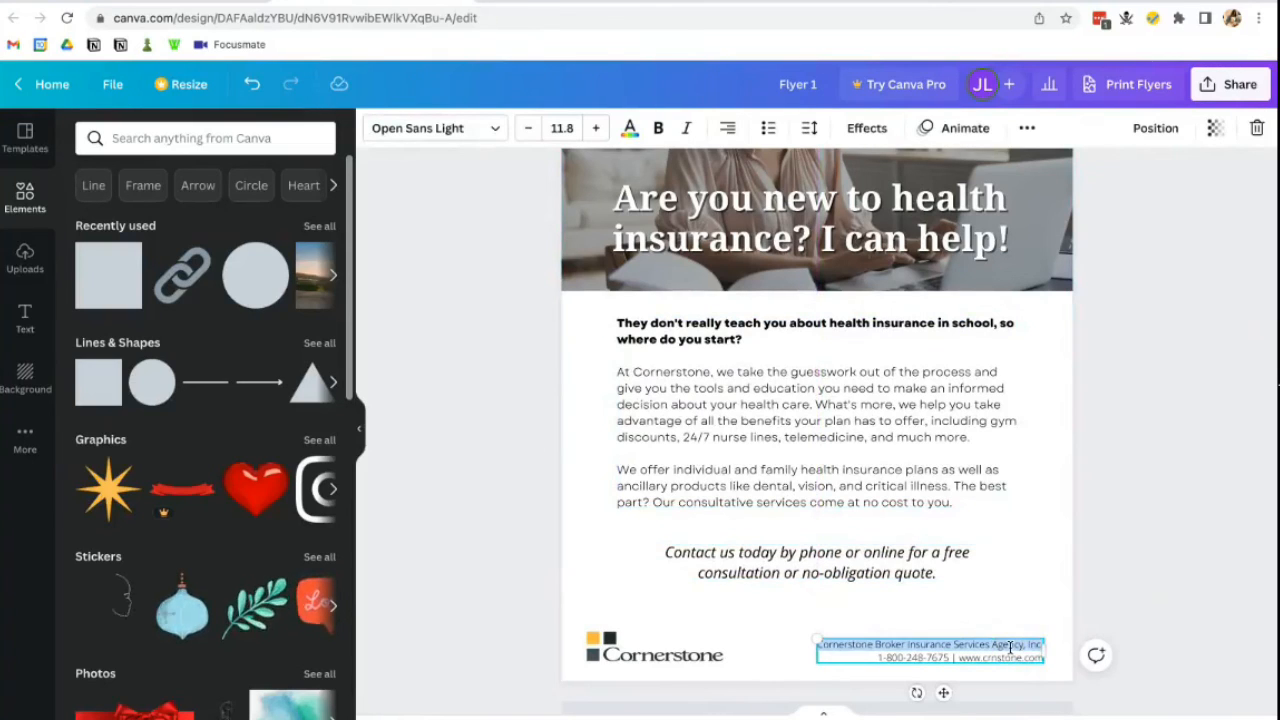
pyautogui.click(1146, 626)
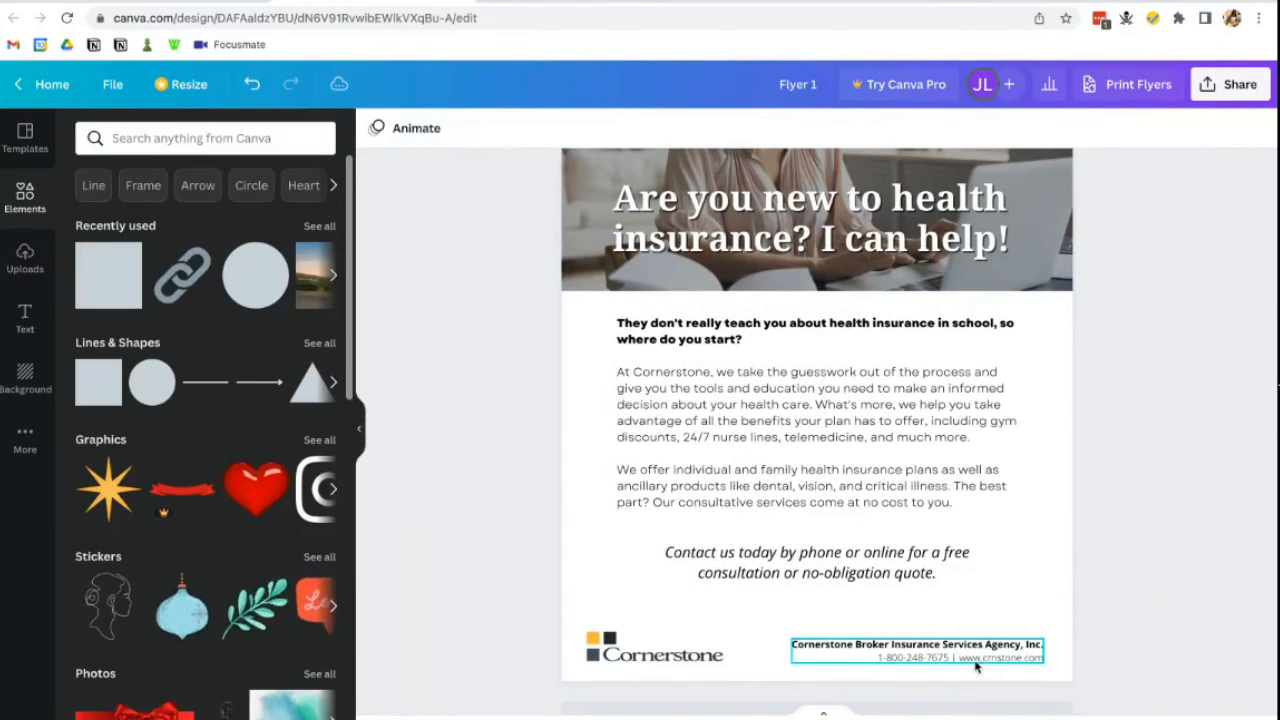
pyautogui.click(953, 660)
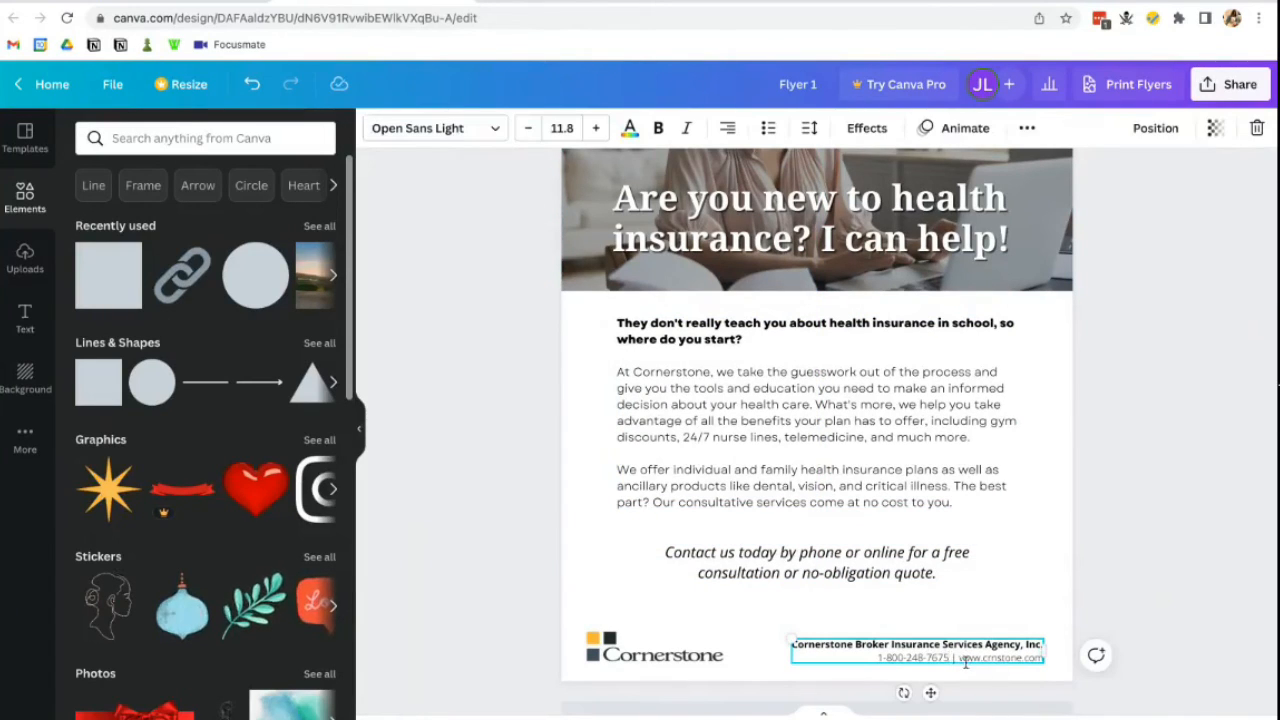
pyautogui.click(1148, 580)
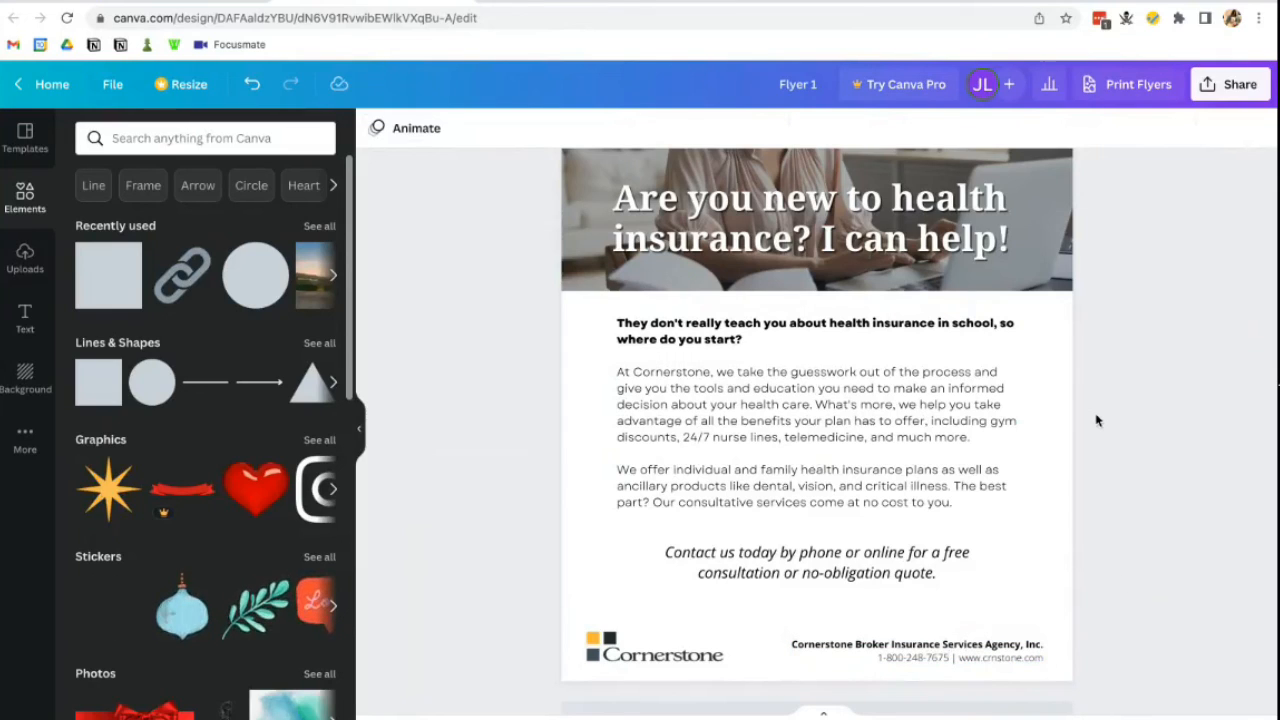
pyautogui.scroll(3, 1096, 420)
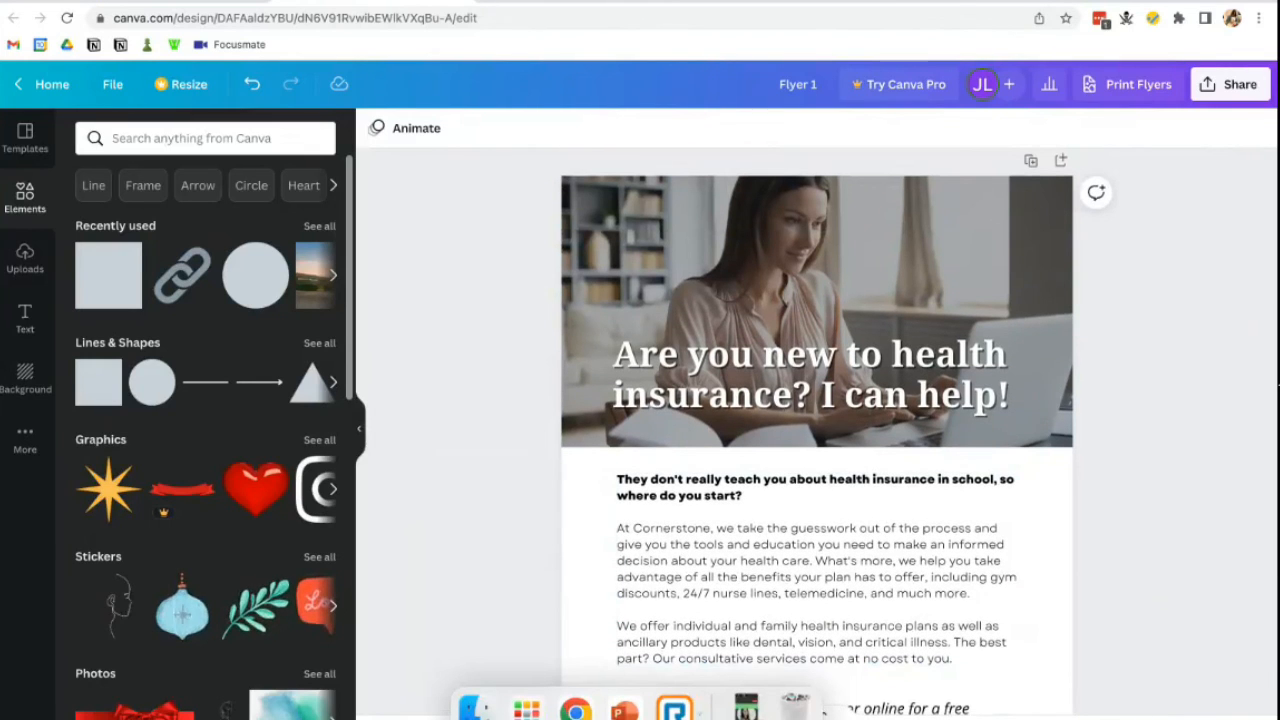
pyautogui.press('super+minus')
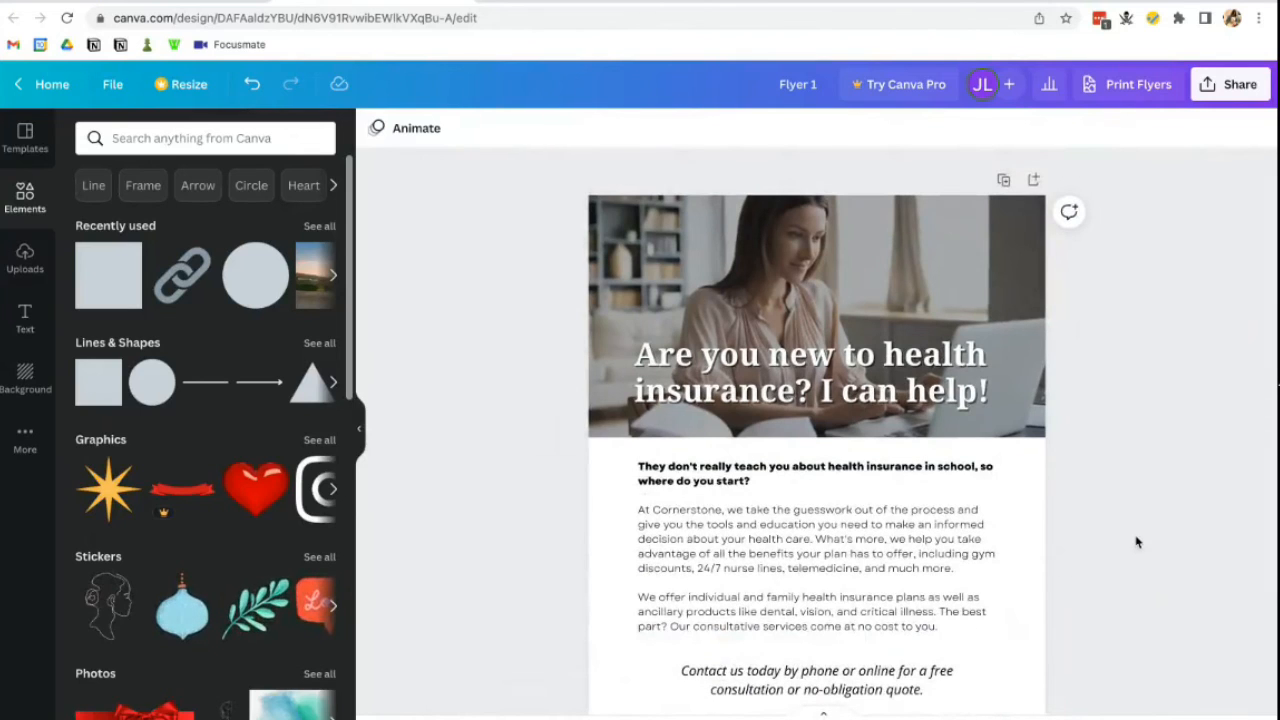
pyautogui.scroll(-3, 1136, 542)
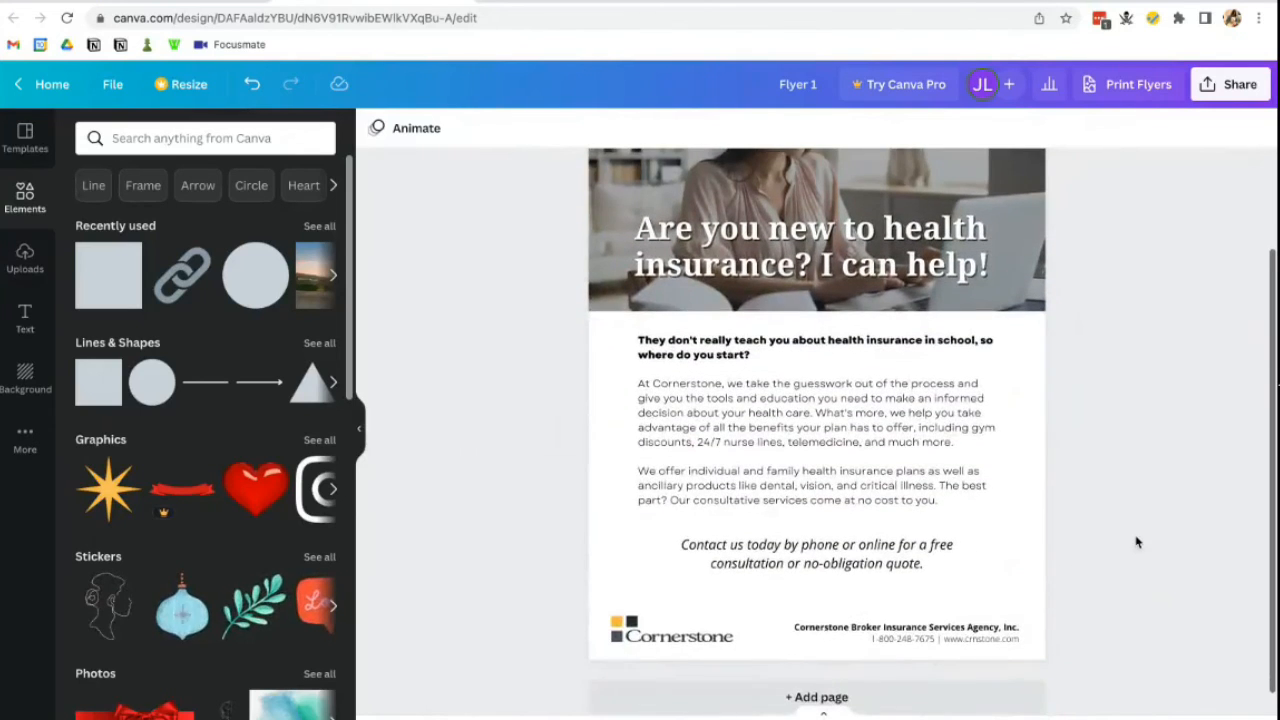
pyautogui.scroll(1, 1136, 542)
pyautogui.scroll(-2, 1136, 542)
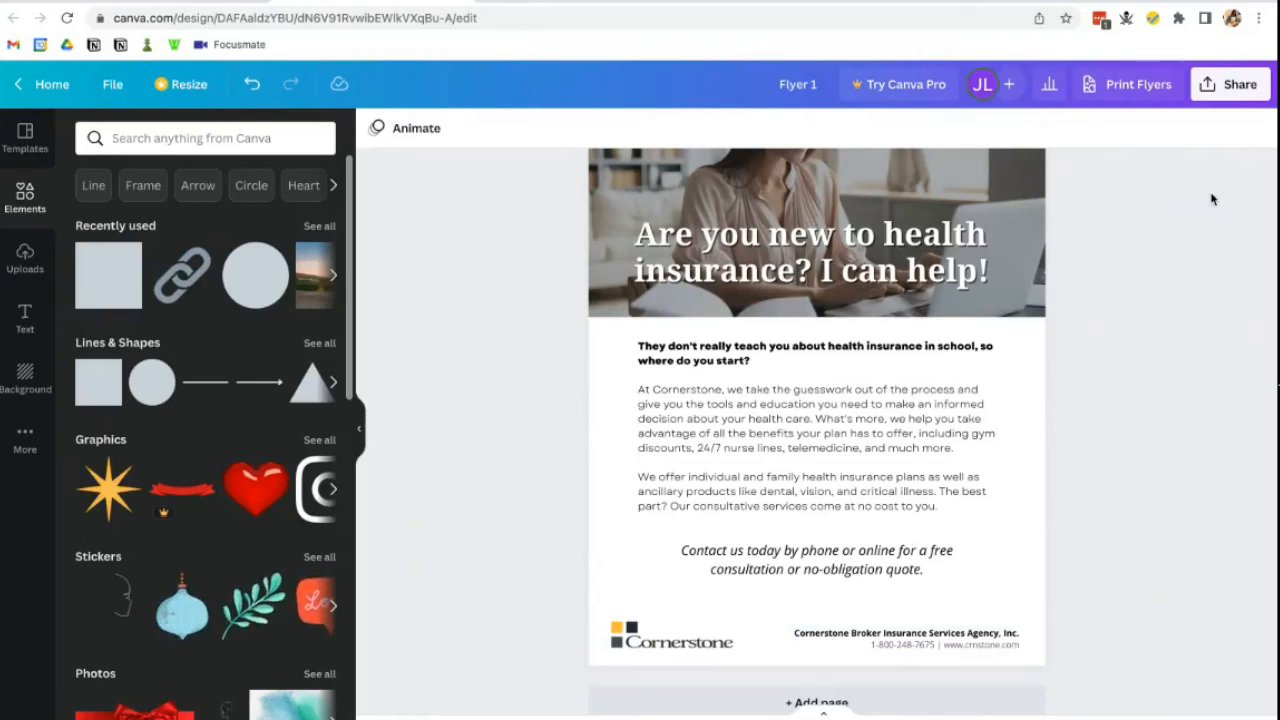
pyautogui.scroll(1, 1211, 199)
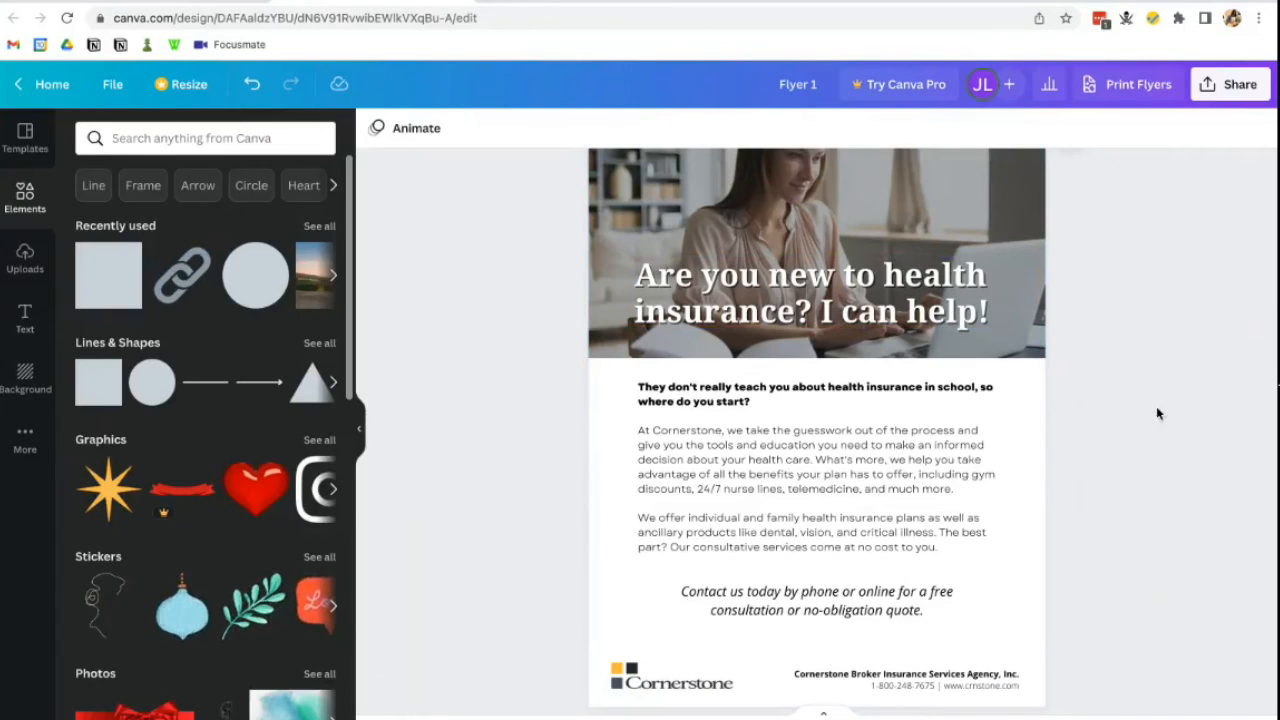
pyautogui.scroll(1, 1033, 202)
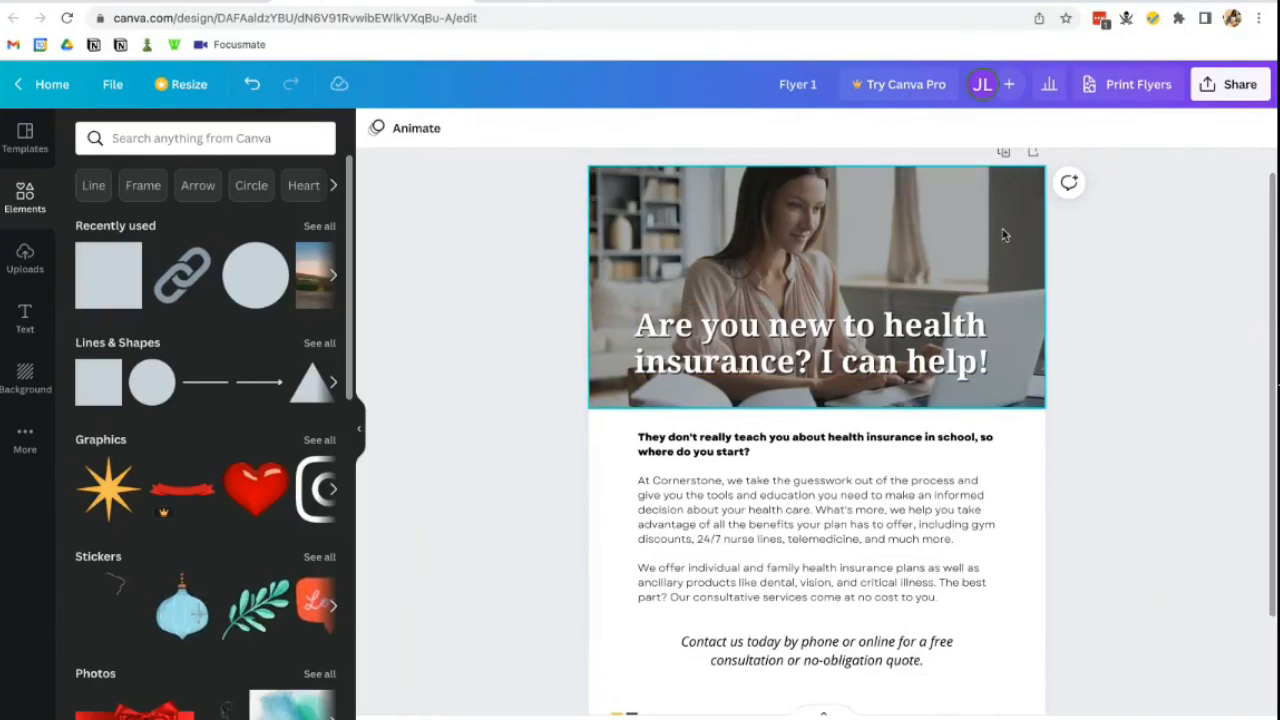
pyautogui.scroll(-3, 571, 294)
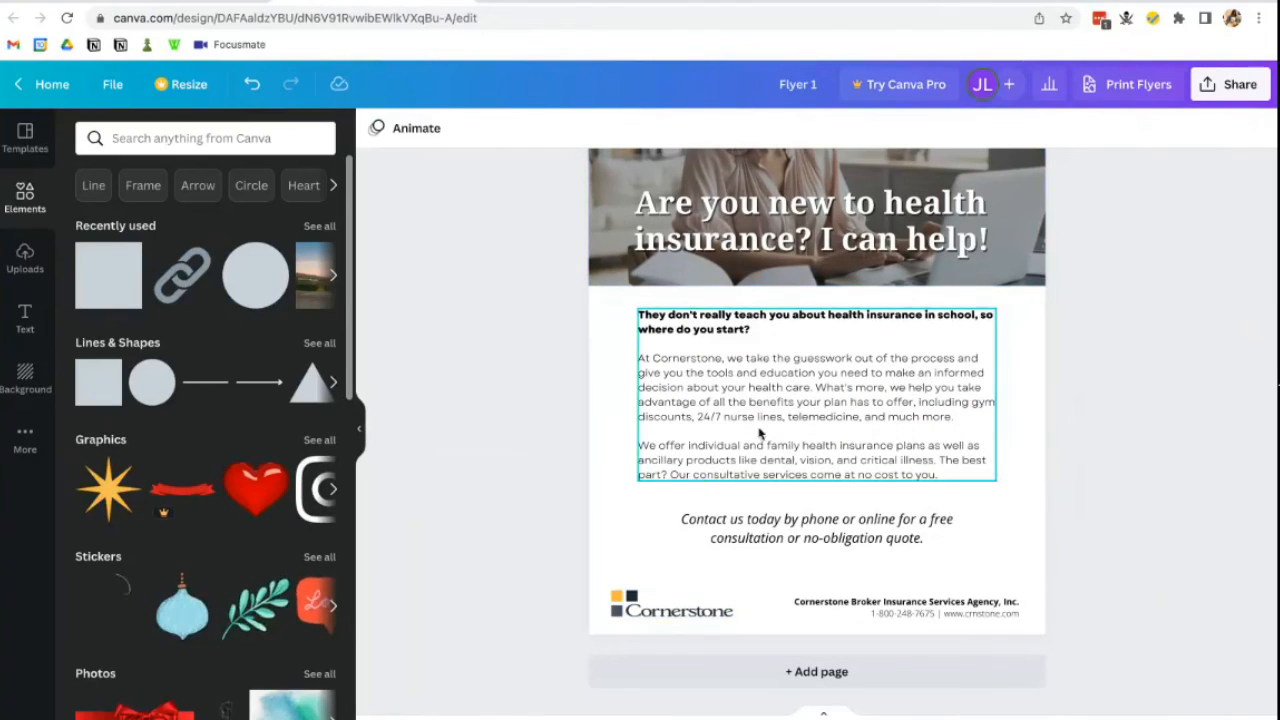
pyautogui.scroll(2, 1094, 483)
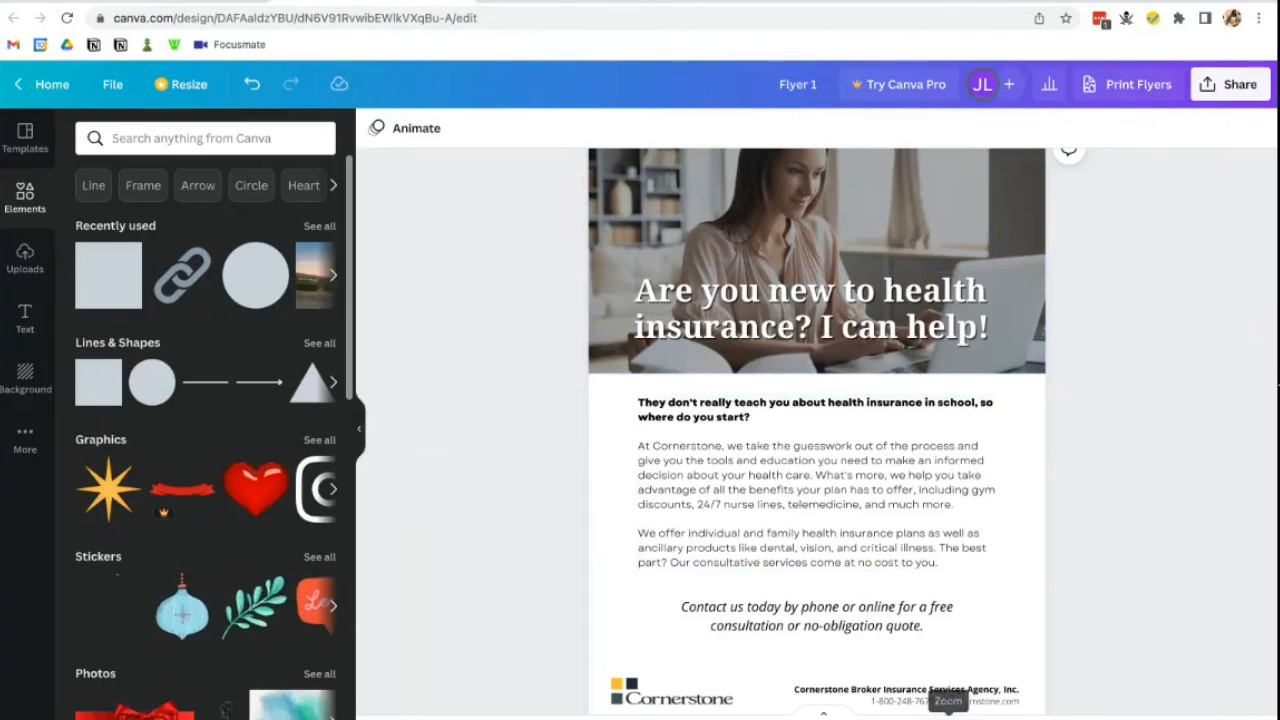
pyautogui.scroll(-5, 816, 430)
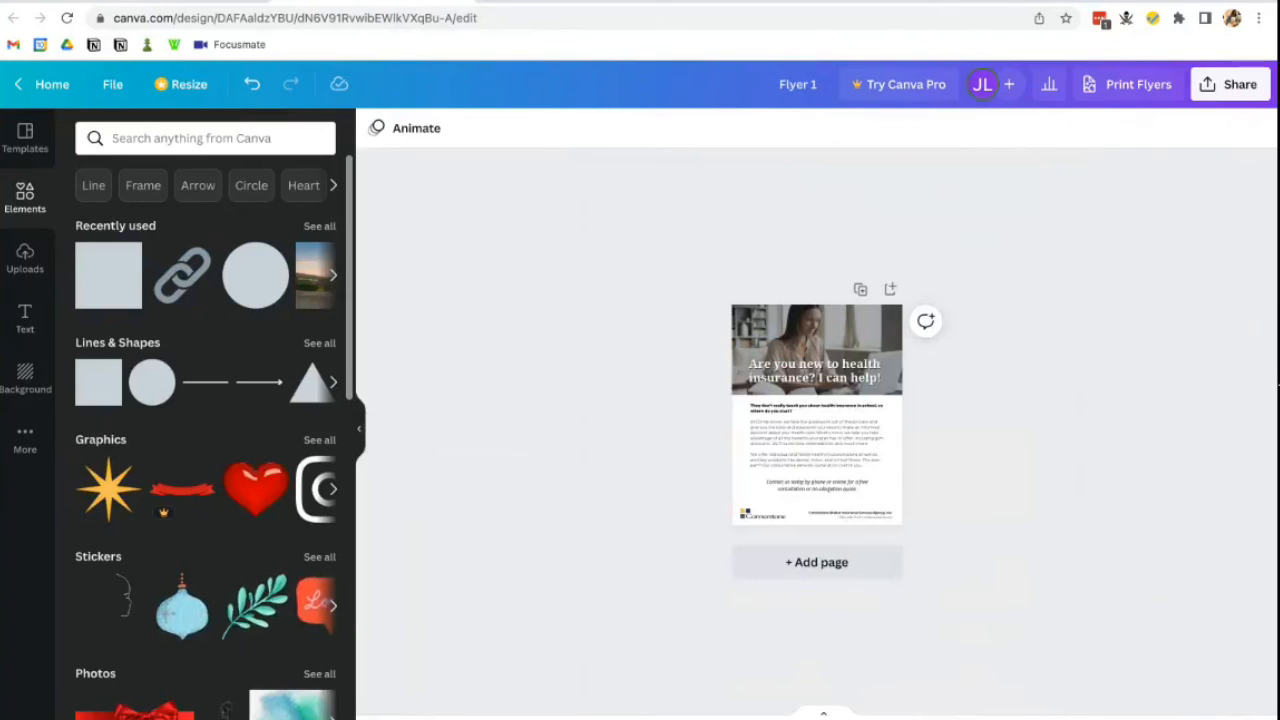
pyautogui.scroll(5, 816, 415)
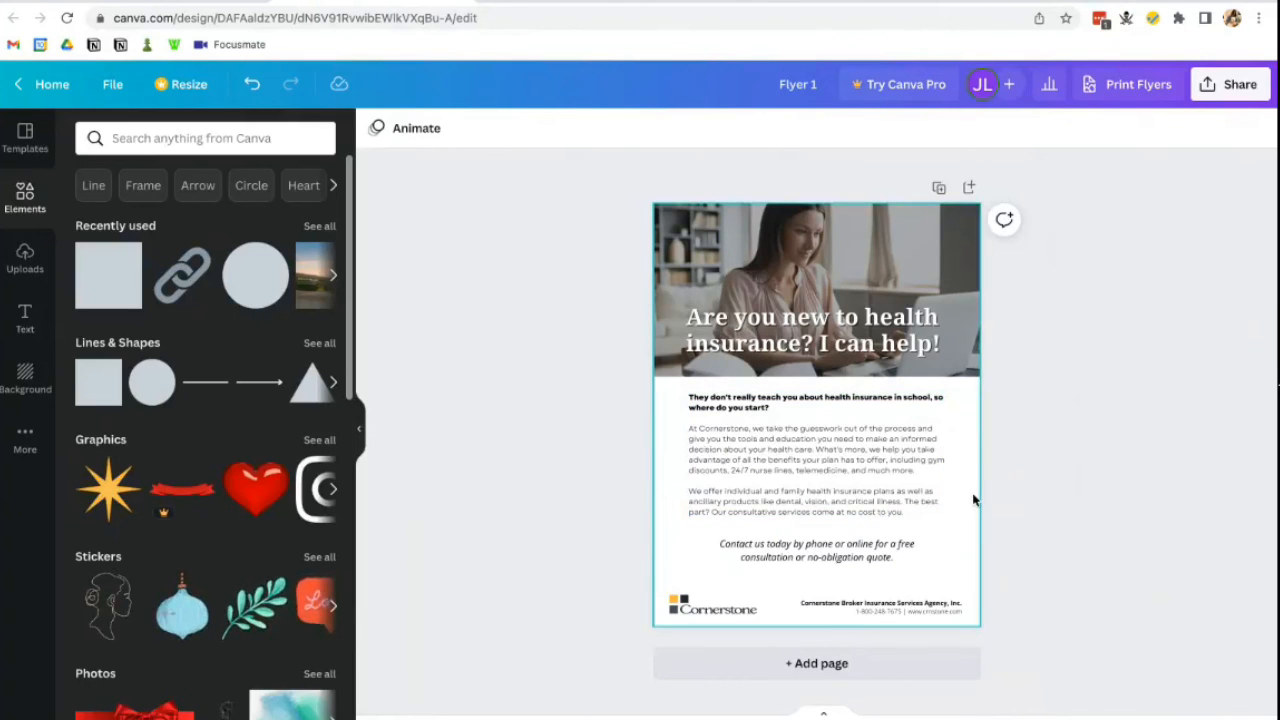
pyautogui.hotkey('ctrl', '+')
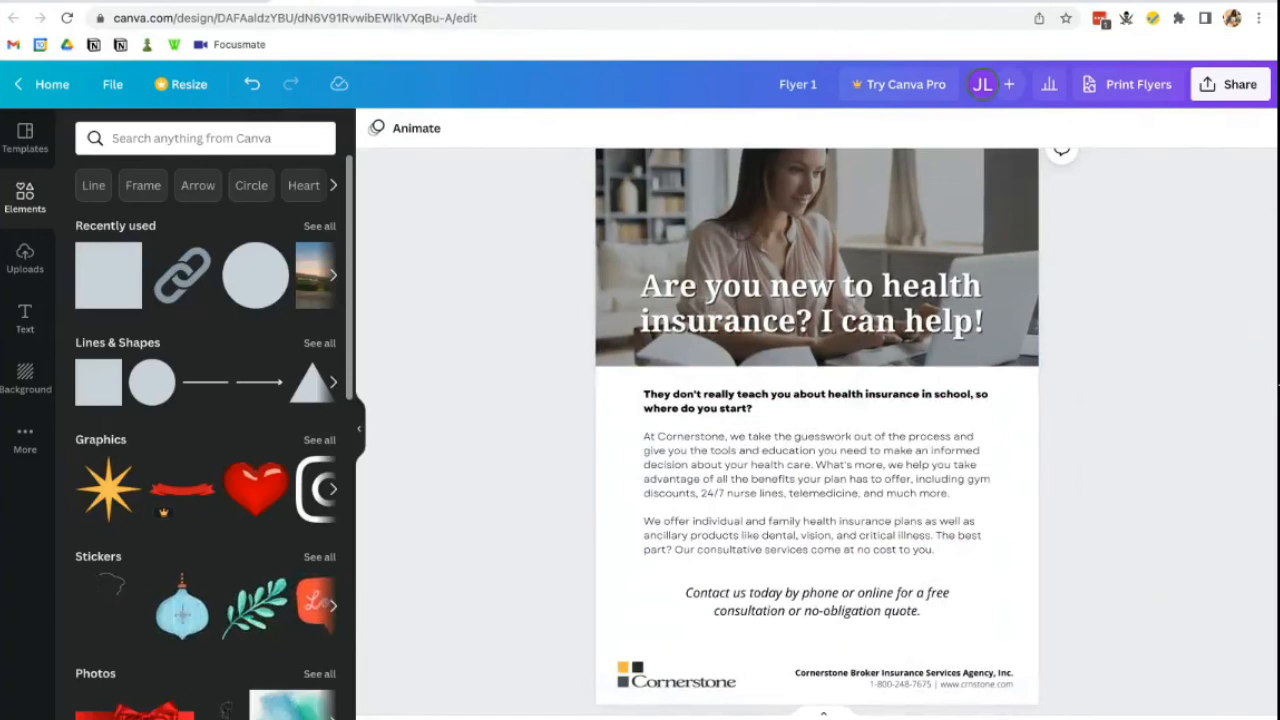
pyautogui.scroll(1, 1127, 450)
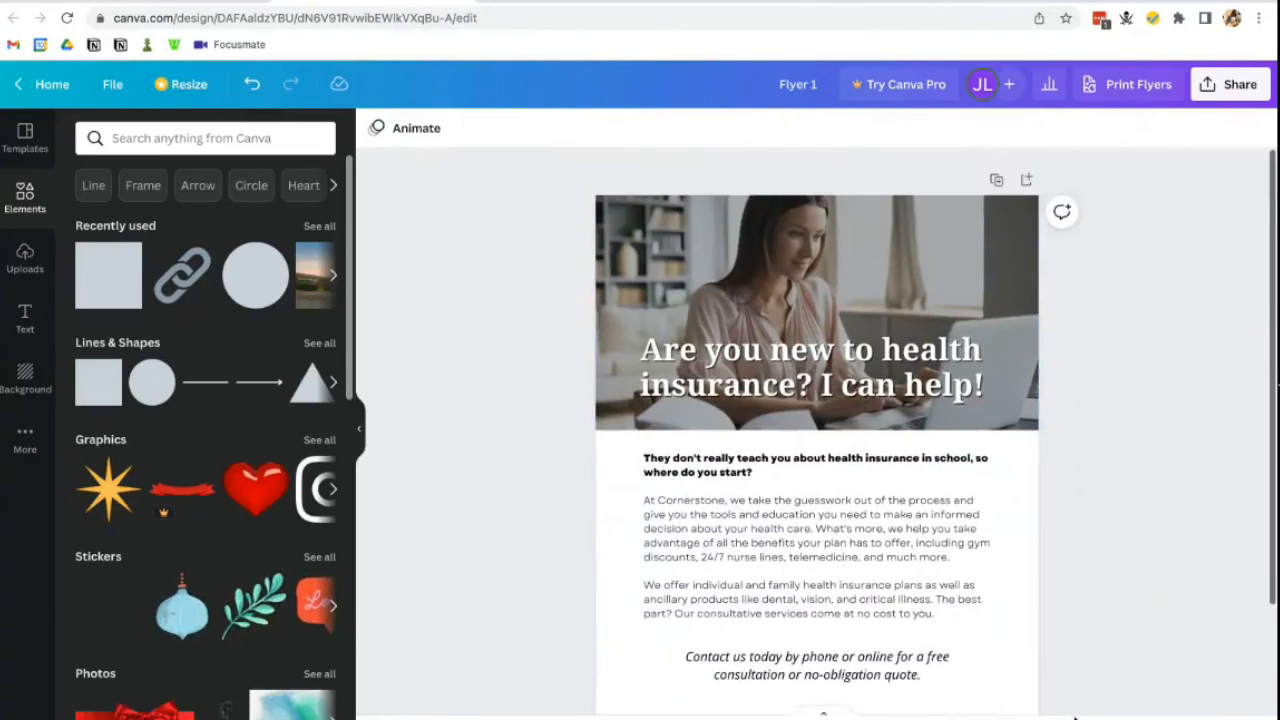
pyautogui.scroll(5, 1018, 416)
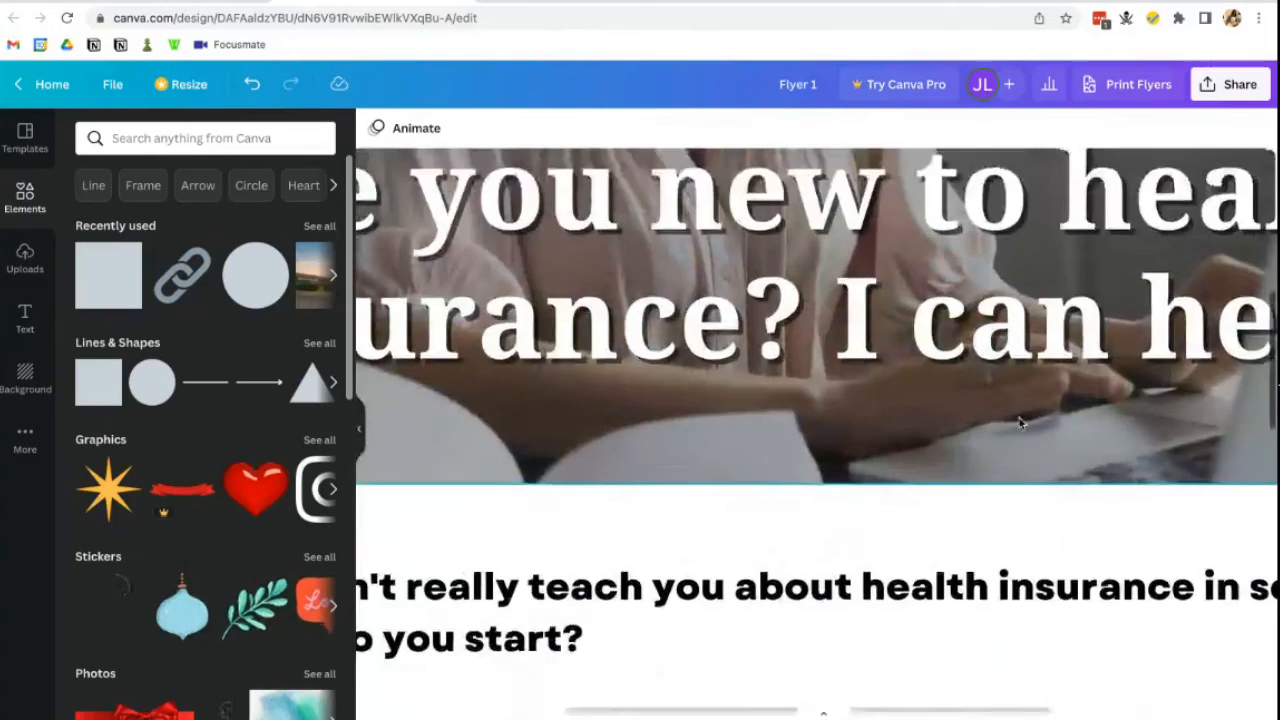
pyautogui.scroll(6, 1020, 422)
pyautogui.scroll(-3, 1020, 422)
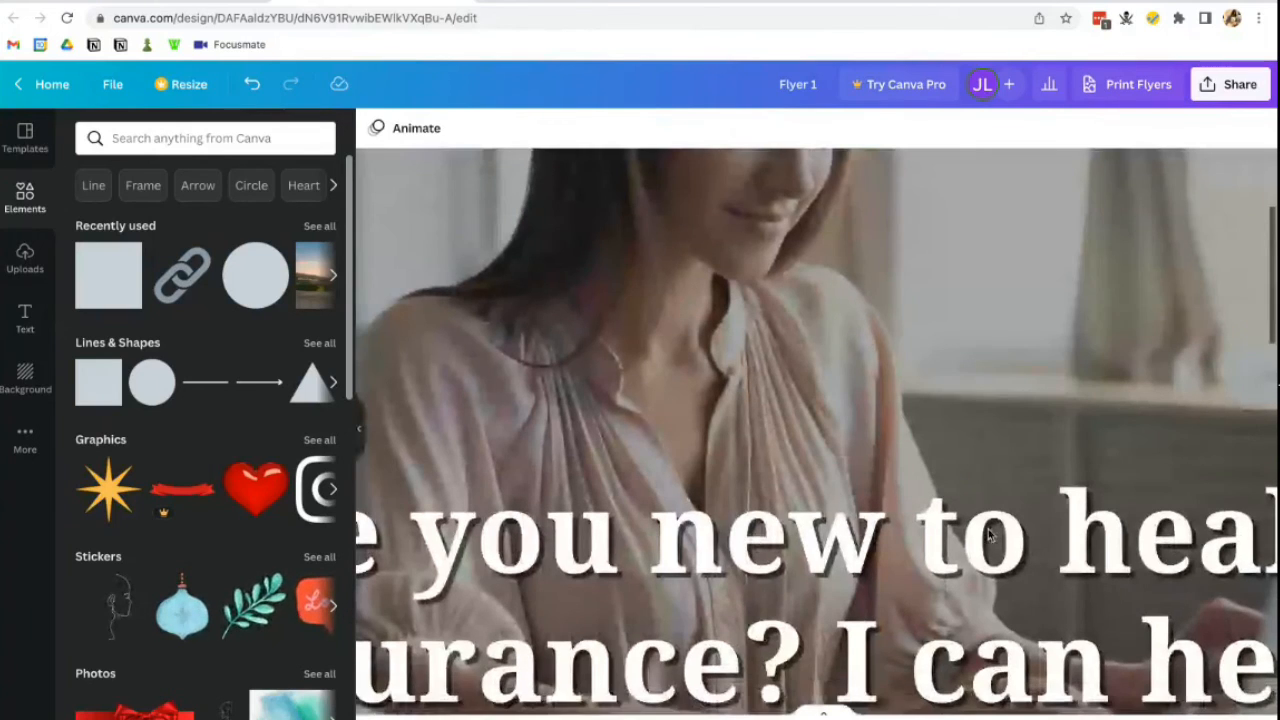
pyautogui.moveTo(640, 718)
pyautogui.scroll(-6, 817, 430)
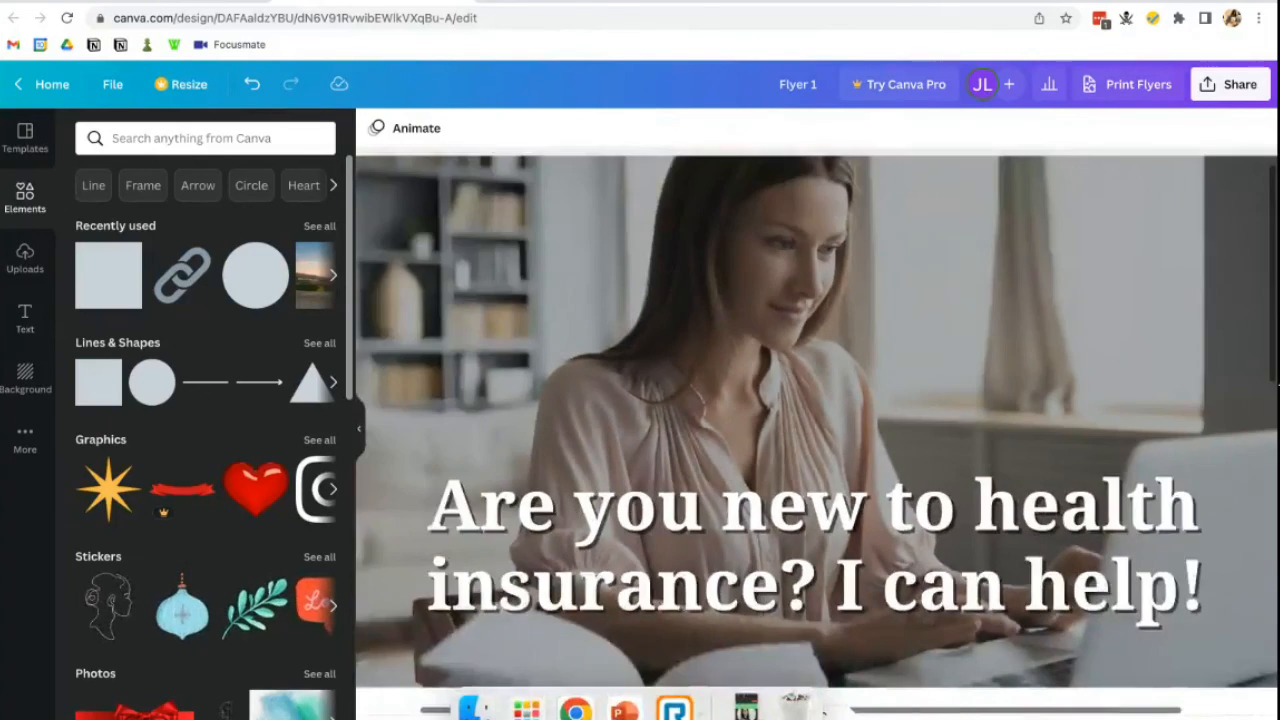
pyautogui.scroll(1, 817, 430)
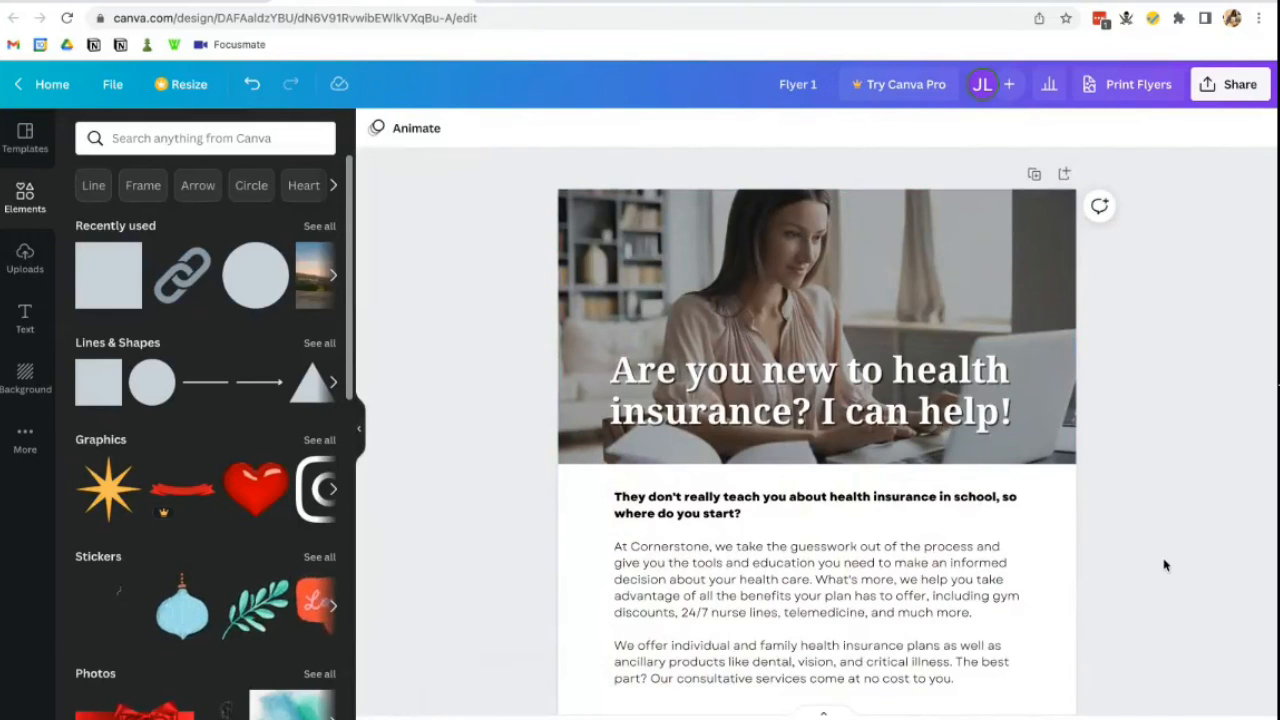
pyautogui.scroll(-3, 1163, 563)
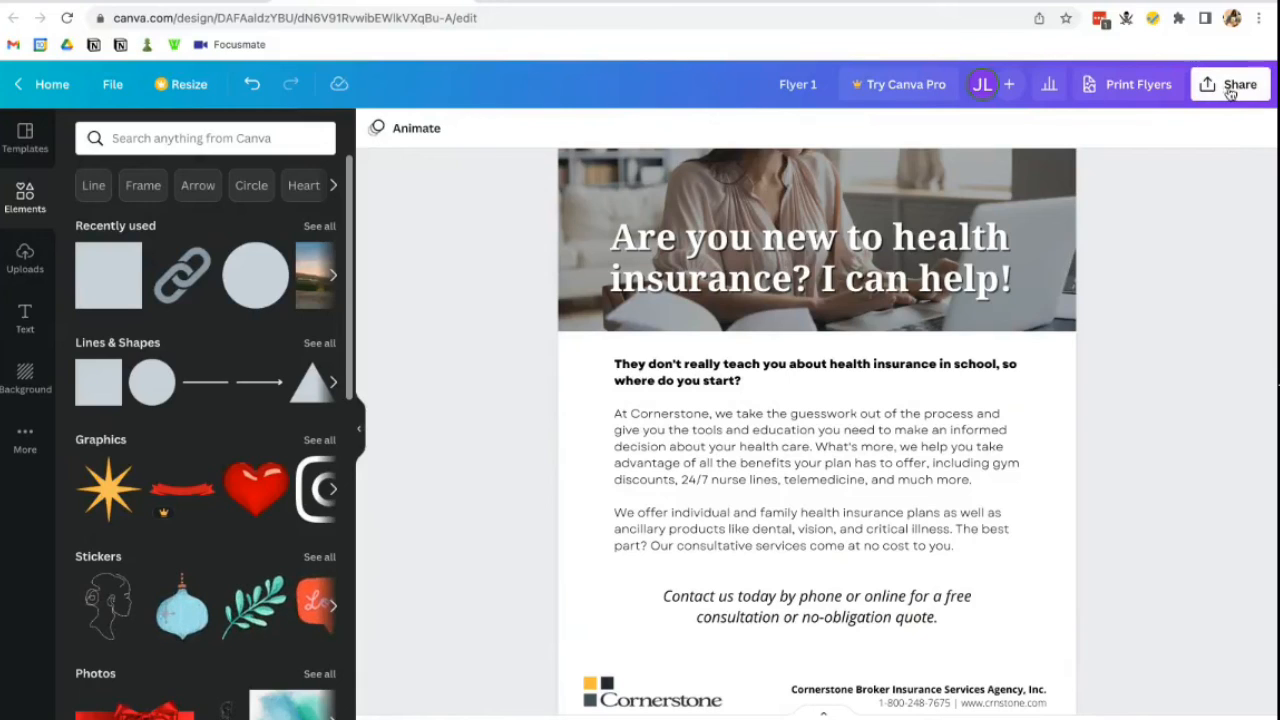
pyautogui.click(1230, 90)
pyautogui.click(1022, 487)
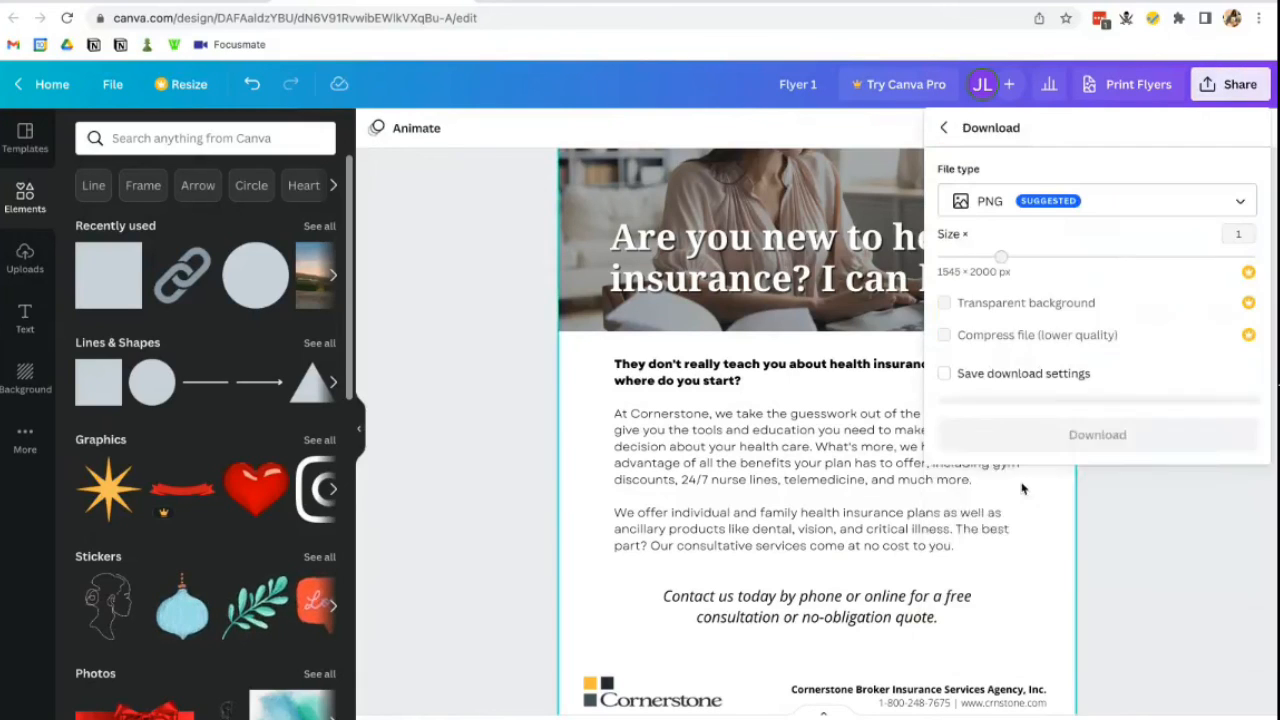
pyautogui.click(1105, 201)
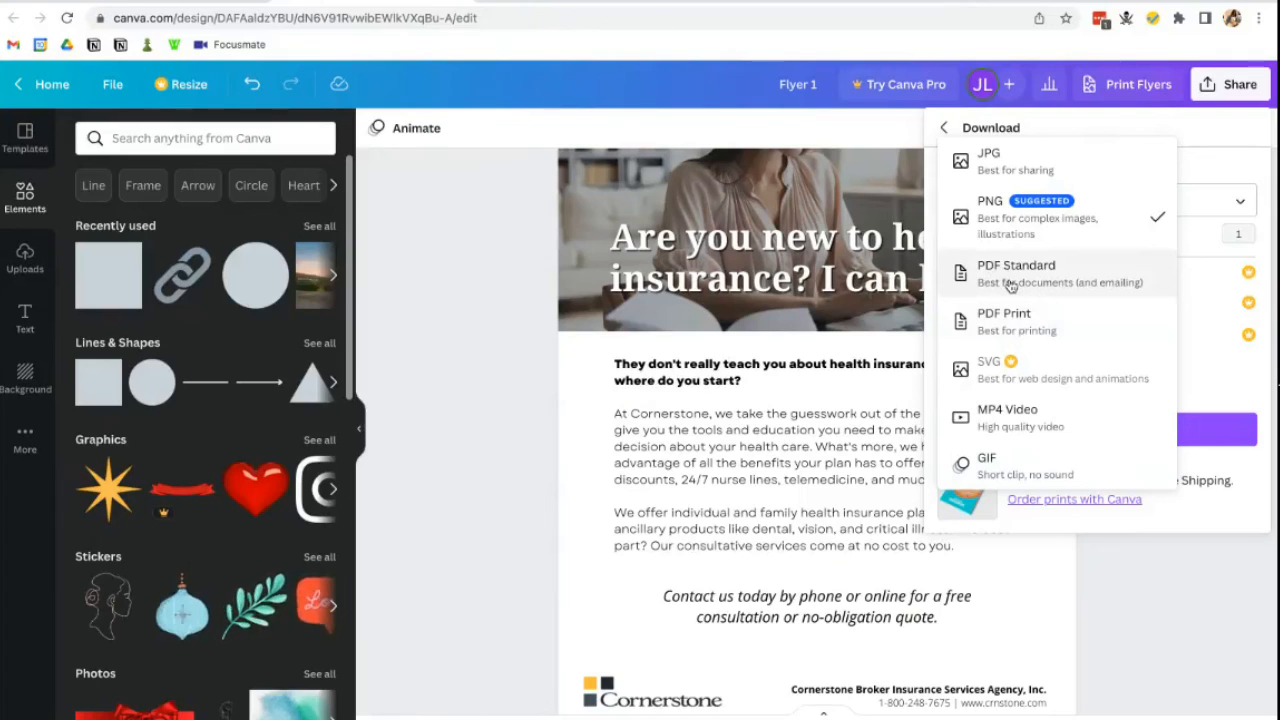
pyautogui.click(1174, 587)
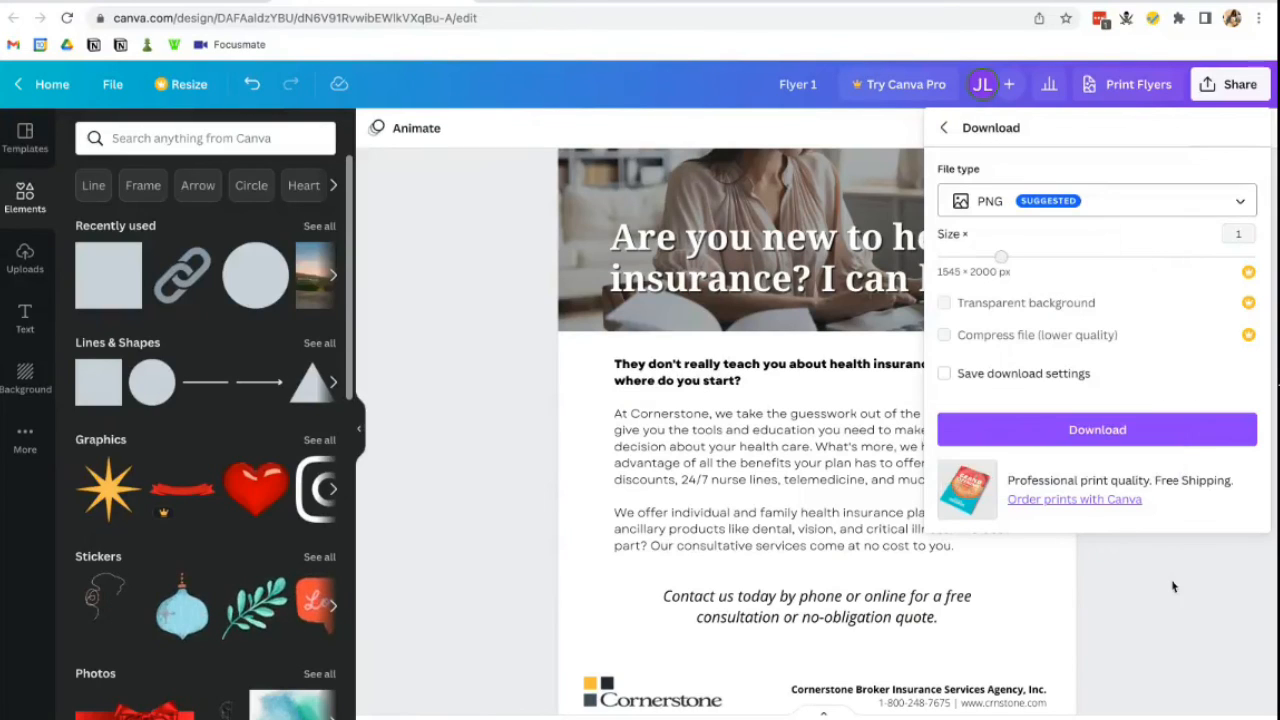
pyautogui.click(1174, 587)
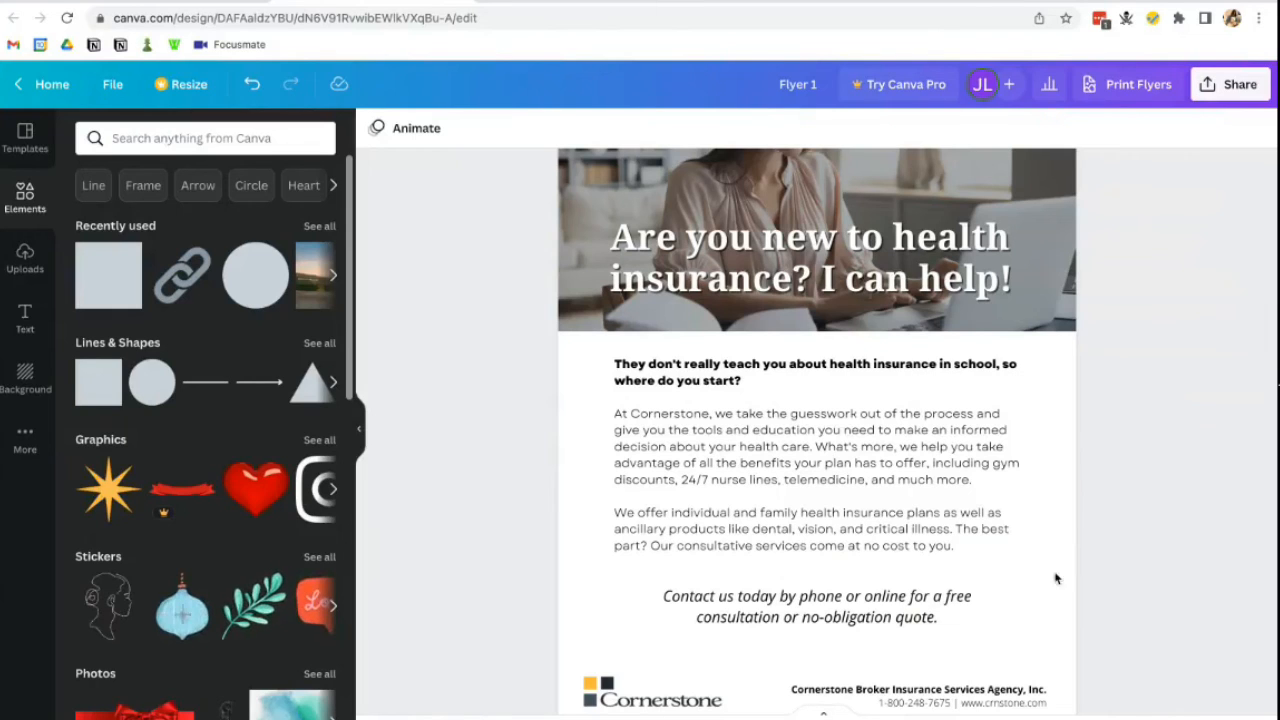
pyautogui.scroll(-1, 240, 536)
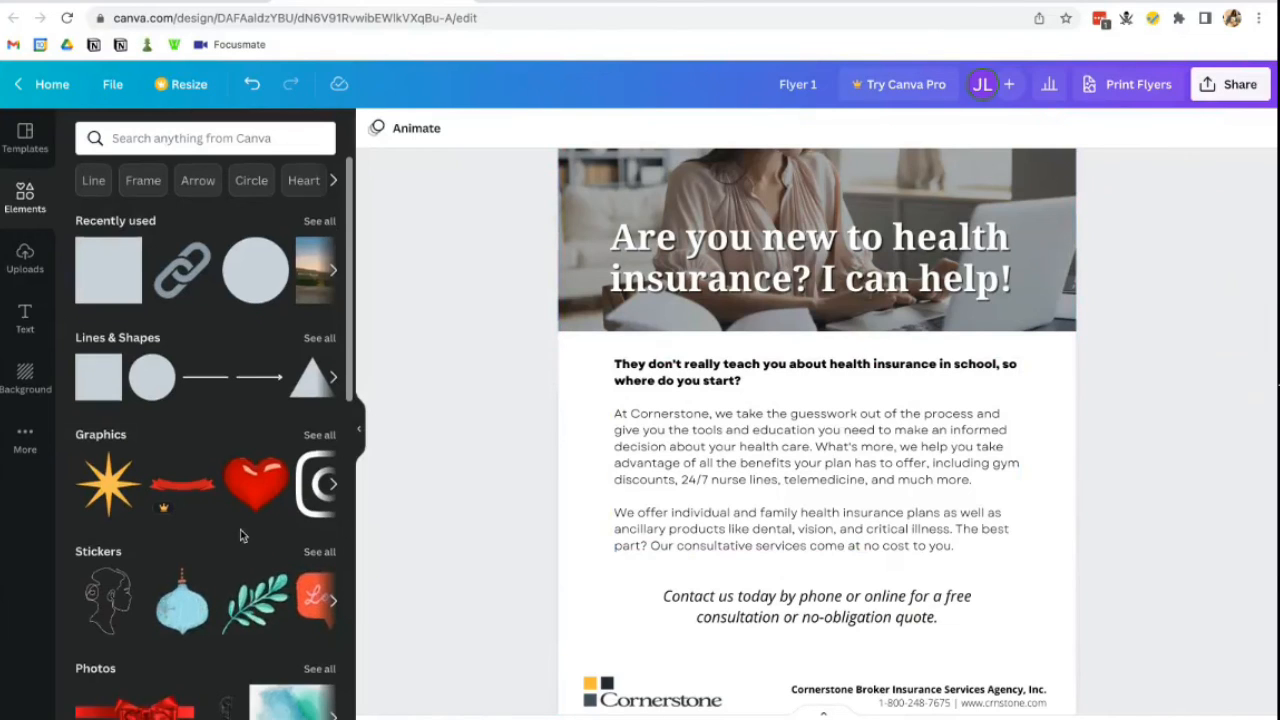
pyautogui.scroll(-2, 240, 536)
pyautogui.click(182, 521)
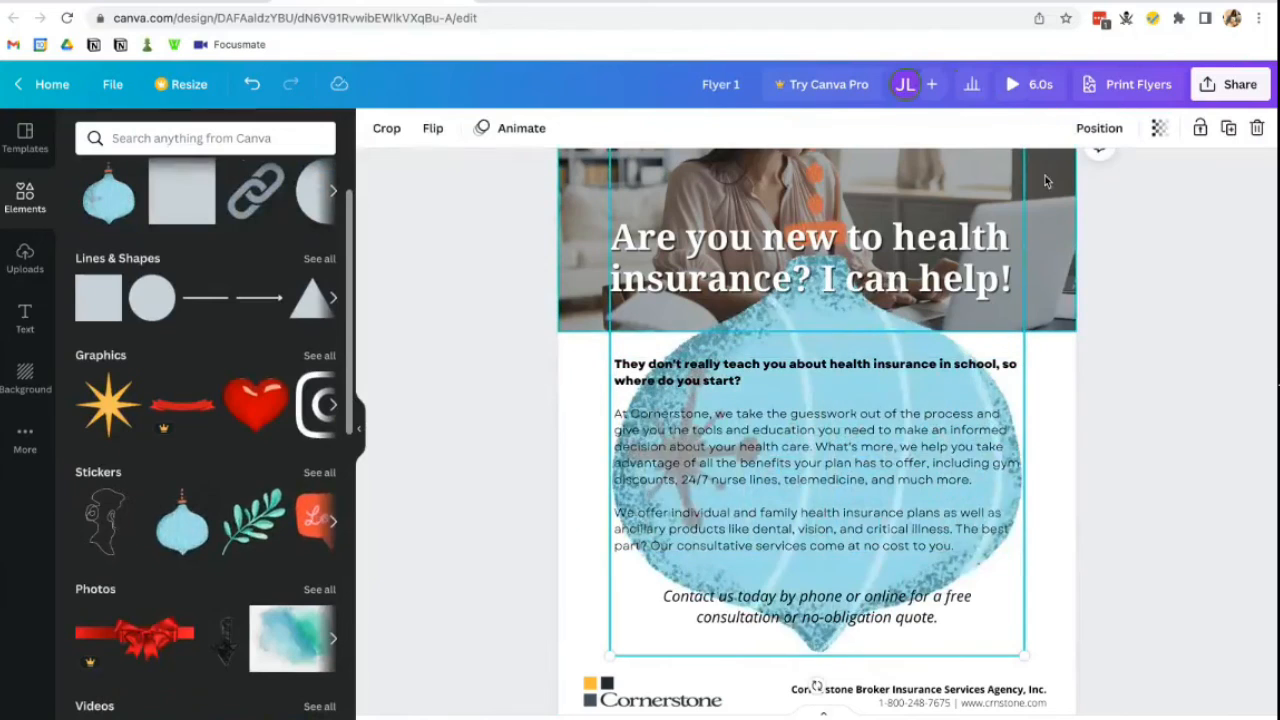
pyautogui.scroll(2, 1040, 190)
pyautogui.moveTo(1028, 193); pyautogui.dragTo(886, 360)
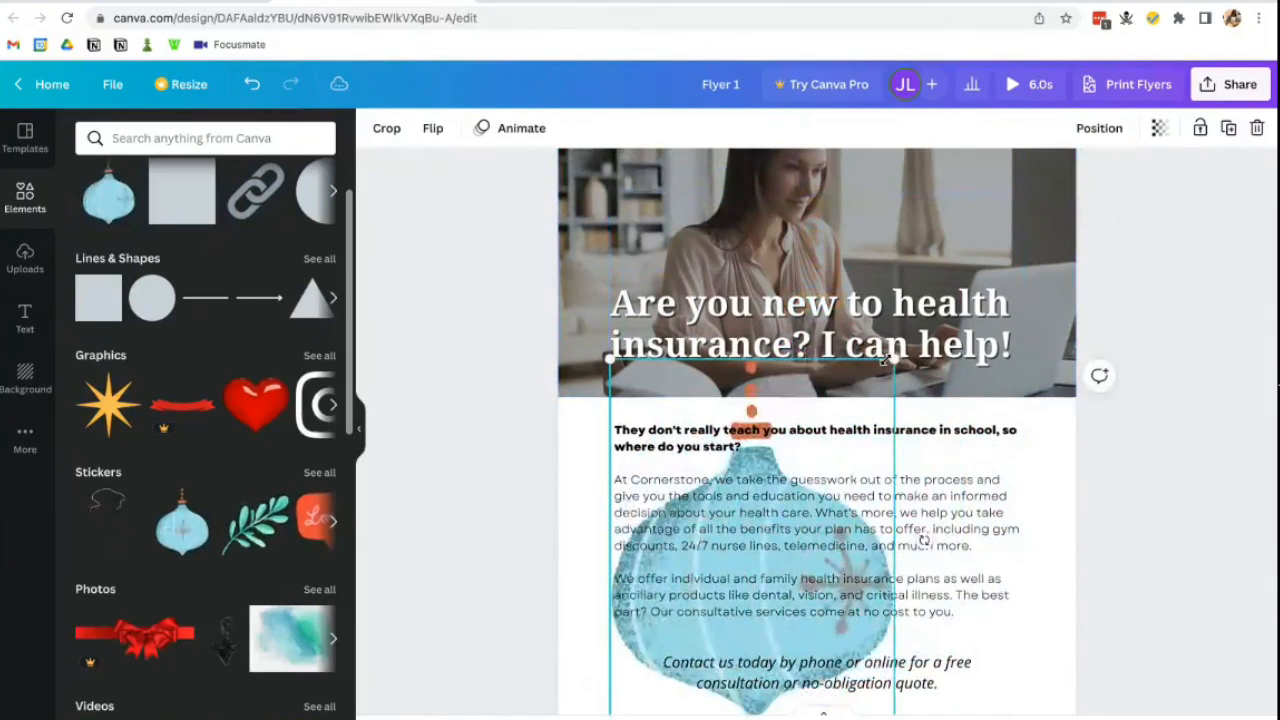
pyautogui.press('Delete')
pyautogui.scroll(-2, 179, 565)
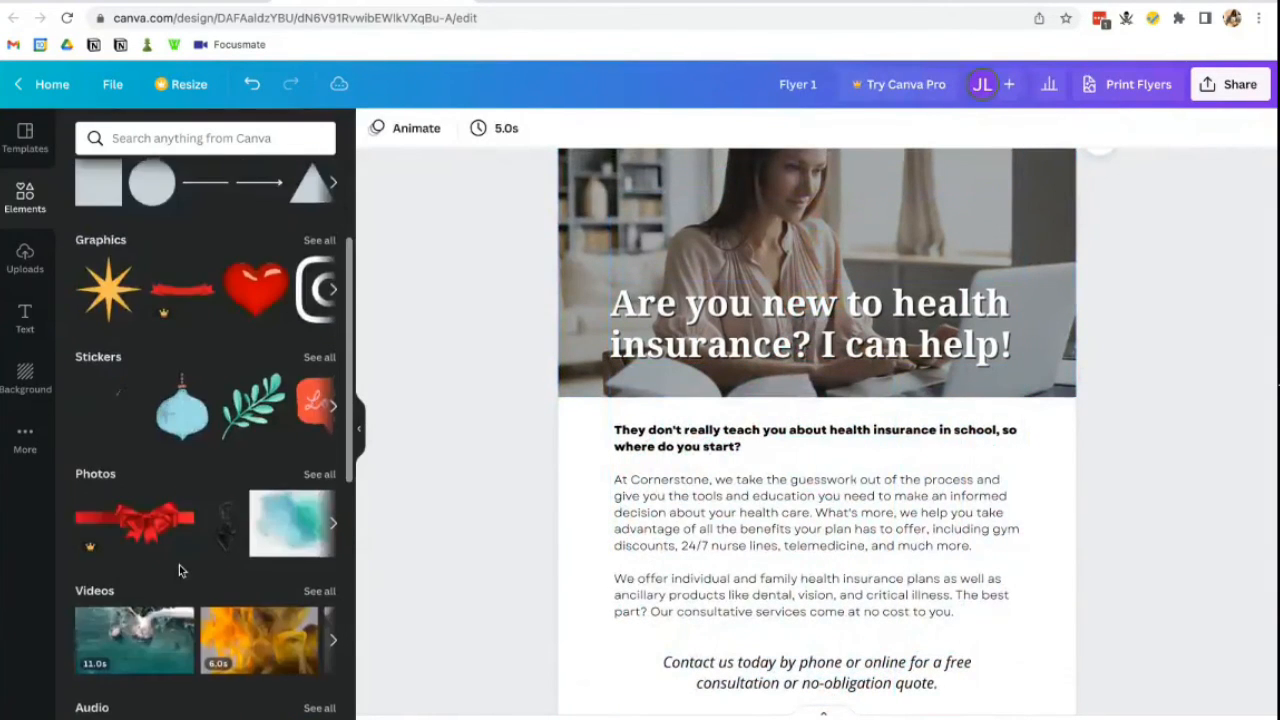
pyautogui.scroll(-5, 179, 565)
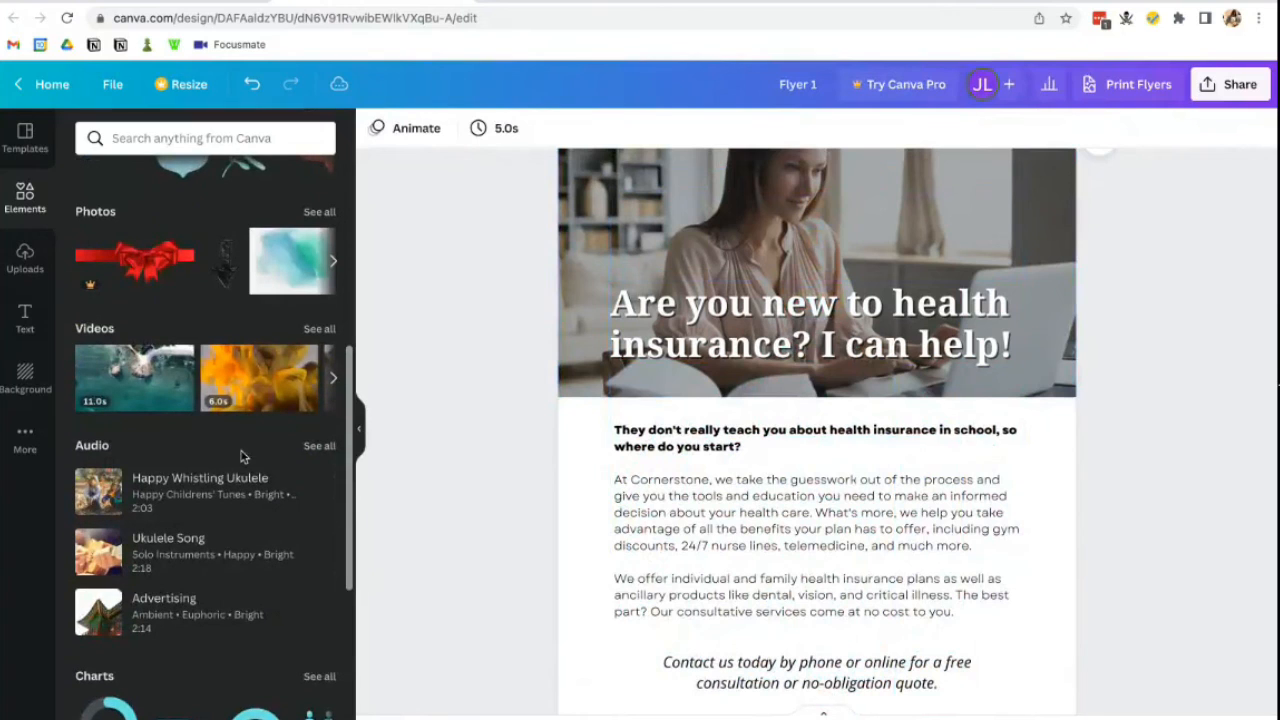
pyautogui.click(134, 377)
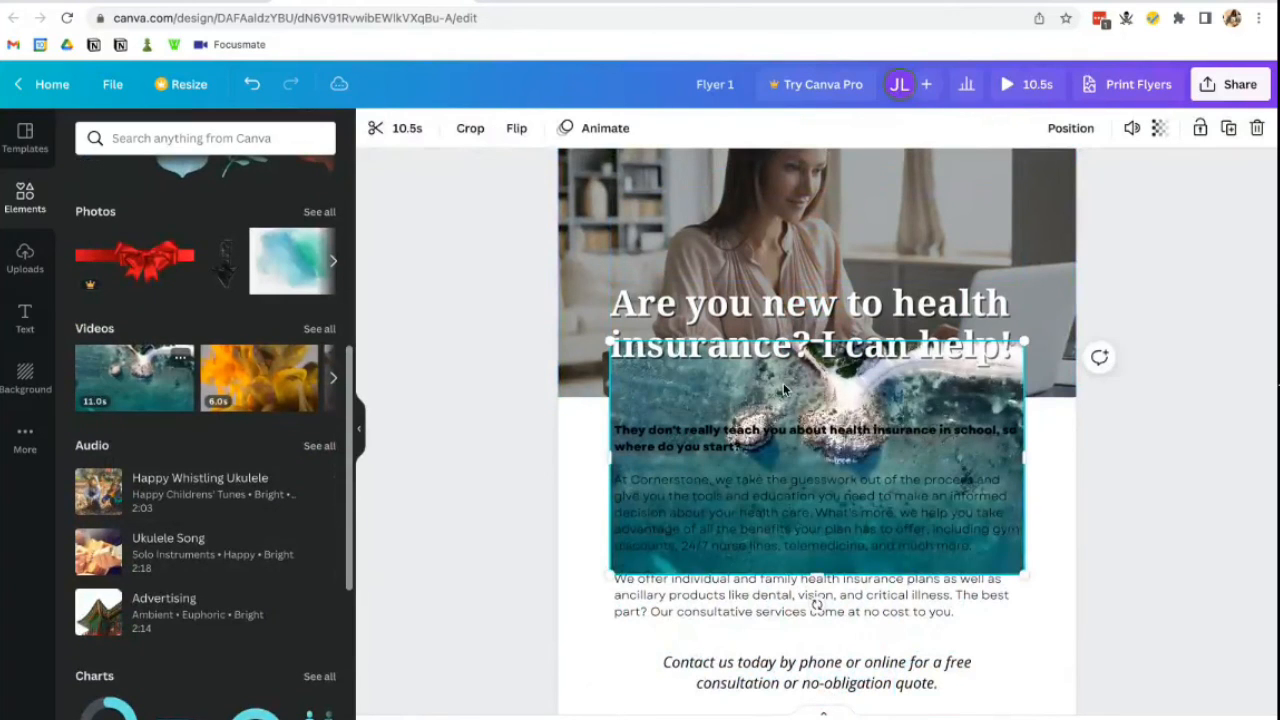
pyautogui.moveTo(879, 403); pyautogui.dragTo(872, 278)
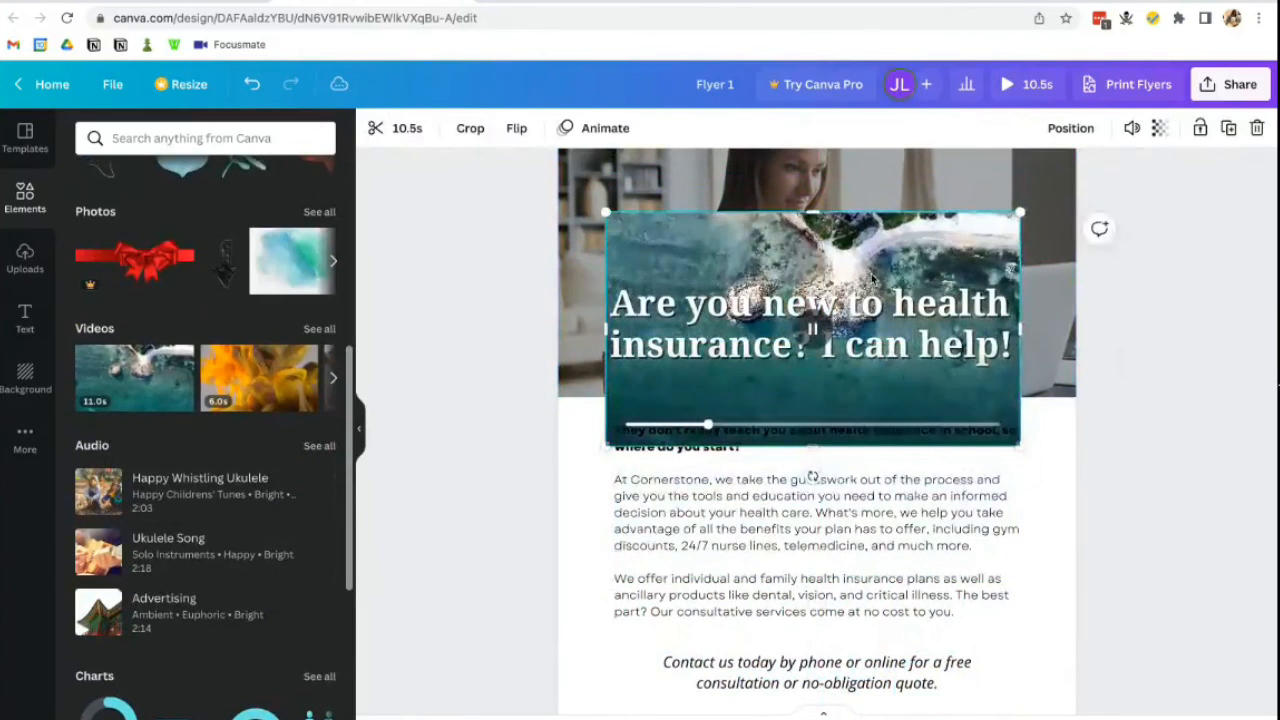
pyautogui.press('Delete')
pyautogui.scroll(1, 848, 393)
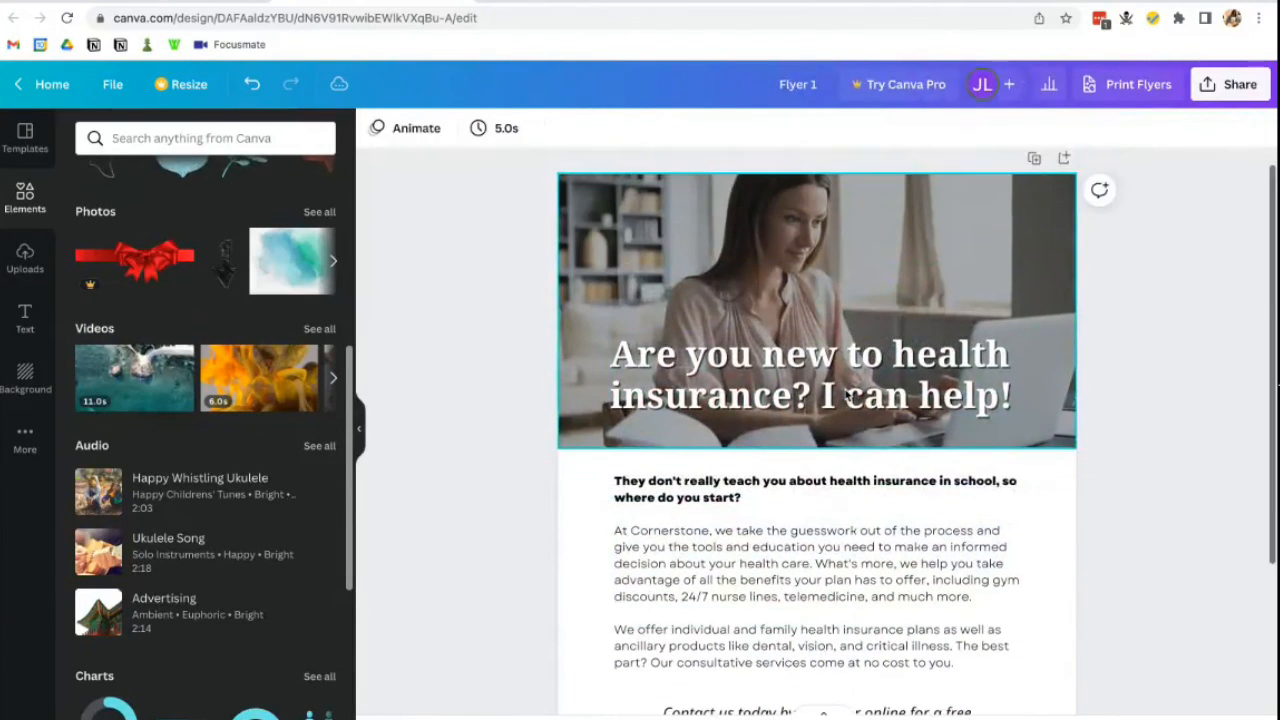
pyautogui.scroll(-1, 848, 393)
pyautogui.scroll(-1, 846, 394)
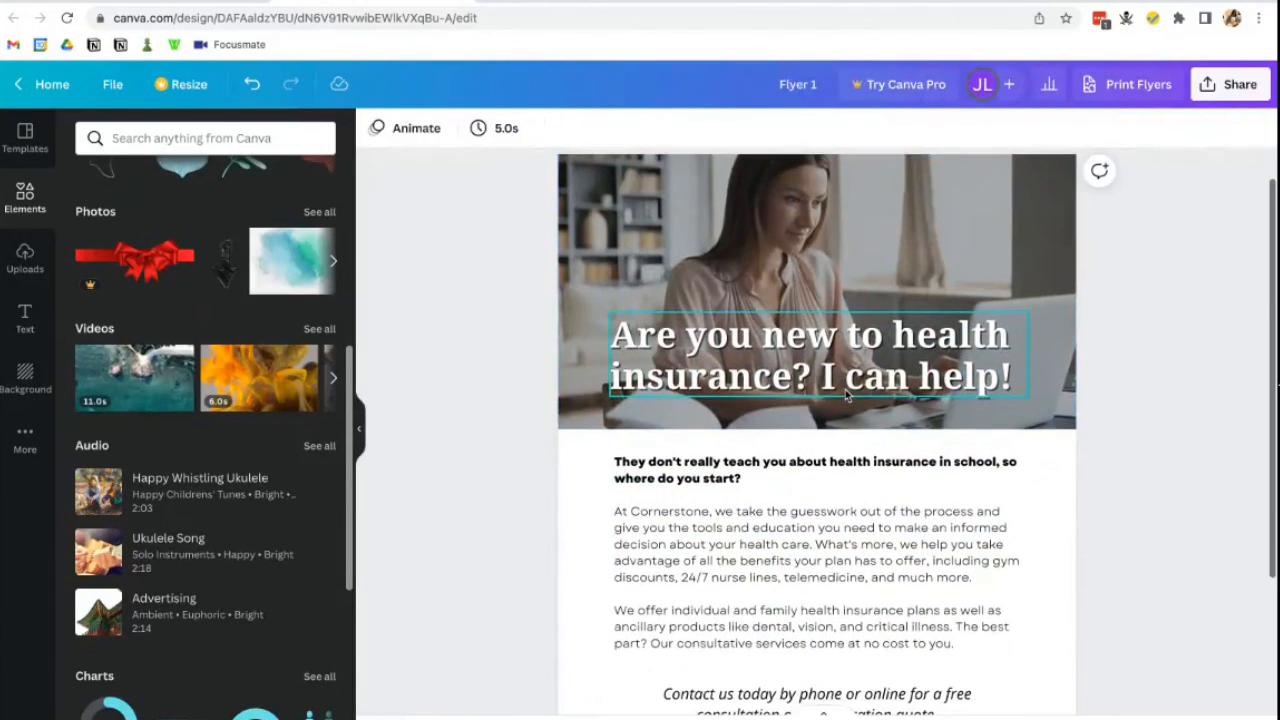